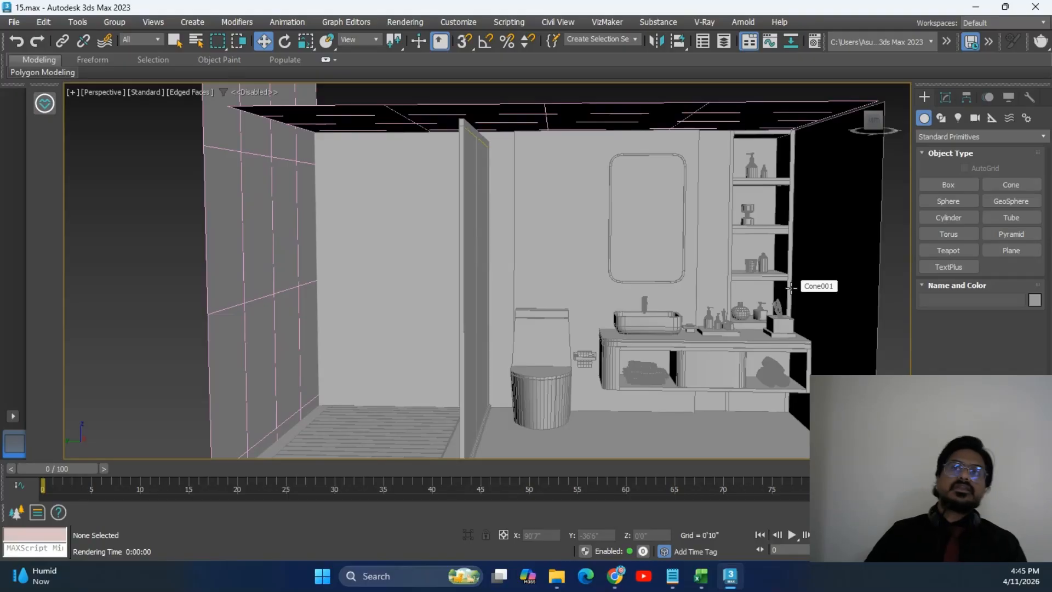
# Select the toilet, sink, vanity cabinet and countertop in turn to inspect the vanity area.
pyautogui.moveTo(791, 288); pyautogui.dragTo(712, 238, button='middle')
pyautogui.click(465, 382)
pyautogui.scroll(4, 563, 282)
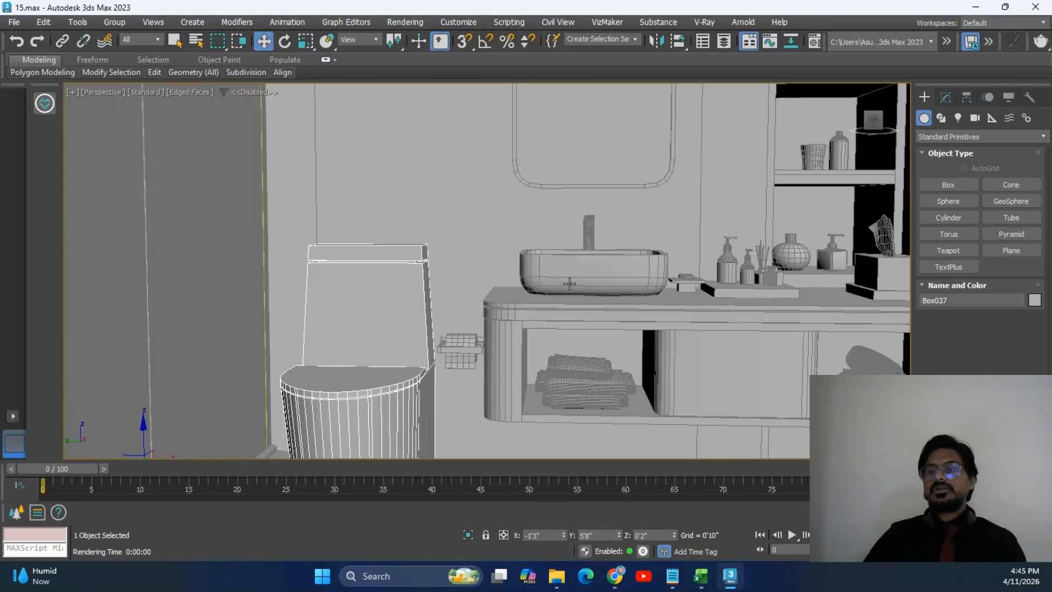
pyautogui.click(581, 267)
pyautogui.scroll(-4, 581, 274)
pyautogui.click(575, 344)
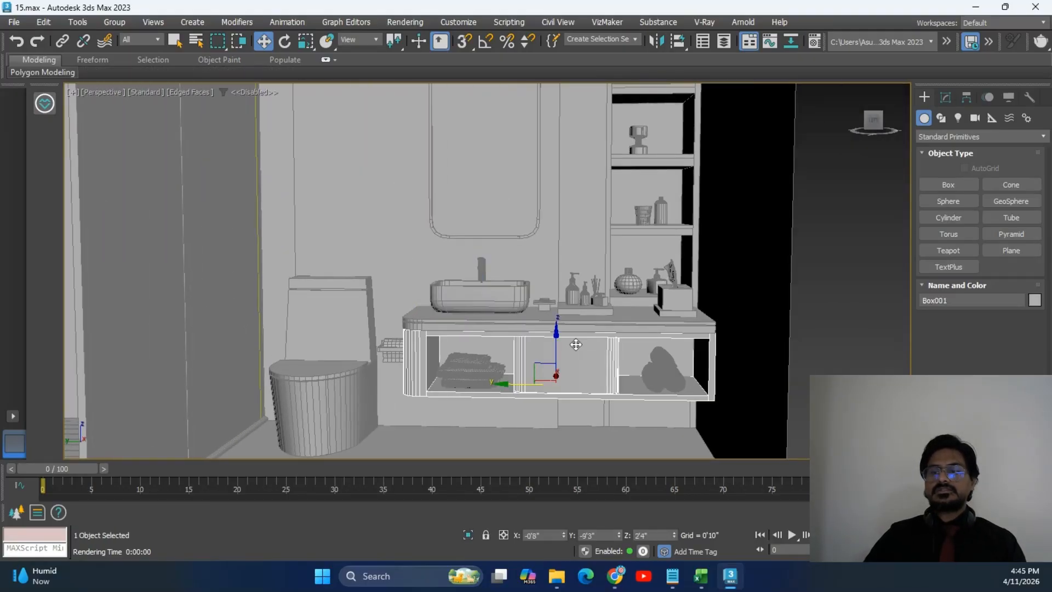
pyautogui.click(637, 324)
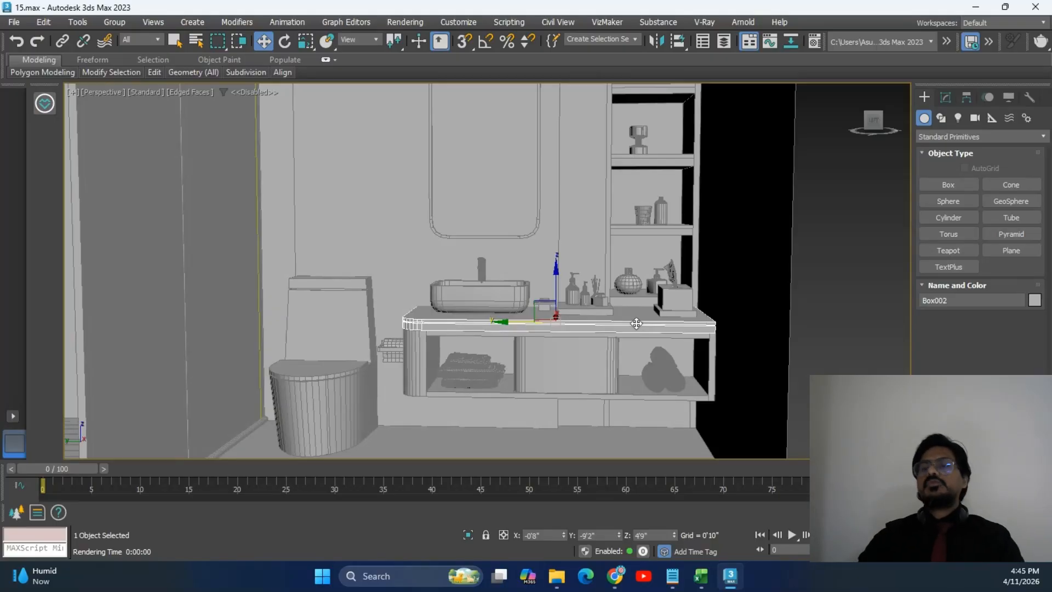
# Frame the shelf close up and select the soap pump's head.
pyautogui.scroll(10, 636, 325)
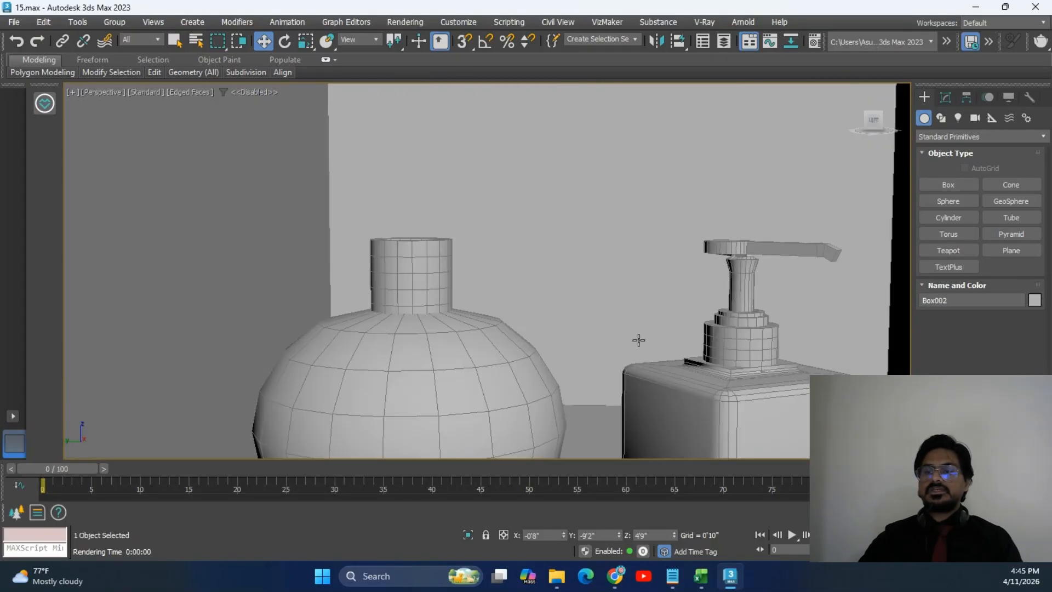
pyautogui.moveTo(639, 341); pyautogui.dragTo(559, 293, button='middle')
pyautogui.scroll(-5, 601, 345)
pyautogui.scroll(6, 547, 269)
pyautogui.moveTo(509, 258); pyautogui.dragTo(564, 286, button='middle')
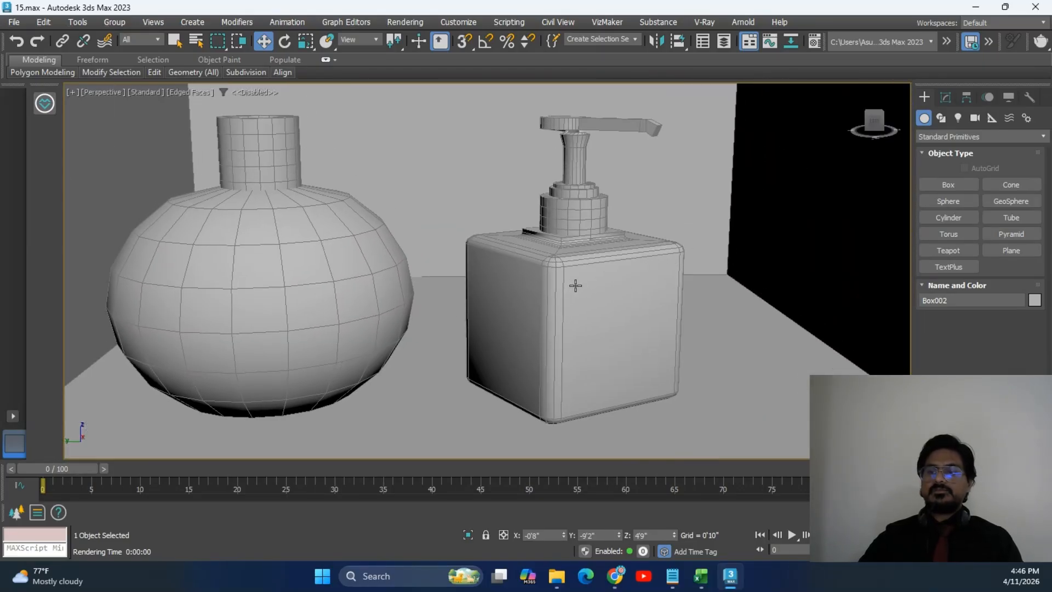
pyautogui.click(574, 183)
pyautogui.moveTo(587, 197); pyautogui.dragTo(592, 281, button='middle')
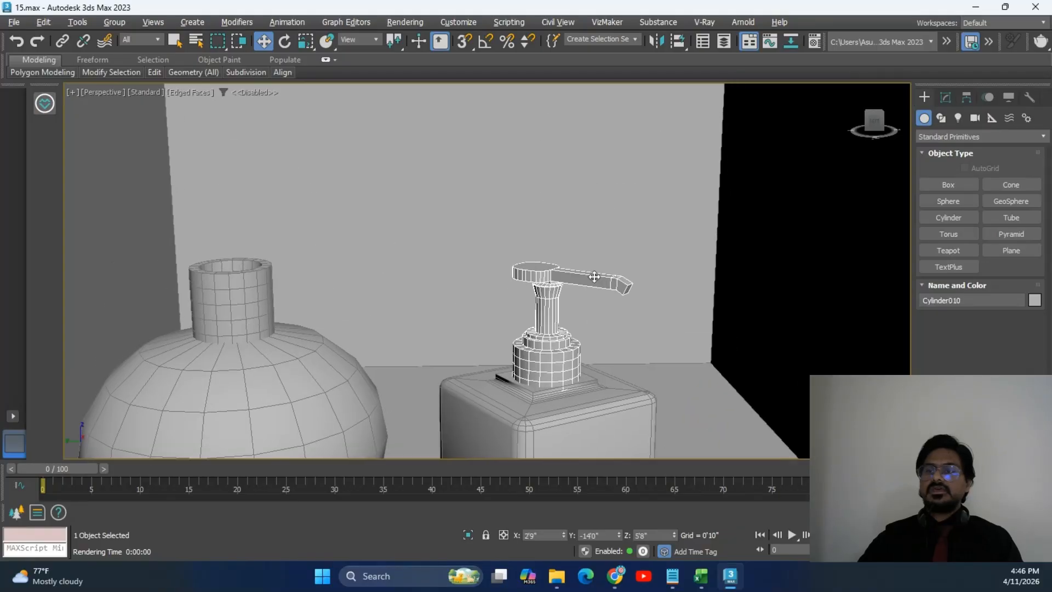
# Select the vase neck, vase body and shelf bottle, then frame the whole vanity wall.
pyautogui.click(248, 297)
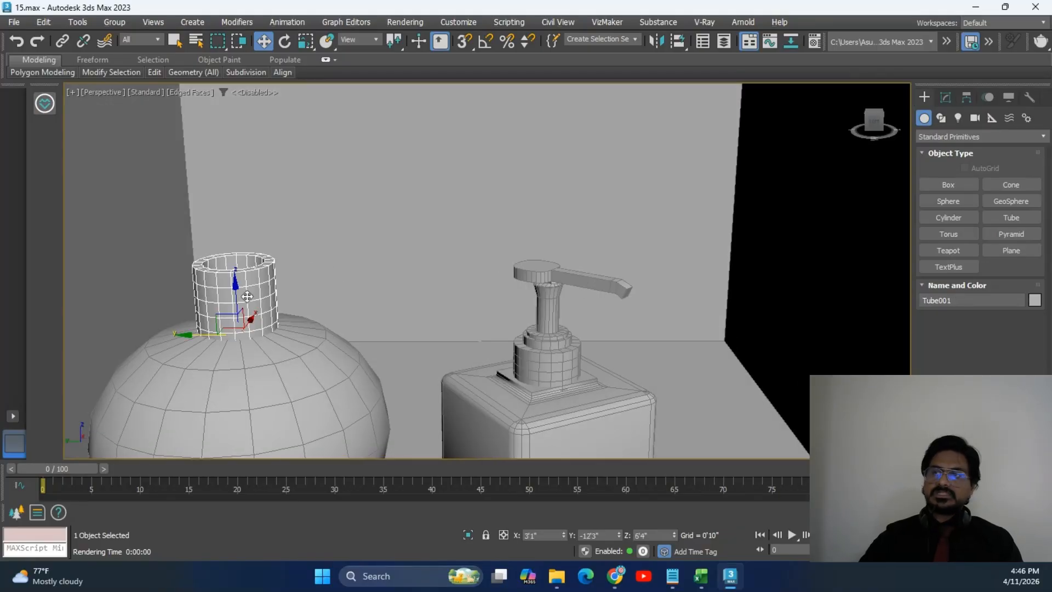
pyautogui.scroll(-3, 388, 298)
pyautogui.moveTo(387, 298); pyautogui.dragTo(449, 286, button='middle')
pyautogui.click(472, 270)
pyautogui.scroll(-3, 516, 252)
pyautogui.moveTo(564, 212); pyautogui.dragTo(538, 329, button='middle')
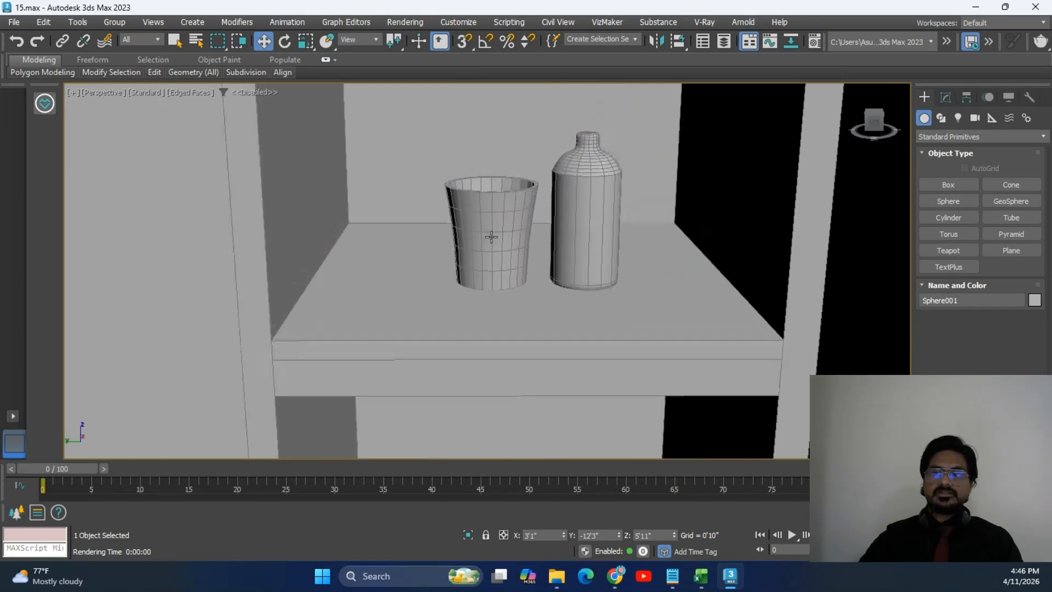
pyautogui.click(582, 203)
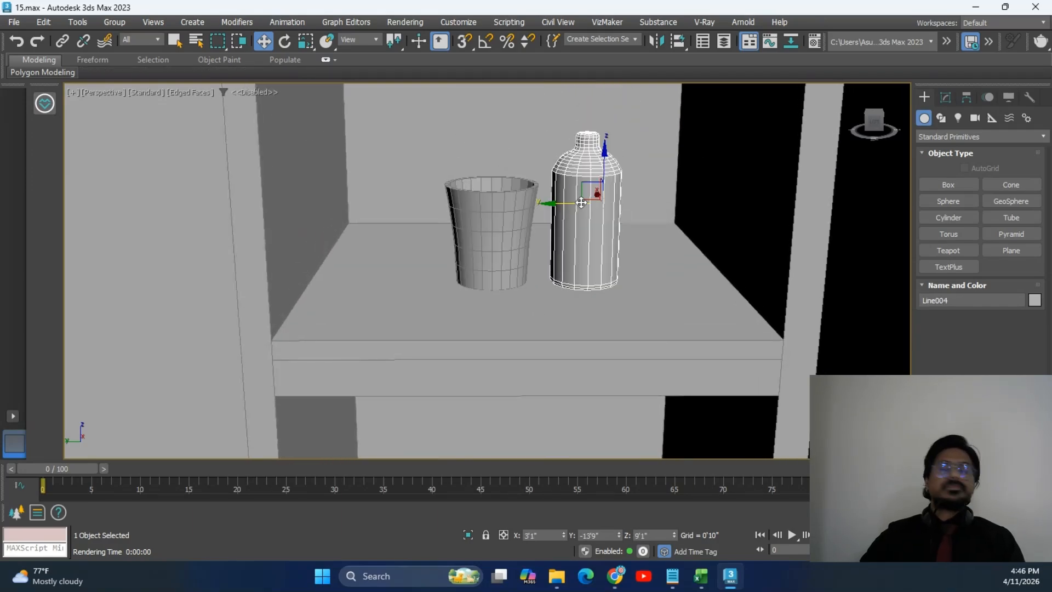
pyautogui.scroll(-6, 581, 203)
pyautogui.moveTo(569, 245); pyautogui.dragTo(584, 176, button='middle')
pyautogui.keyDown('alt'); pyautogui.moveTo(449, 277); pyautogui.dragTo(555, 266, button='middle'); pyautogui.keyUp('alt')
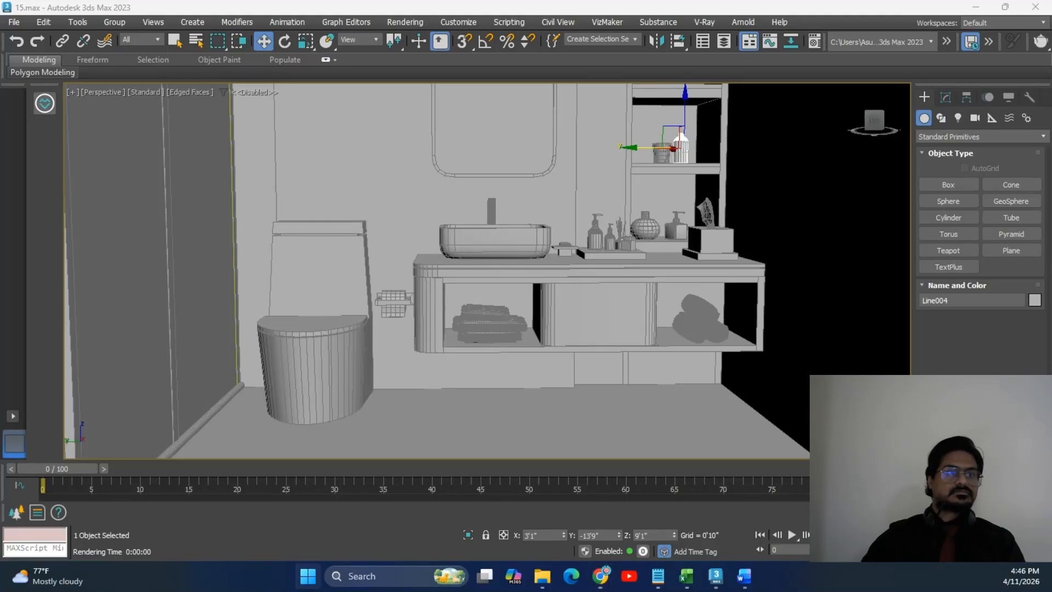
# In a maximized Word window, type the lines 'Materials' and 'Slate editior', then return to 3ds Max.
pyautogui.moveTo(0, 230); pyautogui.dragTo(870, 68)
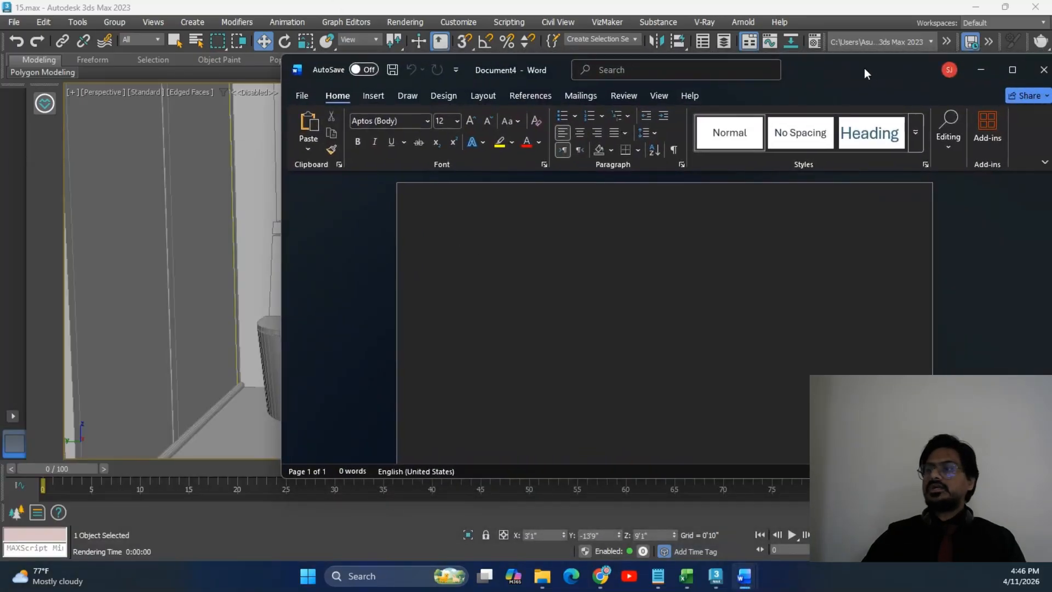
pyautogui.doubleClick(923, 70)
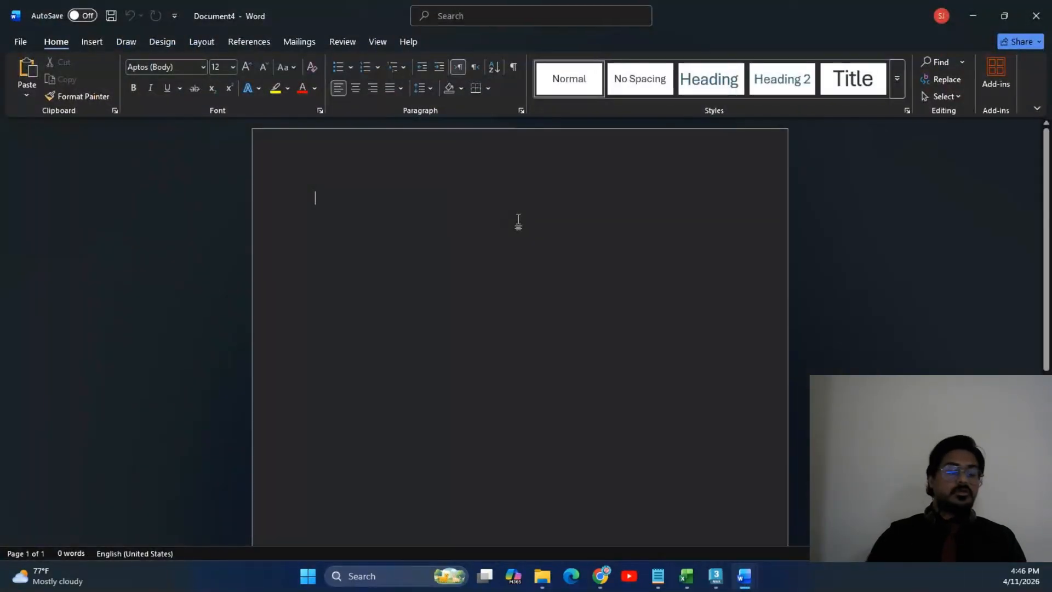
pyautogui.write('mater')
pyautogui.press('BackSpace')
pyautogui.press('BackSpace')
pyautogui.write('ials')
pyautogui.press('Return')
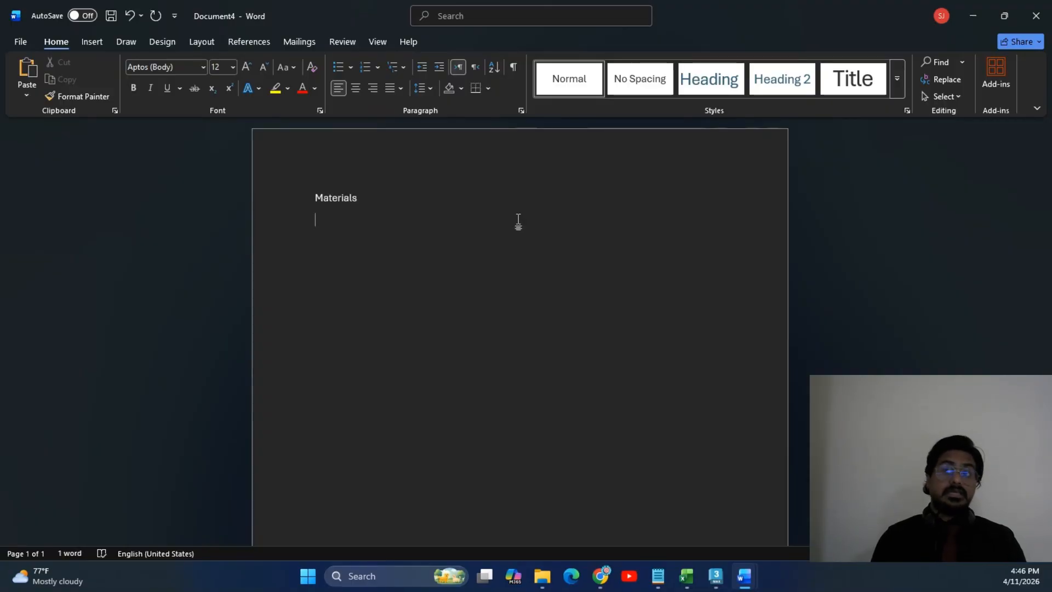
pyautogui.write('sal')
pyautogui.press('BackSpace')
pyautogui.write('late ')
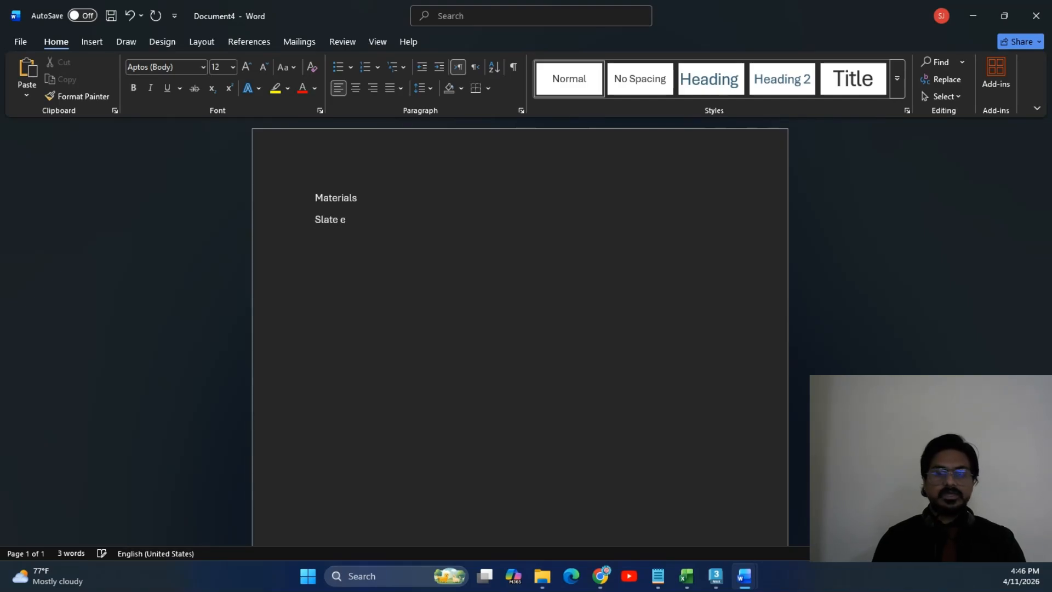
pyautogui.write('editior')
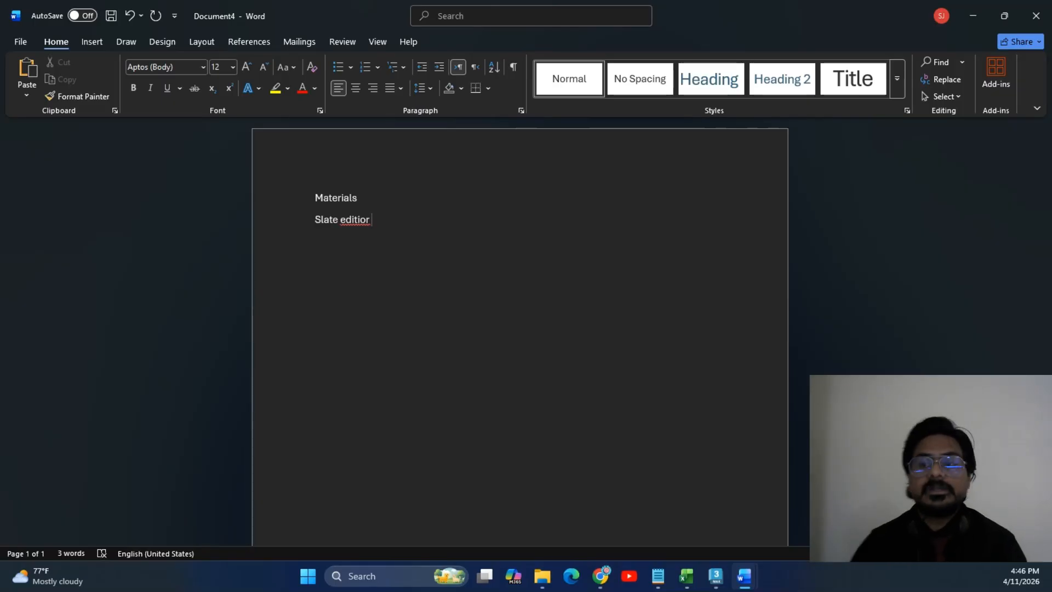
pyautogui.click(715, 576)
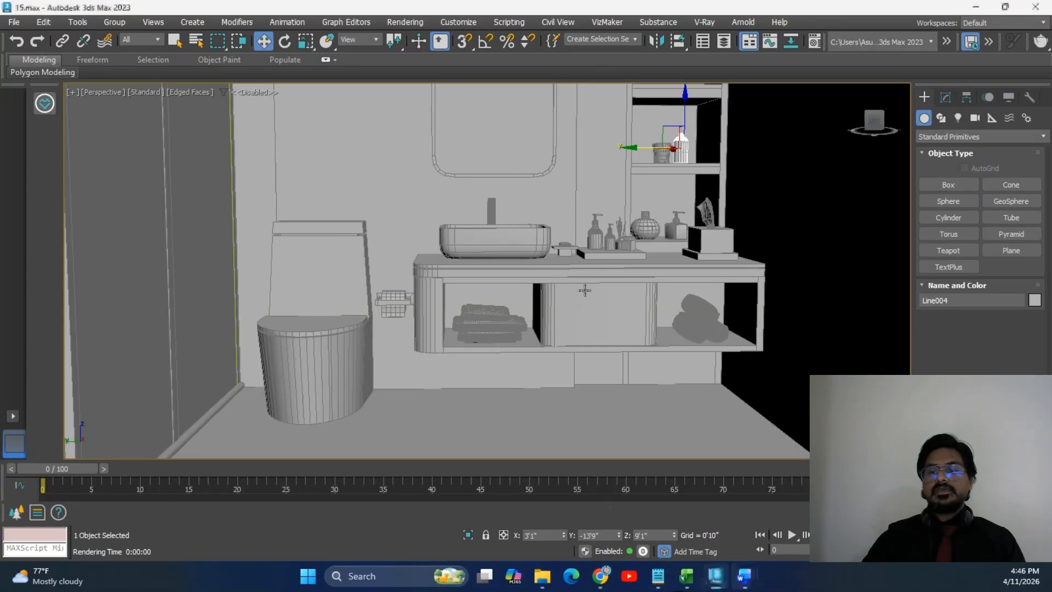
# Open the Compact Material Editor with M and move it to the upper left.
pyautogui.press('m')
pyautogui.moveTo(254, 72); pyautogui.dragTo(197, 48)
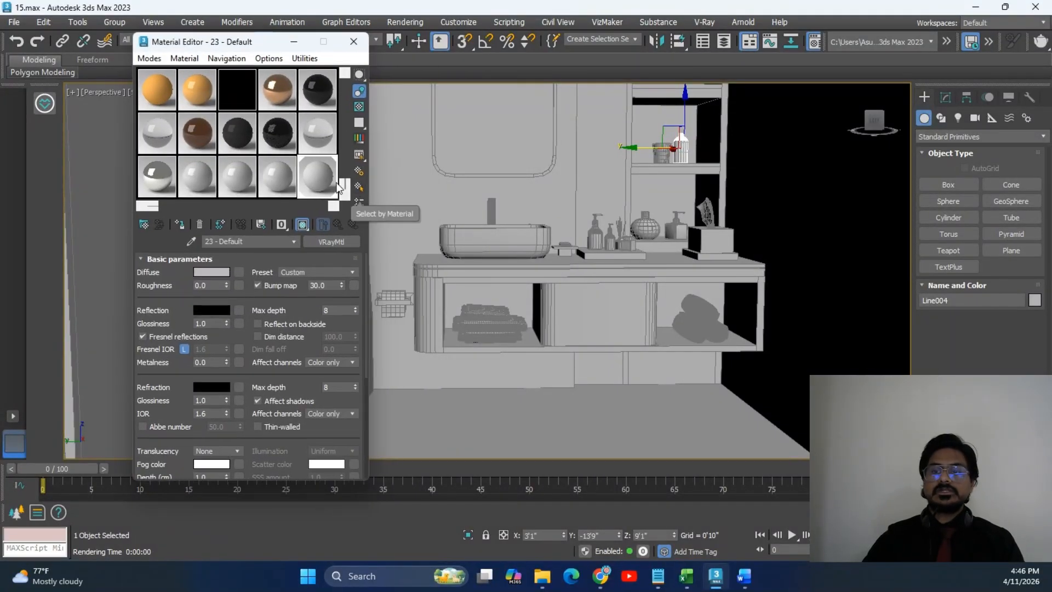
pyautogui.moveTo(344, 190)
pyautogui.mouseDown()
pyautogui.moveTo(345, 88)
pyautogui.moveTo(347, 189)
pyautogui.mouseUp()
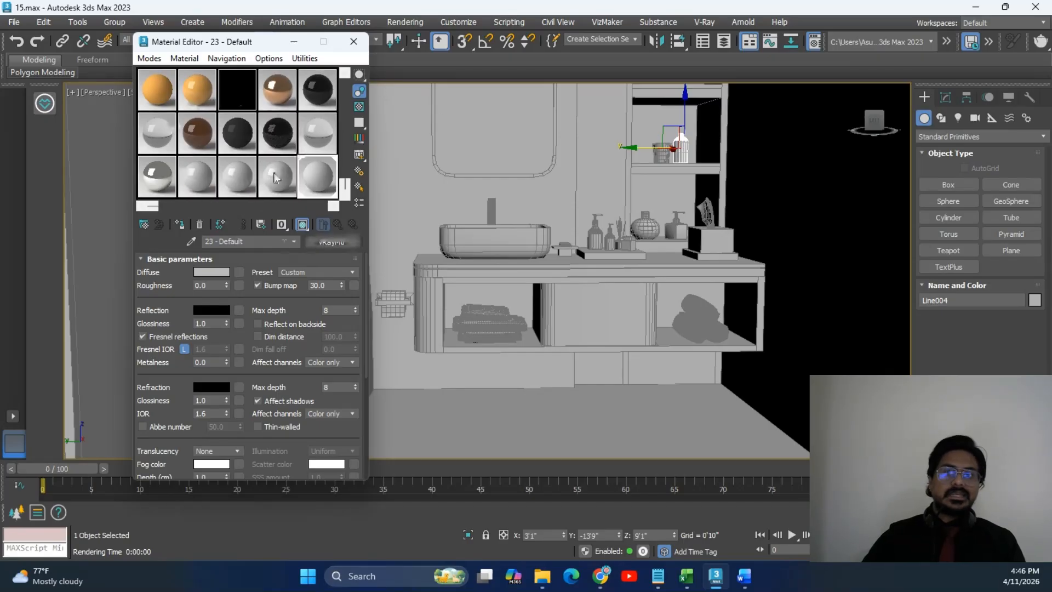
pyautogui.click(149, 58)
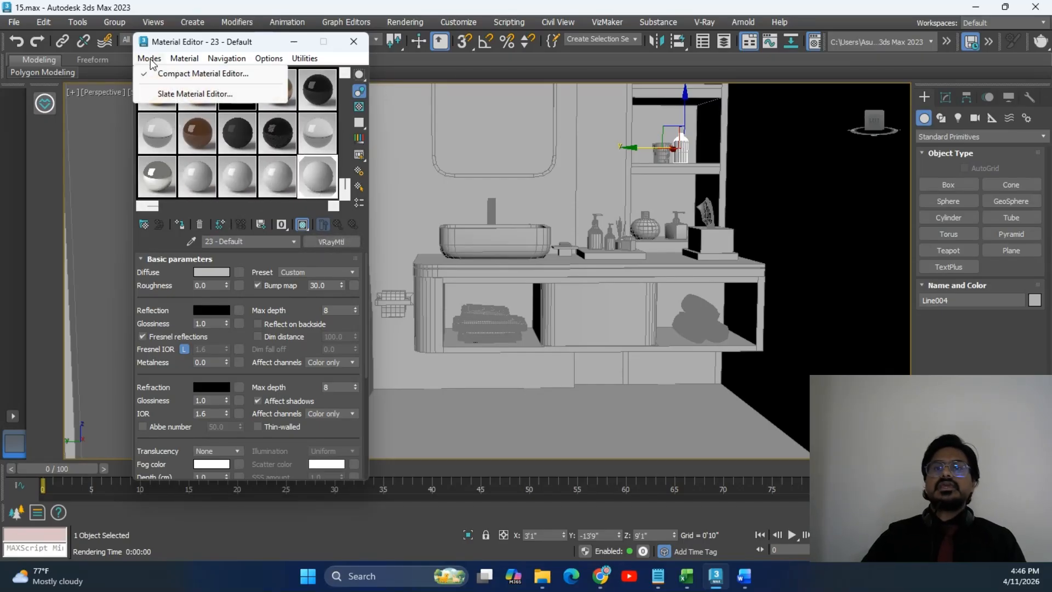
pyautogui.click(150, 59)
pyautogui.moveTo(228, 43); pyautogui.dragTo(222, 32)
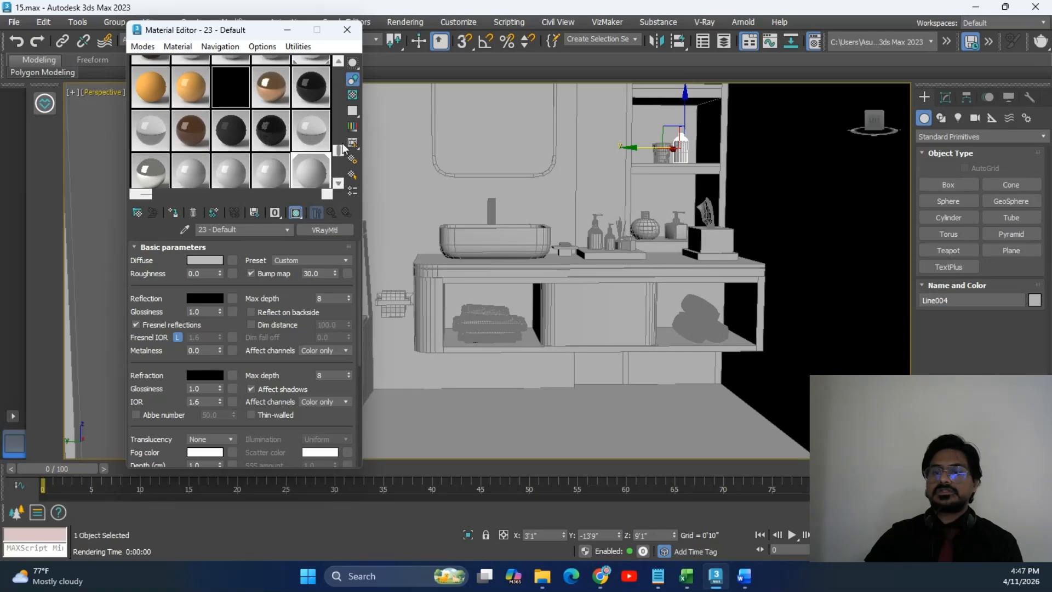
# Set the sample slots to a 6x4 grid and switch to the Slate Material Editor.
pyautogui.click(263, 47)
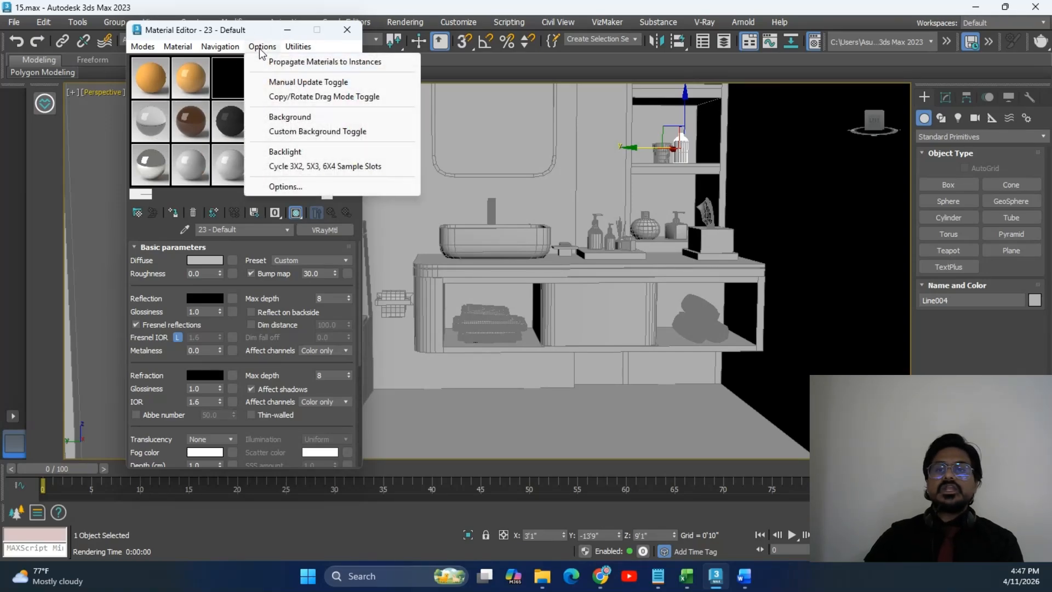
pyautogui.click(318, 167)
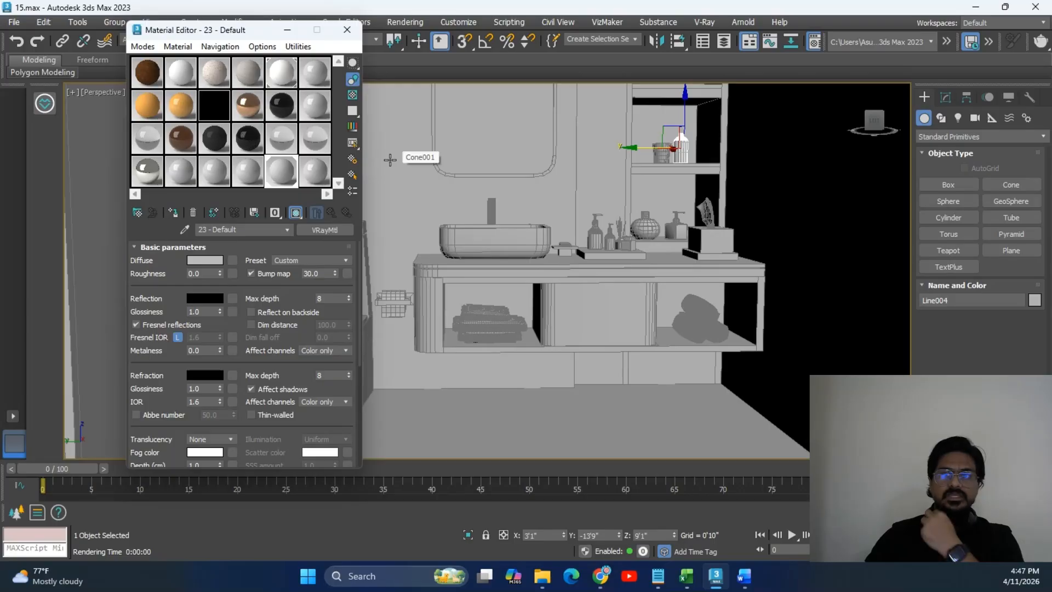
pyautogui.click(142, 48)
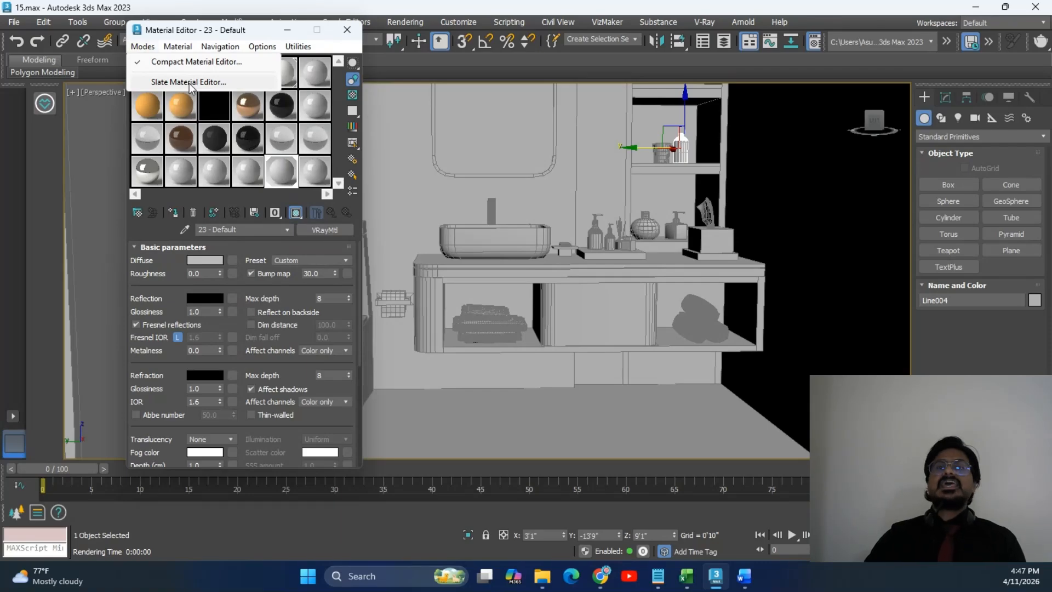
pyautogui.click(188, 83)
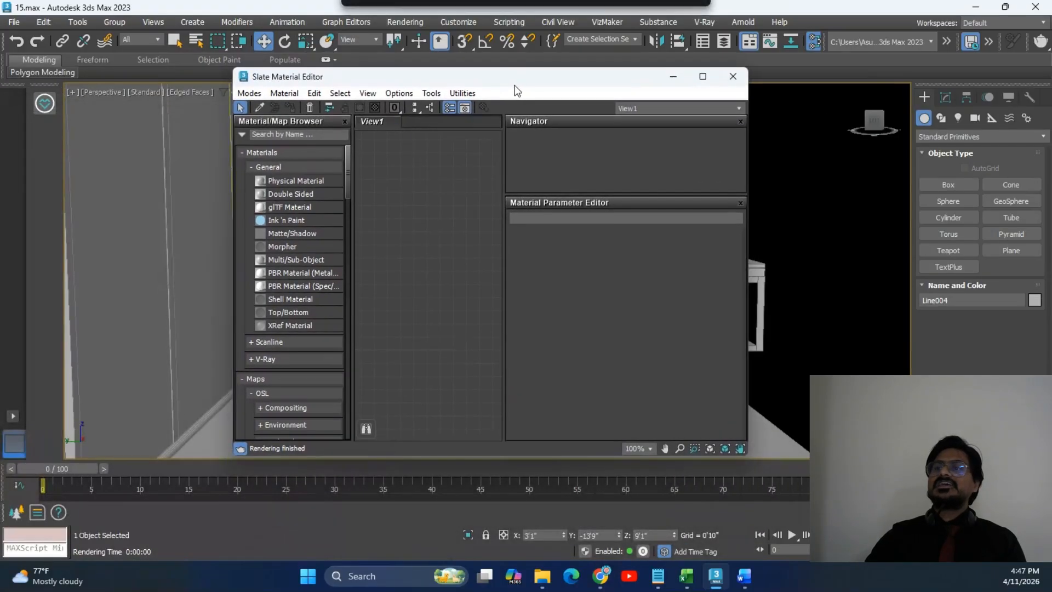
# Maximize the Slate Material Editor, look through its menus, then launch Paint from Start.
pyautogui.click(703, 76)
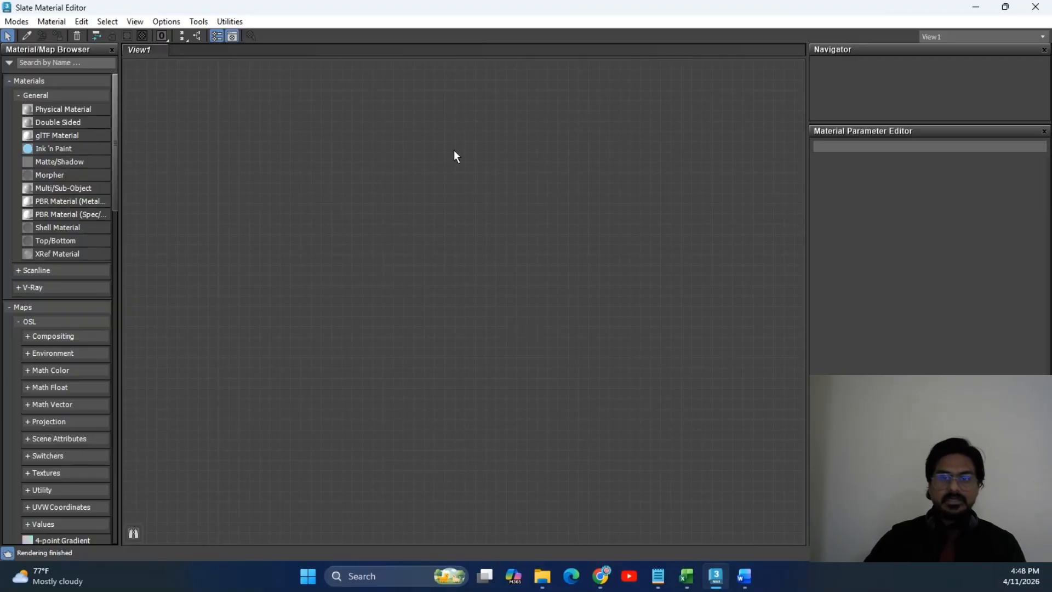
pyautogui.click(9, 24)
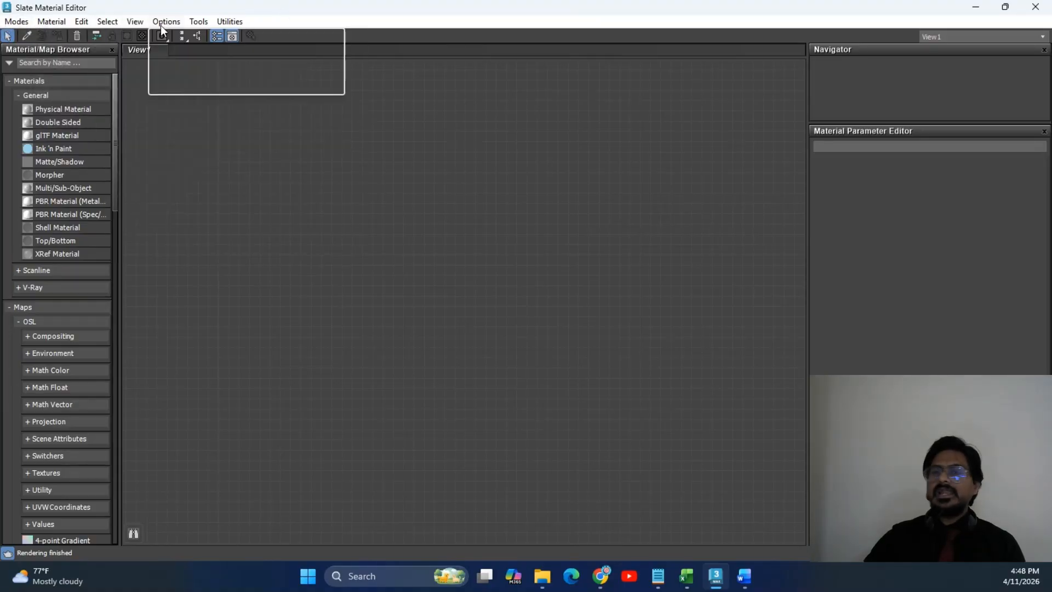
pyautogui.click(514, 342)
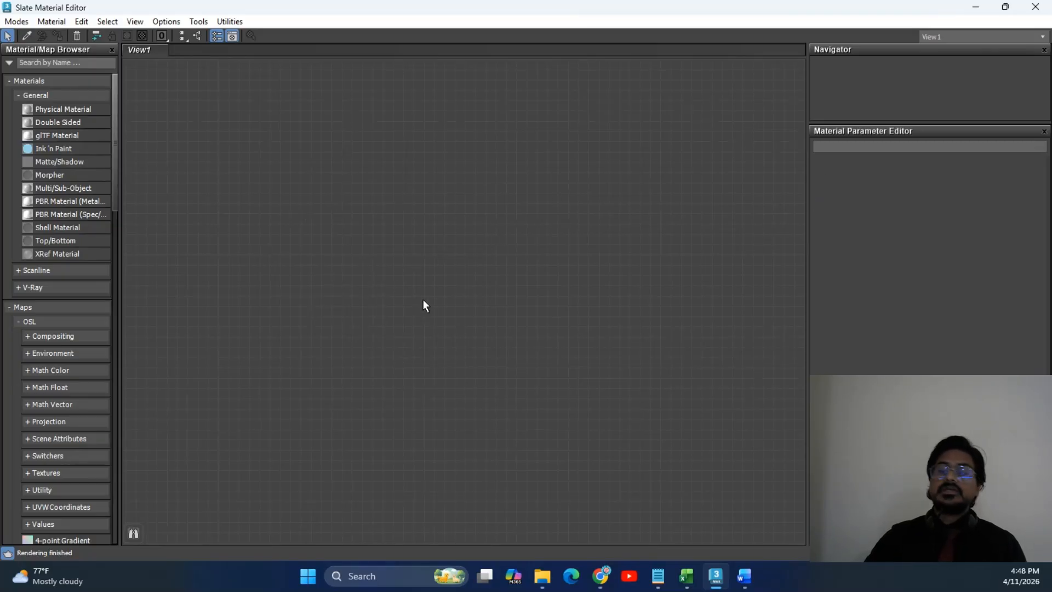
pyautogui.press('super')
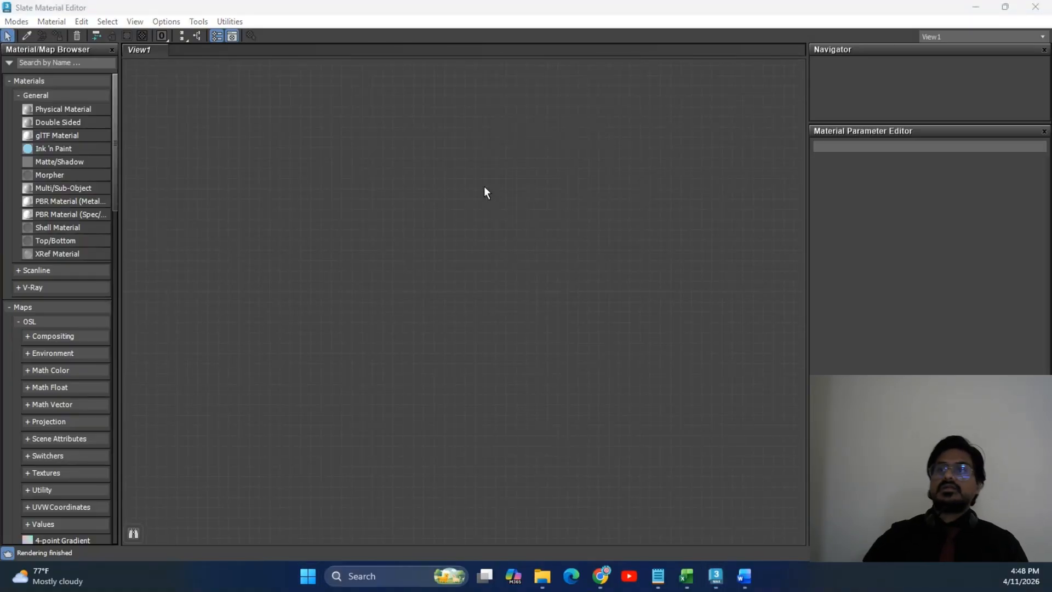
pyautogui.press('Return')
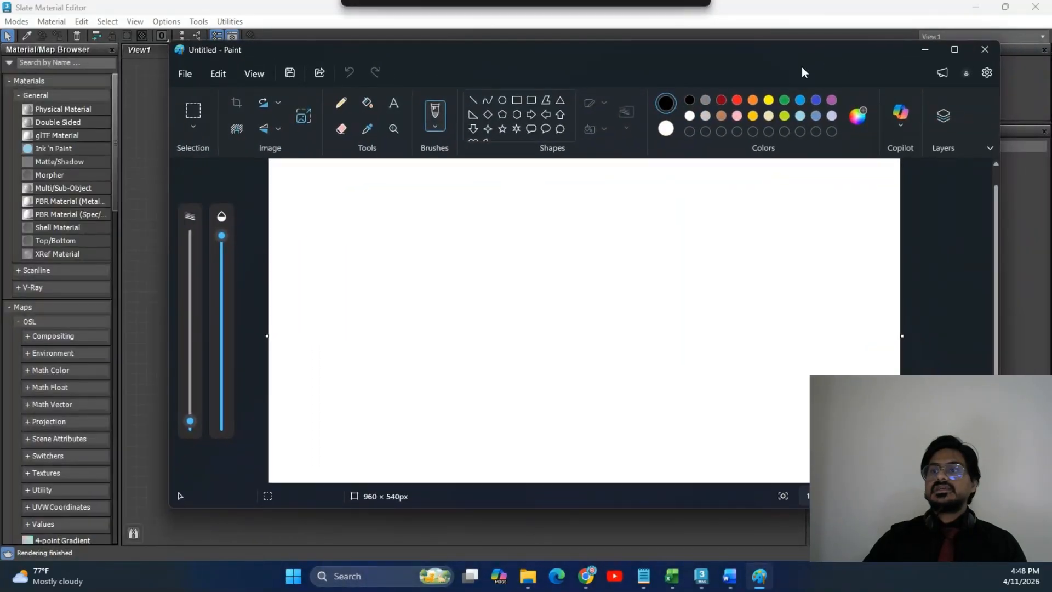
# In Paint, pencil-sketch node boxes with a 'Base' label and arrows.
pyautogui.moveTo(463, 248)
pyautogui.mouseDown()
pyautogui.moveTo(589, 227)
pyautogui.moveTo(441, 239)
pyautogui.moveTo(516, 257)
pyautogui.moveTo(545, 241)
pyautogui.moveTo(559, 280)
pyautogui.moveTo(719, 204)
pyautogui.moveTo(799, 193)
pyautogui.moveTo(745, 196)
pyautogui.moveTo(736, 255)
pyautogui.moveTo(801, 247)
pyautogui.moveTo(756, 250)
pyautogui.moveTo(729, 312)
pyautogui.moveTo(746, 298)
pyautogui.mouseUp()
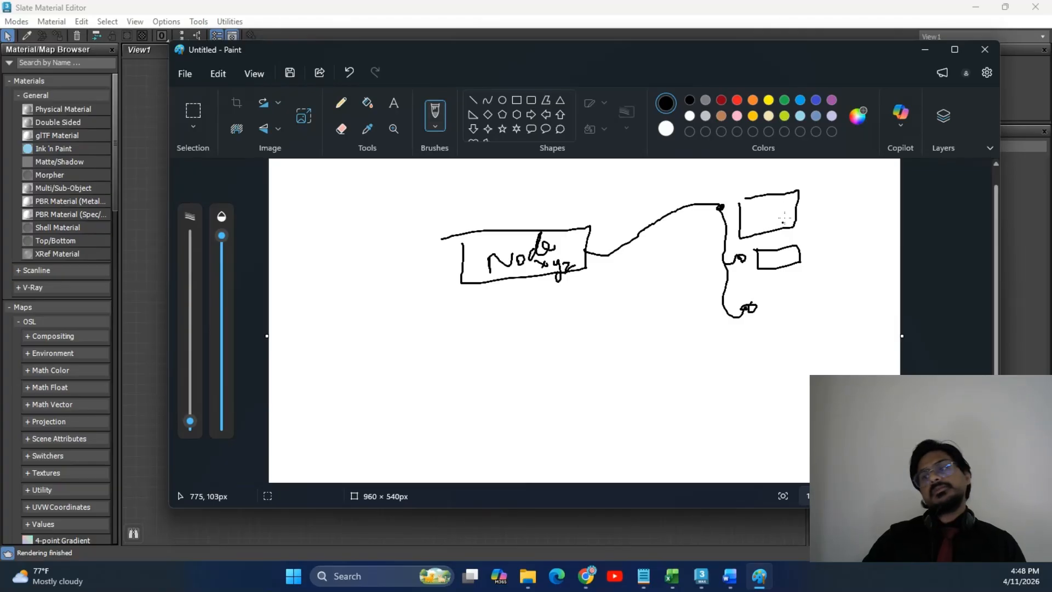
pyautogui.moveTo(753, 202)
pyautogui.mouseDown()
pyautogui.moveTo(755, 225)
pyautogui.moveTo(857, 200)
pyautogui.mouseUp()
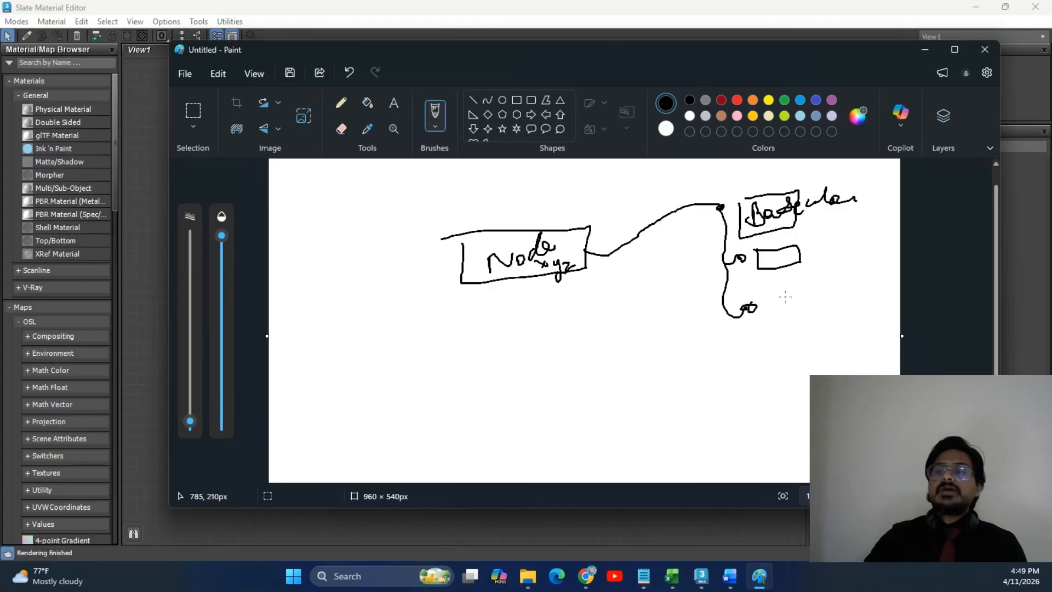
pyautogui.moveTo(637, 361); pyautogui.dragTo(705, 362)
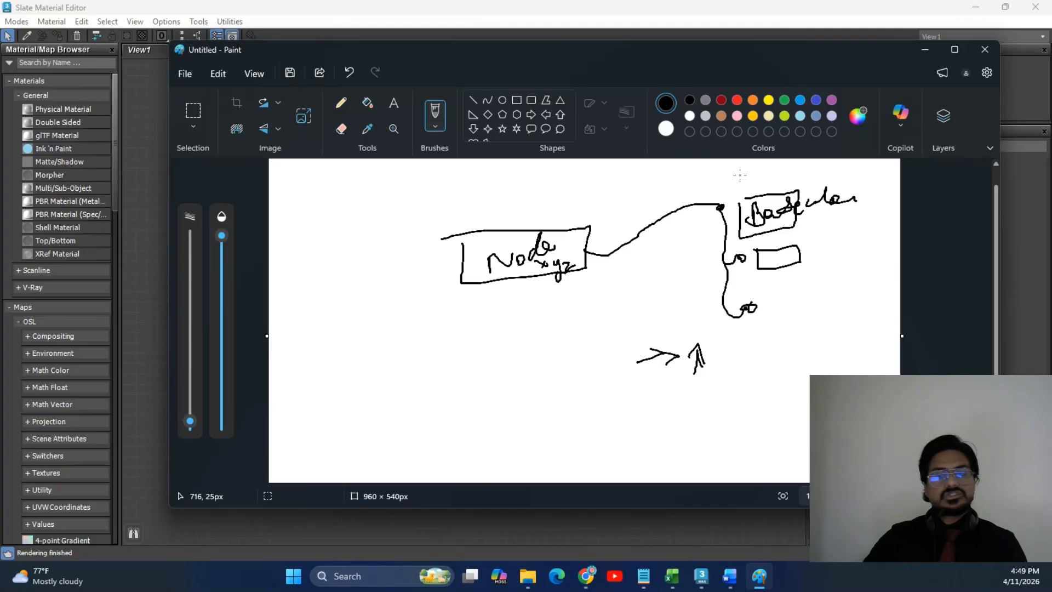
pyautogui.moveTo(799, 222)
pyautogui.mouseDown()
pyautogui.moveTo(824, 228)
pyautogui.moveTo(842, 215)
pyautogui.mouseUp()
pyautogui.moveTo(449, 219)
pyautogui.mouseDown()
pyautogui.moveTo(439, 254)
pyautogui.moveTo(599, 244)
pyautogui.moveTo(386, 224)
pyautogui.mouseUp()
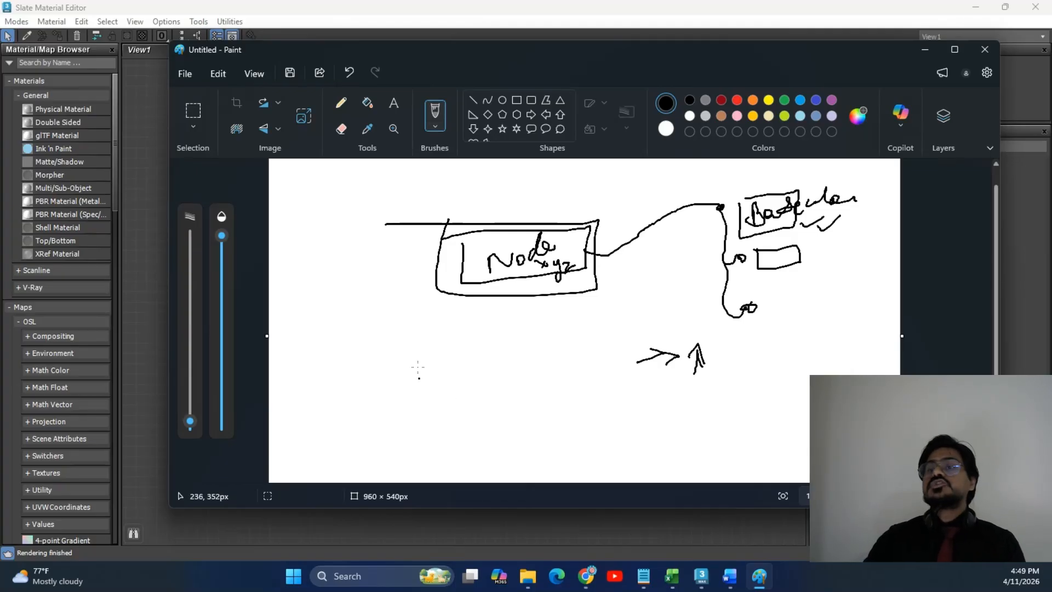
pyautogui.moveTo(382, 383)
pyautogui.mouseDown()
pyautogui.moveTo(380, 424)
pyautogui.moveTo(493, 374)
pyautogui.moveTo(367, 378)
pyautogui.mouseUp()
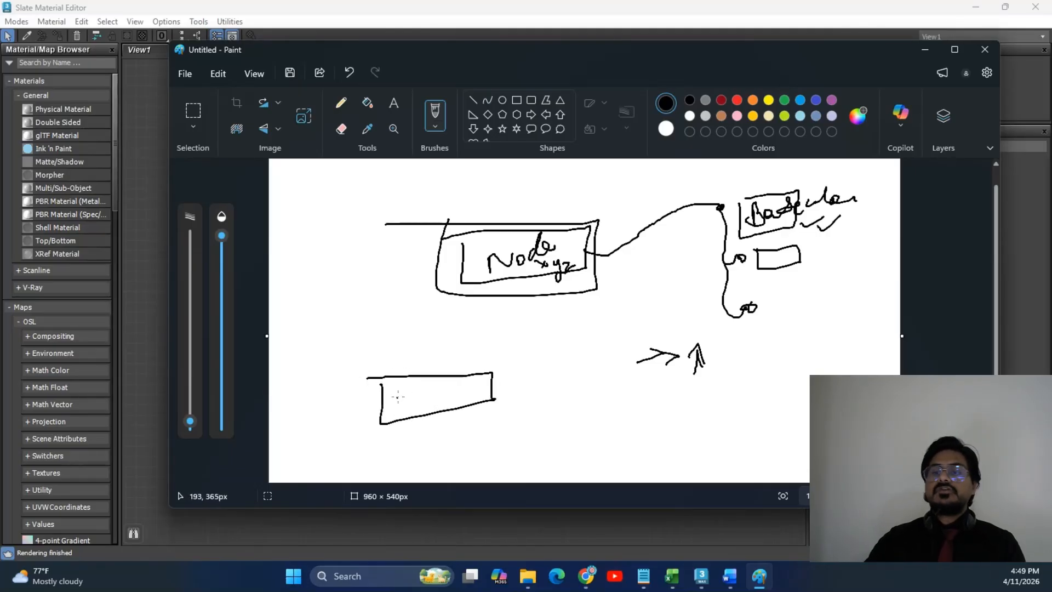
pyautogui.moveTo(399, 396)
pyautogui.mouseDown()
pyautogui.moveTo(440, 392)
pyautogui.moveTo(447, 410)
pyautogui.moveTo(558, 319)
pyautogui.moveTo(562, 337)
pyautogui.moveTo(612, 352)
pyautogui.moveTo(591, 331)
pyautogui.mouseUp()
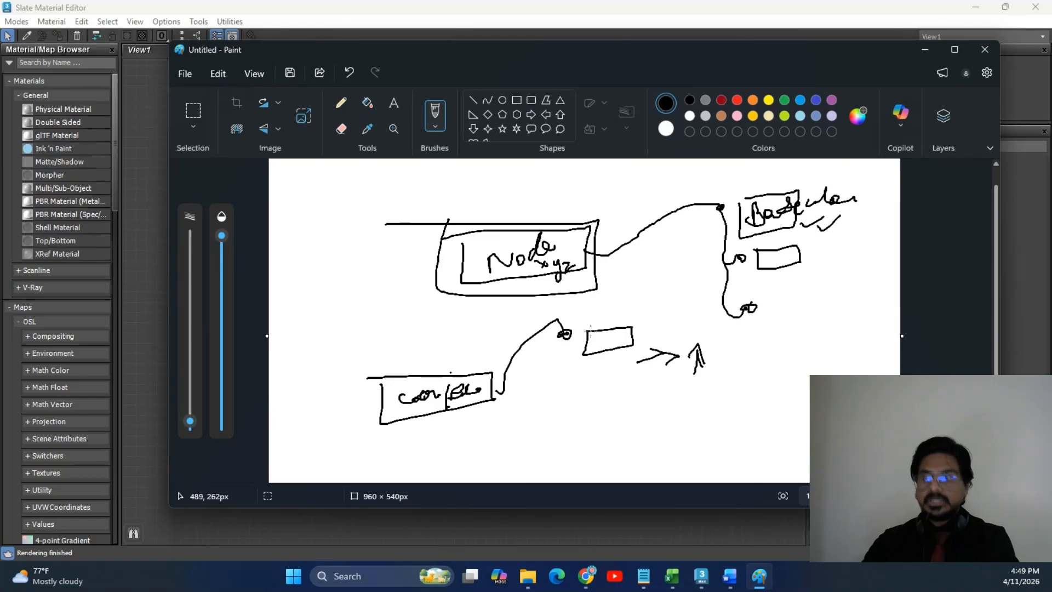
# Draw connection wires from the lower box, add a 'Param' label and another box.
pyautogui.moveTo(494, 392)
pyautogui.mouseDown()
pyautogui.moveTo(539, 337)
pyautogui.moveTo(586, 341)
pyautogui.mouseUp()
pyautogui.moveTo(497, 394)
pyautogui.mouseDown()
pyautogui.moveTo(527, 350)
pyautogui.moveTo(568, 332)
pyautogui.moveTo(583, 343)
pyautogui.mouseUp()
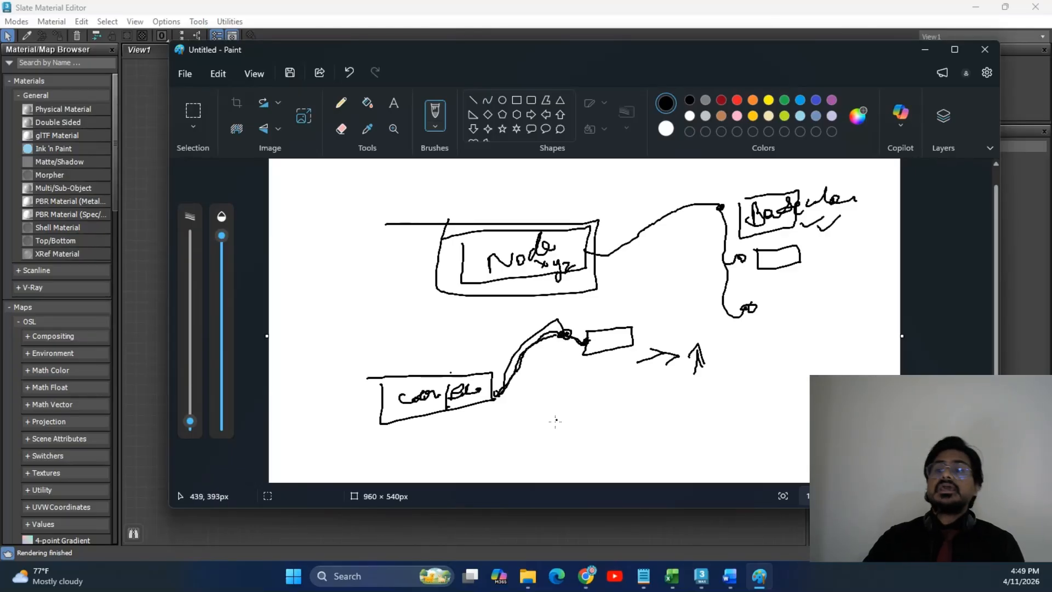
pyautogui.moveTo(567, 397)
pyautogui.mouseDown()
pyautogui.moveTo(557, 404)
pyautogui.moveTo(623, 421)
pyautogui.moveTo(654, 405)
pyautogui.moveTo(685, 406)
pyautogui.moveTo(707, 395)
pyautogui.moveTo(702, 383)
pyautogui.mouseUp()
pyautogui.moveTo(674, 416)
pyautogui.mouseDown()
pyautogui.moveTo(715, 422)
pyautogui.moveTo(762, 408)
pyautogui.moveTo(783, 385)
pyautogui.mouseUp()
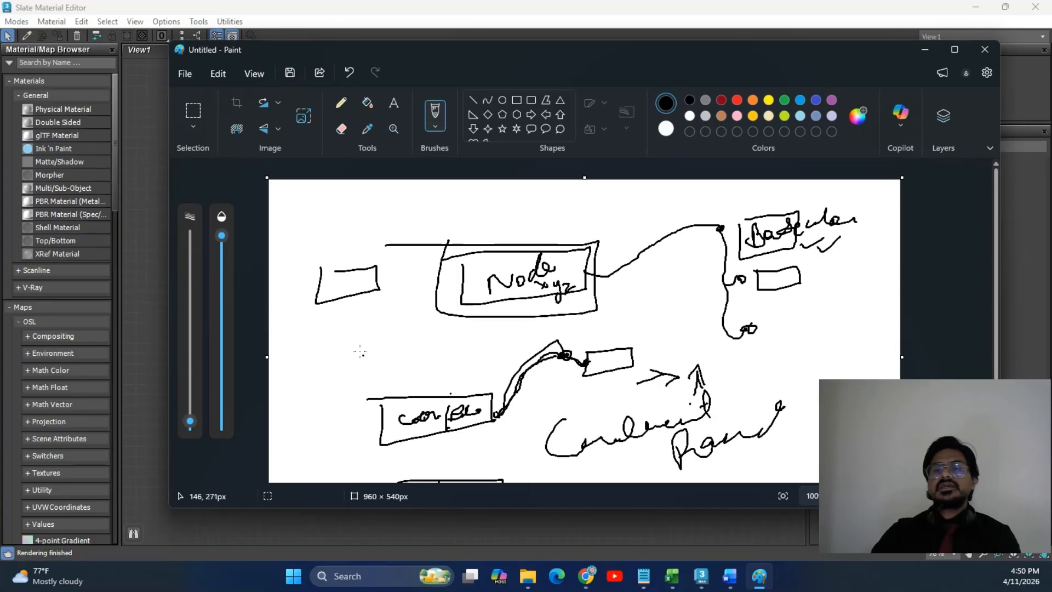
pyautogui.moveTo(354, 340)
pyautogui.mouseDown()
pyautogui.moveTo(410, 373)
pyautogui.moveTo(436, 335)
pyautogui.moveTo(472, 321)
pyautogui.moveTo(478, 335)
pyautogui.moveTo(472, 331)
pyautogui.mouseUp()
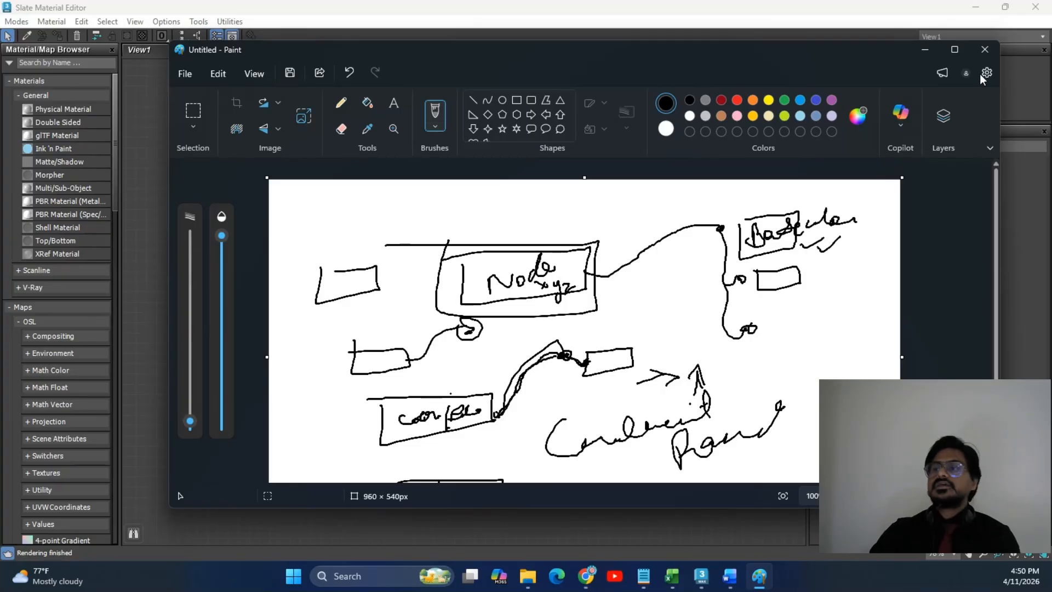
# Close Paint with Don't save, returning to the Slate Material Editor canvas.
pyautogui.click(985, 49)
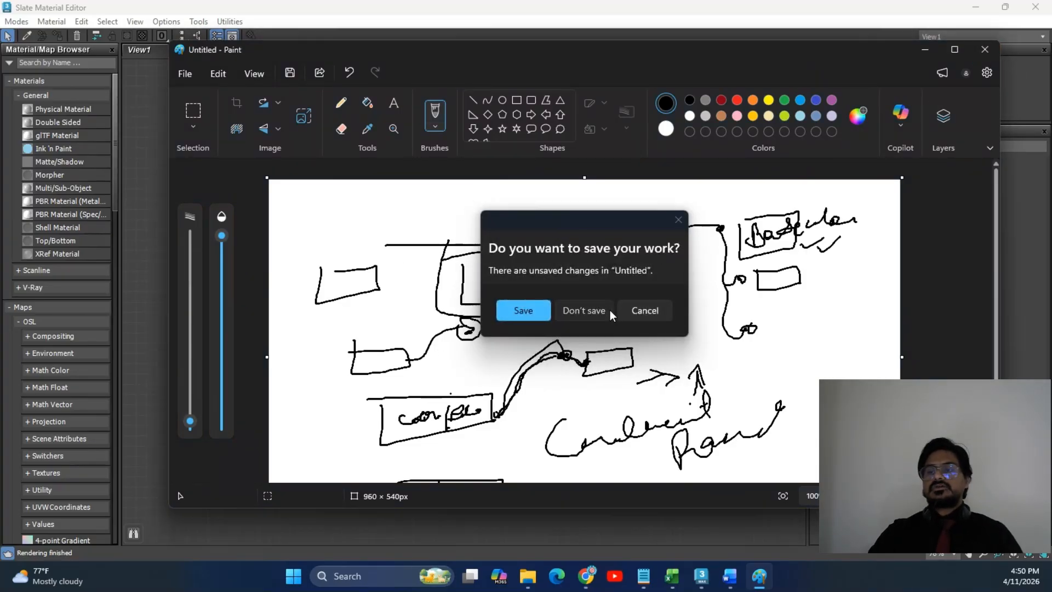
pyautogui.click(608, 311)
pyautogui.scroll(1, 419, 197)
pyautogui.rightClick(412, 207)
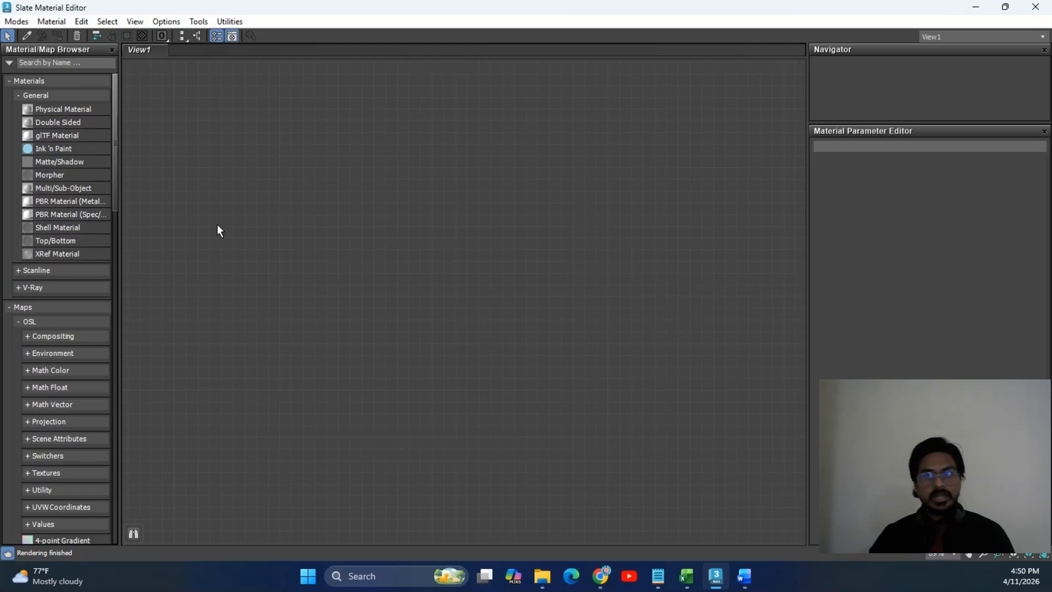
# Pan and zoom the empty View1 canvas, then restore the Slate Material Editor to a smaller window.
pyautogui.hotkey('ctrl', 'p')
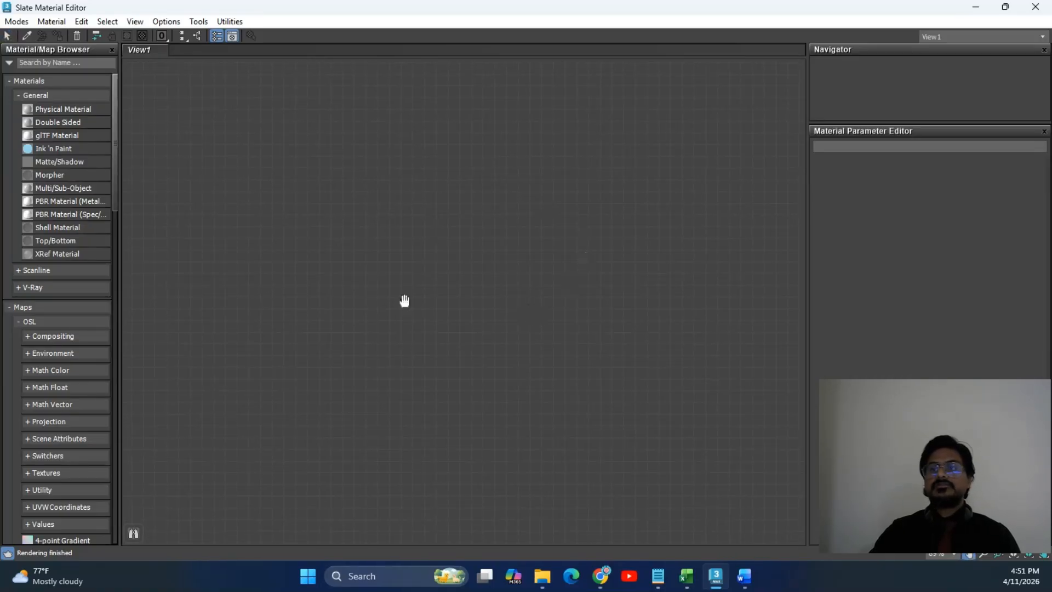
pyautogui.press('Escape')
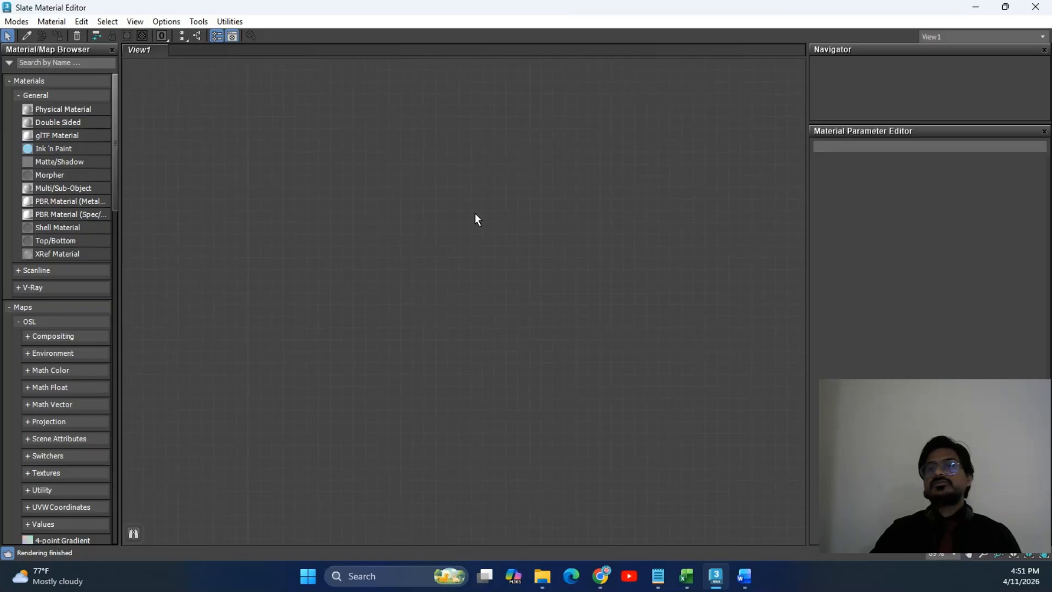
pyautogui.scroll(10, 474, 213)
pyautogui.scroll(-4, 476, 219)
pyautogui.scroll(3, 476, 214)
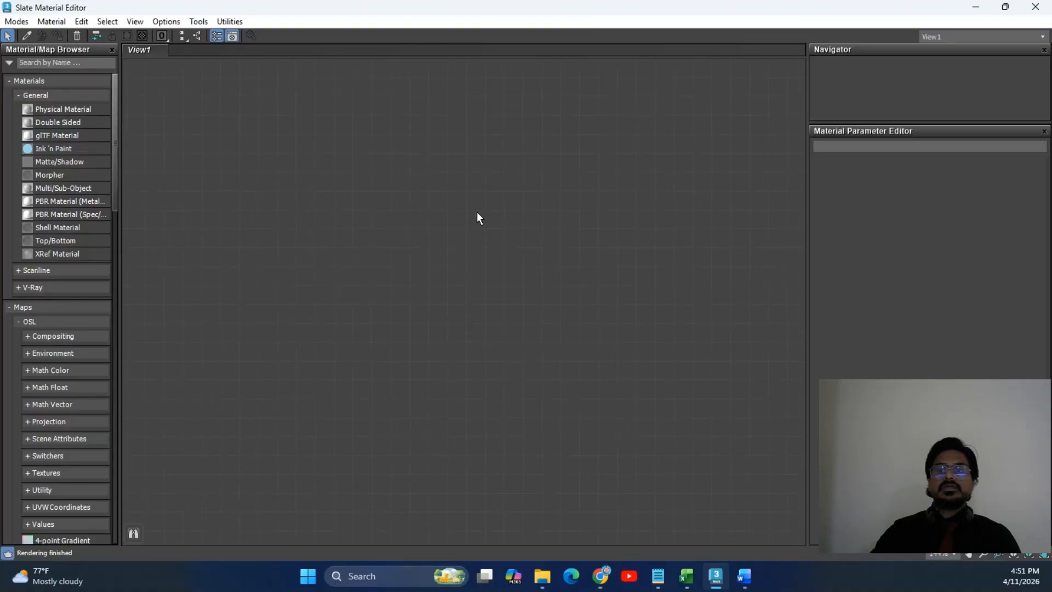
pyautogui.scroll(-2, 478, 212)
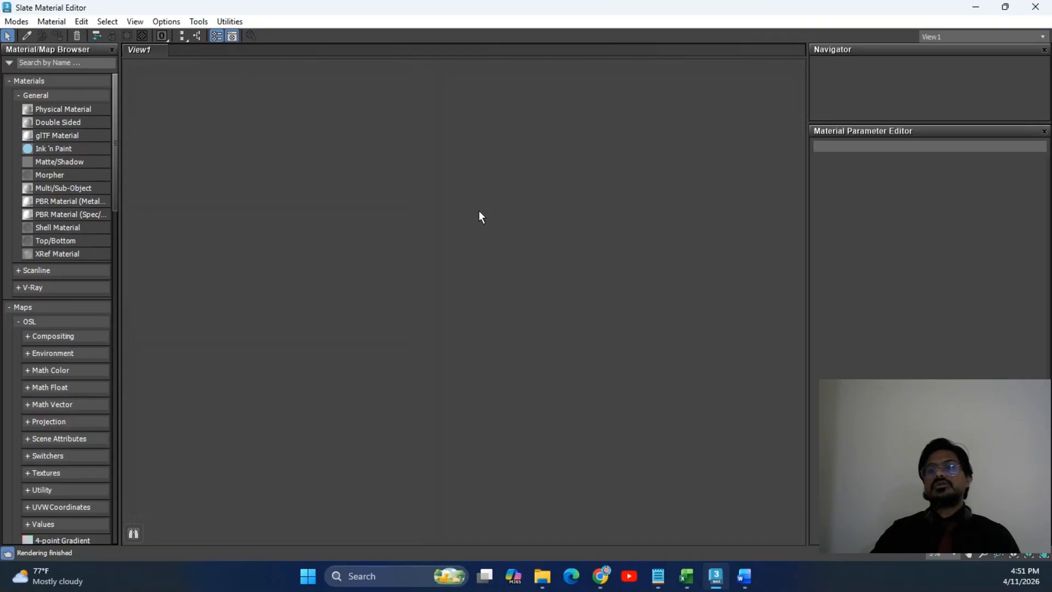
pyautogui.scroll(6, 496, 187)
pyautogui.moveTo(501, 179); pyautogui.dragTo(433, 271, button='middle')
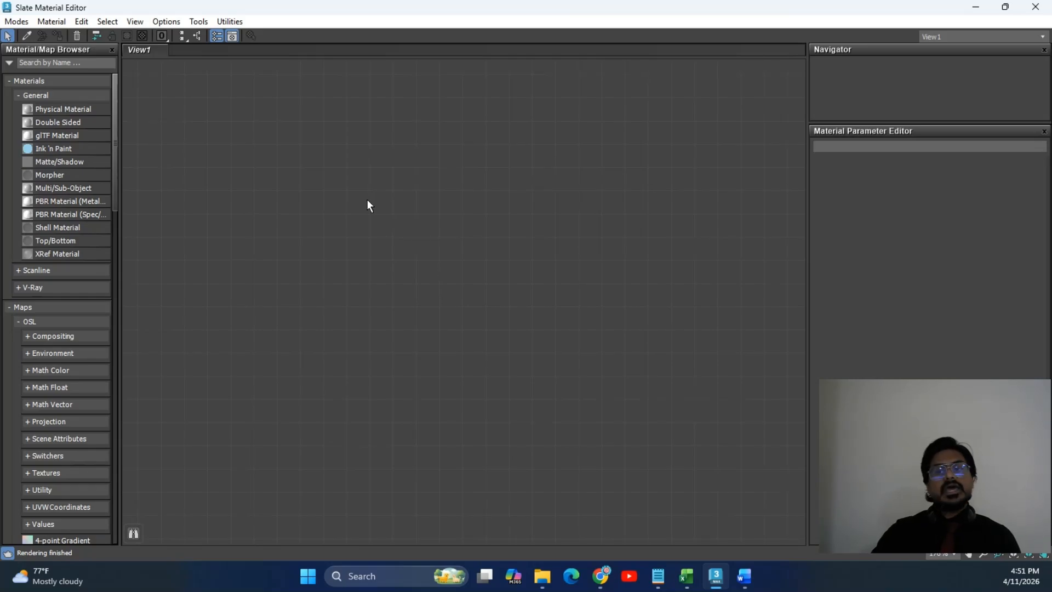
pyautogui.doubleClick(714, 8)
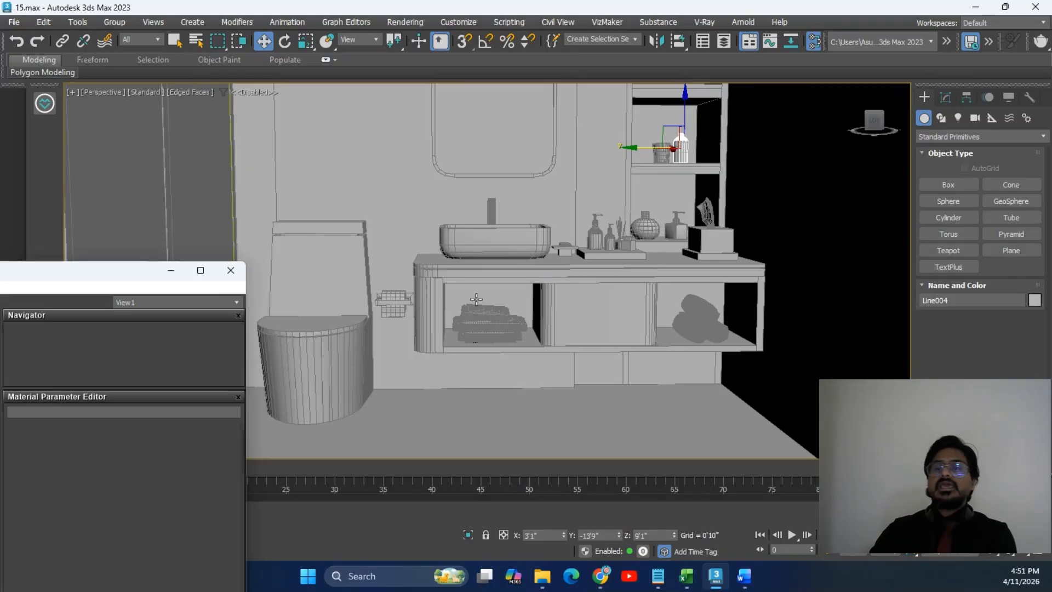
# Select the toilet, then the sink Box031, and maximize the Slate Material Editor again.
pyautogui.click(326, 369)
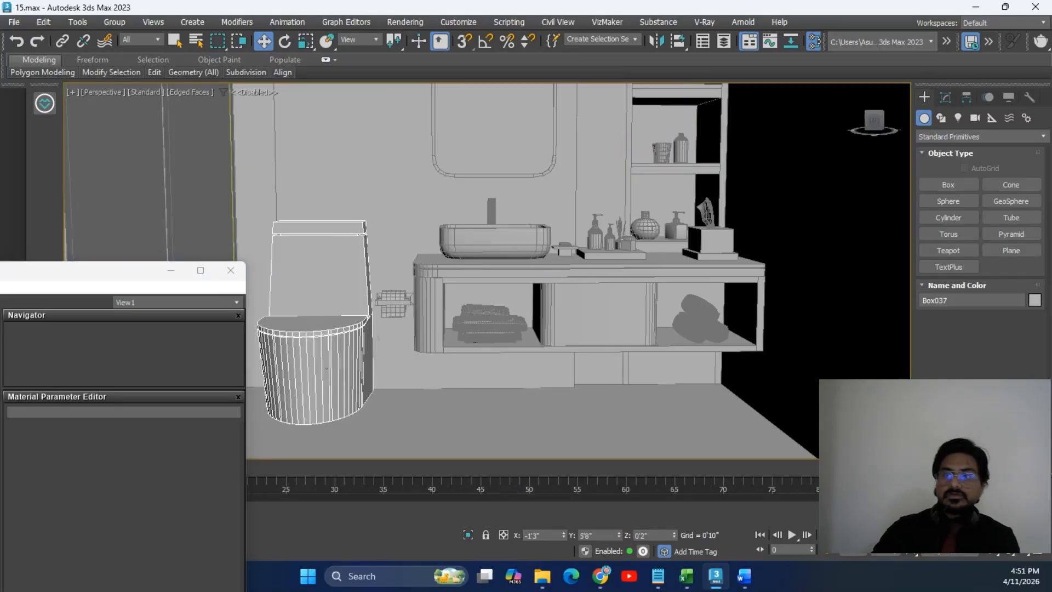
pyautogui.click(522, 243)
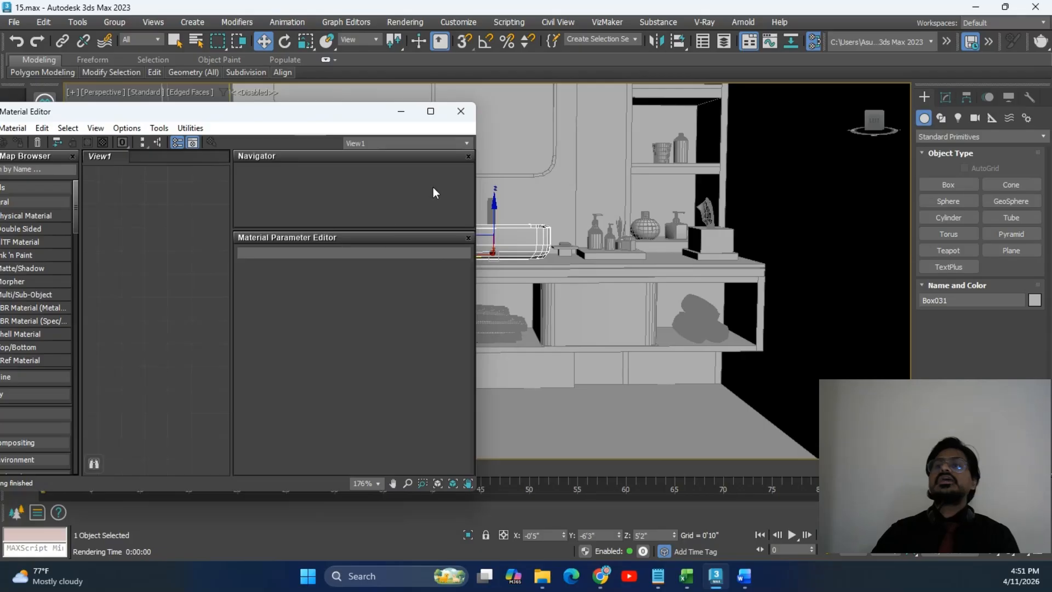
pyautogui.click(431, 111)
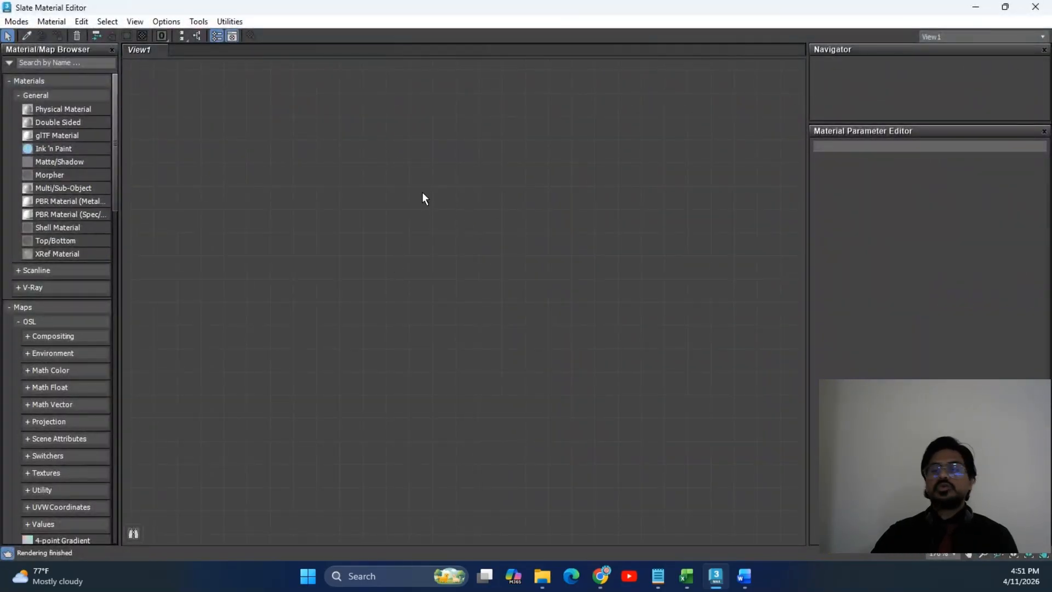
# From the View1 canvas right-click menu, bring up the Materials > V-Ray material list.
pyautogui.rightClick(437, 158)
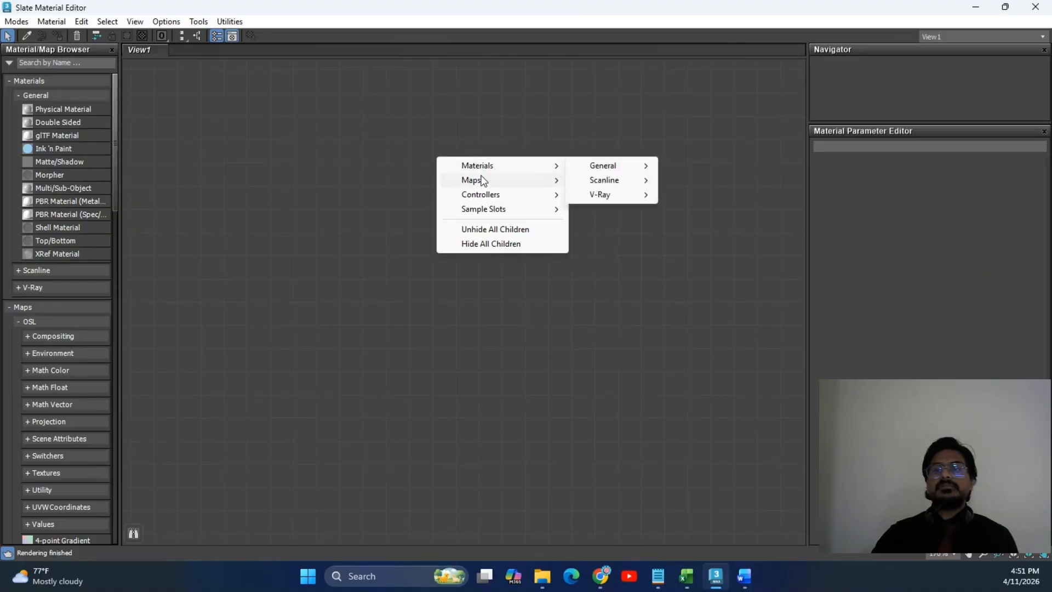
pyautogui.moveTo(503, 216)
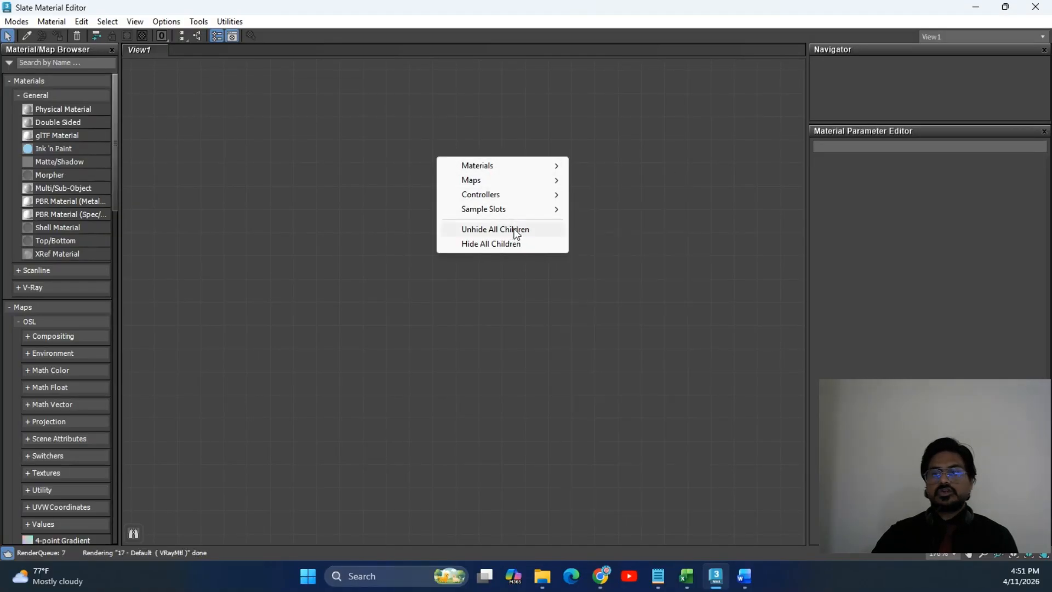
pyautogui.moveTo(519, 199)
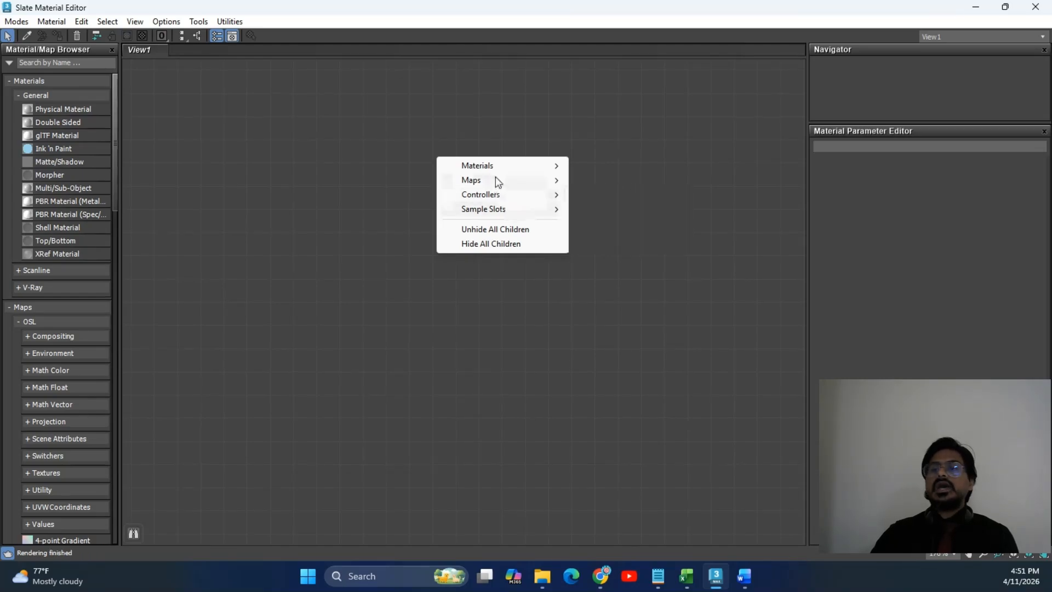
pyautogui.moveTo(498, 167)
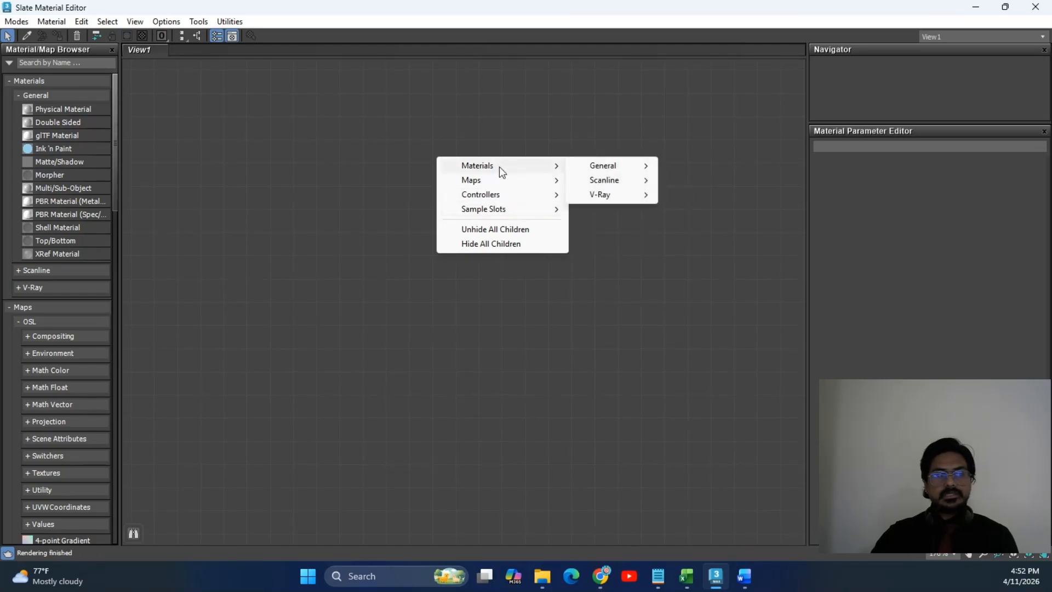
pyautogui.moveTo(601, 199)
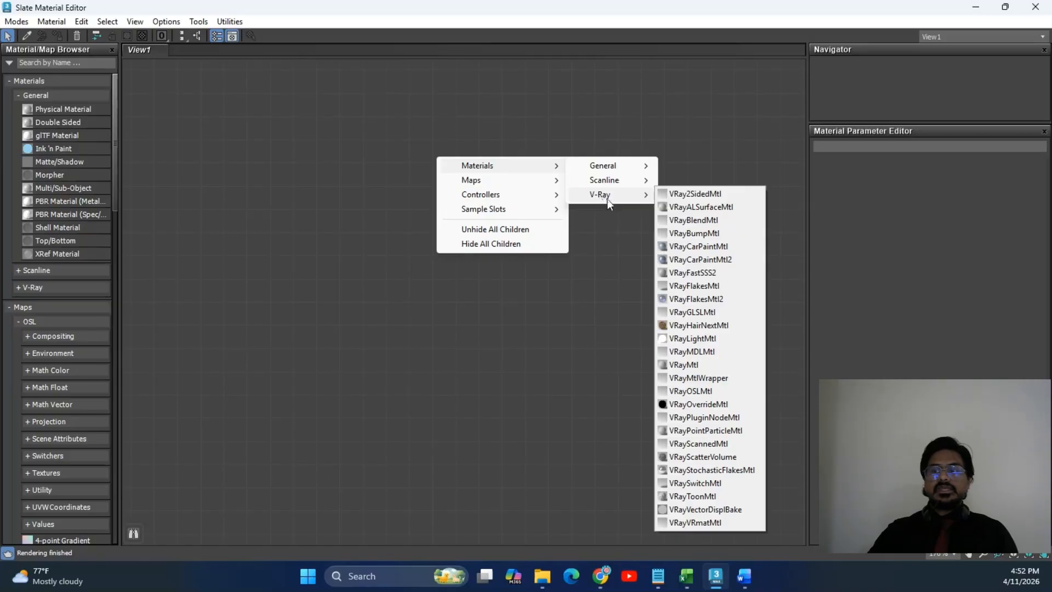
# Create a VRayMtl node, Material #101, and position it in the node canvas.
pyautogui.click(710, 363)
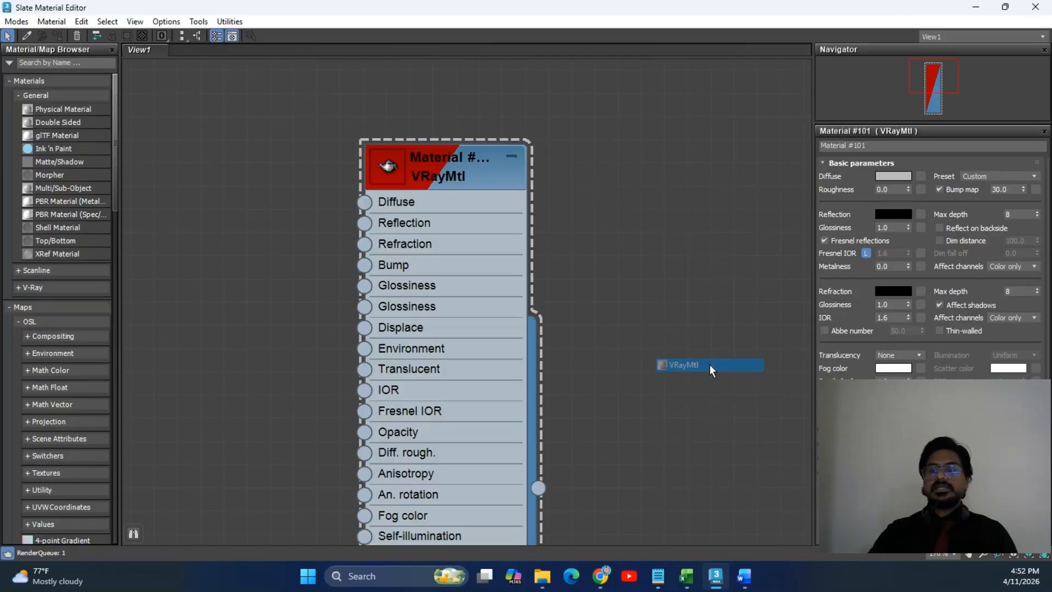
pyautogui.moveTo(452, 158); pyautogui.dragTo(581, 116)
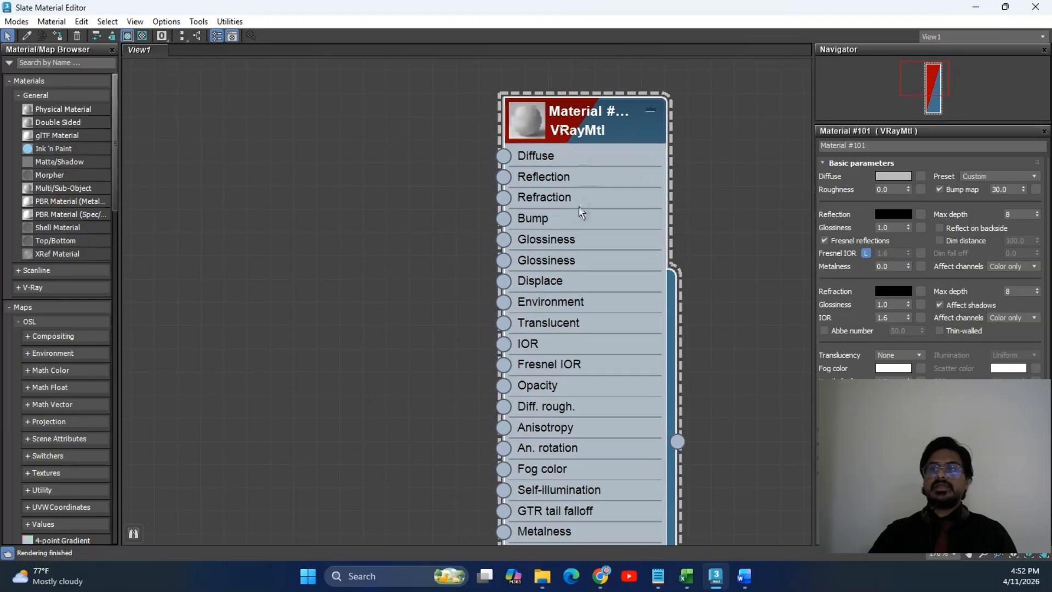
pyautogui.scroll(-3, 541, 195)
pyautogui.scroll(-2, 542, 195)
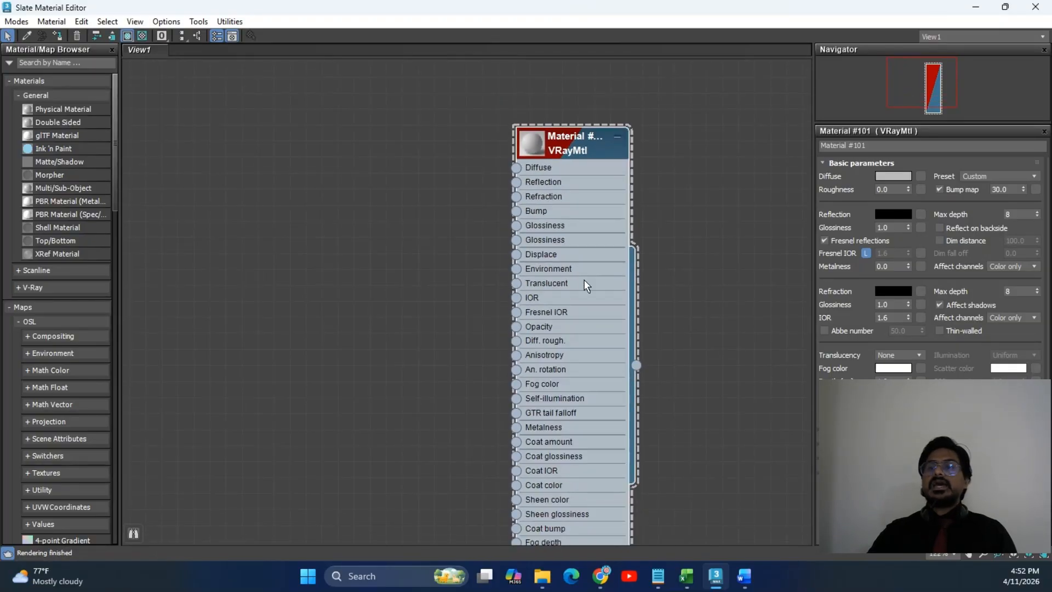
pyautogui.moveTo(516, 168); pyautogui.dragTo(388, 179)
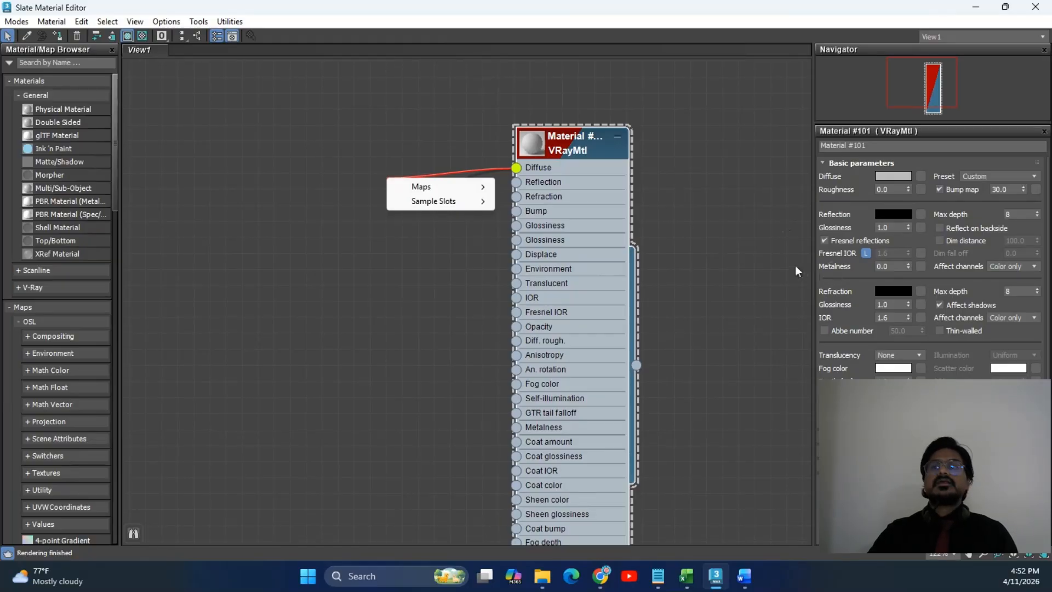
pyautogui.click(728, 221)
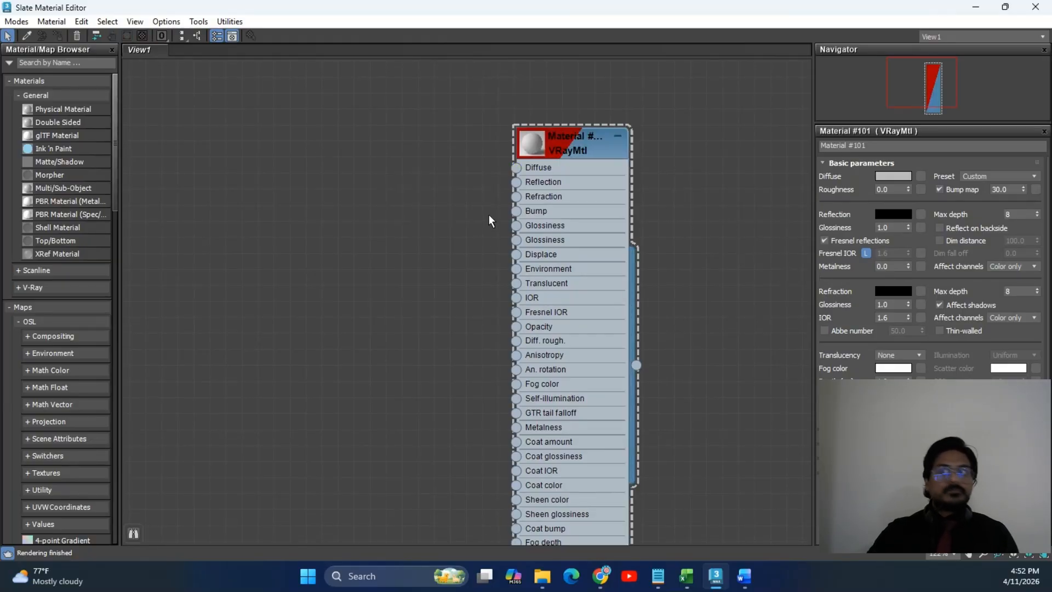
pyautogui.click(547, 137)
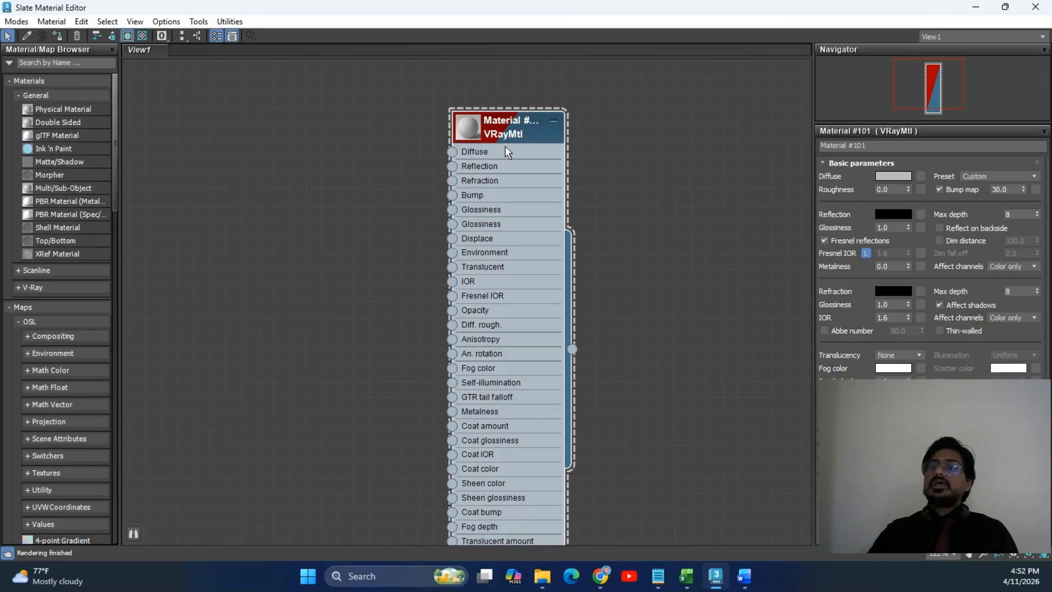
pyautogui.moveTo(514, 134)
pyautogui.mouseDown()
pyautogui.moveTo(547, 102)
pyautogui.moveTo(529, 120)
pyautogui.mouseUp()
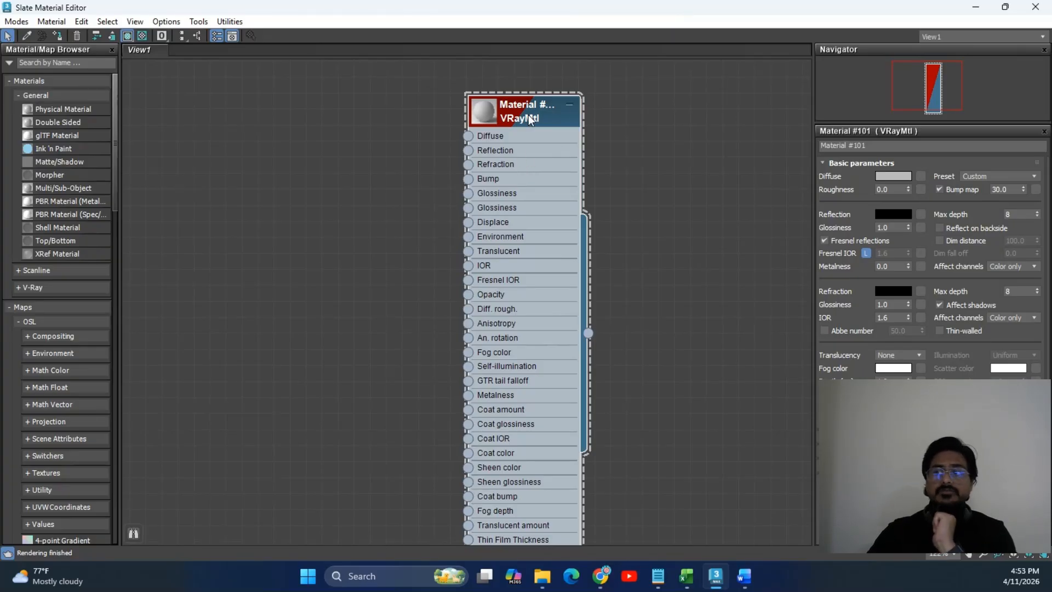
# Restore the editor window, switch to the Compact Material Editor and activate the second sample slot.
pyautogui.doubleClick(703, 14)
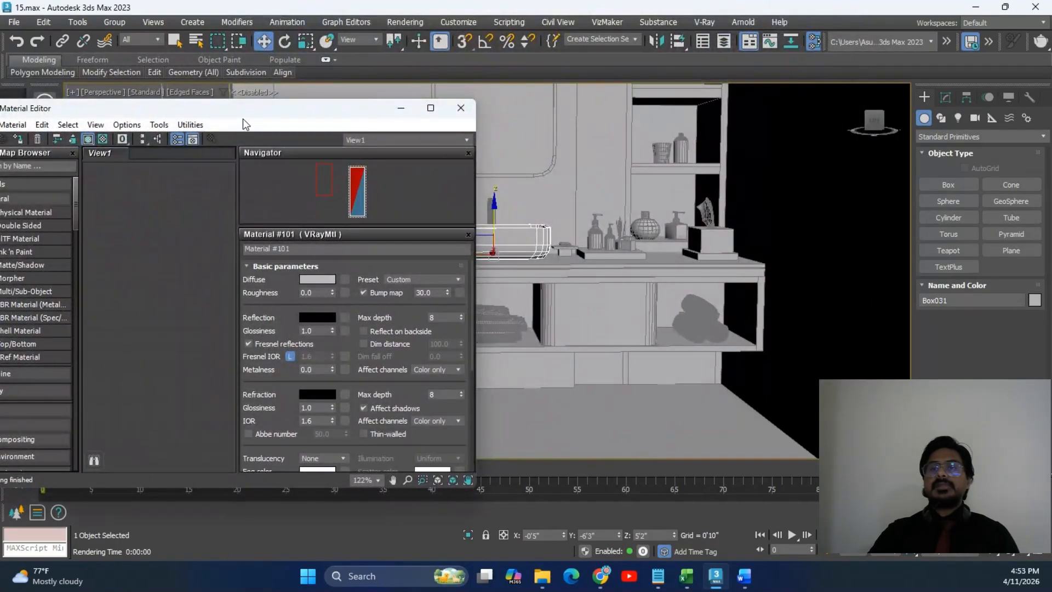
pyautogui.moveTo(242, 120); pyautogui.dragTo(637, 88)
pyautogui.click(371, 93)
pyautogui.click(402, 108)
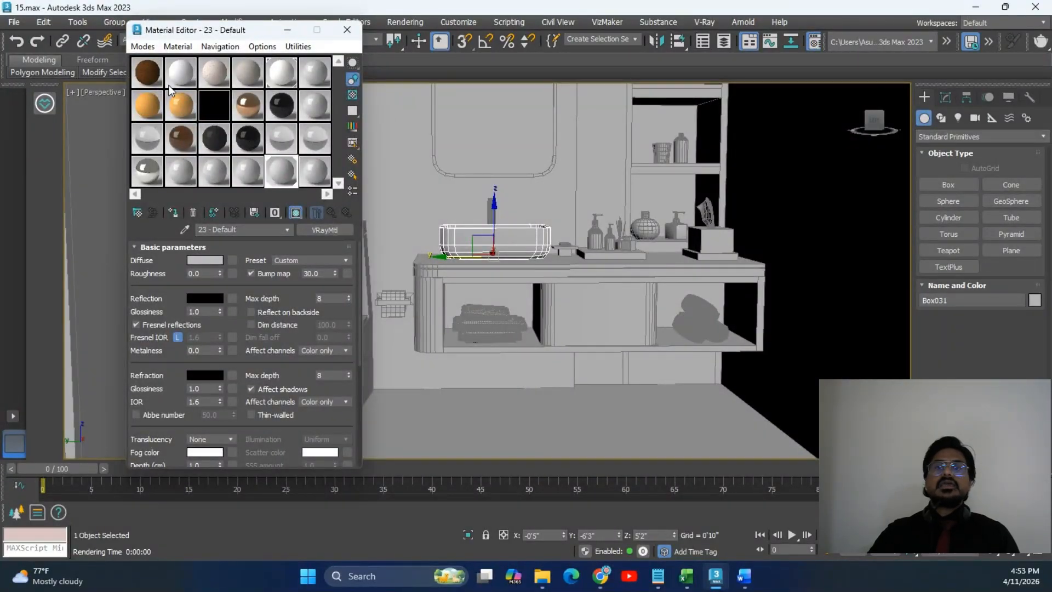
pyautogui.click(183, 76)
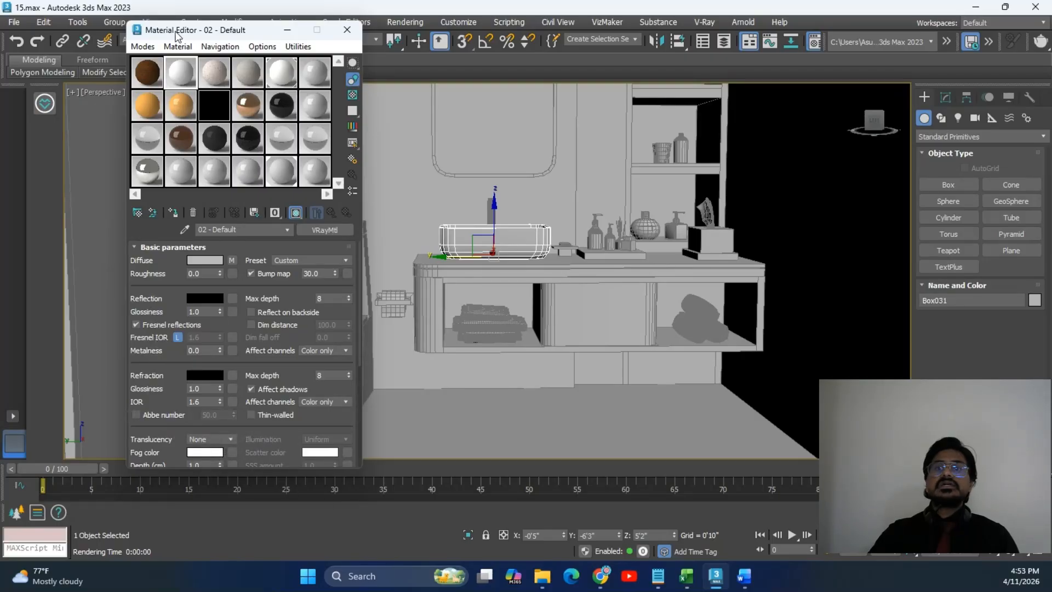
# Switch back to the Slate Material Editor and maximize it.
pyautogui.click(142, 46)
pyautogui.click(231, 81)
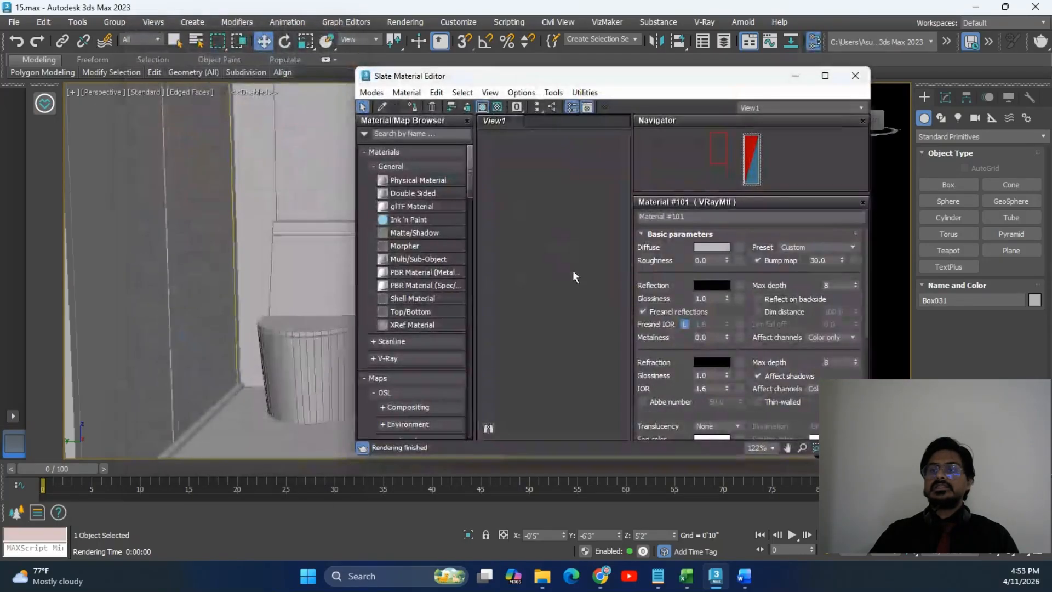
pyautogui.click(825, 76)
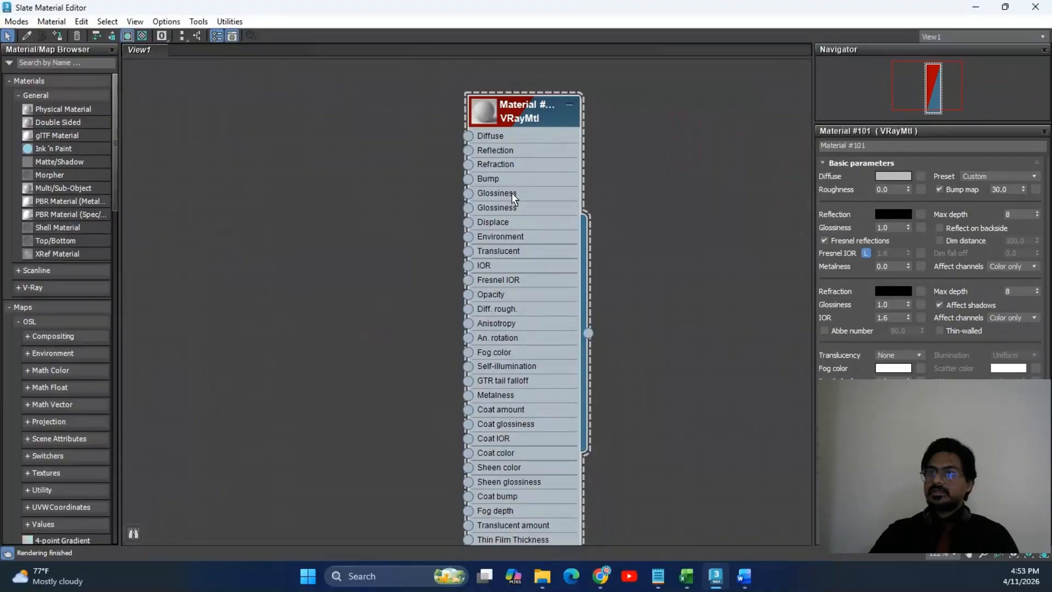
pyautogui.scroll(-3, 512, 197)
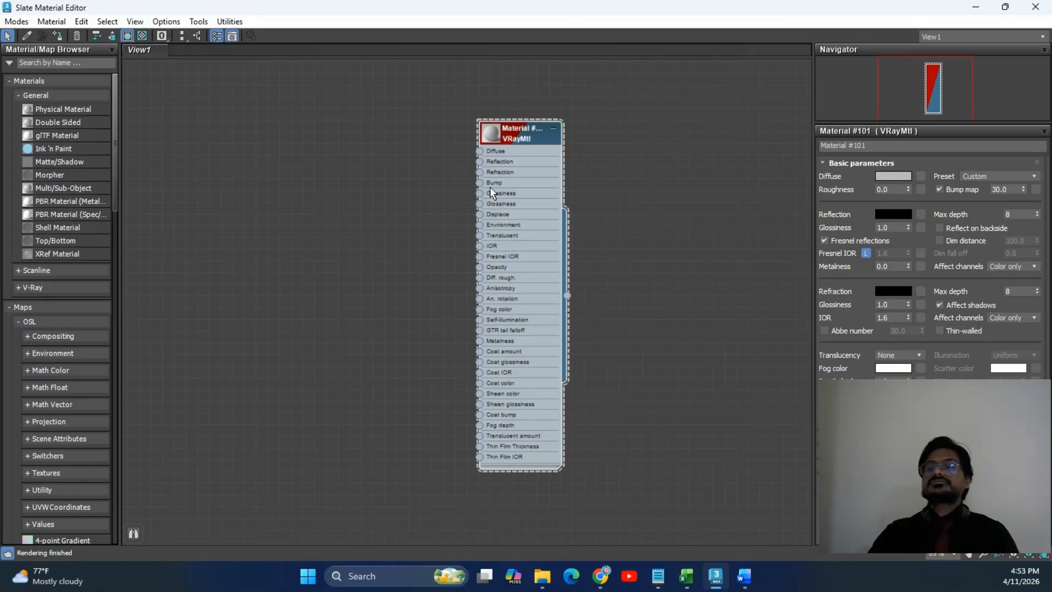
pyautogui.moveTo(540, 141); pyautogui.dragTo(527, 122, button='middle')
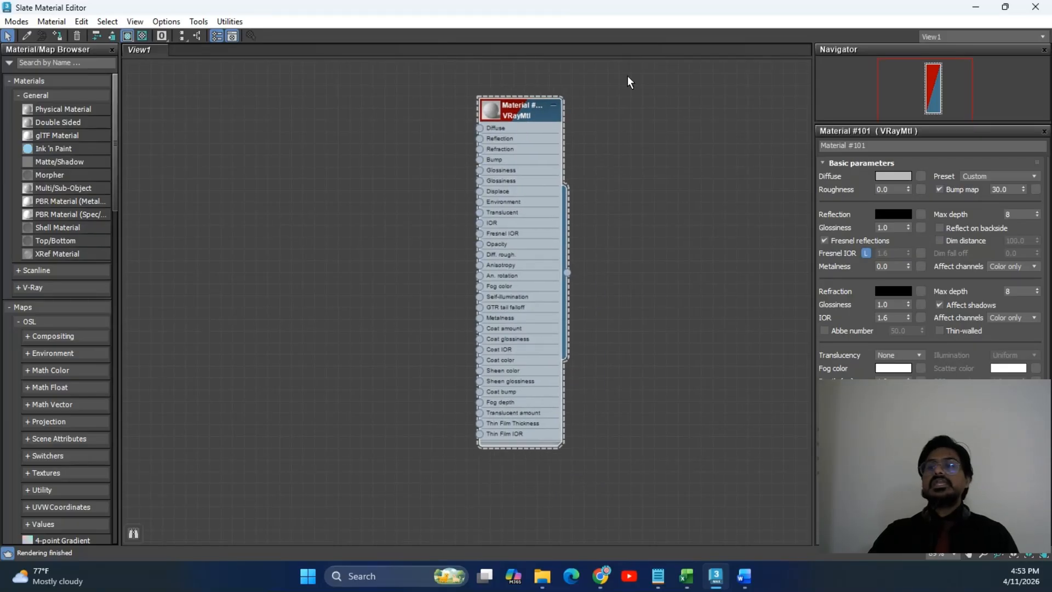
pyautogui.scroll(-10, 610, 182)
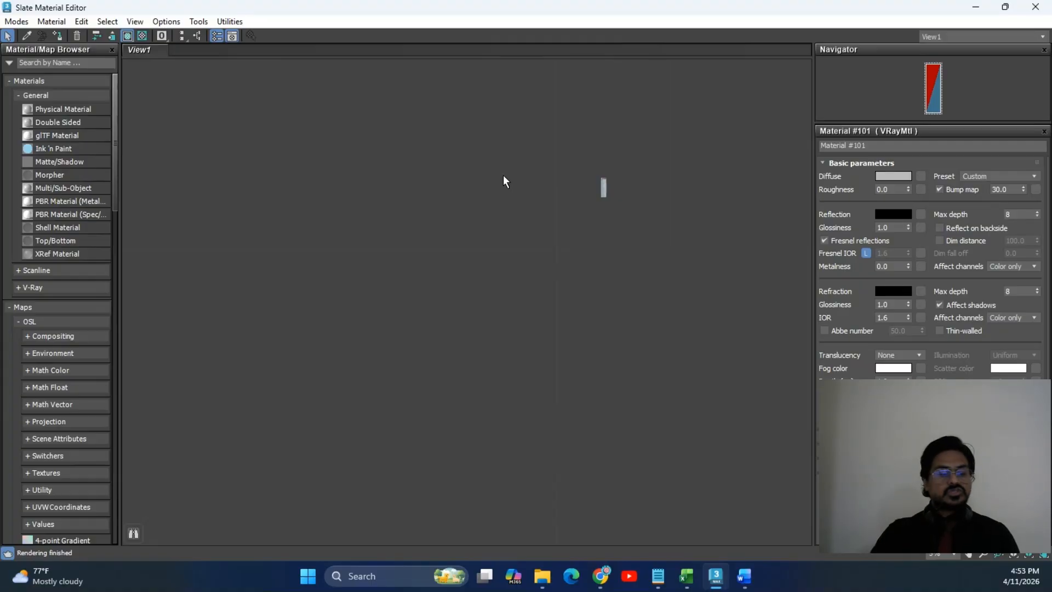
pyautogui.press('z')
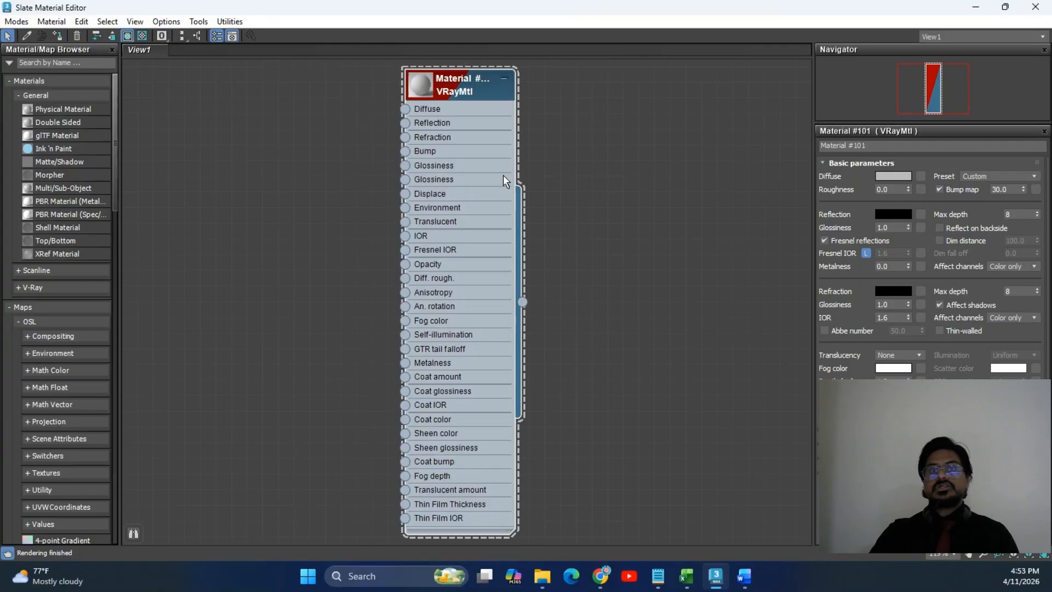
pyautogui.scroll(-1, 544, 171)
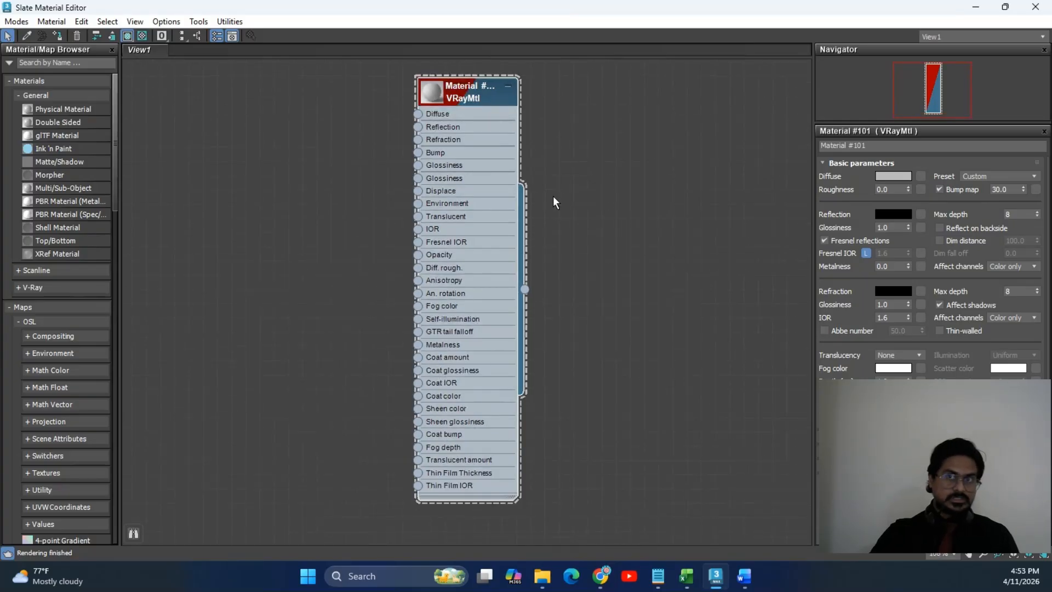
pyautogui.scroll(-2, 553, 195)
pyautogui.moveTo(554, 196); pyautogui.dragTo(632, 212, button='middle')
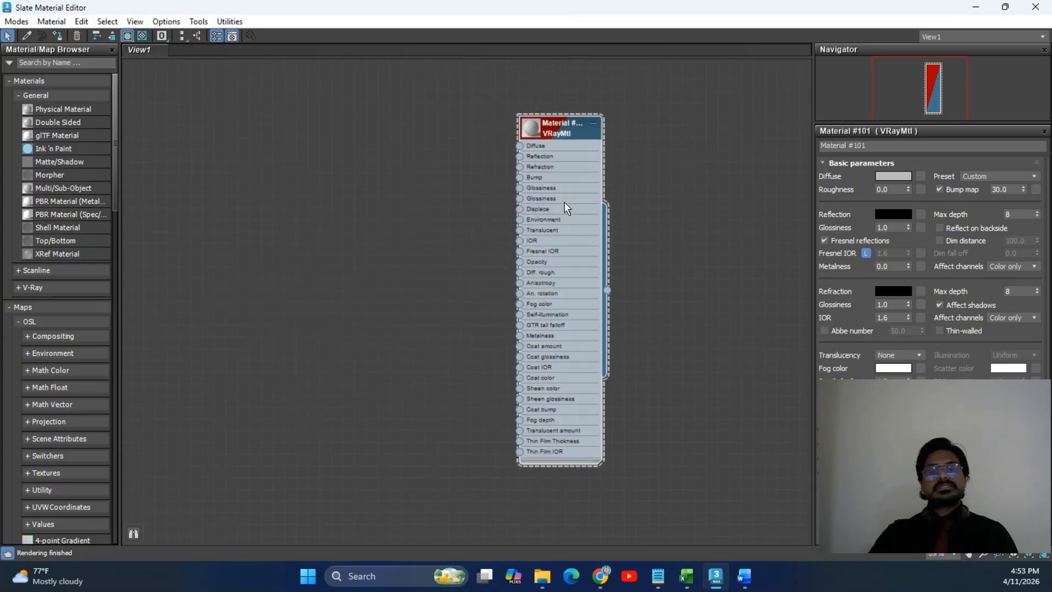
pyautogui.scroll(3, 565, 203)
pyautogui.scroll(-6, 564, 204)
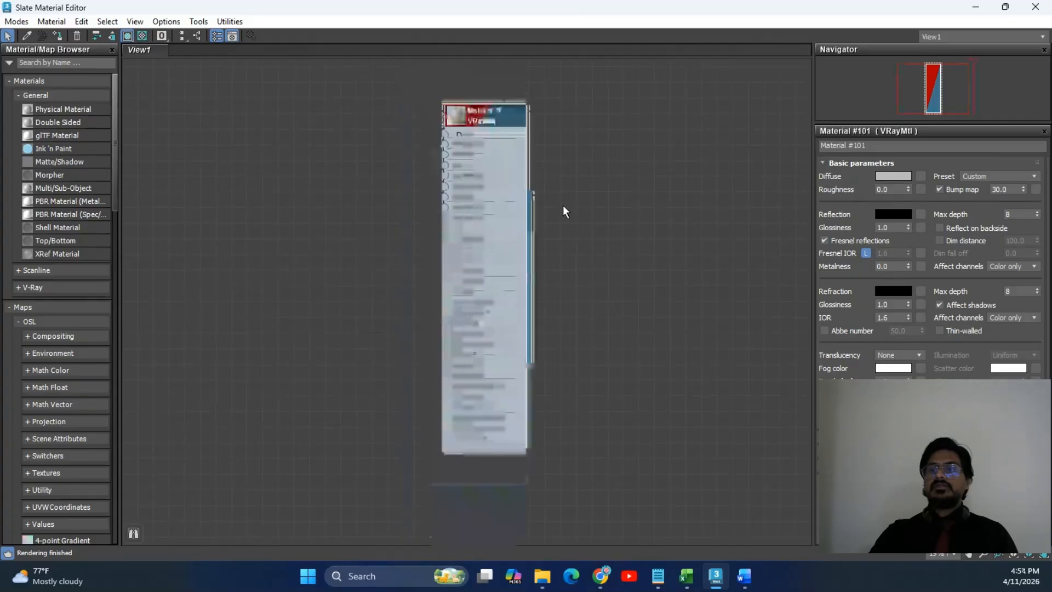
pyautogui.moveTo(564, 203); pyautogui.dragTo(718, 315, button='middle')
pyautogui.press('z')
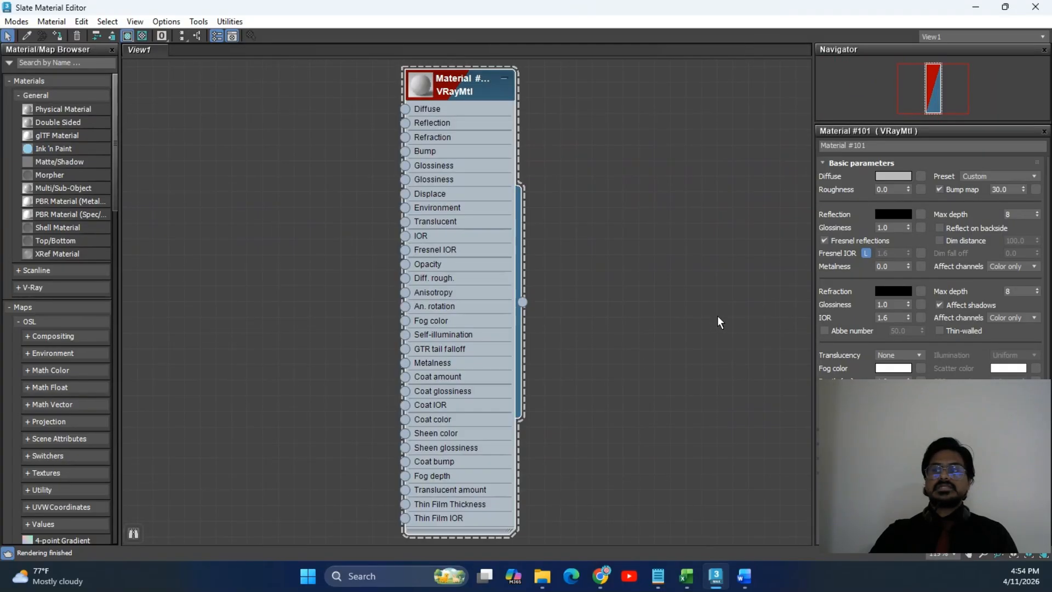
pyautogui.scroll(-4, 599, 261)
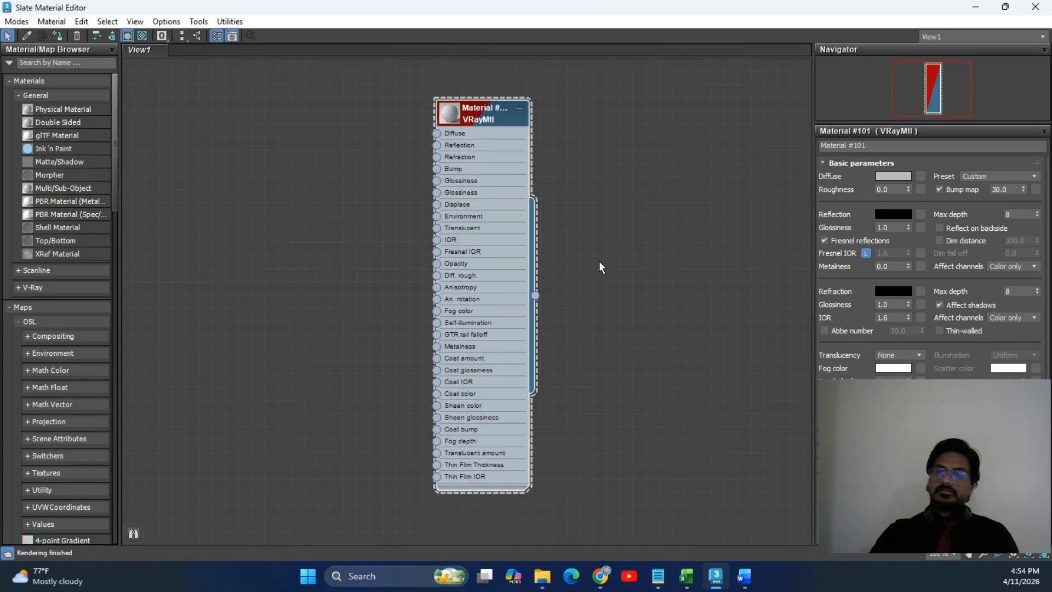
pyautogui.scroll(2, 600, 262)
pyautogui.moveTo(555, 125); pyautogui.dragTo(356, 114, button='middle')
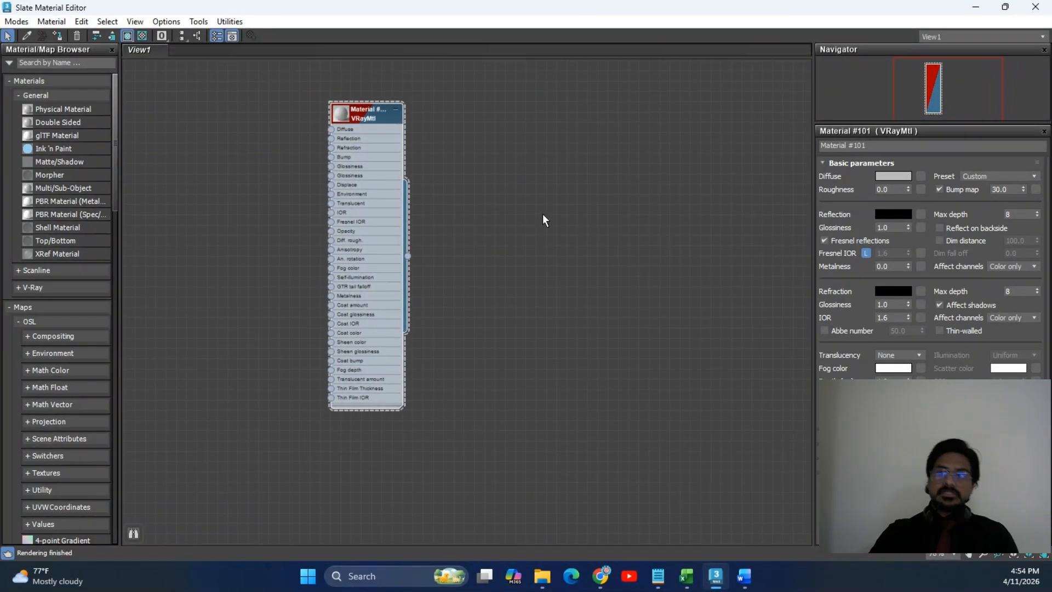
pyautogui.rightClick(475, 128)
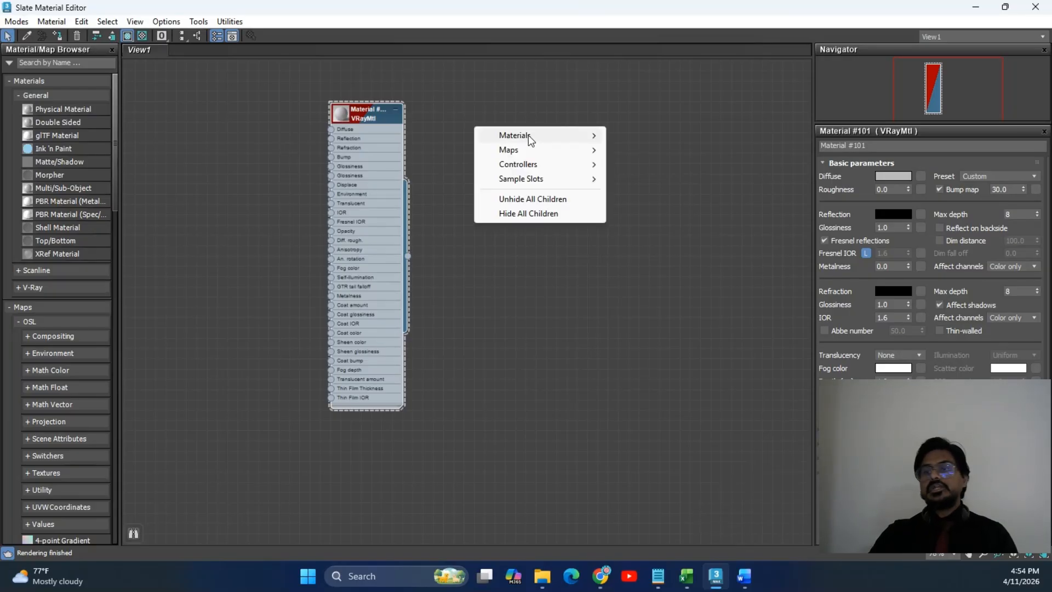
pyautogui.moveTo(528, 134)
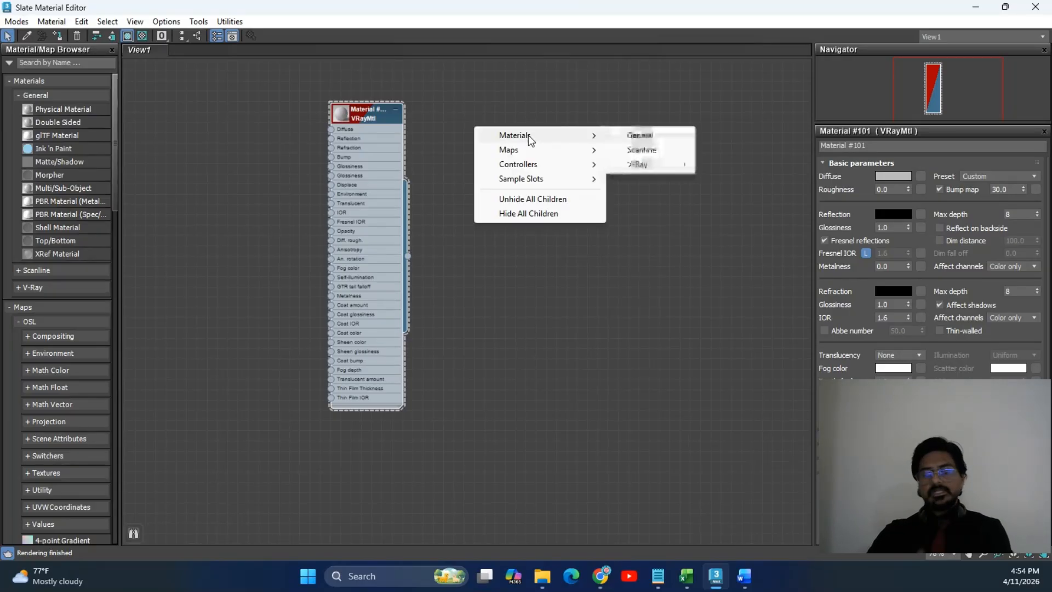
pyautogui.moveTo(640, 165)
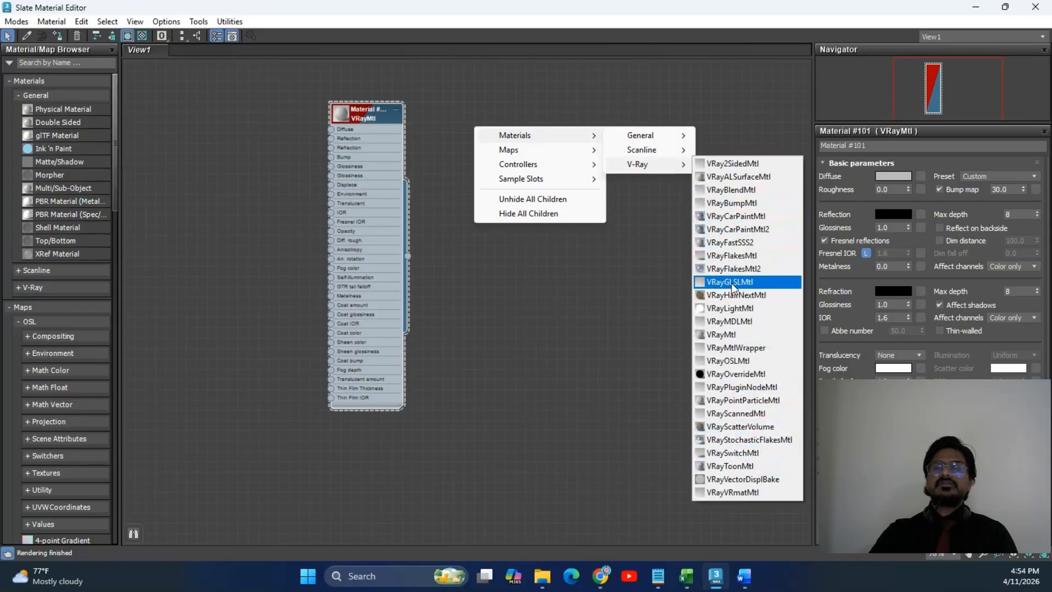
pyautogui.click(743, 333)
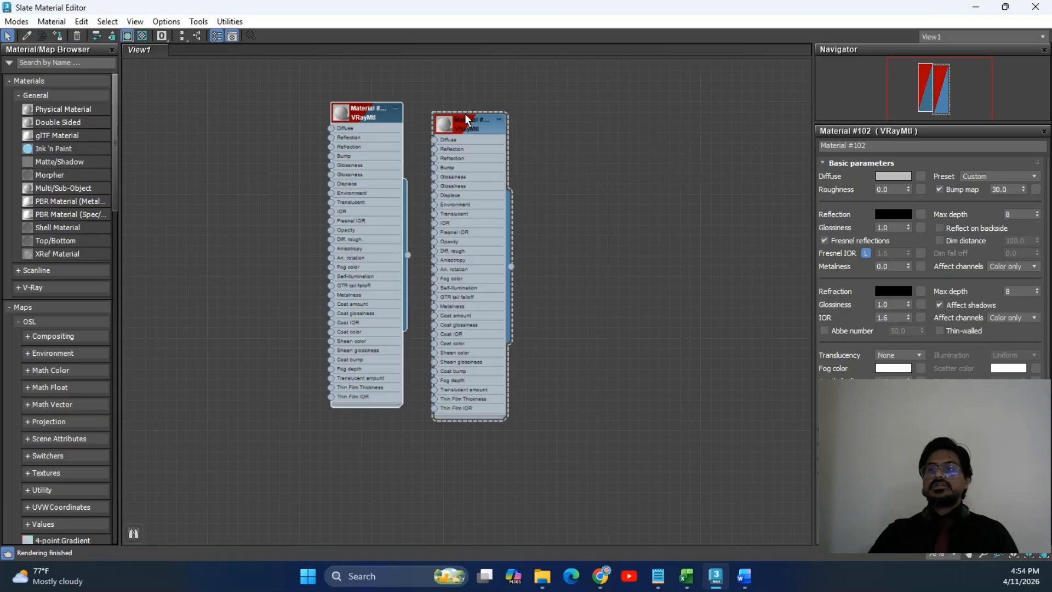
pyautogui.moveTo(466, 116); pyautogui.dragTo(535, 149)
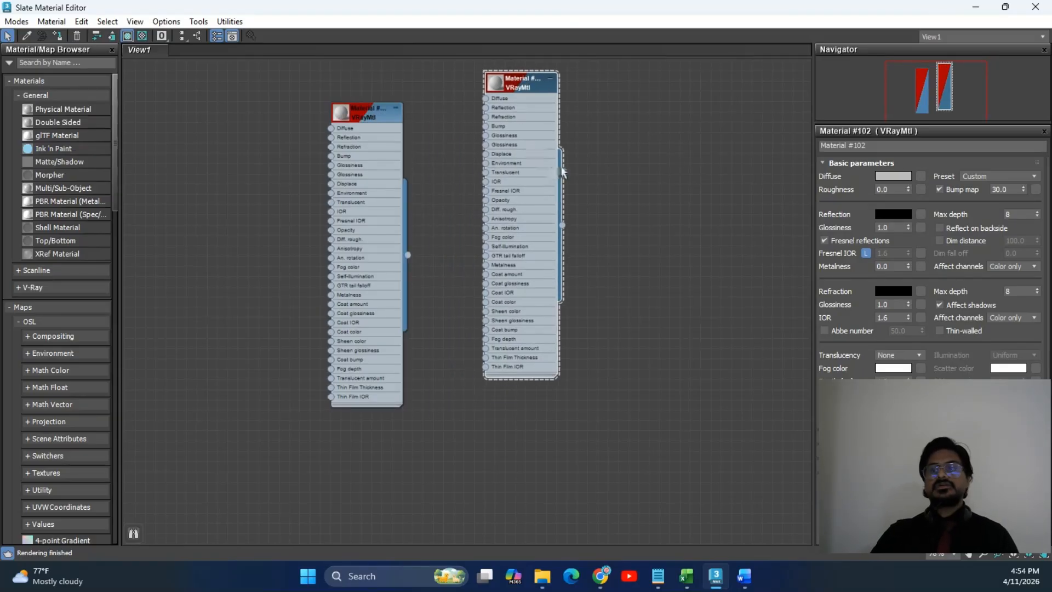
pyautogui.moveTo(518, 81); pyautogui.dragTo(513, 122)
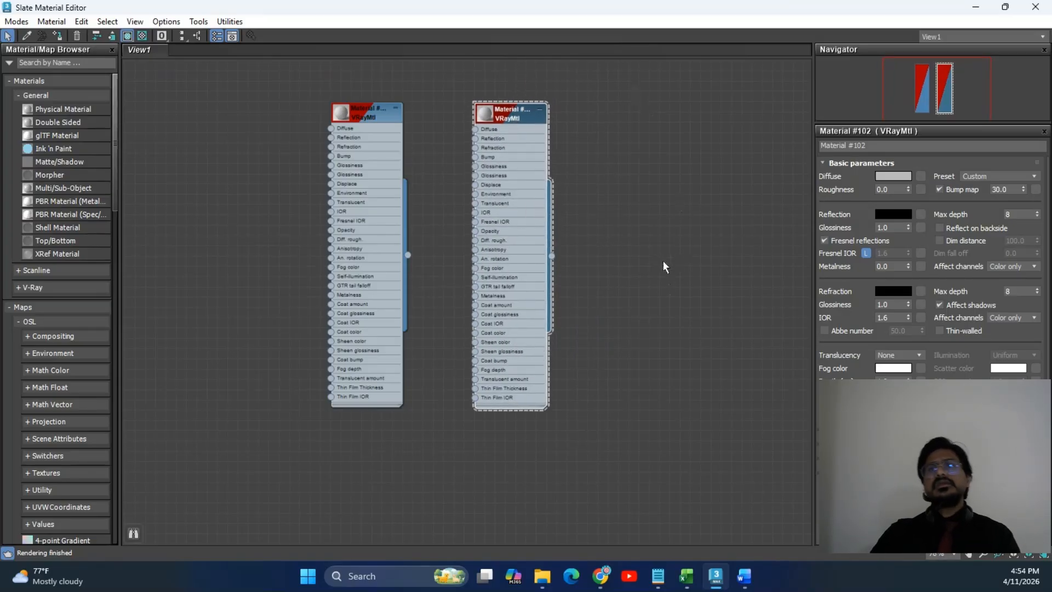
pyautogui.moveTo(477, 133); pyautogui.dragTo(619, 103)
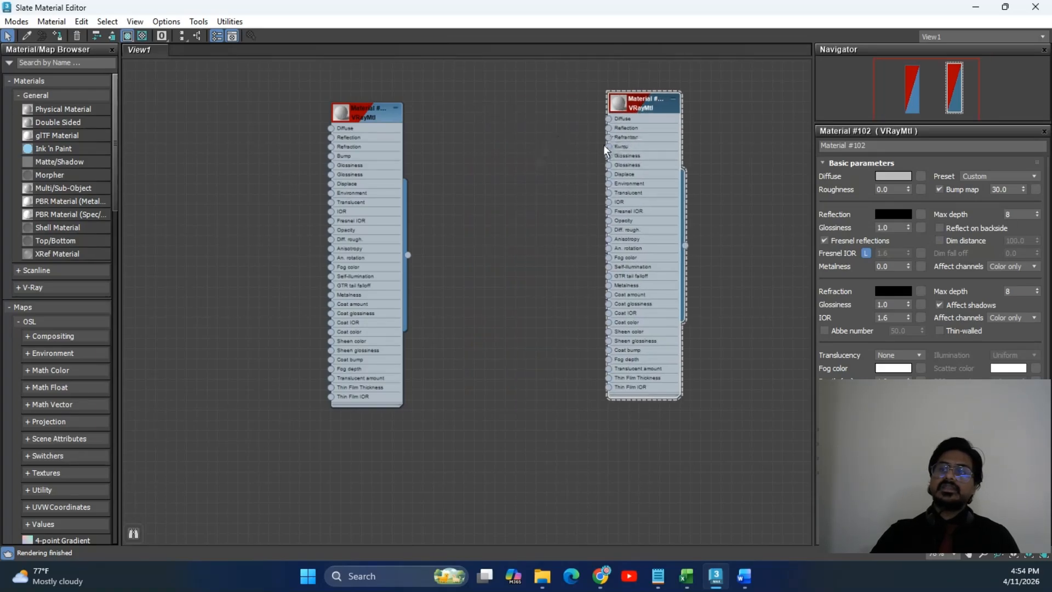
pyautogui.scroll(4, 605, 149)
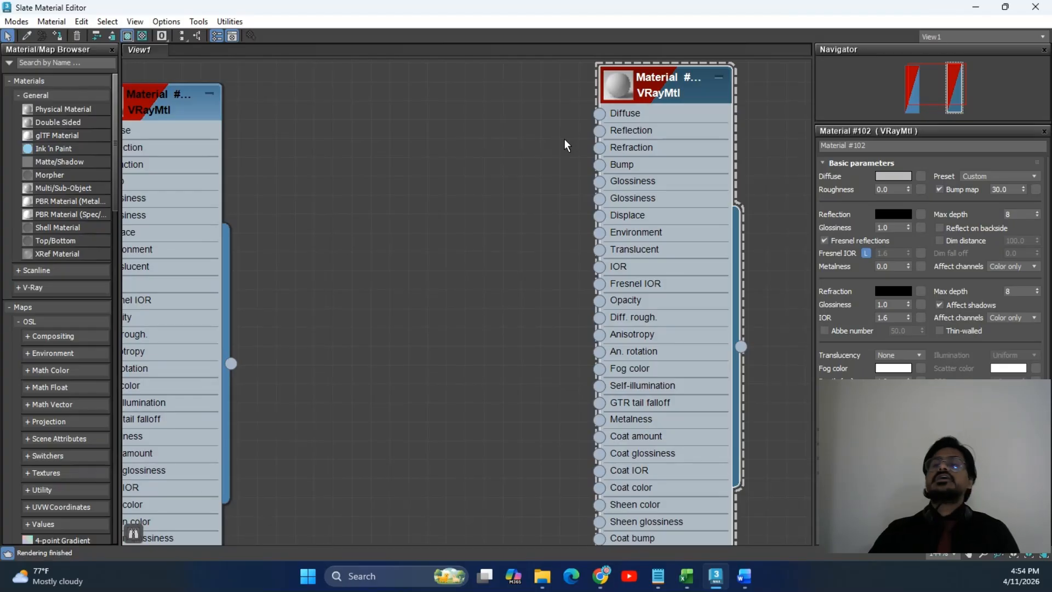
pyautogui.scroll(-5, 582, 116)
pyautogui.moveTo(577, 116); pyautogui.dragTo(504, 135, button='middle')
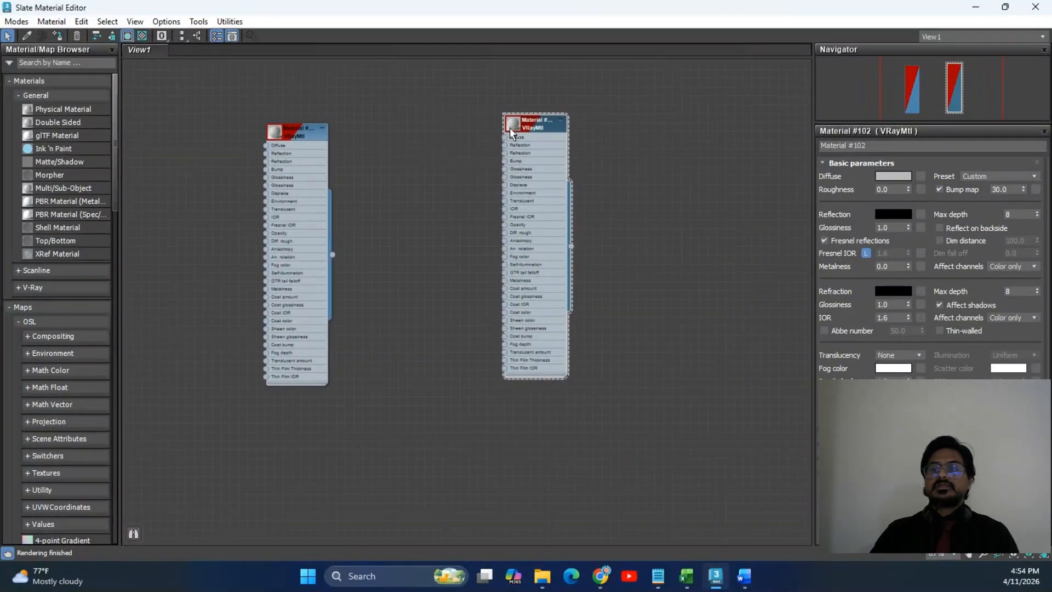
pyautogui.press('Delete')
pyautogui.moveTo(423, 122); pyautogui.dragTo(565, 211, button='middle')
pyautogui.scroll(3, 566, 210)
pyautogui.moveTo(442, 173)
pyautogui.mouseDown(button='middle')
pyautogui.moveTo(476, 204)
pyautogui.moveTo(446, 158)
pyautogui.mouseUp(button='middle')
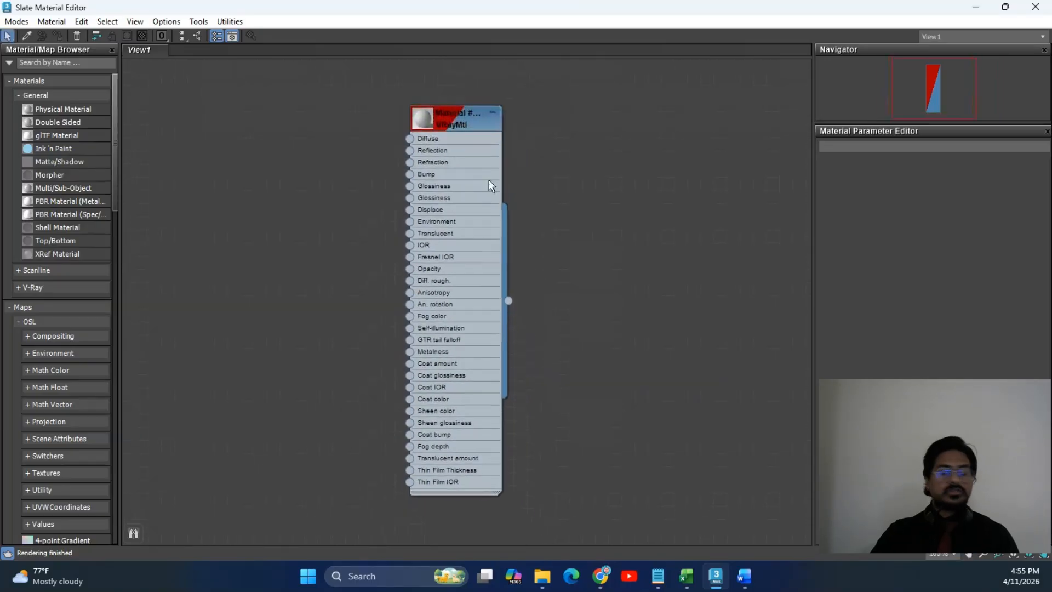
# Rename Material #101 to MAIN MATERIAL.
pyautogui.doubleClick(470, 116)
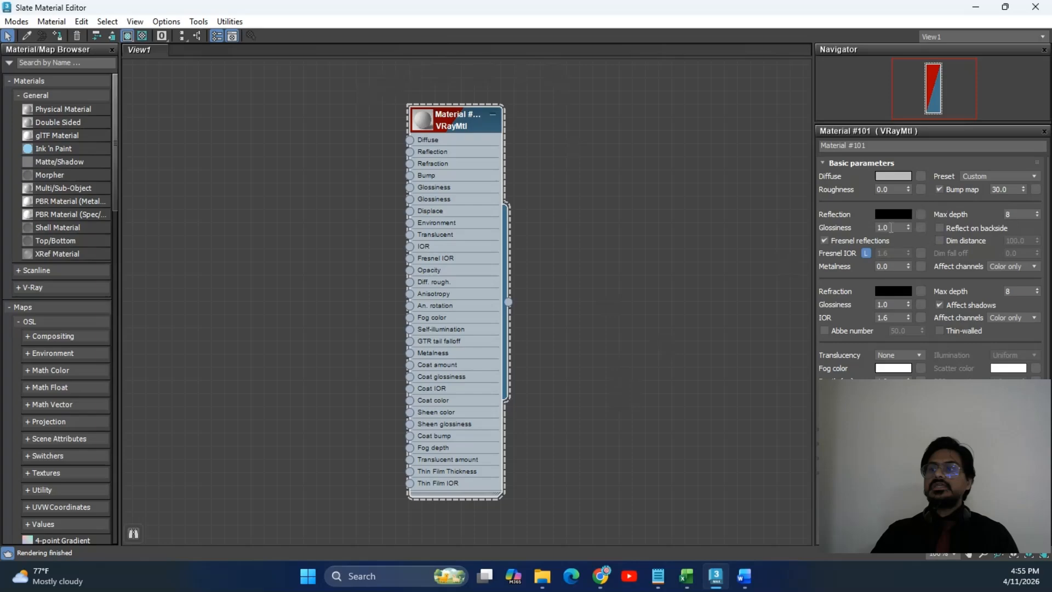
pyautogui.click(877, 144)
pyautogui.click(891, 144)
pyautogui.moveTo(902, 146); pyautogui.dragTo(786, 143)
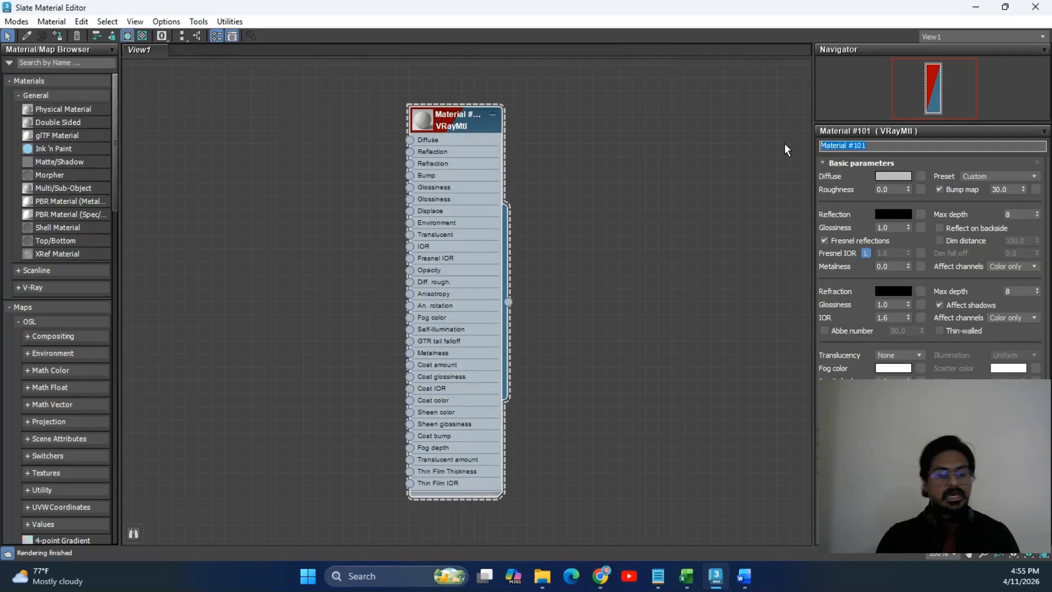
pyautogui.write('M')
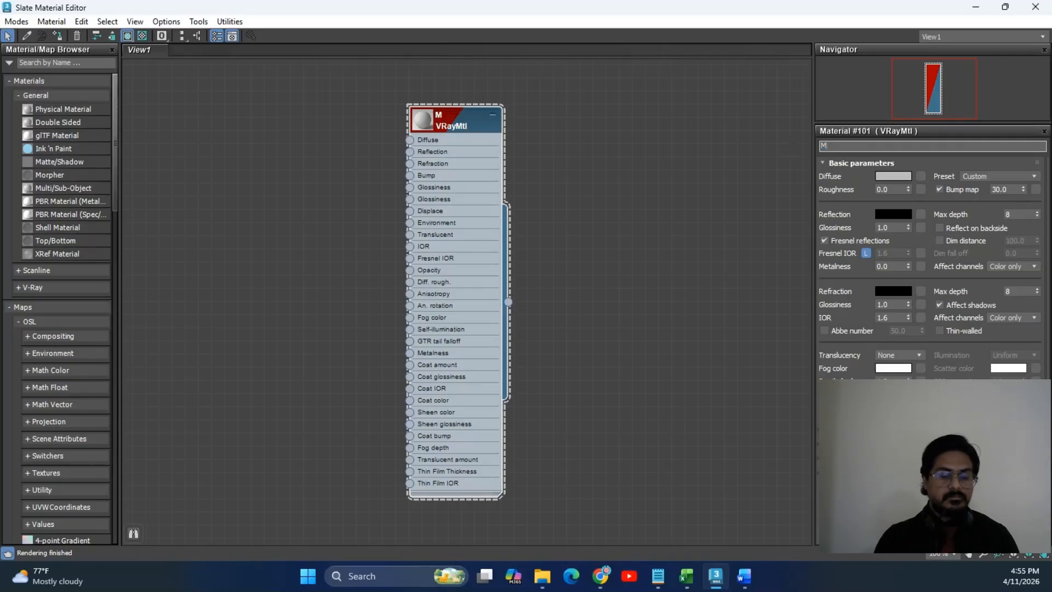
pyautogui.write('AIN MATERIAL')
pyautogui.press('Return')
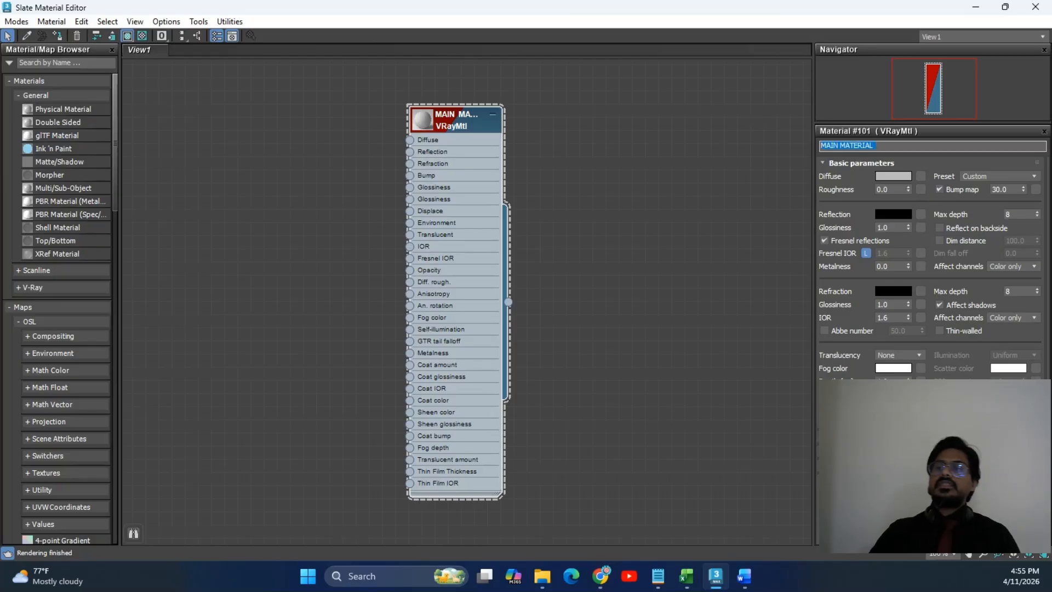
# Give the material a pale teal diffuse colour.
pyautogui.click(903, 178)
pyautogui.click(660, 69)
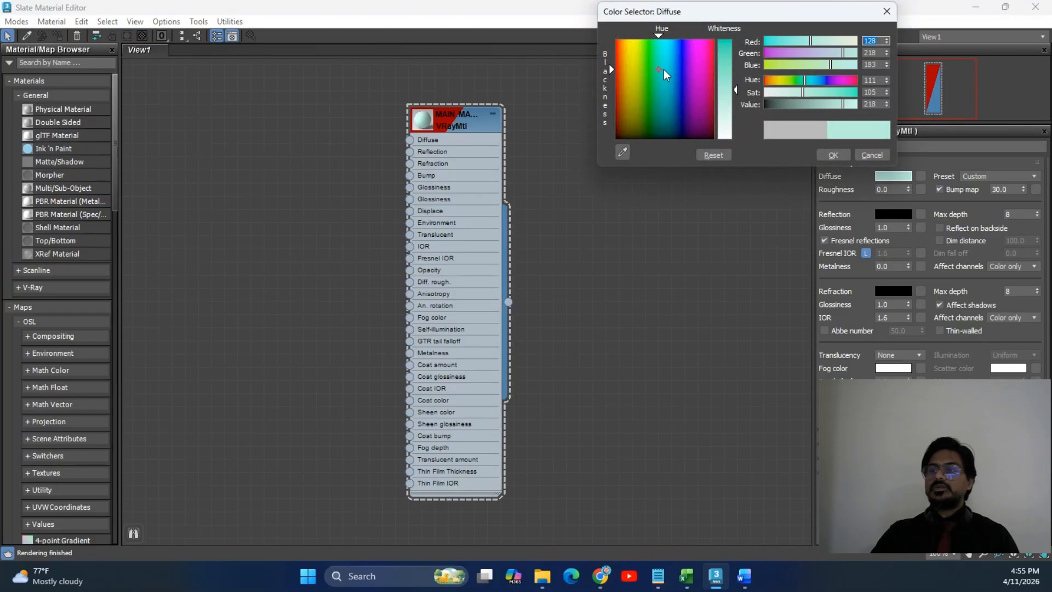
pyautogui.click(834, 155)
pyautogui.scroll(1, 405, 112)
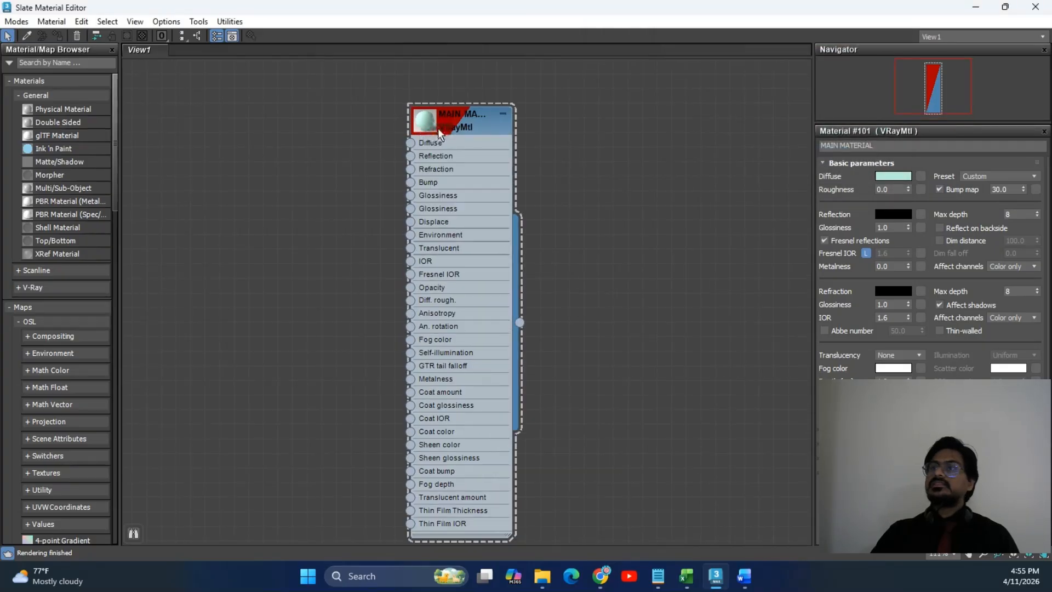
pyautogui.scroll(-1, 431, 136)
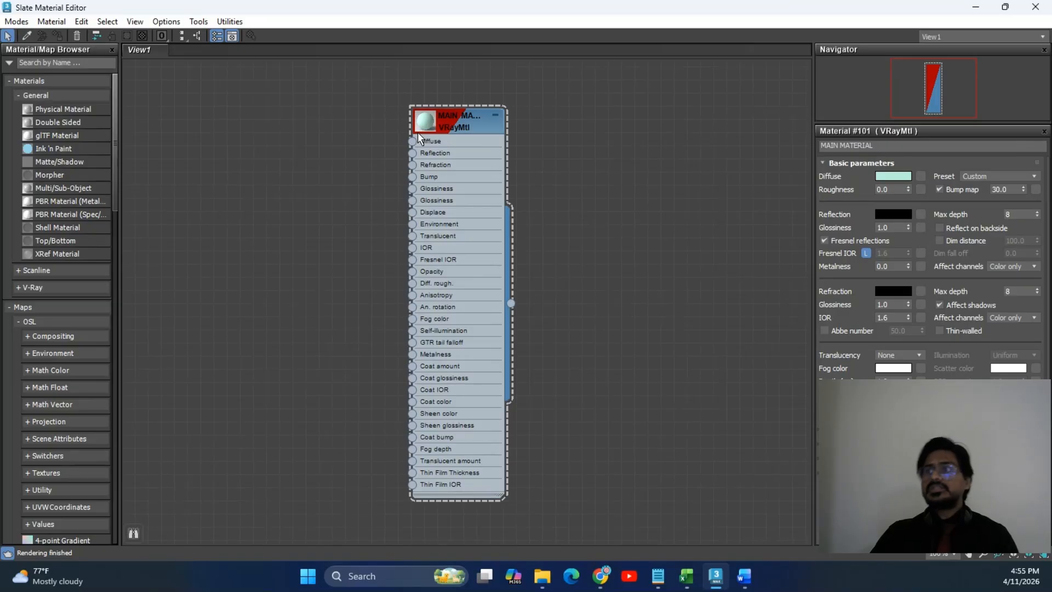
# Show a large sphere preview in the node, collapse its unused slots and centre it.
pyautogui.doubleClick(423, 122)
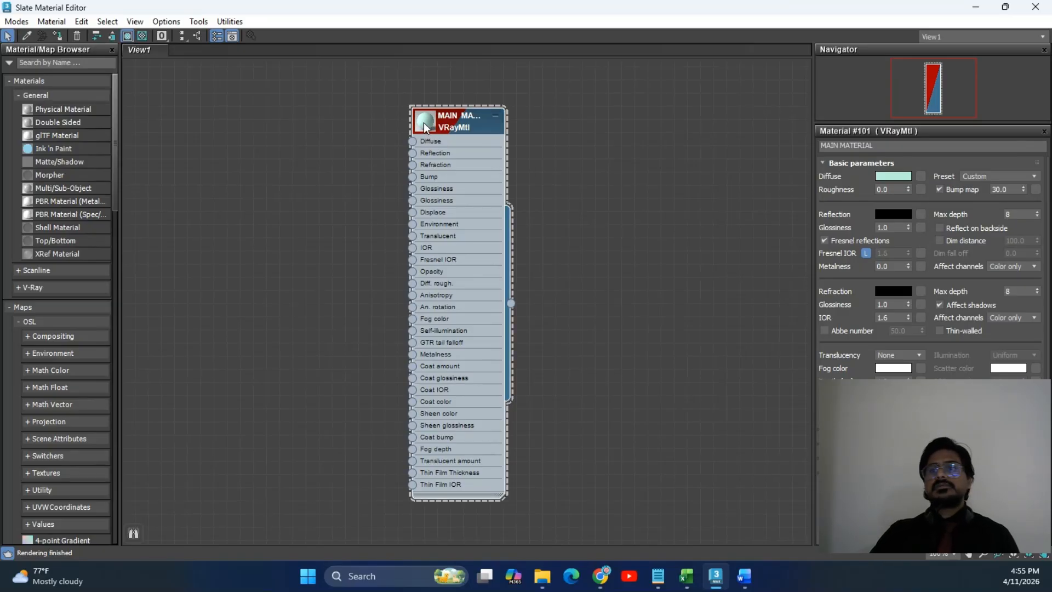
pyautogui.moveTo(457, 120); pyautogui.dragTo(378, 80)
pyautogui.scroll(-3, 468, 275)
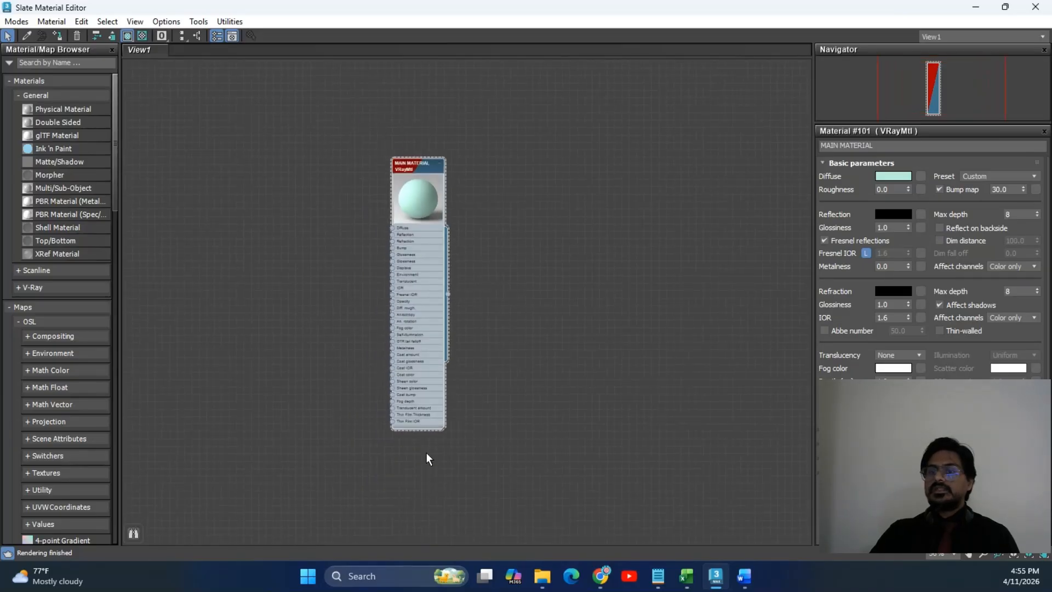
pyautogui.click(439, 163)
pyautogui.scroll(3, 420, 228)
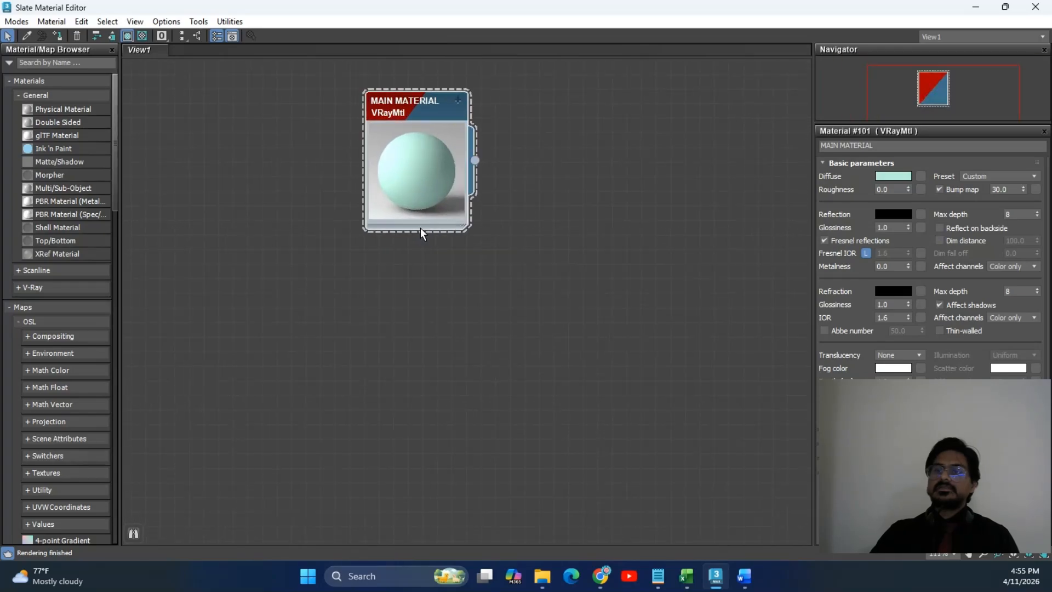
pyautogui.scroll(2, 420, 228)
pyautogui.moveTo(521, 173); pyautogui.dragTo(561, 272, button='middle')
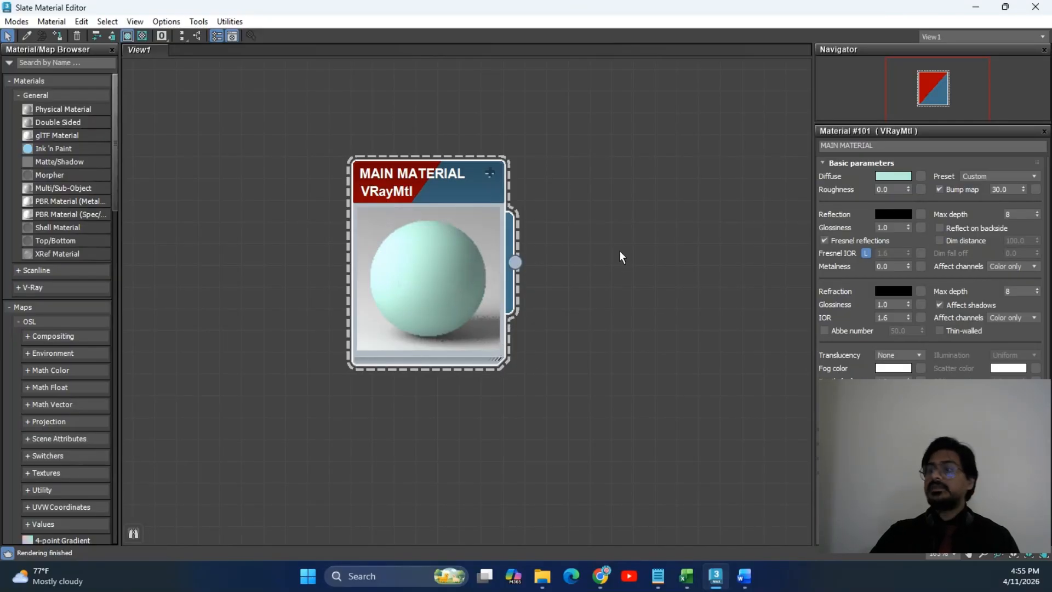
# Set MAIN MATERIAL's Reflection Glossiness to 0.2 and Refraction Glossiness to 0.5.
pyautogui.doubleClick(894, 228)
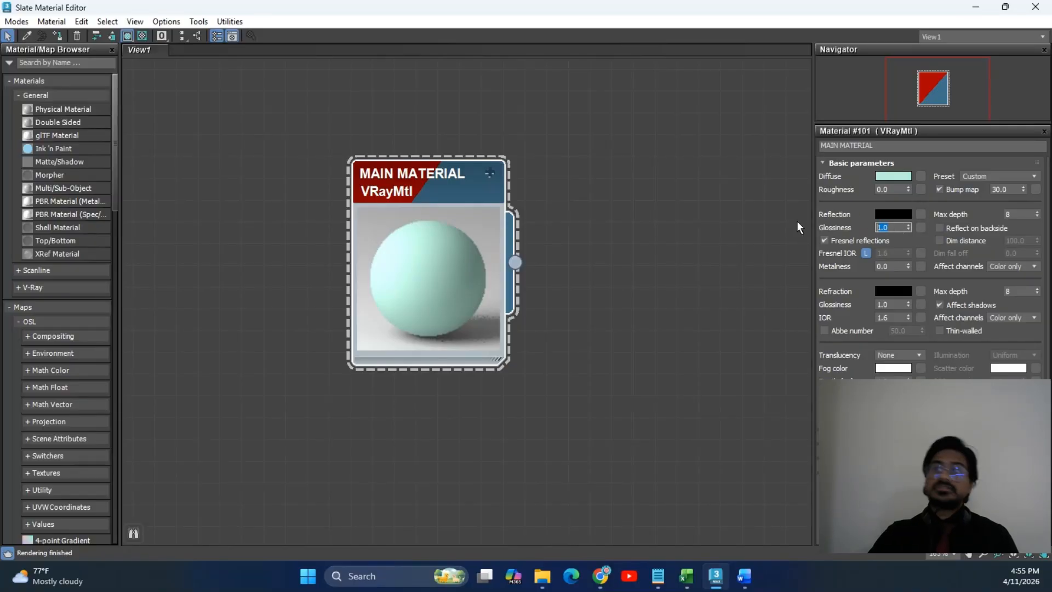
pyautogui.write('0.5')
pyautogui.press('Return')
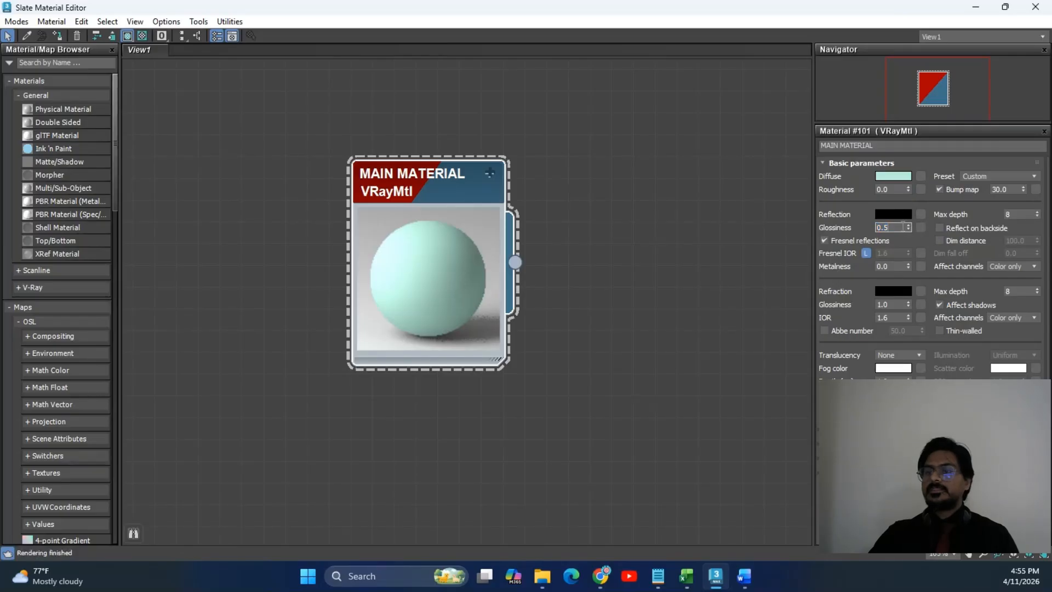
pyautogui.press('BackSpace')
pyautogui.write('2')
pyautogui.press('Return')
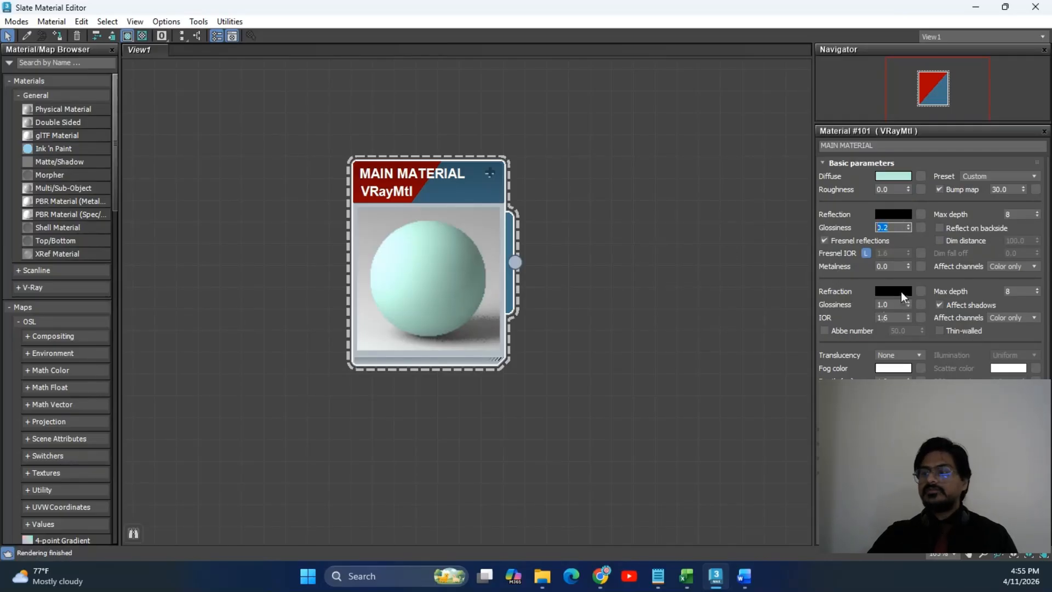
pyautogui.click(885, 306)
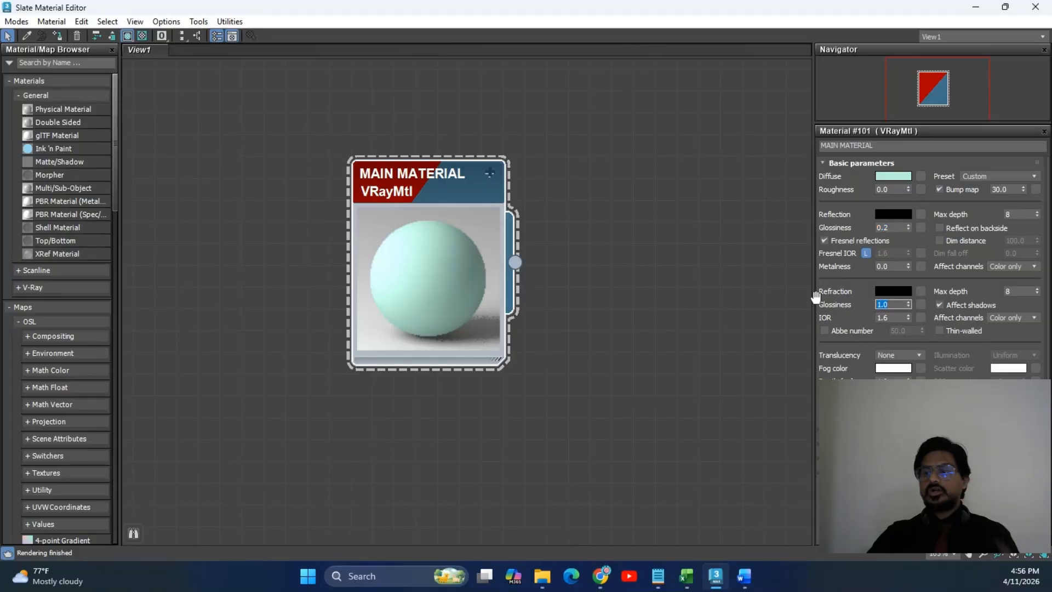
pyautogui.write('0.2')
pyautogui.press('Return')
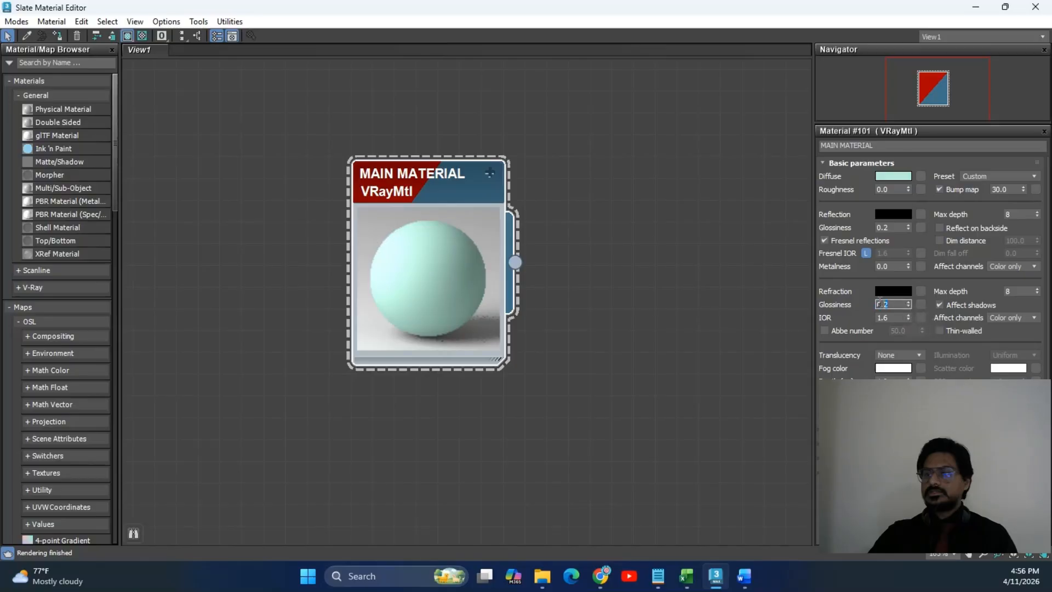
pyautogui.write('0.5')
pyautogui.press('Return')
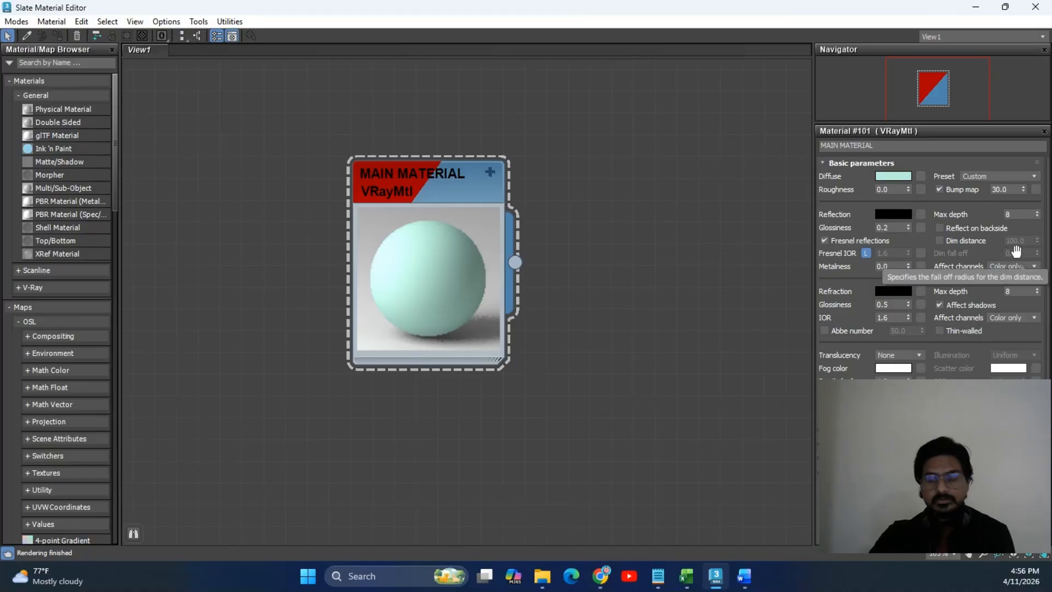
pyautogui.moveTo(420, 171); pyautogui.dragTo(354, 127, button='middle')
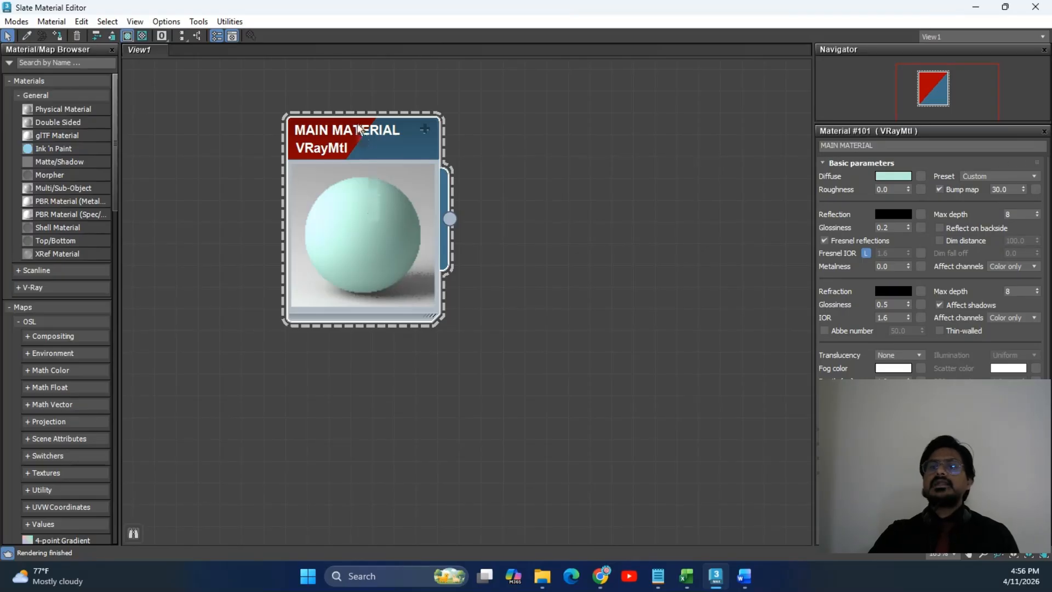
pyautogui.moveTo(368, 130); pyautogui.dragTo(390, 130, button='middle')
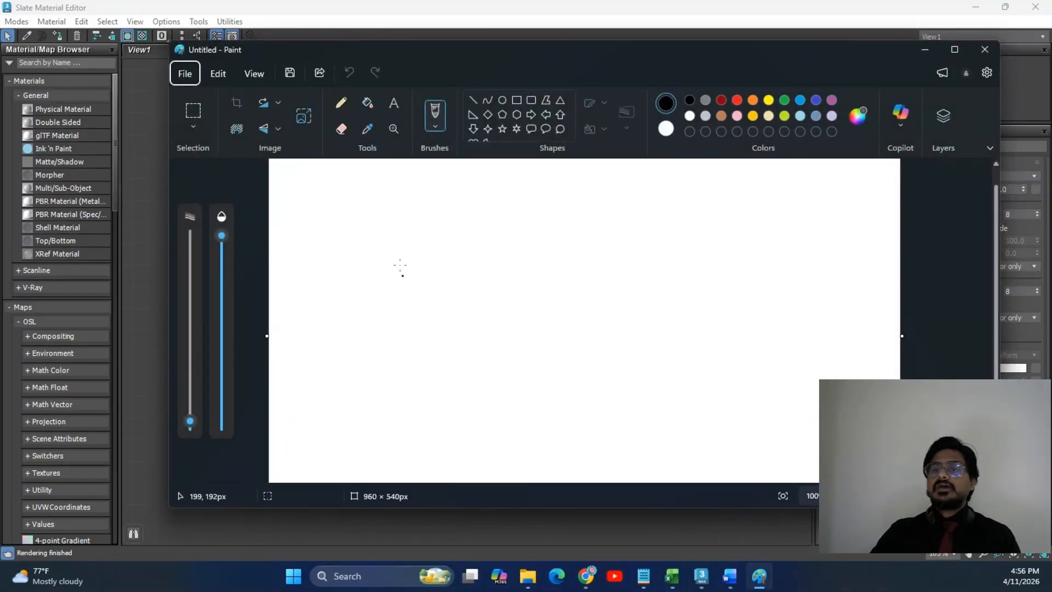
pyautogui.moveTo(386, 220)
pyautogui.mouseDown()
pyautogui.moveTo(357, 265)
pyautogui.moveTo(438, 244)
pyautogui.moveTo(377, 222)
pyautogui.mouseUp()
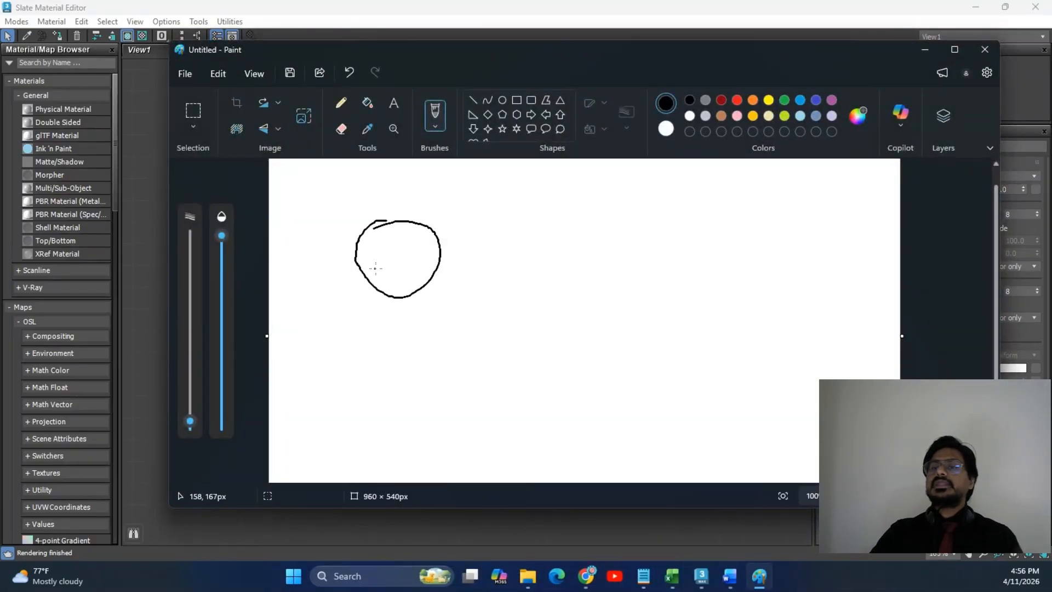
pyautogui.moveTo(367, 268); pyautogui.dragTo(422, 266)
pyautogui.moveTo(410, 247)
pyautogui.mouseDown()
pyautogui.moveTo(431, 239)
pyautogui.moveTo(386, 284)
pyautogui.mouseUp()
pyautogui.moveTo(391, 289)
pyautogui.mouseDown()
pyautogui.moveTo(504, 241)
pyautogui.moveTo(497, 252)
pyautogui.mouseUp()
pyautogui.moveTo(532, 221)
pyautogui.mouseDown()
pyautogui.moveTo(603, 217)
pyautogui.moveTo(514, 218)
pyautogui.mouseUp()
pyautogui.moveTo(570, 240); pyautogui.dragTo(615, 270)
pyautogui.moveTo(610, 261)
pyautogui.mouseDown()
pyautogui.moveTo(631, 278)
pyautogui.moveTo(675, 236)
pyautogui.moveTo(660, 272)
pyautogui.mouseUp()
pyautogui.moveTo(665, 258)
pyautogui.mouseDown()
pyautogui.moveTo(710, 246)
pyautogui.moveTo(703, 264)
pyautogui.mouseUp()
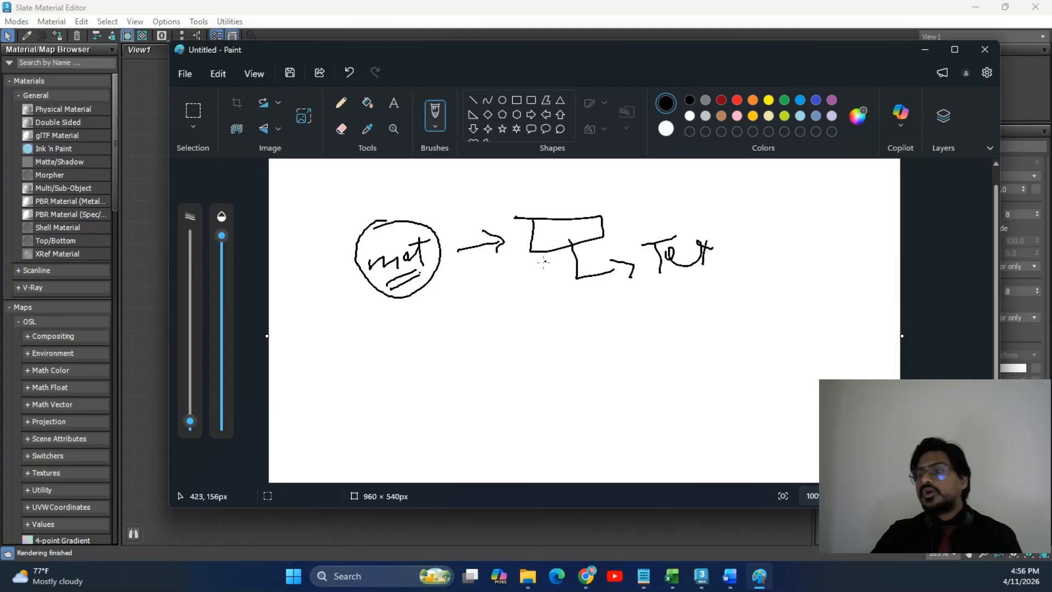
pyautogui.moveTo(553, 224)
pyautogui.mouseDown()
pyautogui.moveTo(537, 249)
pyautogui.moveTo(582, 231)
pyautogui.mouseUp()
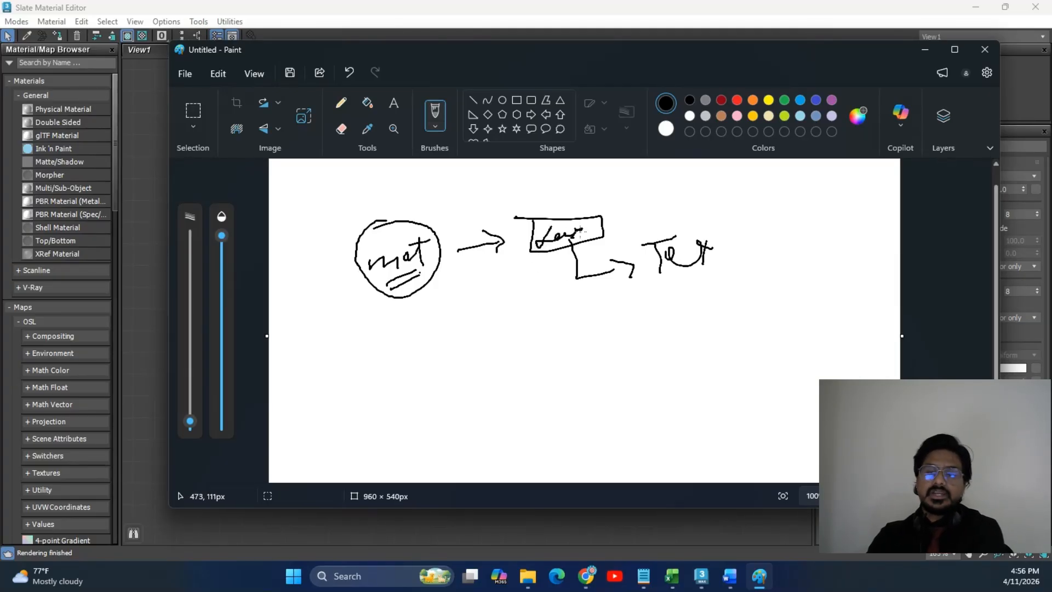
pyautogui.moveTo(425, 277)
pyautogui.mouseDown()
pyautogui.moveTo(438, 313)
pyautogui.moveTo(450, 301)
pyautogui.mouseUp()
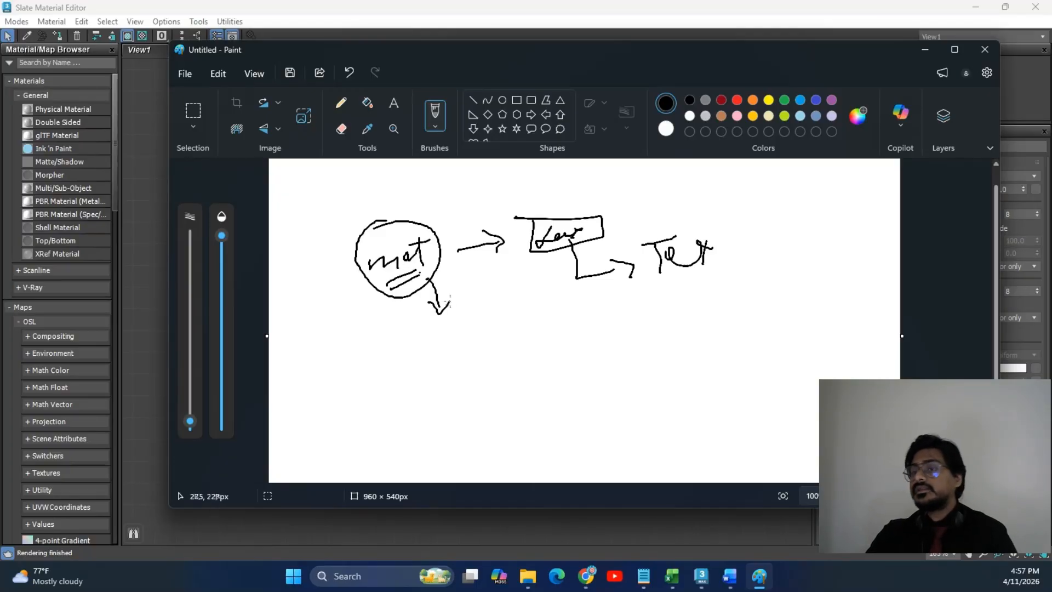
pyautogui.moveTo(519, 355)
pyautogui.mouseDown()
pyautogui.moveTo(712, 359)
pyautogui.moveTo(510, 339)
pyautogui.moveTo(555, 365)
pyautogui.moveTo(645, 338)
pyautogui.moveTo(640, 355)
pyautogui.mouseUp()
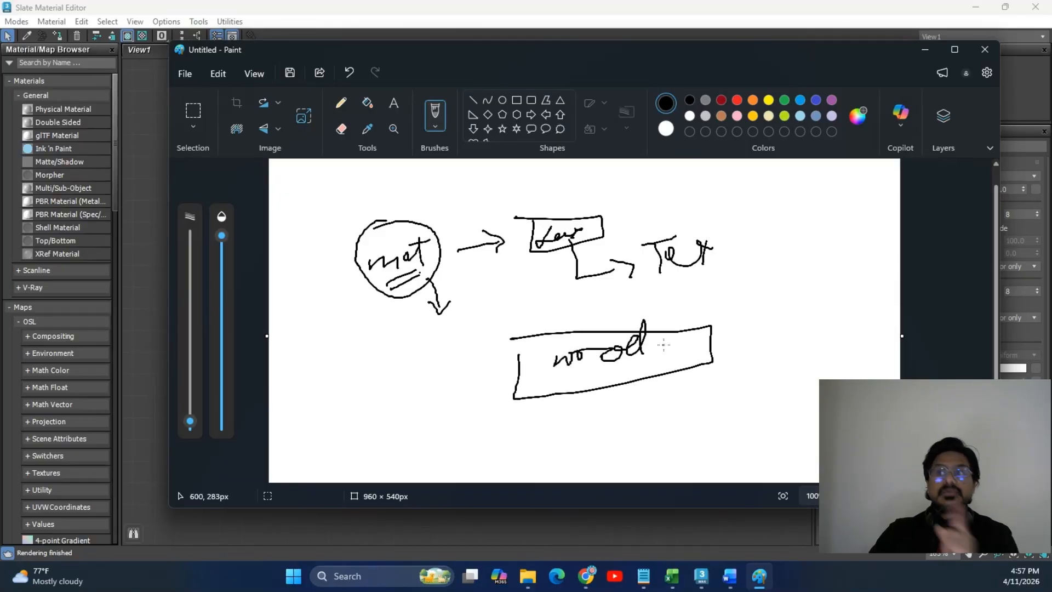
pyautogui.moveTo(584, 245)
pyautogui.mouseDown()
pyautogui.moveTo(604, 302)
pyautogui.moveTo(627, 300)
pyautogui.mouseUp()
pyautogui.moveTo(686, 325); pyautogui.dragTo(724, 305)
pyautogui.moveTo(711, 294); pyautogui.dragTo(739, 318)
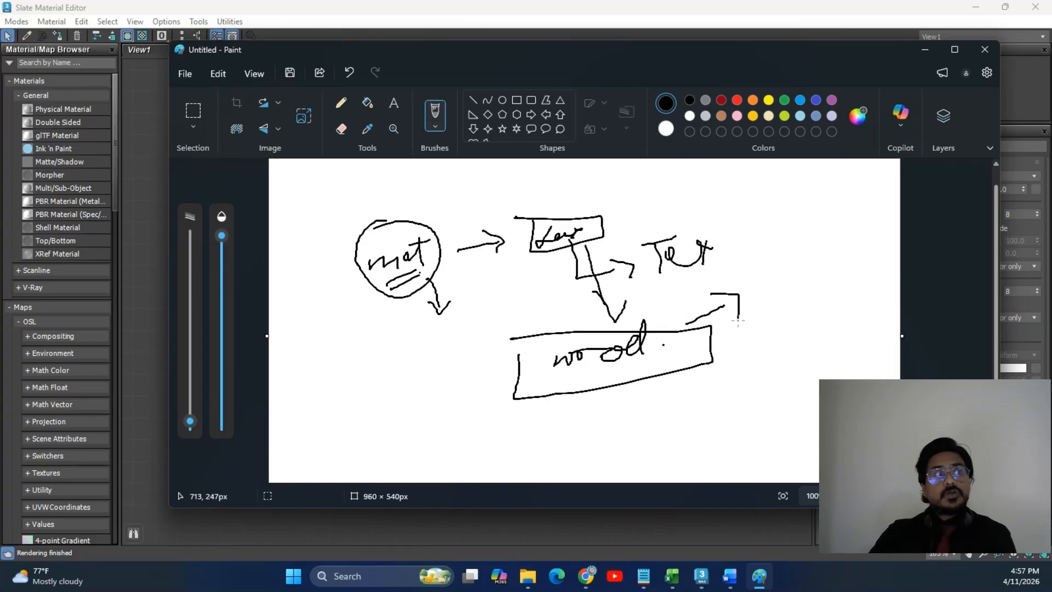
pyautogui.scroll(-2, 739, 321)
pyautogui.moveTo(674, 204)
pyautogui.mouseDown()
pyautogui.moveTo(494, 246)
pyautogui.moveTo(512, 260)
pyautogui.mouseUp()
pyautogui.moveTo(445, 234)
pyautogui.mouseDown()
pyautogui.moveTo(482, 261)
pyautogui.moveTo(385, 328)
pyautogui.moveTo(470, 330)
pyautogui.mouseUp()
pyautogui.moveTo(458, 322)
pyautogui.mouseDown()
pyautogui.moveTo(483, 327)
pyautogui.moveTo(464, 345)
pyautogui.mouseUp()
pyautogui.moveTo(370, 195)
pyautogui.mouseDown()
pyautogui.moveTo(329, 233)
pyautogui.moveTo(461, 311)
pyautogui.mouseUp()
pyautogui.moveTo(439, 298)
pyautogui.mouseDown()
pyautogui.moveTo(493, 309)
pyautogui.moveTo(459, 329)
pyautogui.mouseUp()
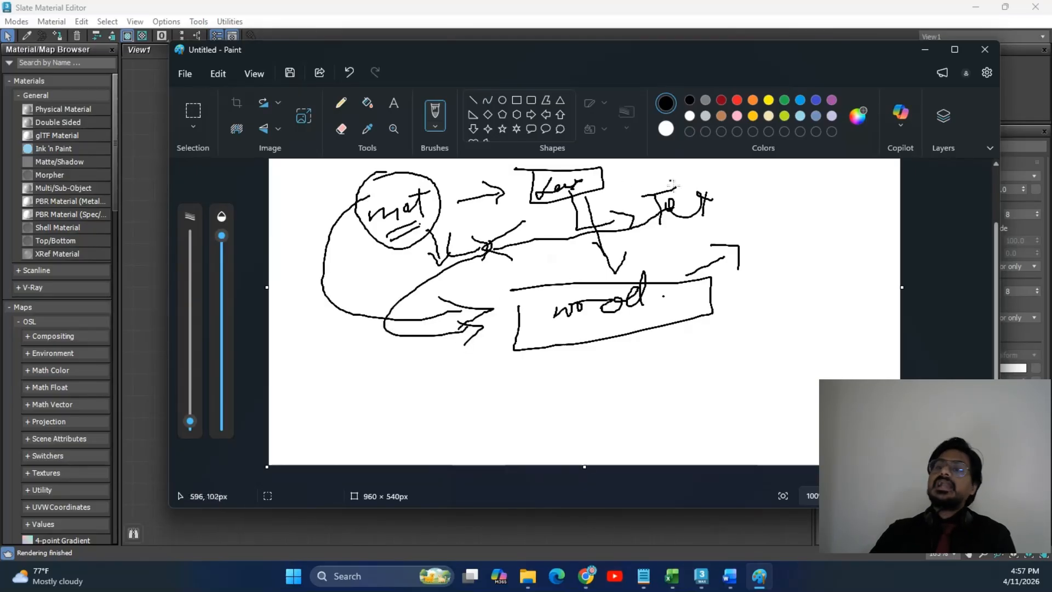
pyautogui.moveTo(622, 185)
pyautogui.mouseDown()
pyautogui.moveTo(649, 239)
pyautogui.moveTo(666, 226)
pyautogui.moveTo(685, 281)
pyautogui.moveTo(666, 309)
pyautogui.mouseUp()
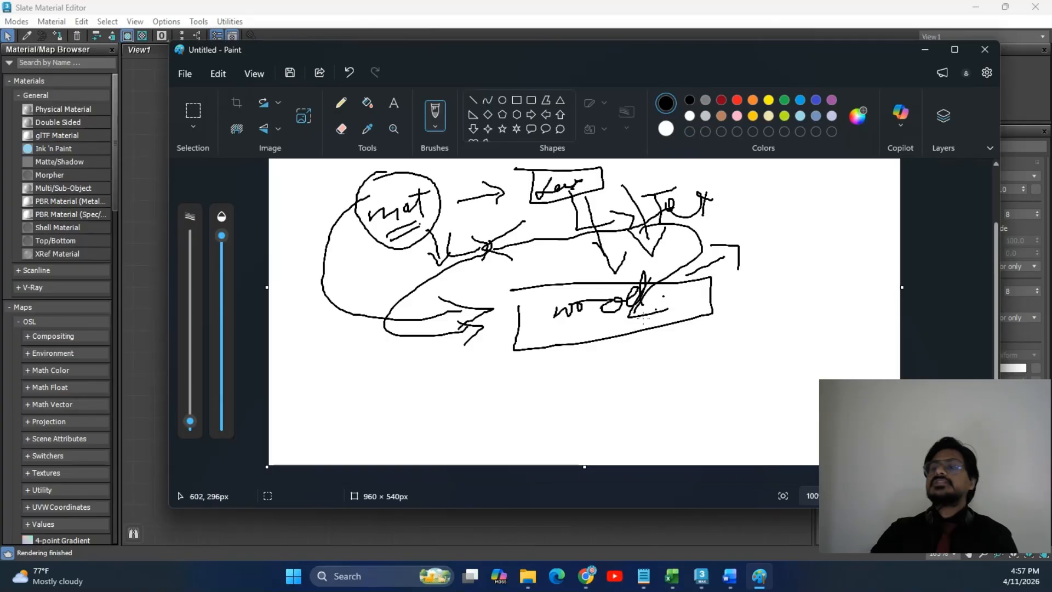
pyautogui.moveTo(637, 377)
pyautogui.mouseDown()
pyautogui.moveTo(748, 405)
pyautogui.moveTo(631, 377)
pyautogui.moveTo(731, 387)
pyautogui.mouseUp()
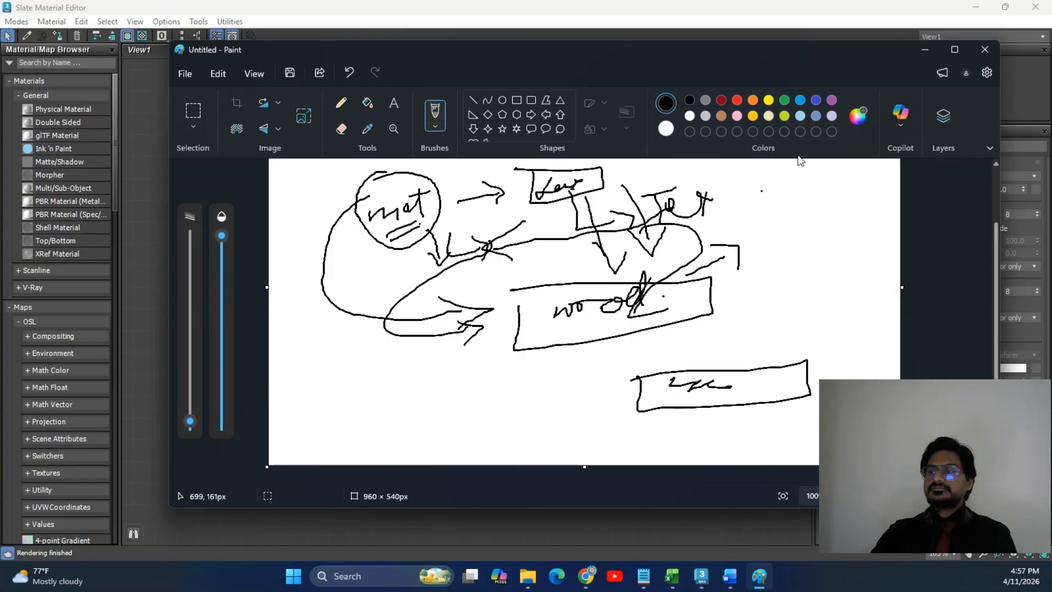
pyautogui.click(996, 47)
pyautogui.click(578, 310)
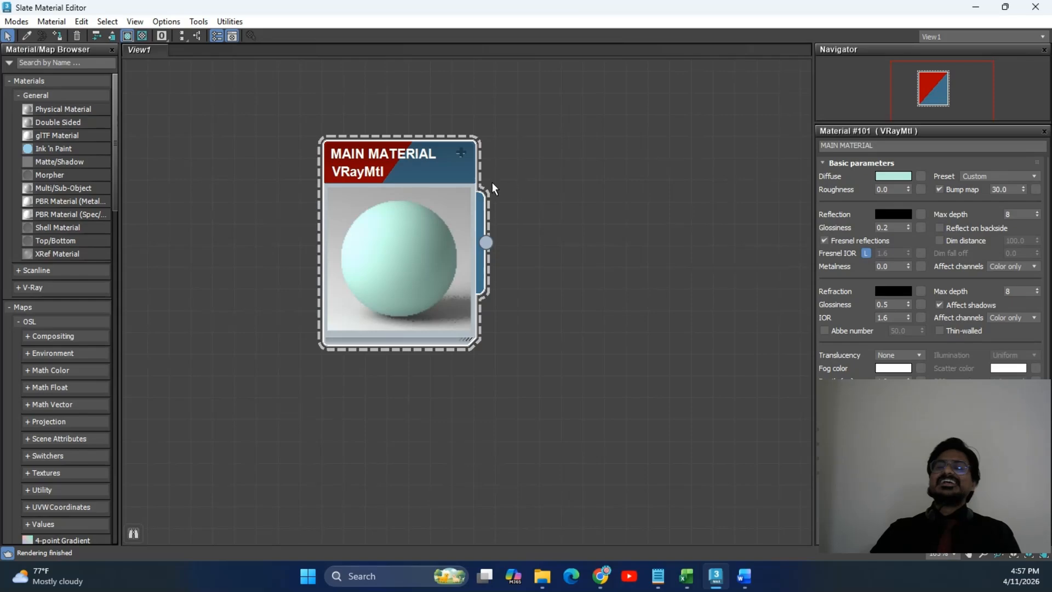
# Expand the MAIN MATERIAL node to list its Diffuse, Reflection, Bump and Glossiness slots, then bring Chrome forward.
pyautogui.click(462, 152)
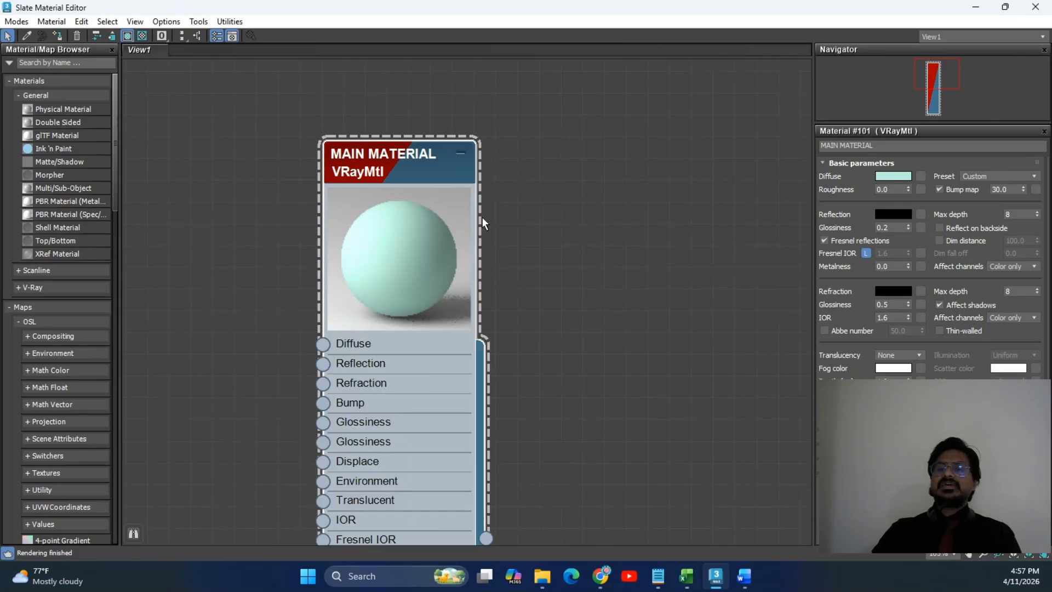
pyautogui.scroll(-2, 482, 225)
pyautogui.moveTo(403, 332); pyautogui.dragTo(464, 235, button='middle')
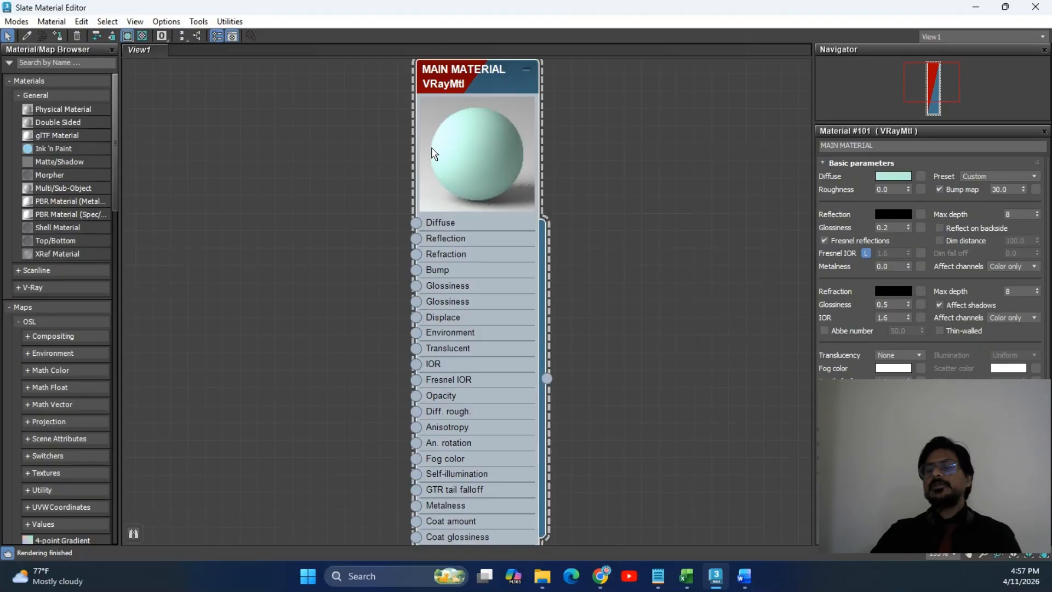
pyautogui.moveTo(601, 589)
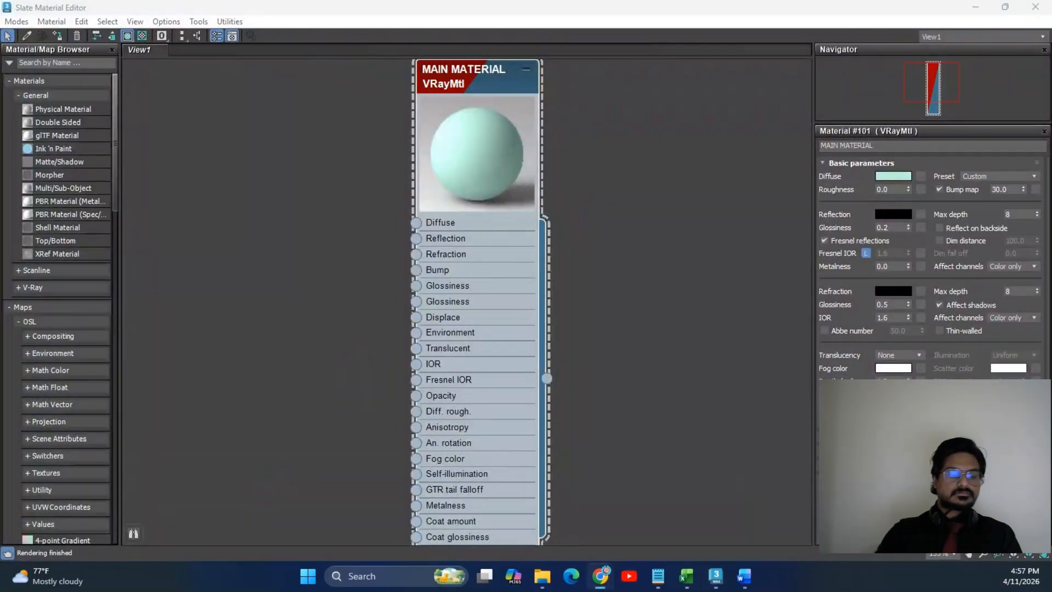
pyautogui.moveTo(0, 141); pyautogui.dragTo(451, 97)
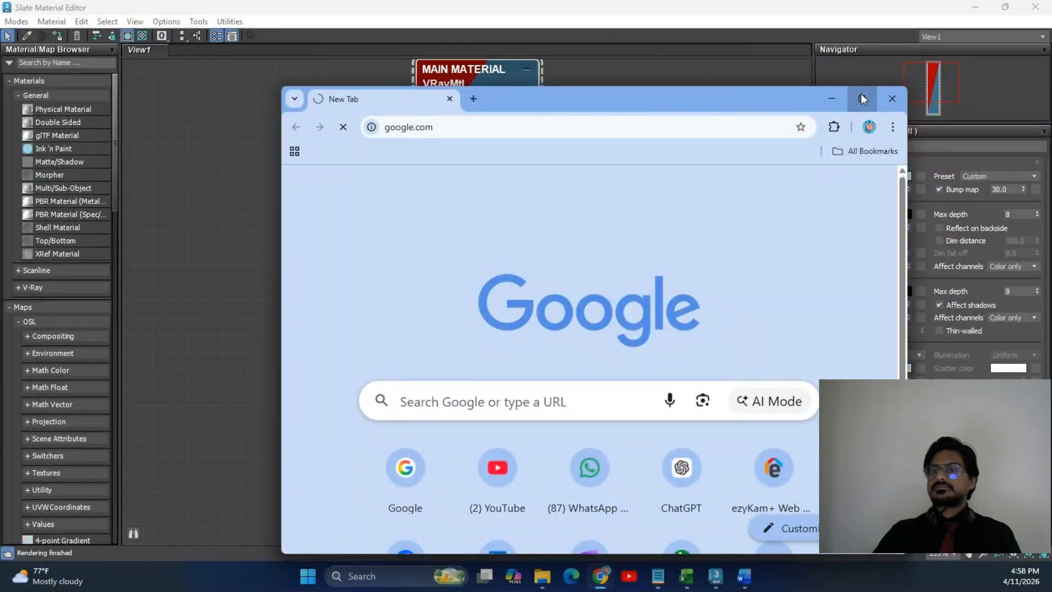
# Maximize Chrome, search Google for 'polyhaven' and open the Poly Haven homepage.
pyautogui.click(862, 99)
pyautogui.click(377, 258)
pyautogui.write('poly')
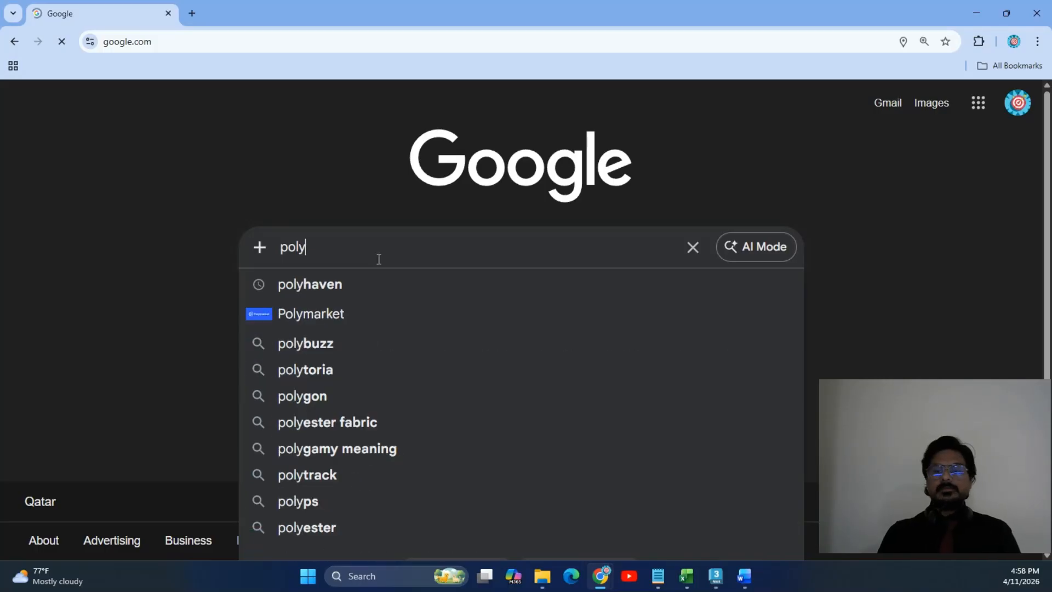
pyautogui.press('Down')
pyautogui.press('Return')
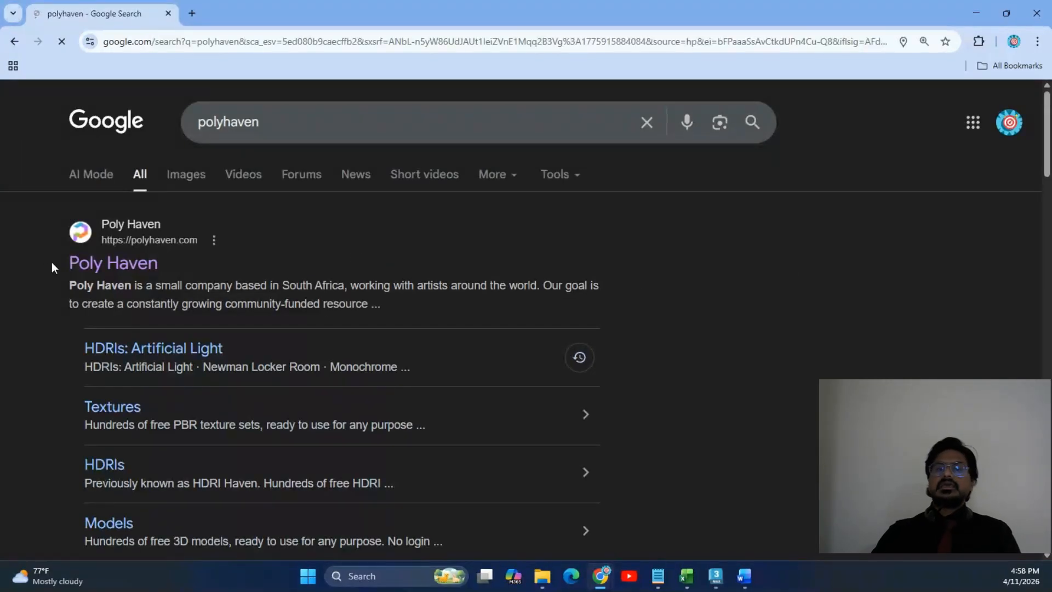
pyautogui.click(140, 264)
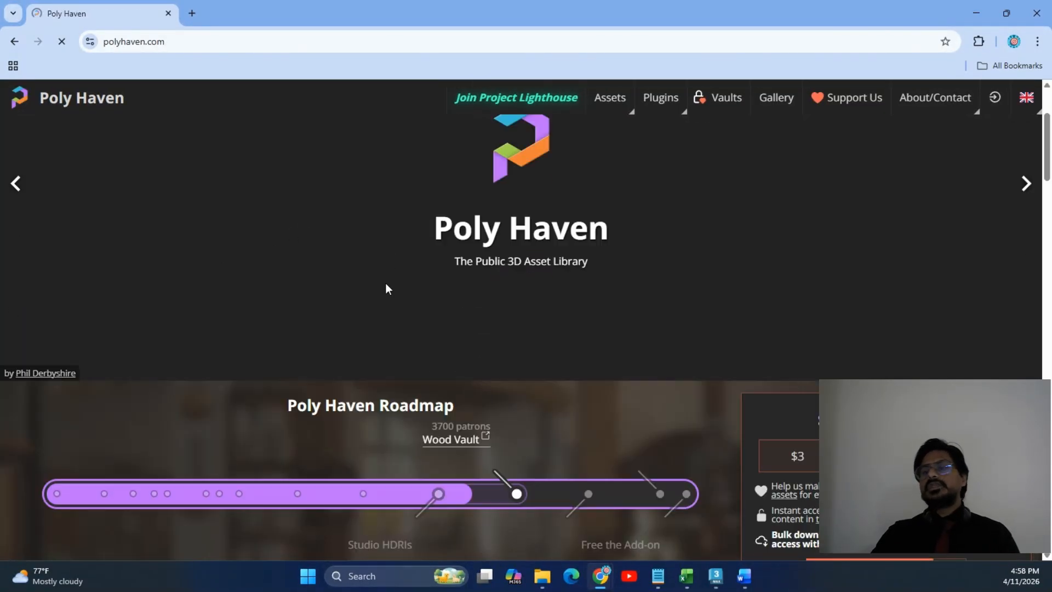
pyautogui.scroll(-10, 386, 288)
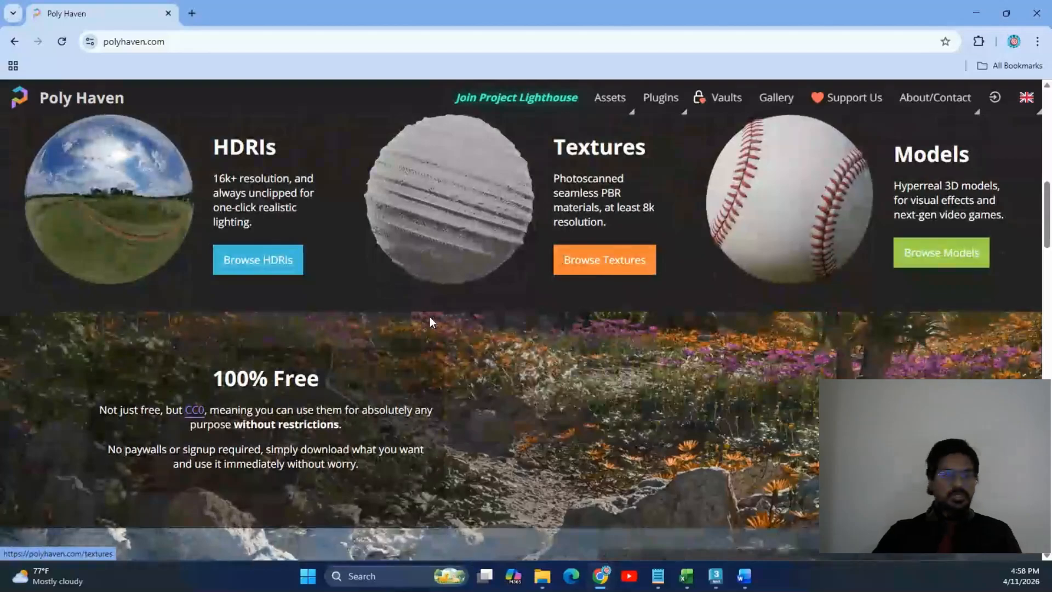
pyautogui.scroll(-3, 597, 329)
pyautogui.scroll(3, 594, 325)
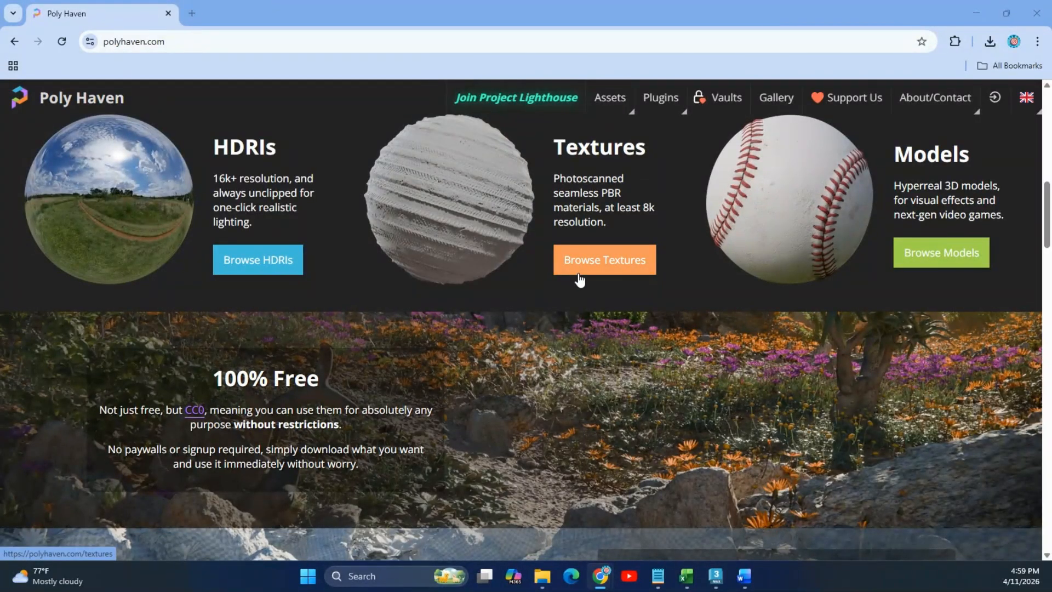
# Open and browse the Poly Haven Textures catalogue.
pyautogui.click(617, 263)
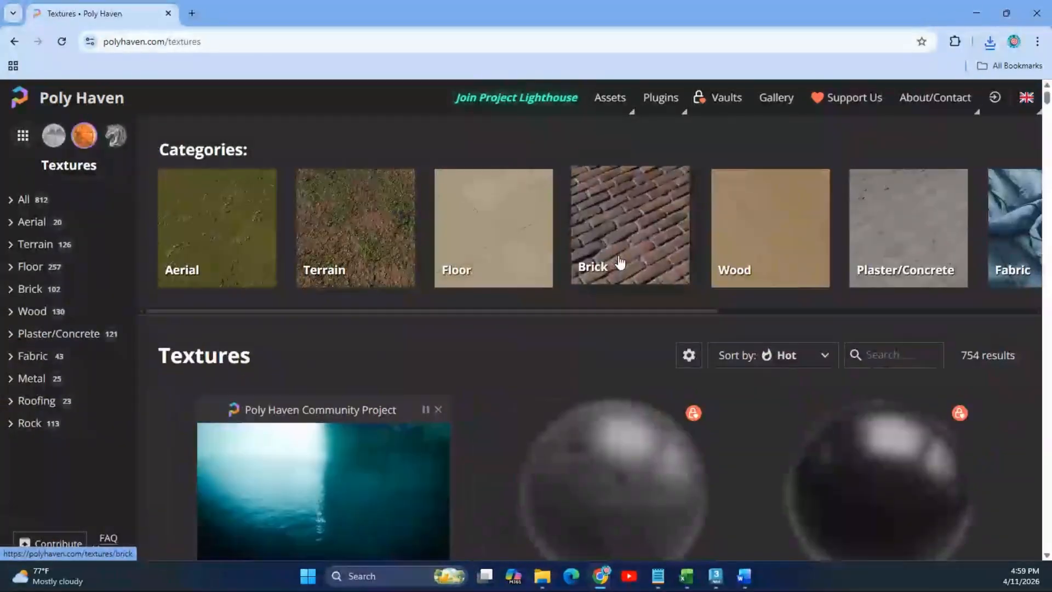
pyautogui.scroll(-12, 527, 395)
pyautogui.scroll(2, 529, 394)
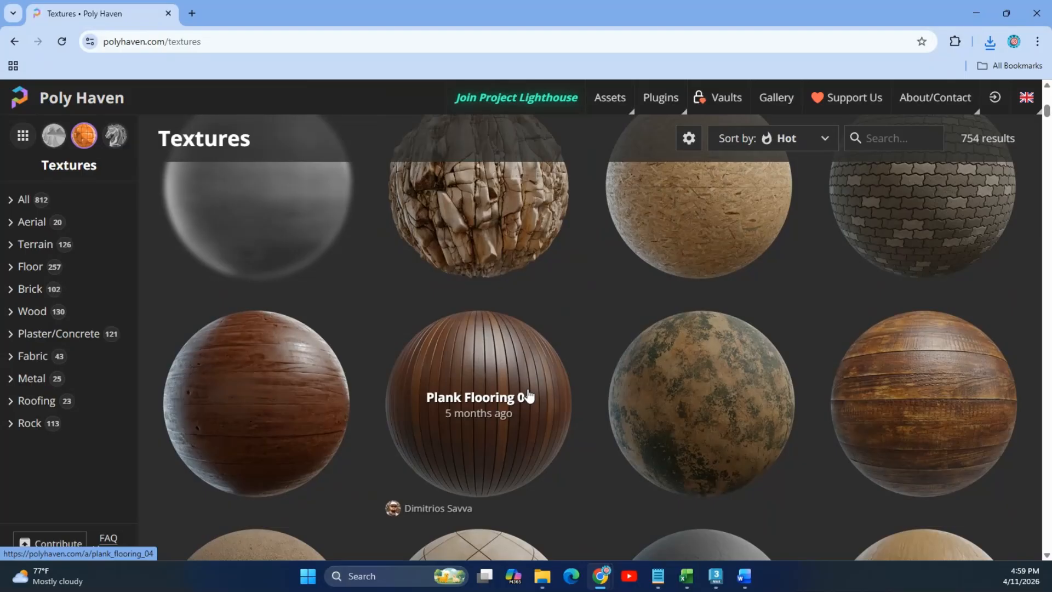
pyautogui.scroll(2, 529, 395)
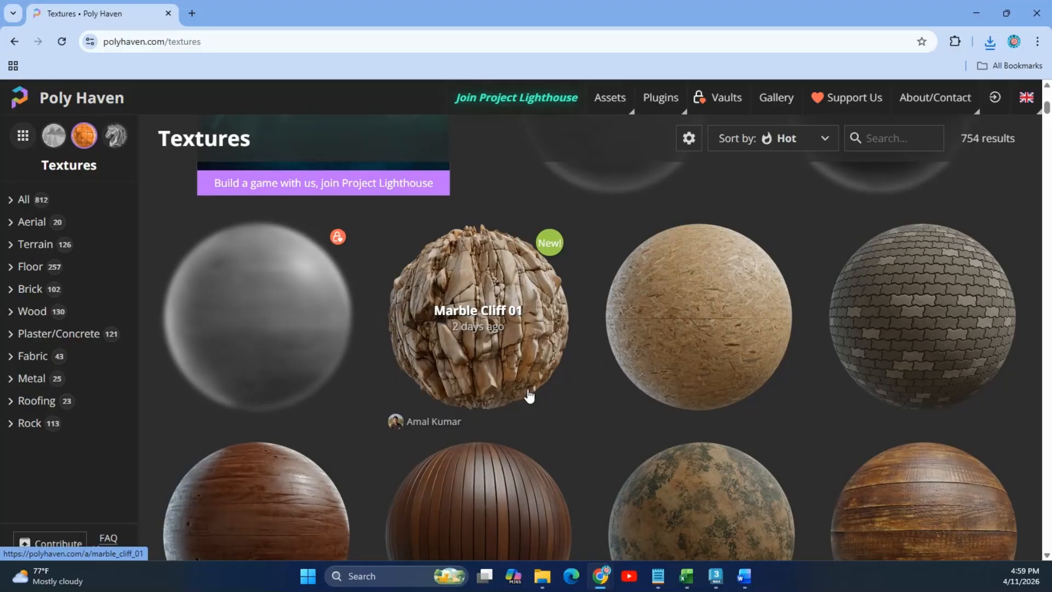
pyautogui.scroll(3, 529, 396)
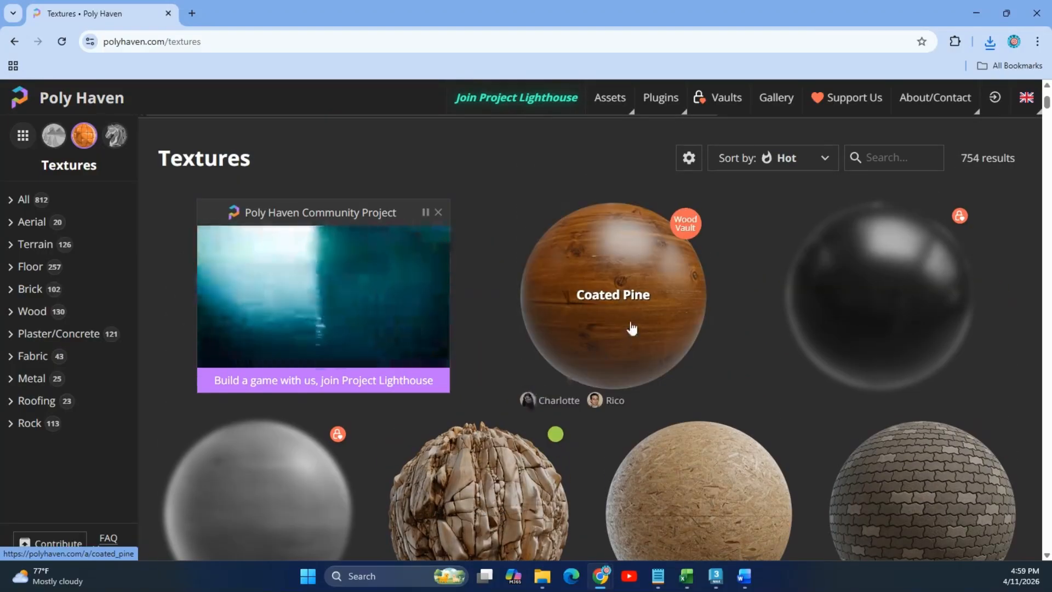
pyautogui.scroll(-13, 636, 334)
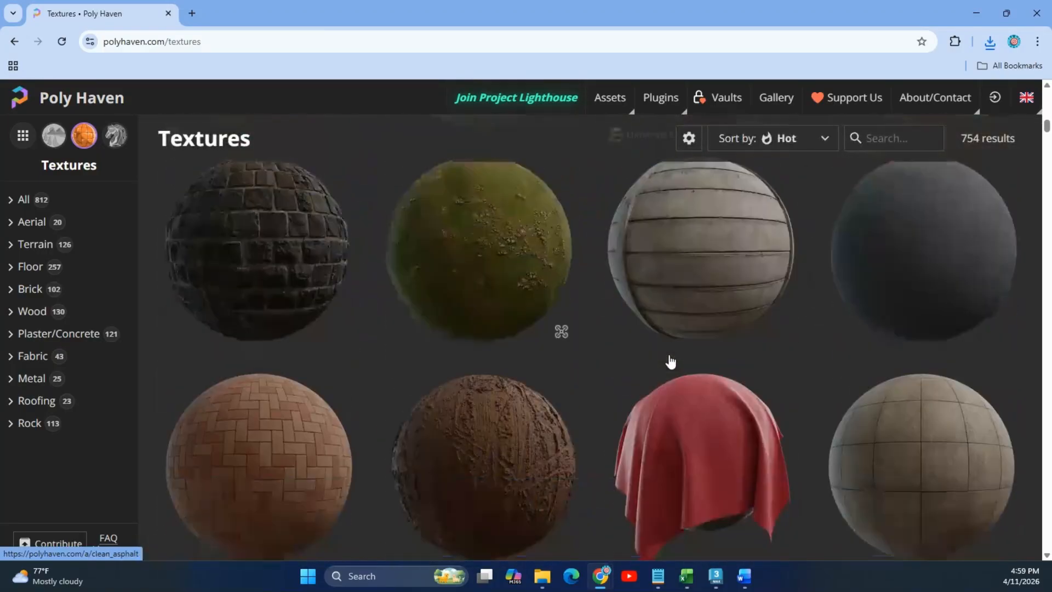
pyautogui.scroll(3, 671, 364)
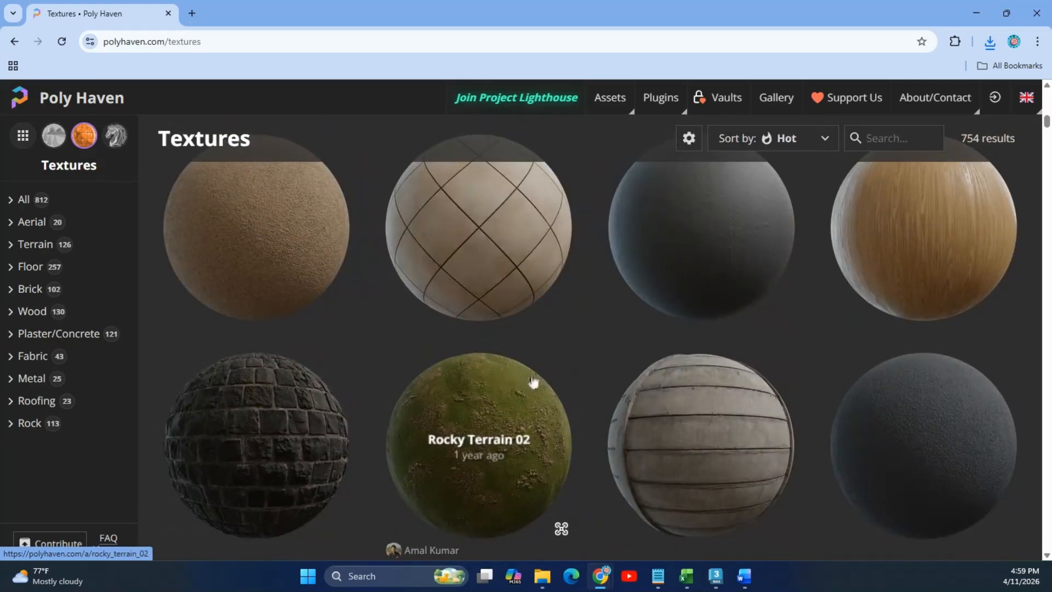
pyautogui.scroll(1, 511, 387)
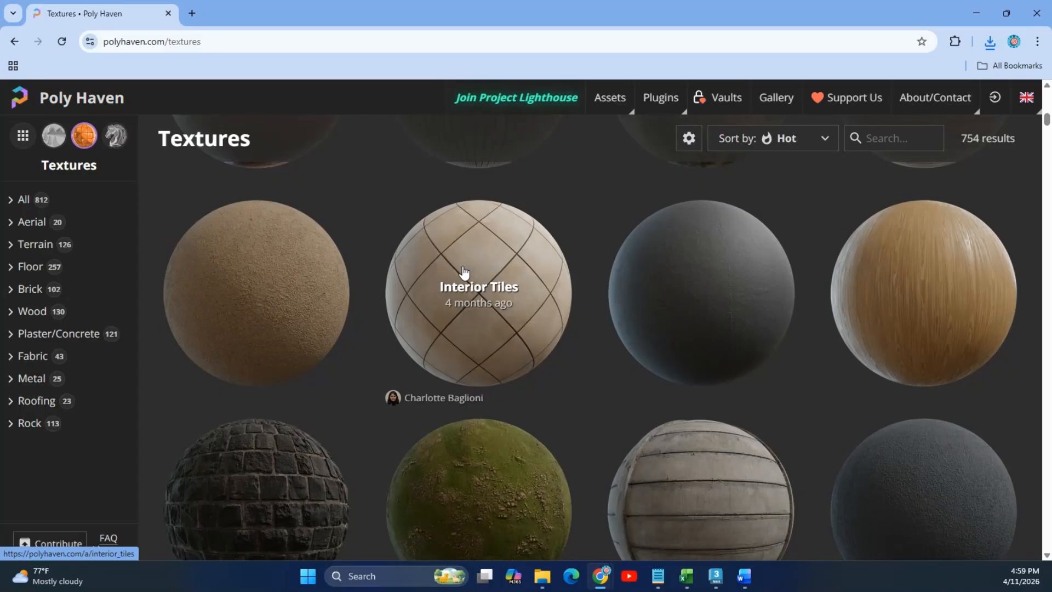
pyautogui.scroll(-8, 690, 352)
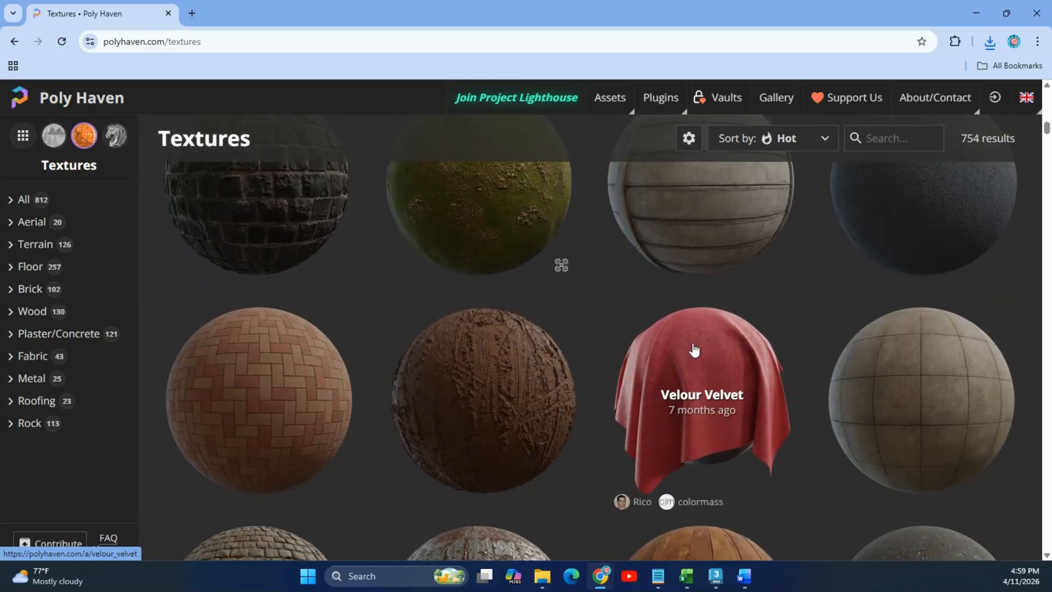
pyautogui.scroll(-3, 694, 352)
pyautogui.scroll(2, 699, 352)
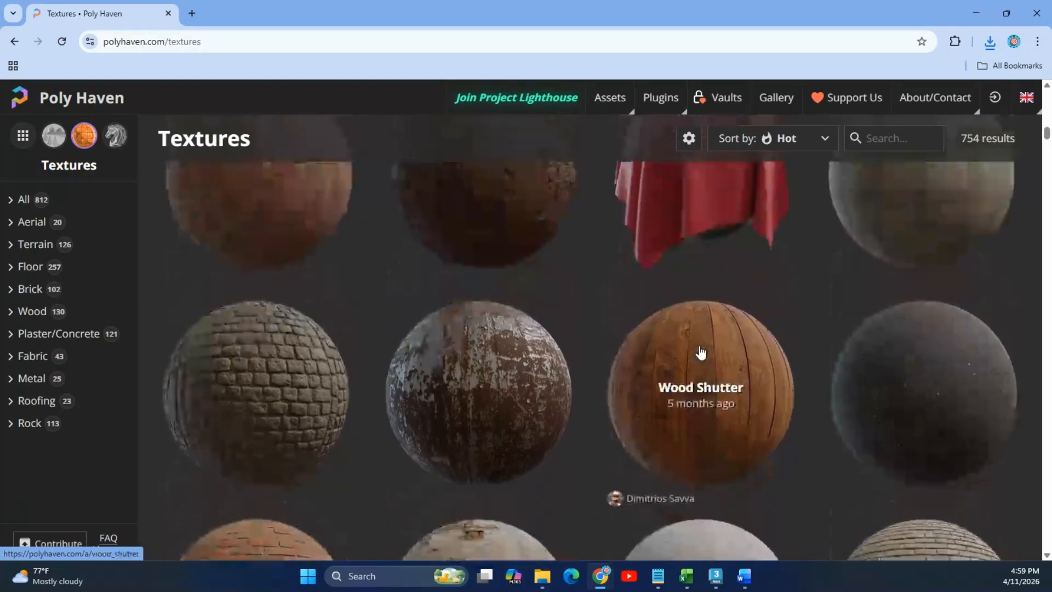
pyautogui.scroll(-3, 701, 352)
pyautogui.scroll(5, 704, 353)
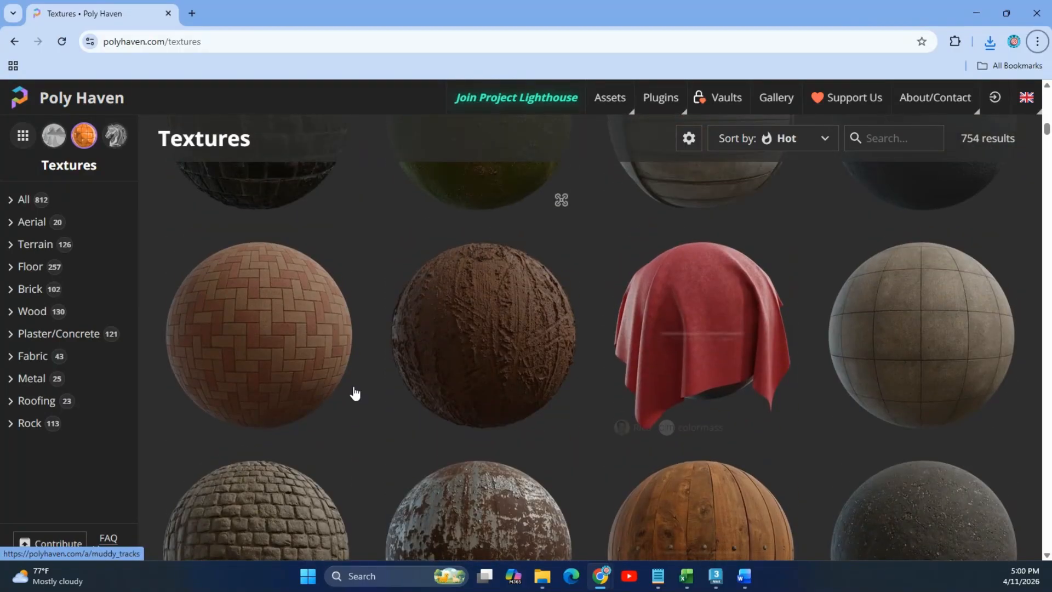
# Open Herringbone Brick 03 and download its maps at 1K resolution.
pyautogui.click(315, 305)
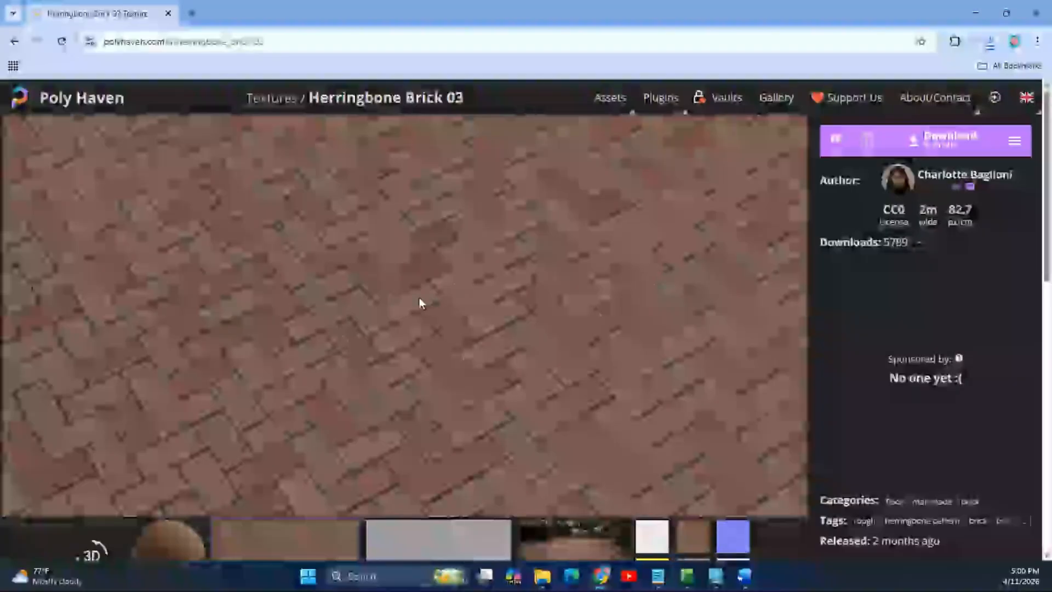
pyautogui.moveTo(935, 98)
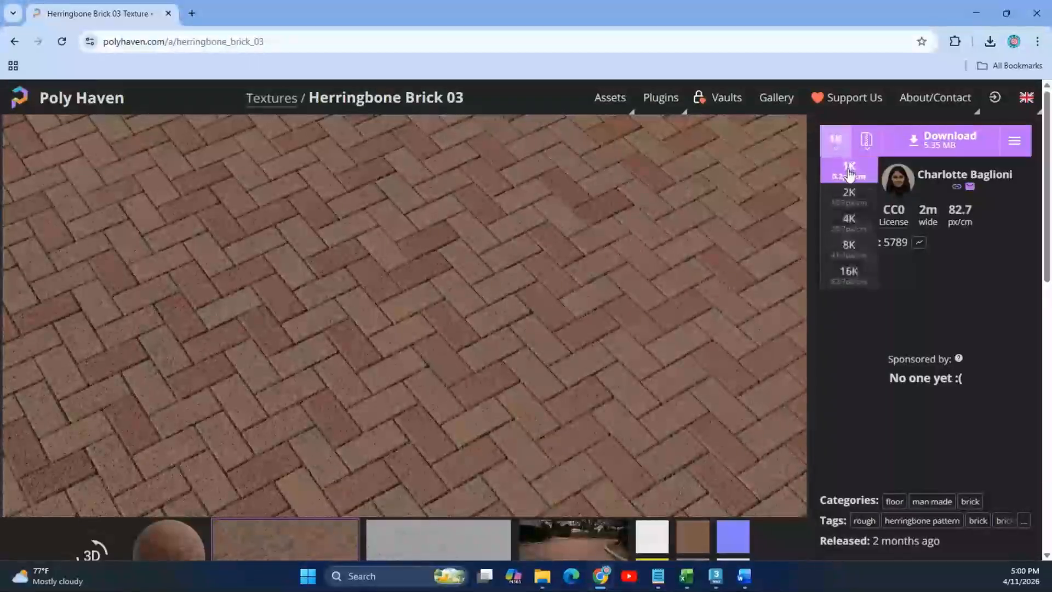
pyautogui.click(946, 143)
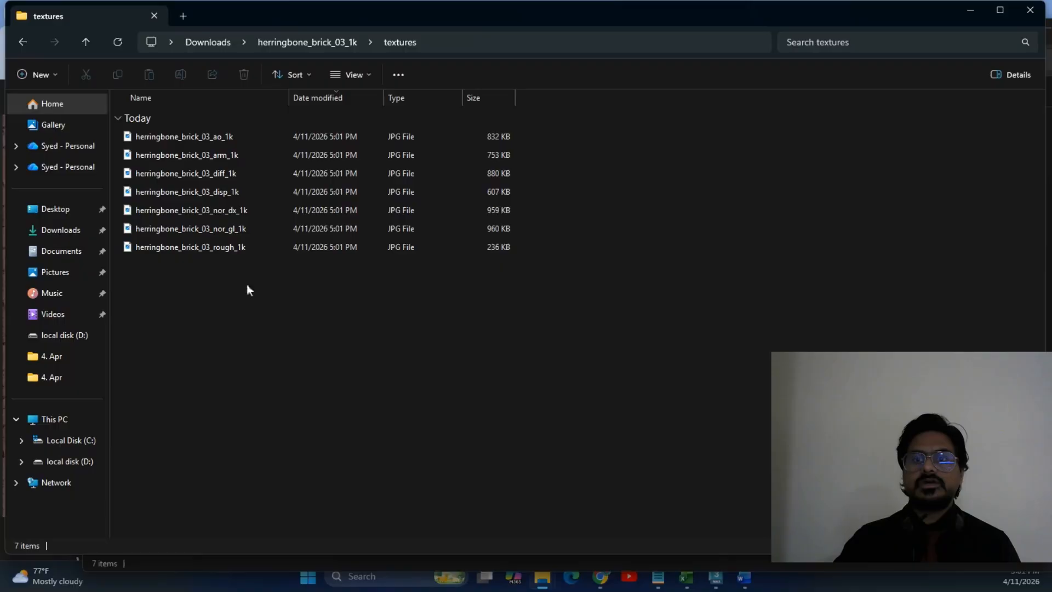
pyautogui.keyDown('ctrl'); pyautogui.scroll(3, 265, 292); pyautogui.keyUp('ctrl')
pyautogui.keyDown('ctrl'); pyautogui.scroll(2, 265, 297); pyautogui.keyUp('ctrl')
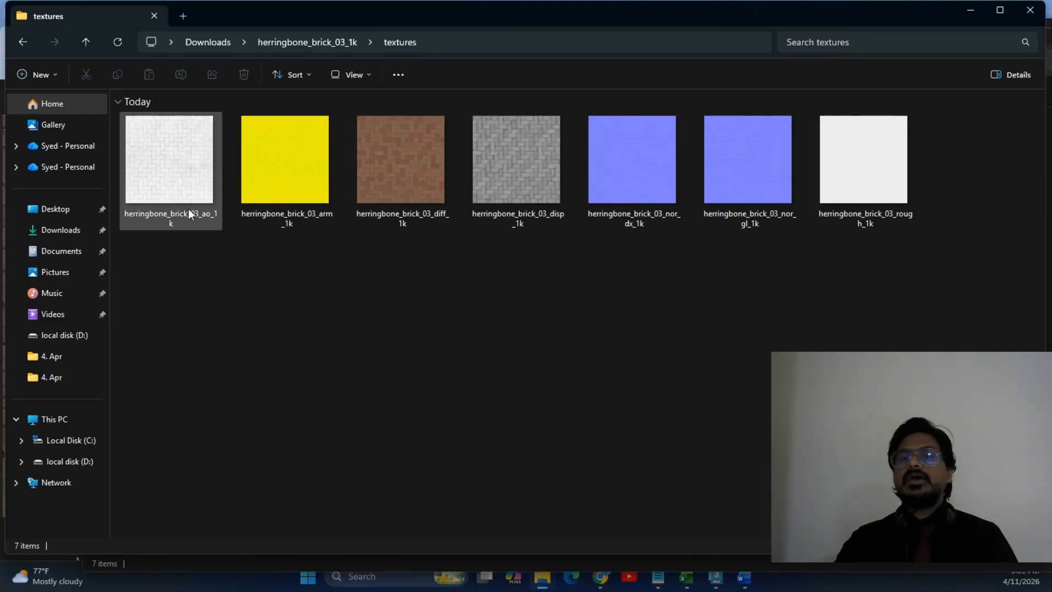
# Inspect the ao, arm, nor_dx and diff 1K herringbone maps, then return to 3ds Max.
pyautogui.click(146, 169)
pyautogui.click(251, 171)
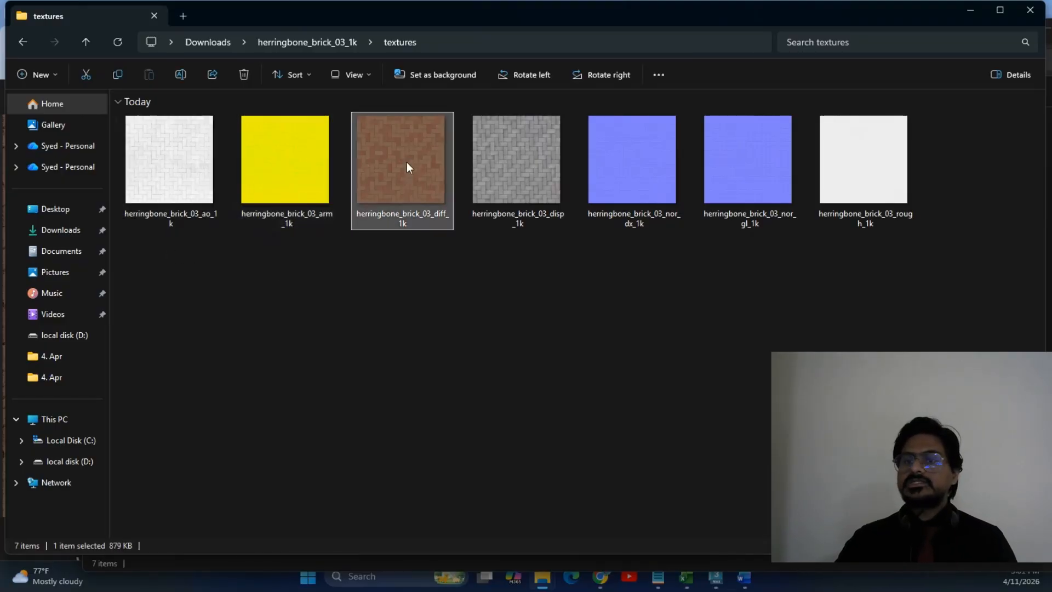
pyautogui.click(162, 188)
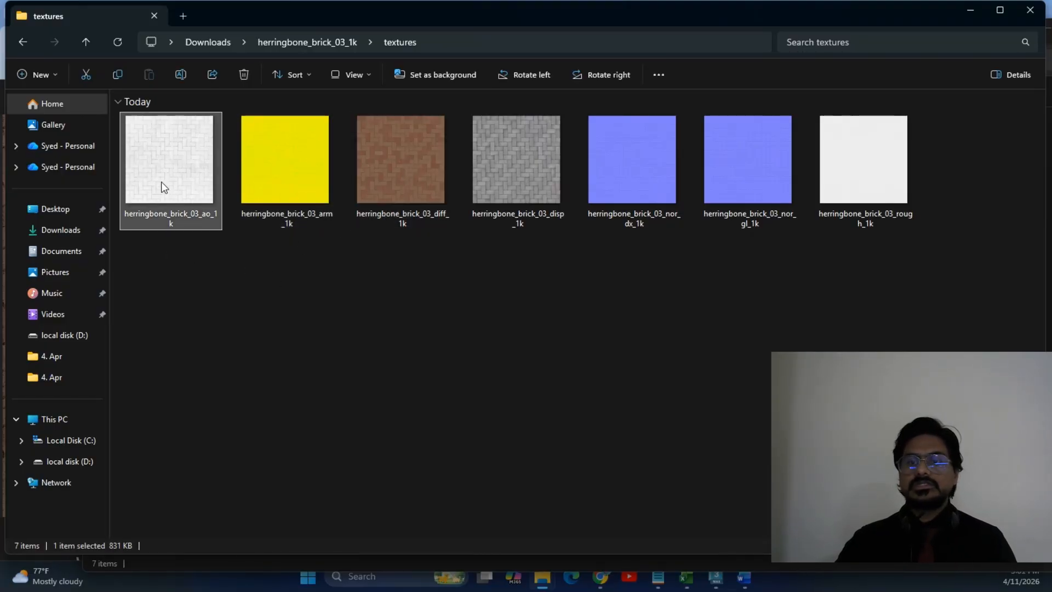
pyautogui.click(618, 190)
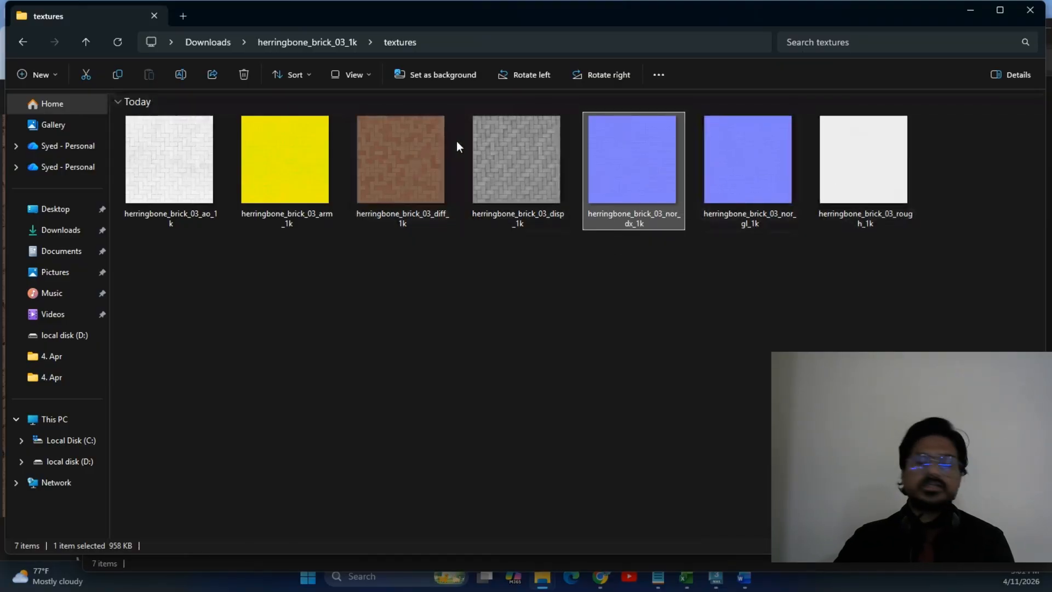
pyautogui.keyDown('ctrl'); pyautogui.scroll(3, 456, 140); pyautogui.keyUp('ctrl')
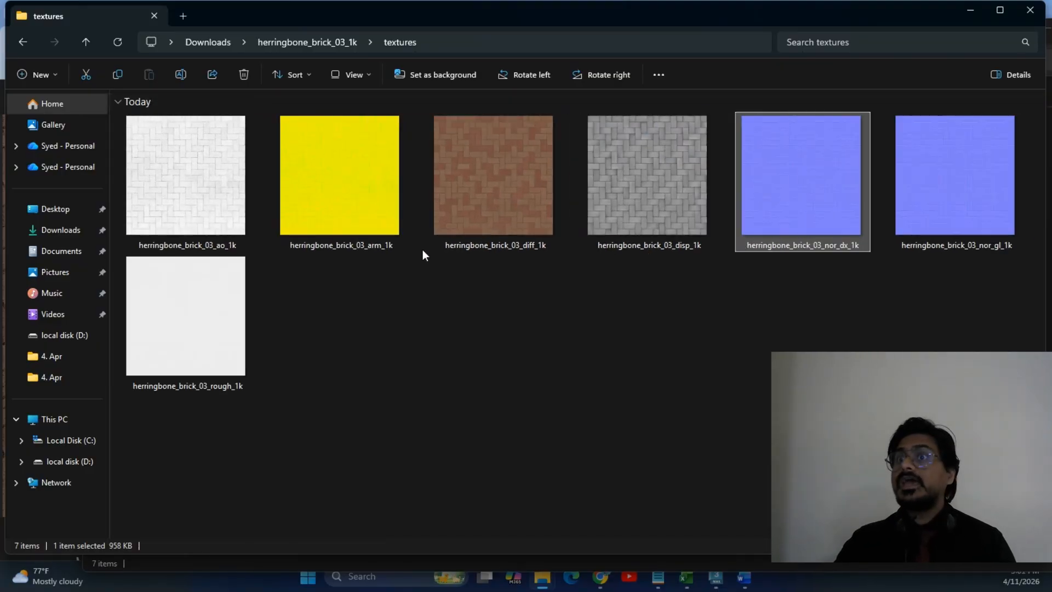
pyautogui.click(495, 218)
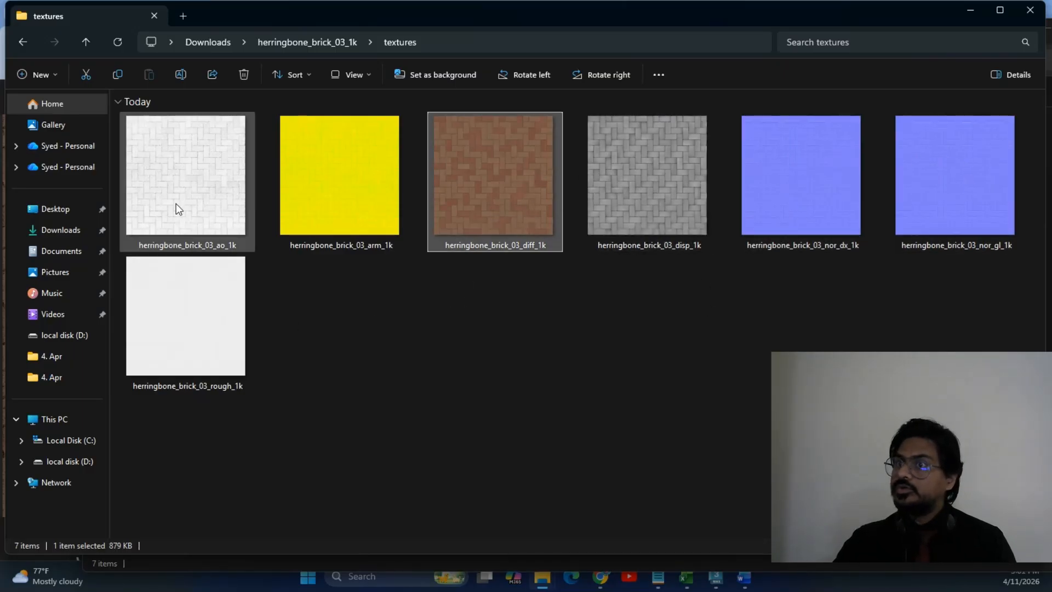
pyautogui.moveTo(969, 190)
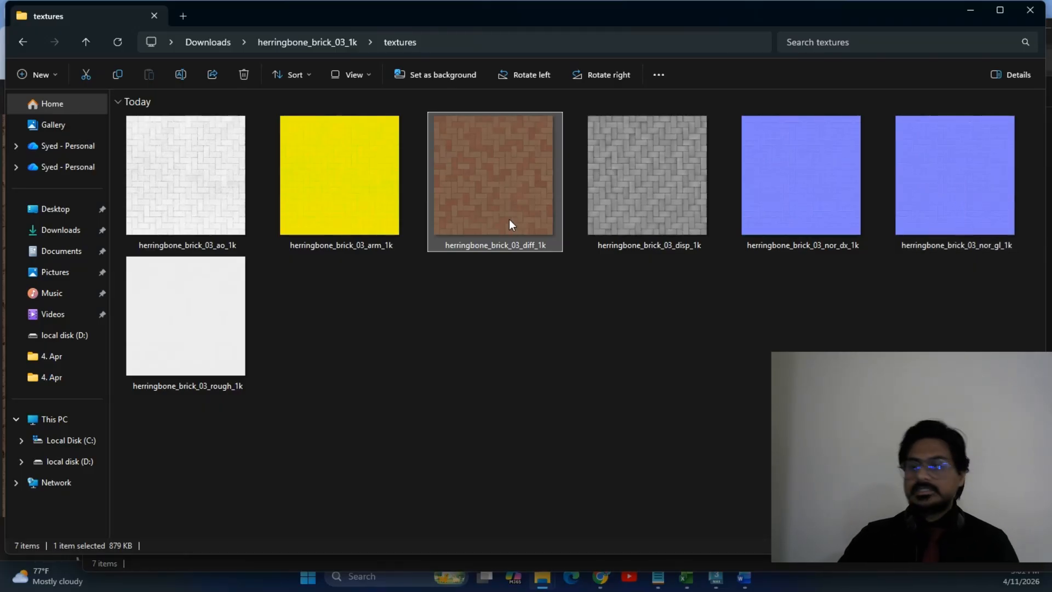
pyautogui.moveTo(509, 219)
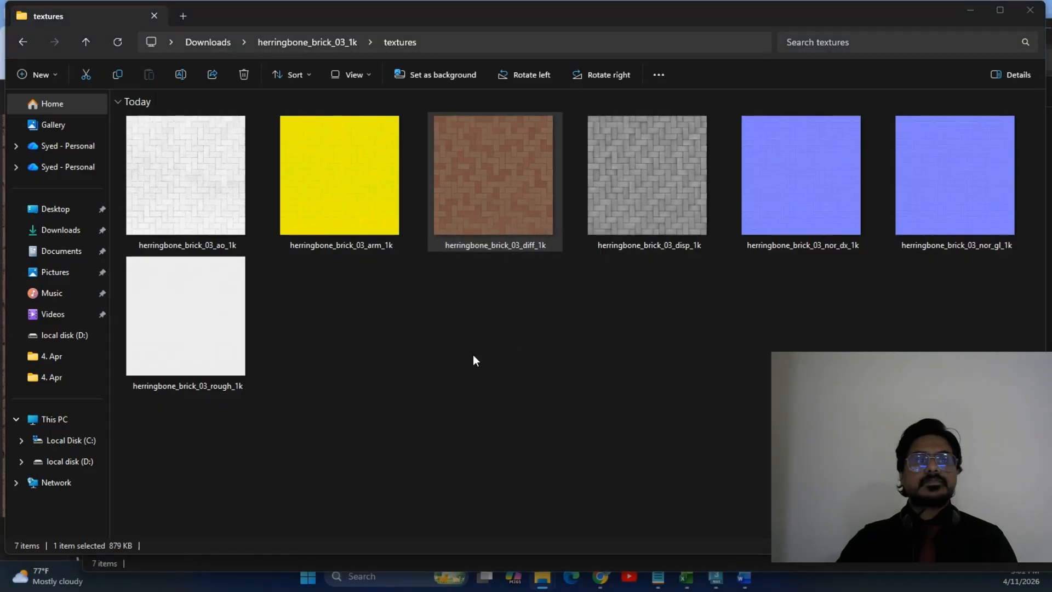
pyautogui.hotkey('alt', 'Tab')
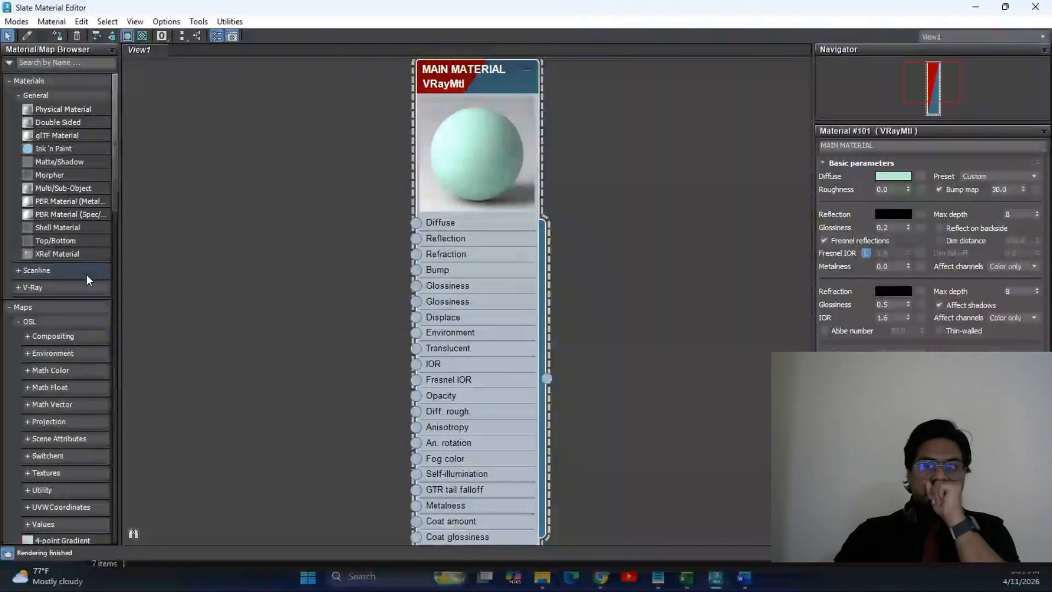
# Apply the Ceramic preset to the MAIN MATERIAL VRayMtl.
pyautogui.moveTo(834, 11); pyautogui.dragTo(467, 93)
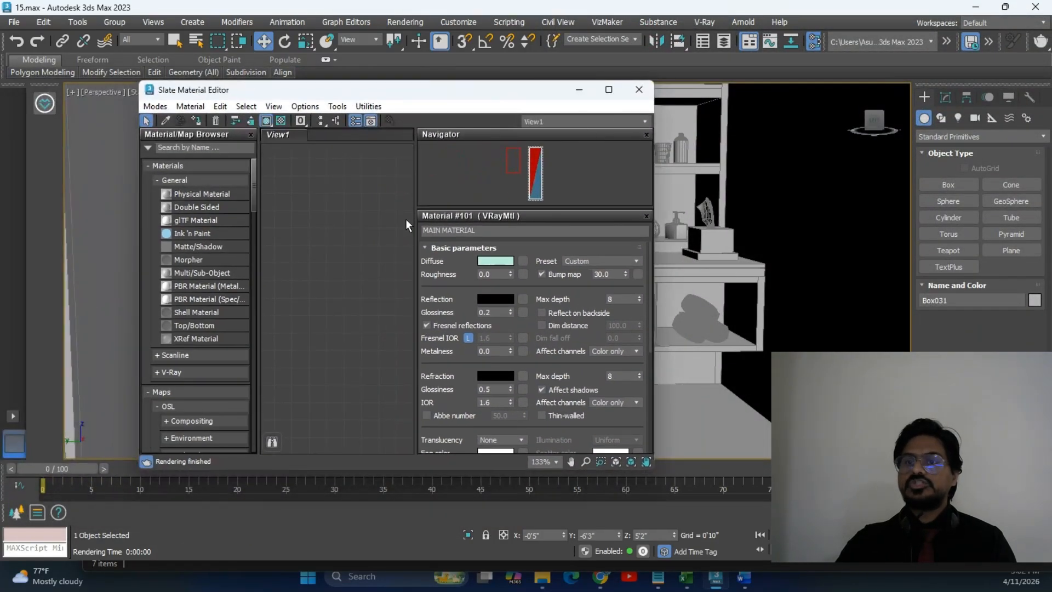
pyautogui.scroll(-4, 320, 250)
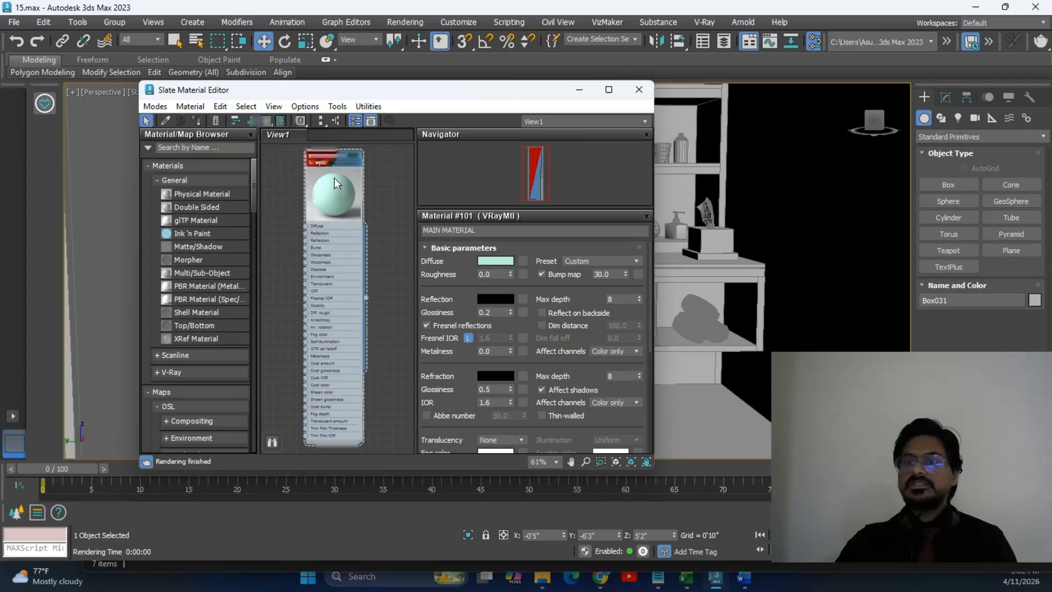
pyautogui.click(612, 261)
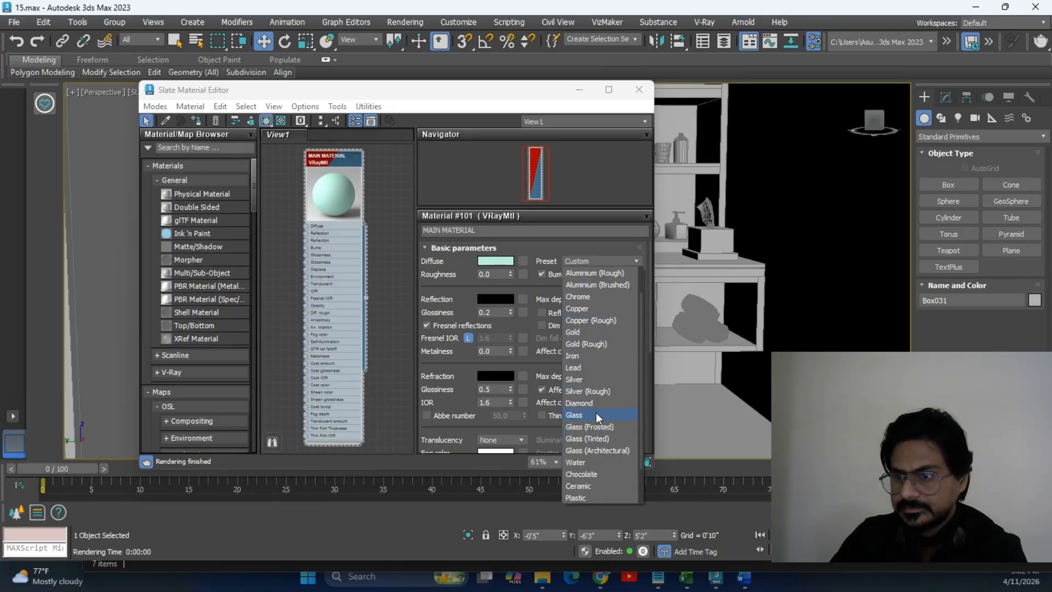
pyautogui.scroll(-1, 595, 422)
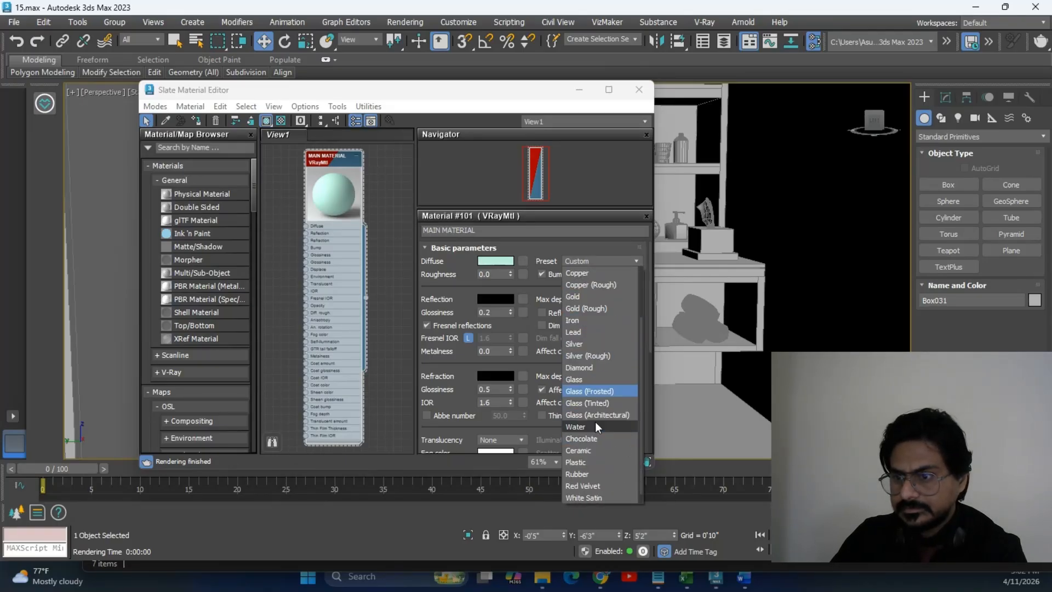
pyautogui.click(596, 451)
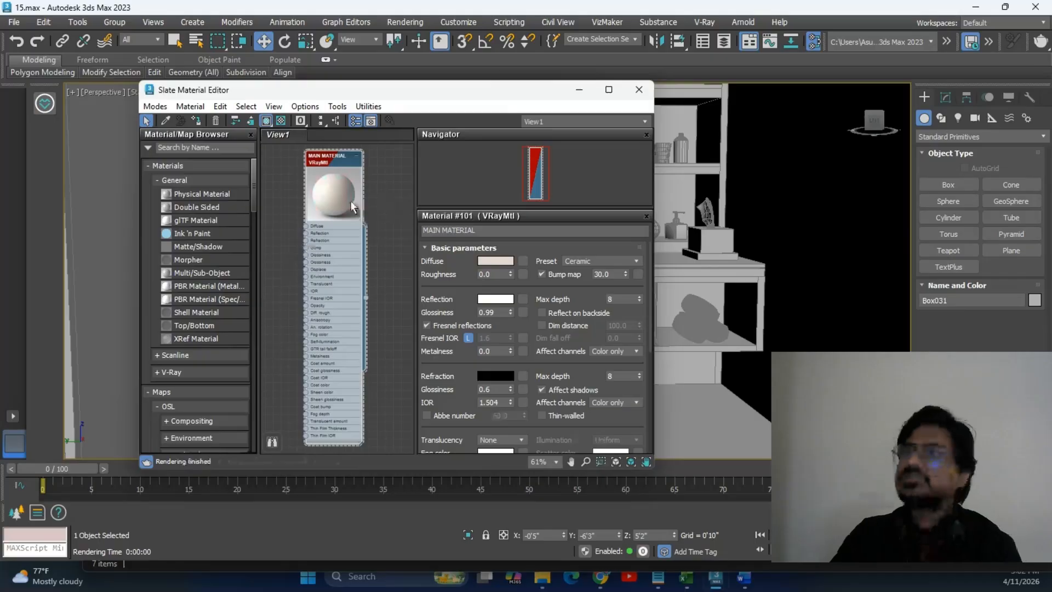
# Move the material editor aside and reselect the sink Box031 in the viewport.
pyautogui.moveTo(377, 95); pyautogui.dragTo(172, 127)
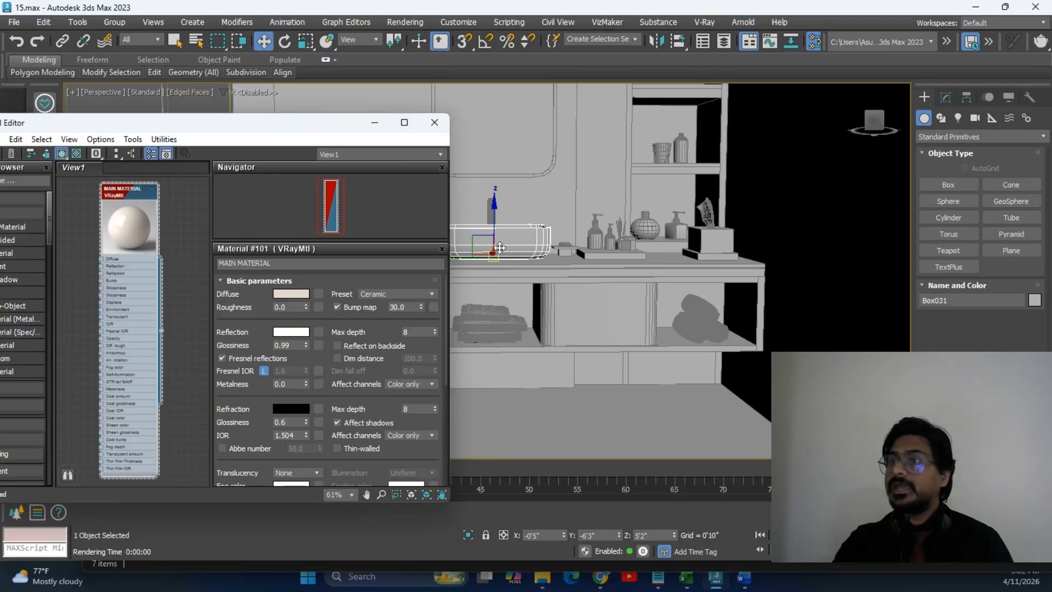
pyautogui.moveTo(299, 127); pyautogui.dragTo(250, 76)
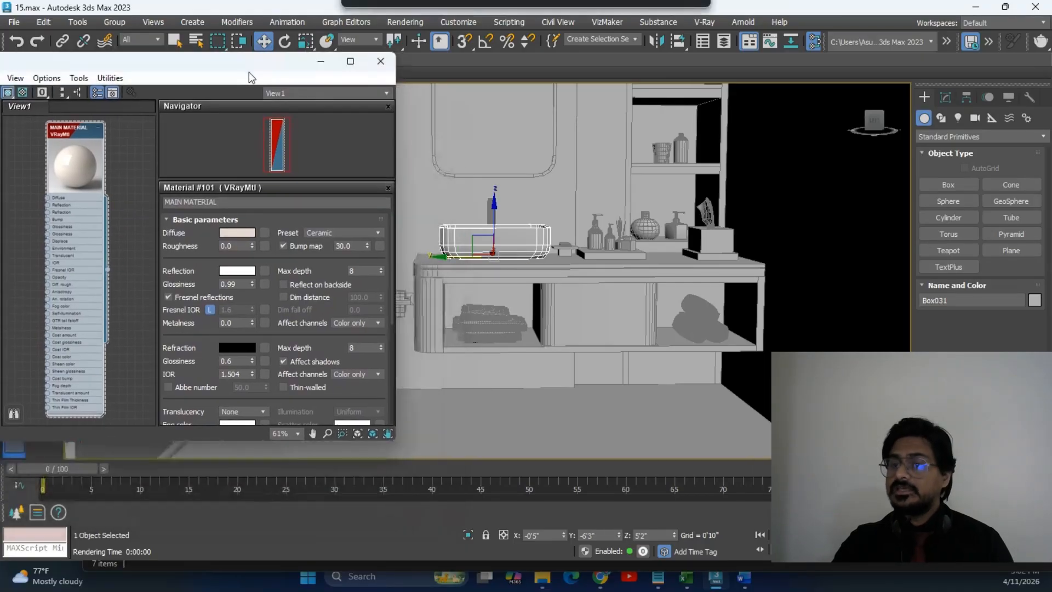
pyautogui.click(567, 285)
pyautogui.click(517, 249)
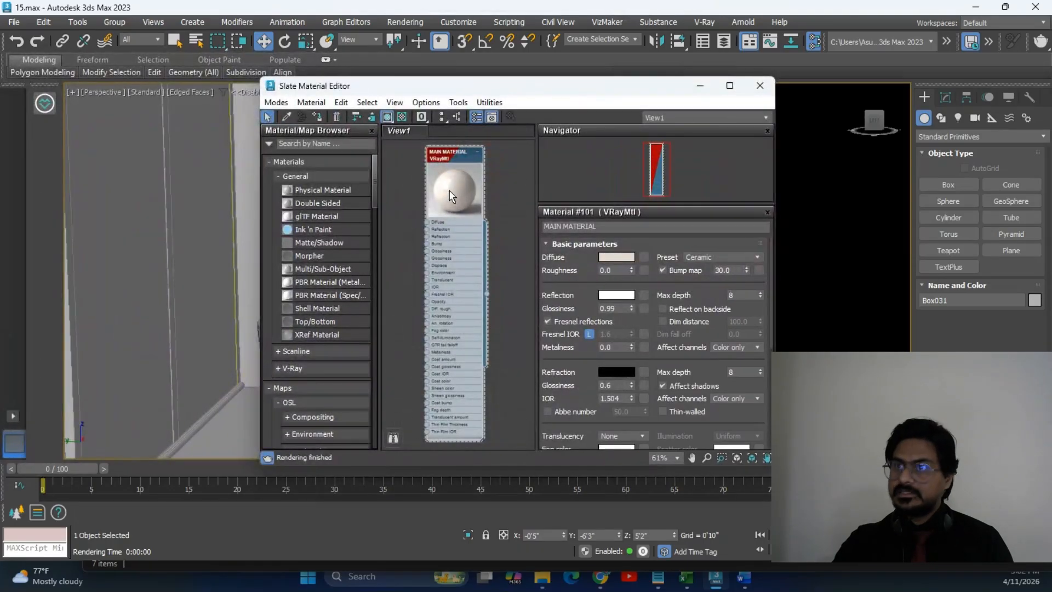
# Assign the Ceramic MAIN MATERIAL to the selected sink Box031.
pyautogui.click(729, 85)
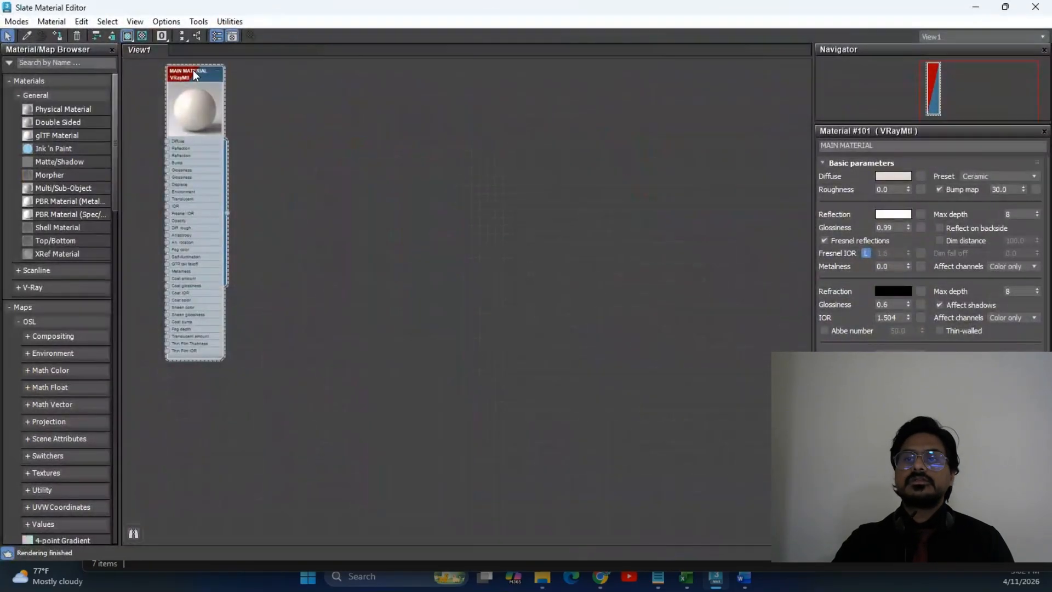
pyautogui.moveTo(193, 70); pyautogui.dragTo(540, 173)
pyautogui.scroll(5, 568, 179)
pyautogui.rightClick(449, 160)
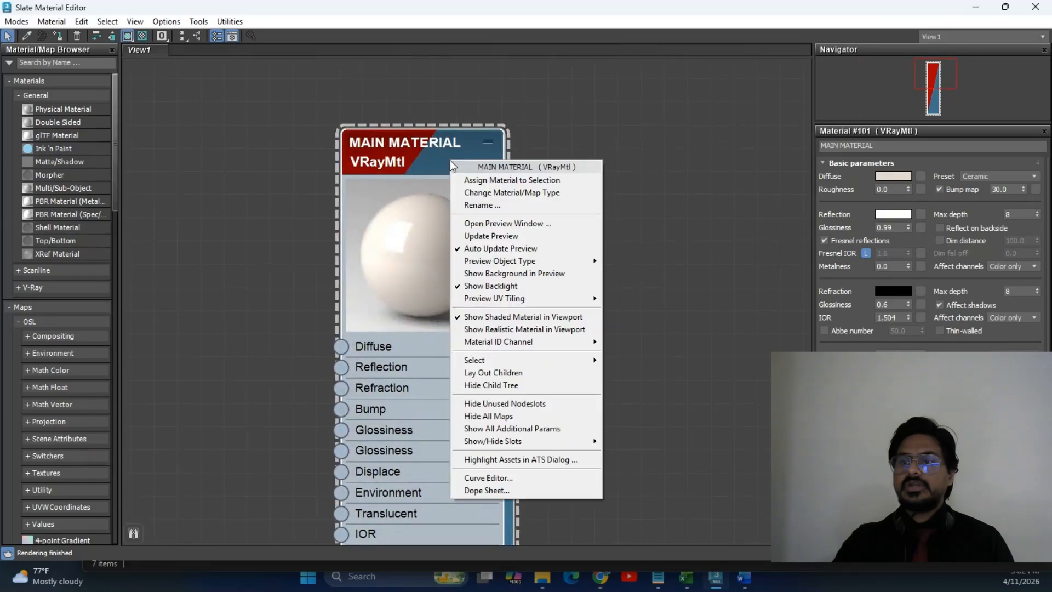
pyautogui.click(508, 181)
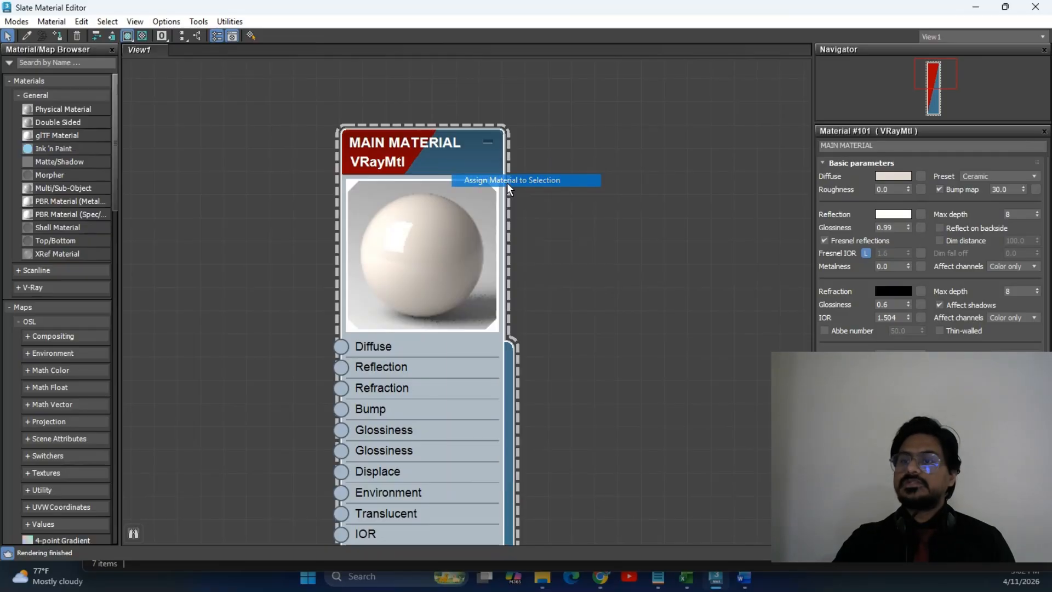
# Restore the material editor and zoom the viewport out to include the toilet.
pyautogui.moveTo(670, 1); pyautogui.dragTo(145, 109)
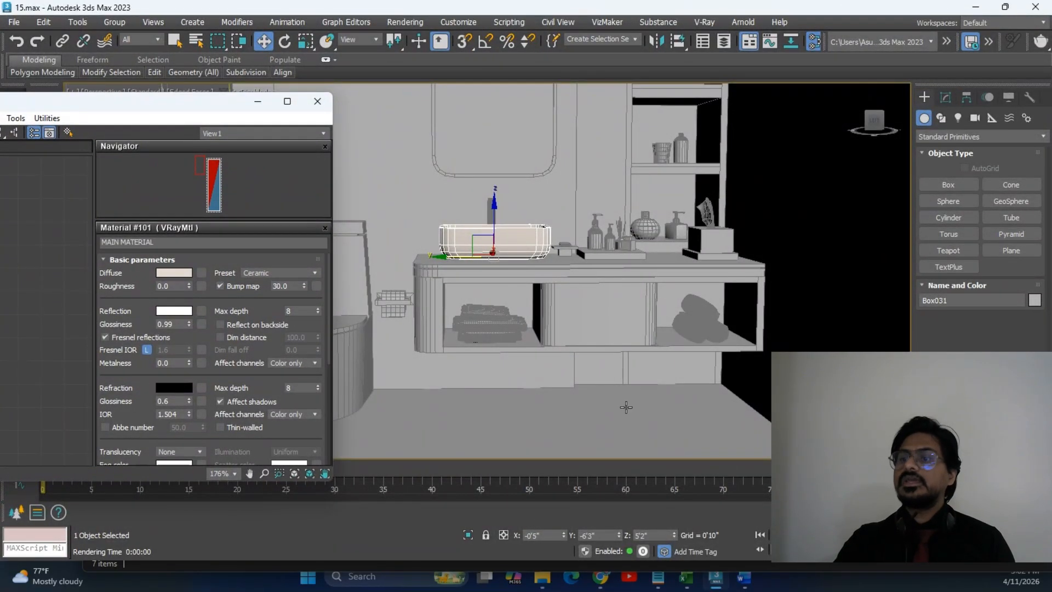
pyautogui.scroll(-2, 622, 377)
pyautogui.moveTo(571, 281); pyautogui.dragTo(587, 222, button='middle')
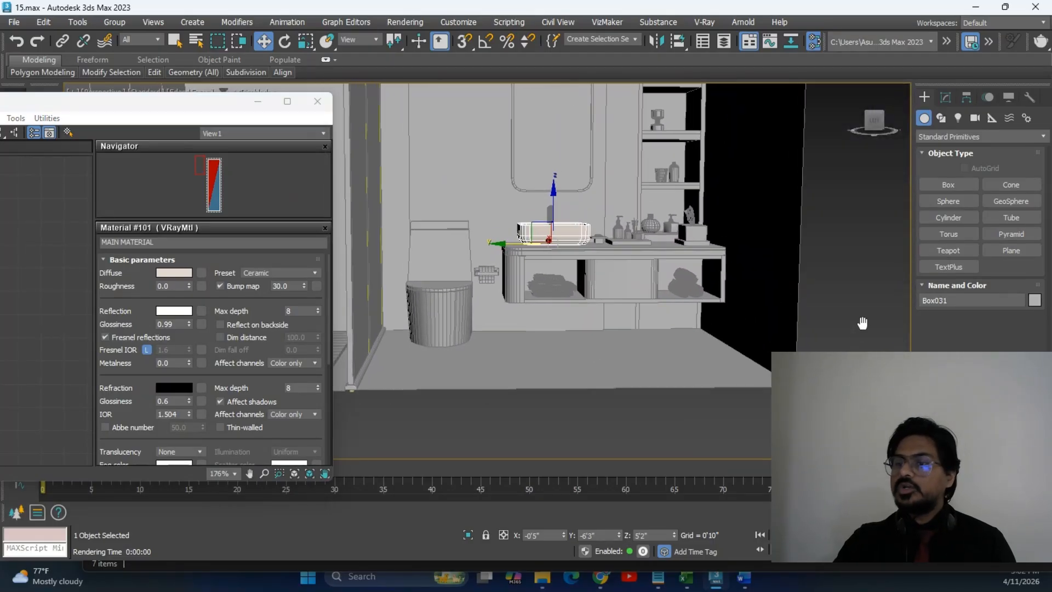
pyautogui.click(598, 363)
# Isolate the room so it is shown on its own in the viewport.
pyautogui.hotkey('alt', 'Tab')
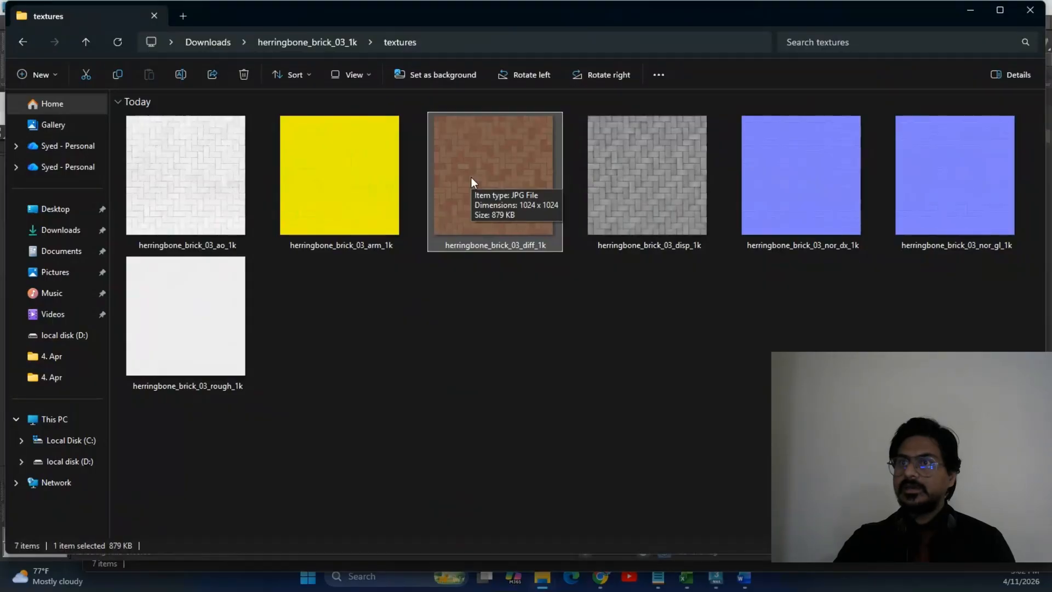
pyautogui.hotkey('alt', 'Tab')
pyautogui.scroll(-5, 627, 328)
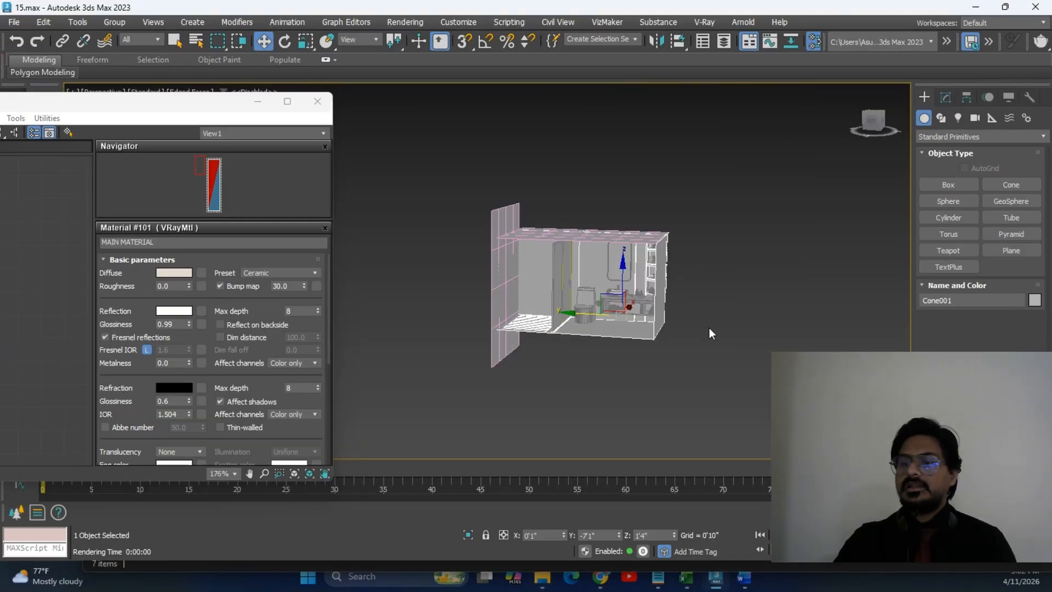
pyautogui.click(468, 534)
pyautogui.scroll(-4, 577, 364)
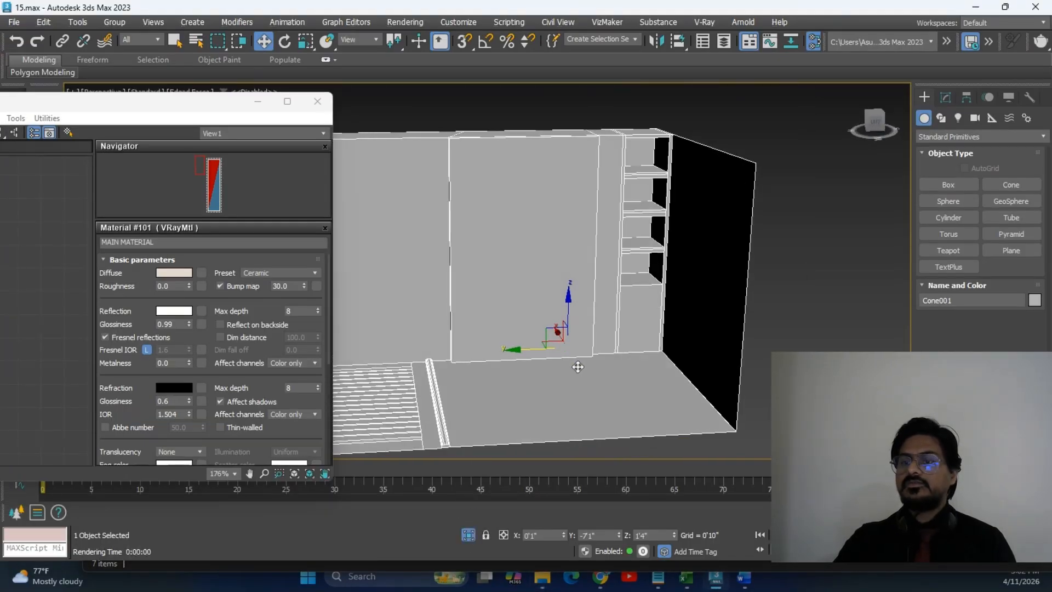
pyautogui.scroll(5, 695, 348)
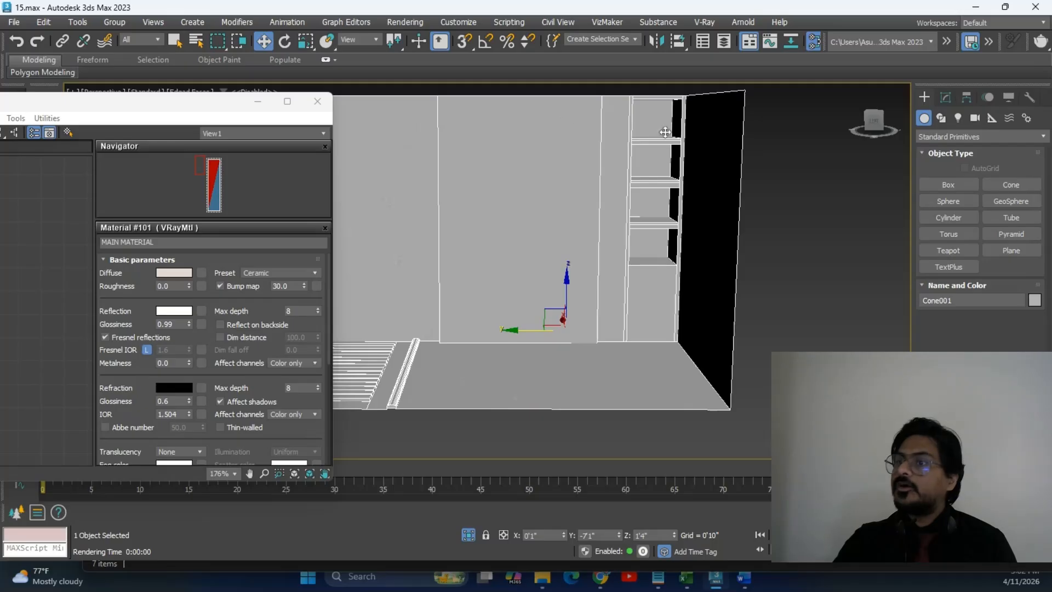
# Pan around the room interior, then maximize the Slate Material Editor.
pyautogui.moveTo(485, 232); pyautogui.dragTo(562, 239, button='middle')
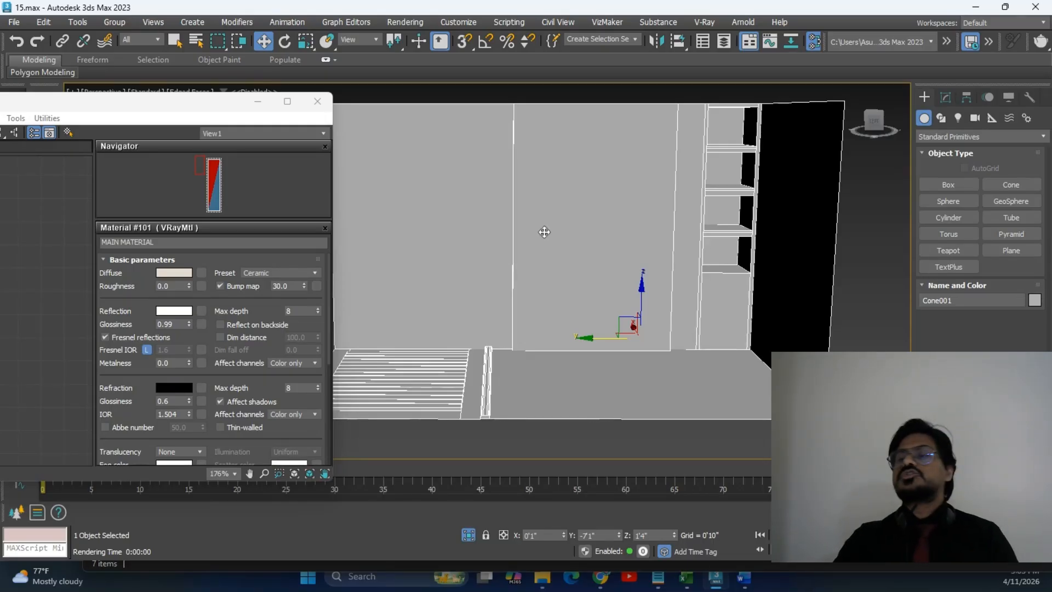
pyautogui.scroll(-4, 591, 232)
pyautogui.moveTo(576, 233); pyautogui.dragTo(556, 248, button='middle')
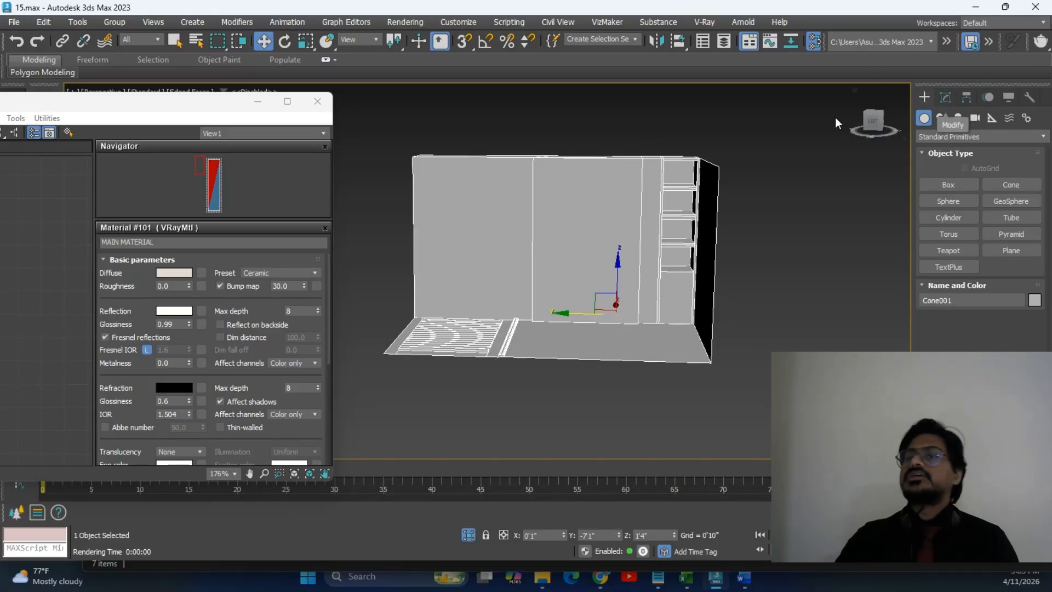
pyautogui.click(287, 101)
pyautogui.scroll(-5, 537, 213)
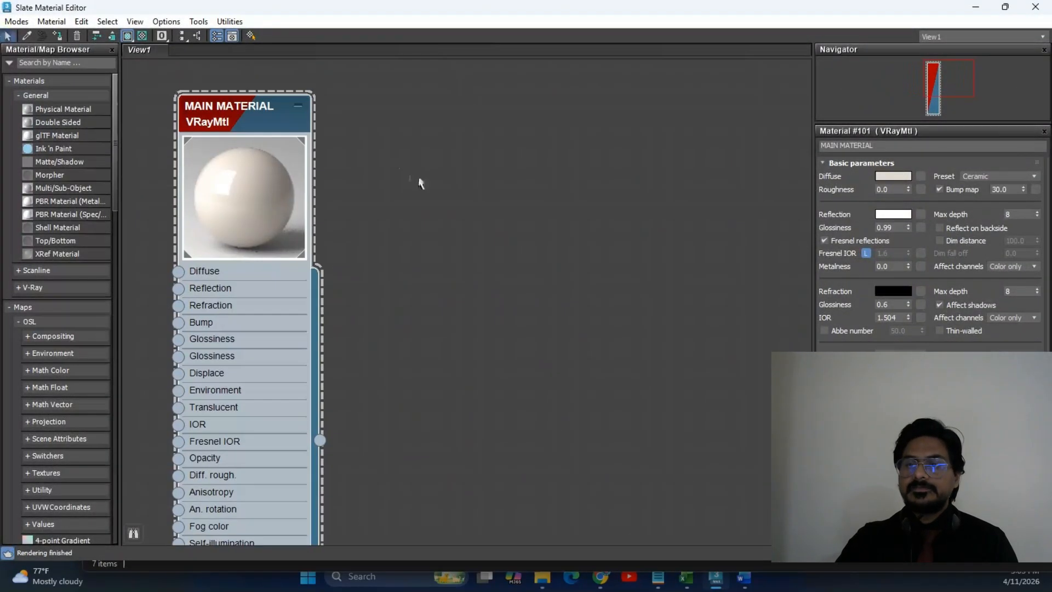
# Open the Slate canvas node-creation menu, then dismiss it.
pyautogui.moveTo(544, 200); pyautogui.dragTo(454, 192, button='middle')
pyautogui.rightClick(455, 192)
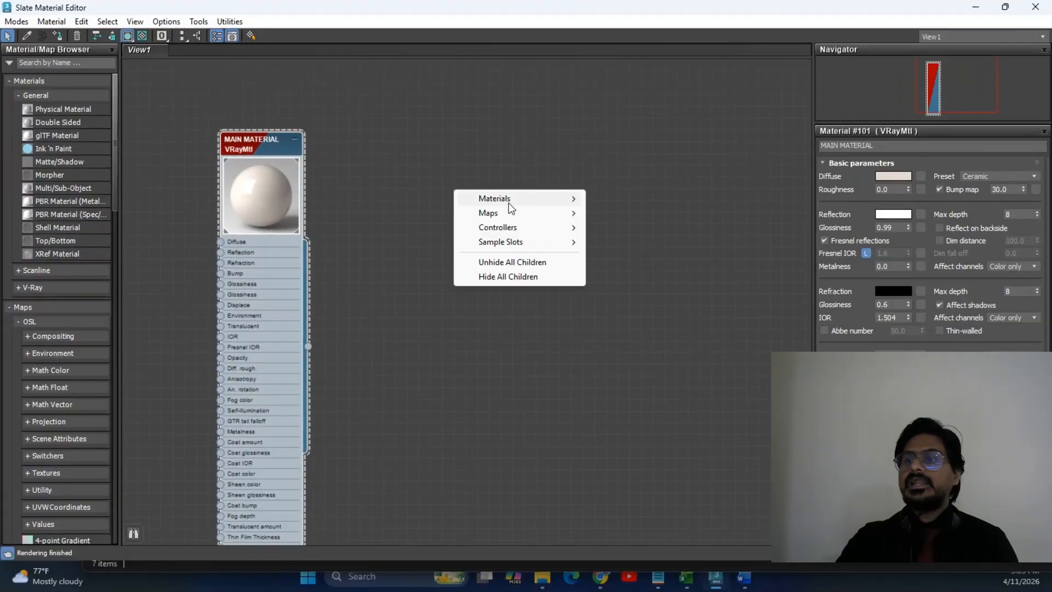
pyautogui.moveTo(508, 200)
pyautogui.moveTo(630, 226)
pyautogui.click(633, 147)
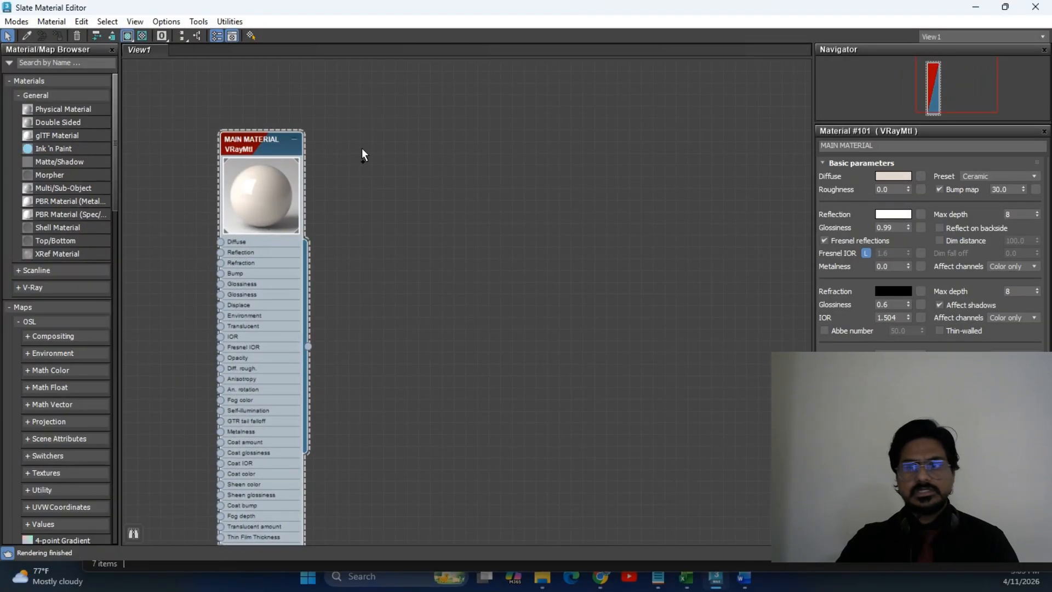
# Paste two independent copies of the selected object.
pyautogui.hotkey('ctrl', 'v')
pyautogui.click(475, 252)
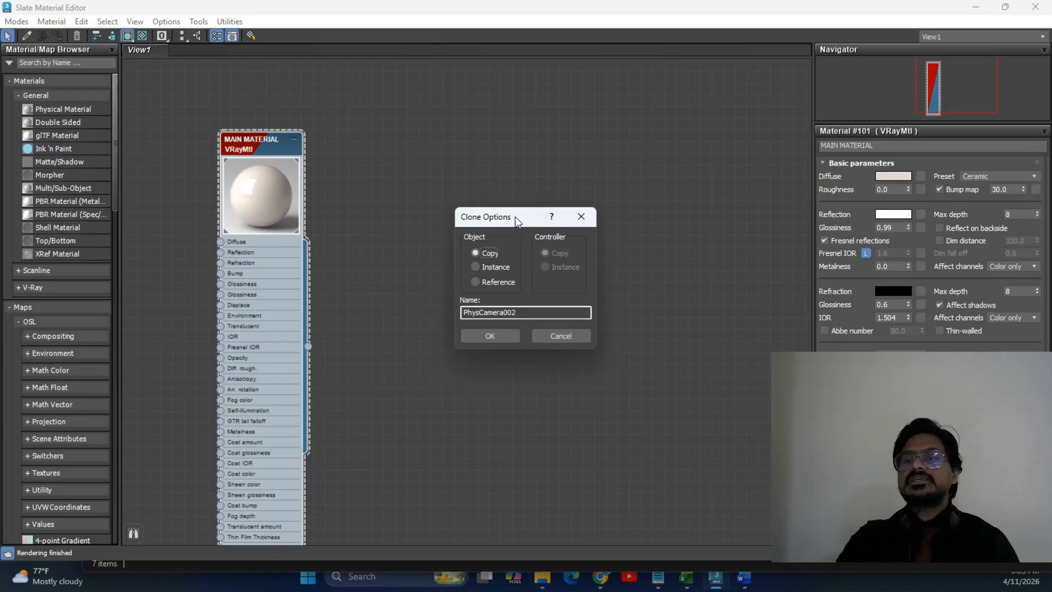
pyautogui.click(499, 321)
pyautogui.scroll(-3, 438, 265)
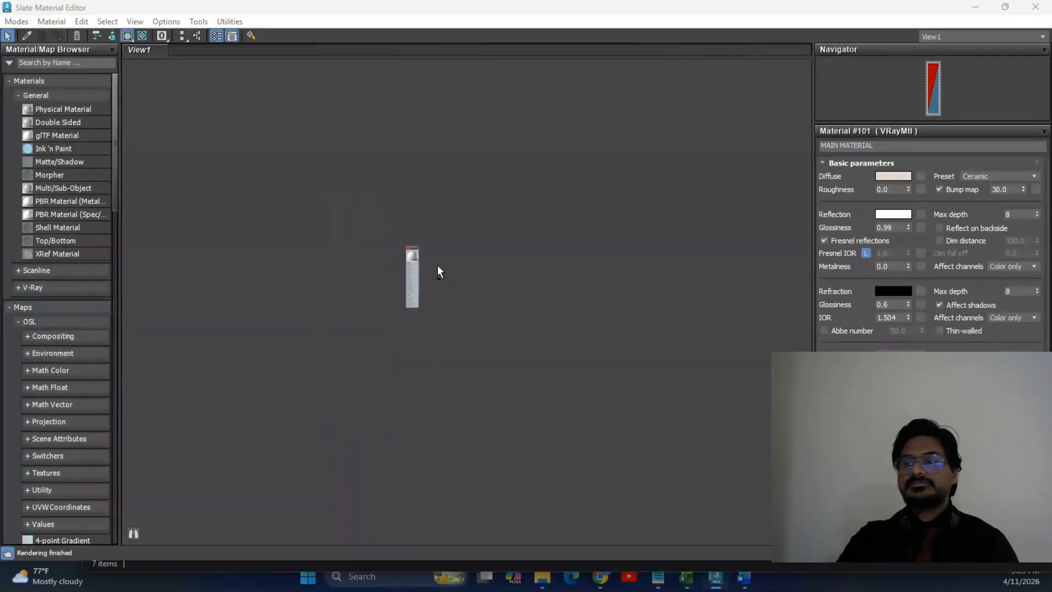
pyautogui.scroll(3, 437, 265)
pyautogui.scroll(-6, 524, 274)
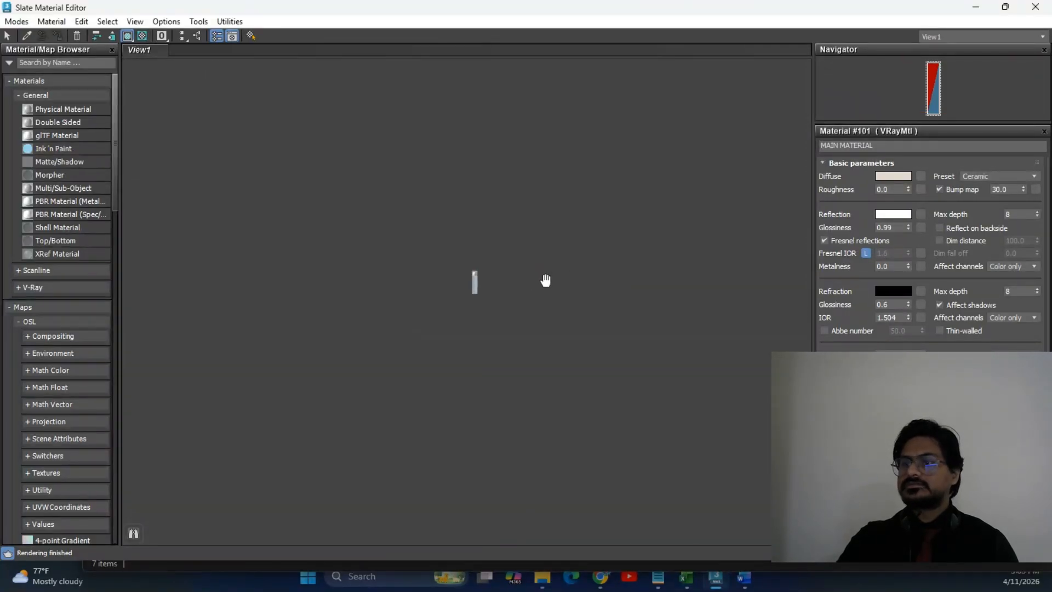
pyautogui.scroll(6, 575, 274)
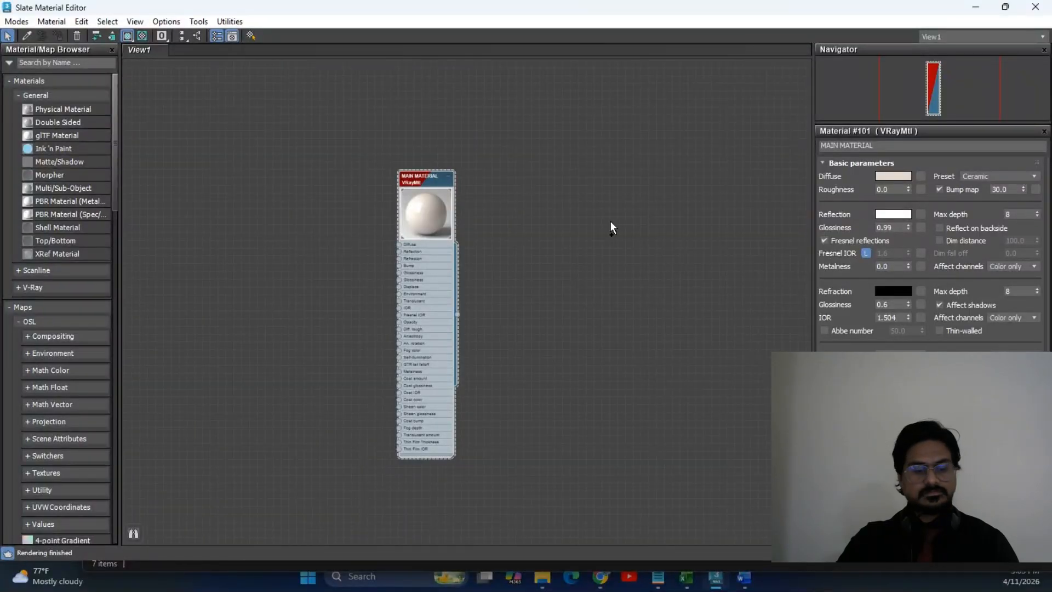
pyautogui.hotkey('ctrl', 'v')
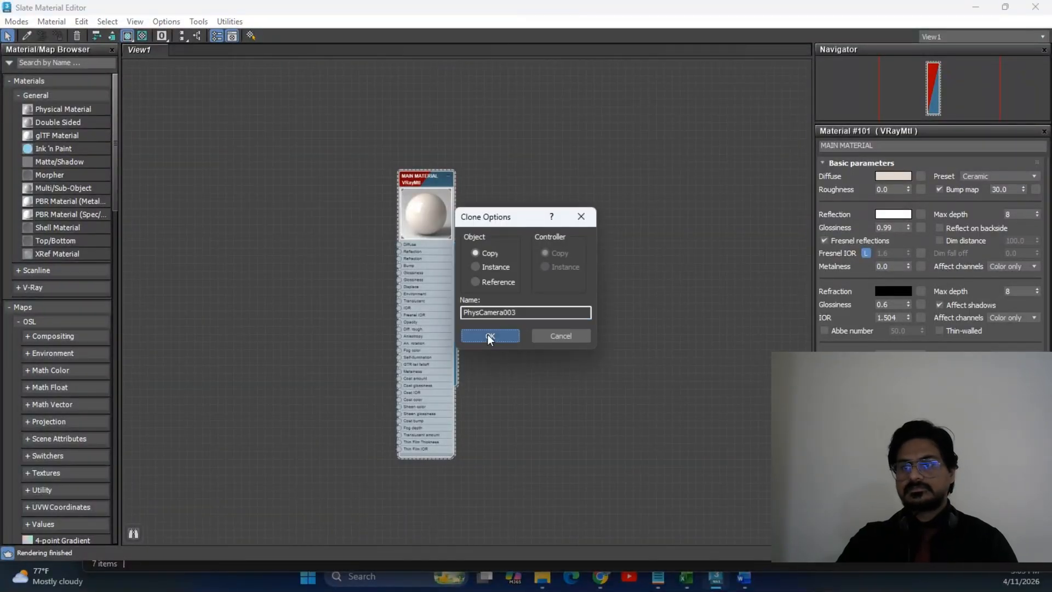
pyautogui.click(488, 336)
# Move MAIN MATERIAL left and create a new VRayMtl node, Material #103.
pyautogui.moveTo(662, 127); pyautogui.dragTo(308, 199)
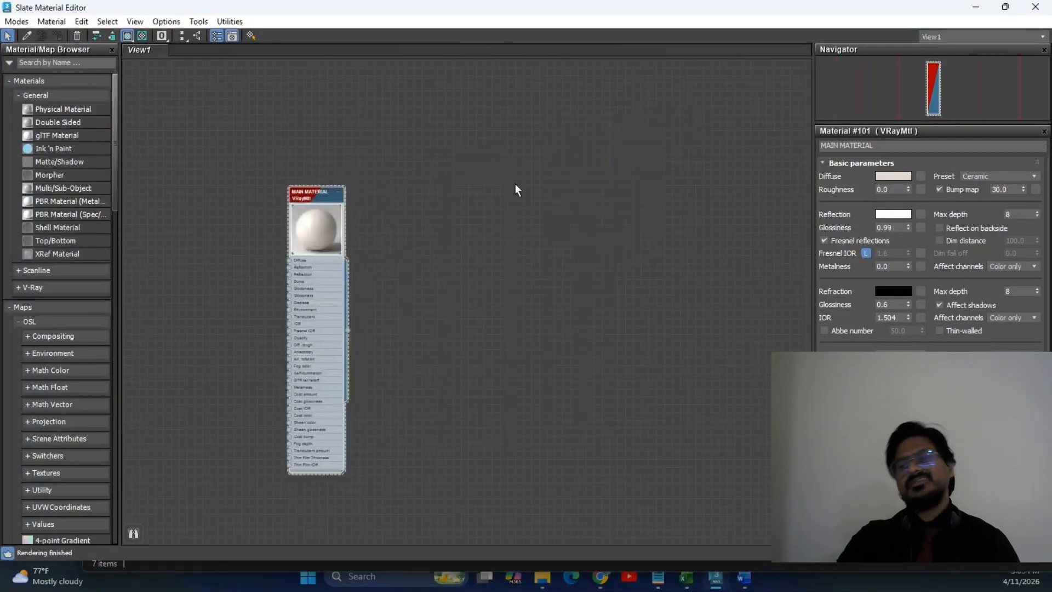
pyautogui.rightClick(438, 214)
pyautogui.moveTo(463, 207)
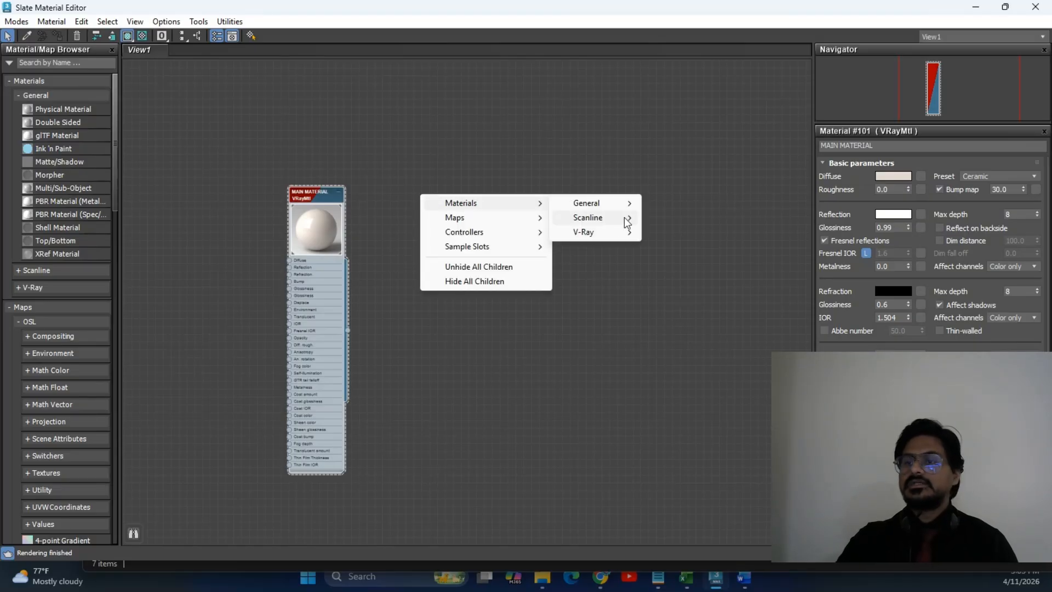
pyautogui.moveTo(620, 233)
pyautogui.click(711, 407)
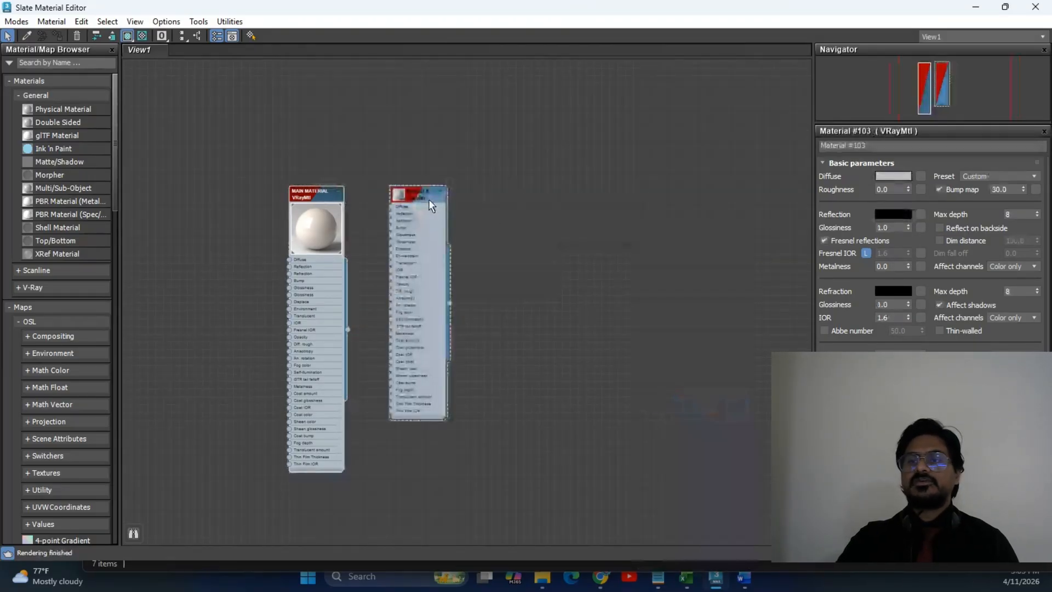
pyautogui.moveTo(440, 210); pyautogui.dragTo(540, 168)
pyautogui.press('z')
pyautogui.moveTo(412, 210); pyautogui.dragTo(503, 201, button='middle')
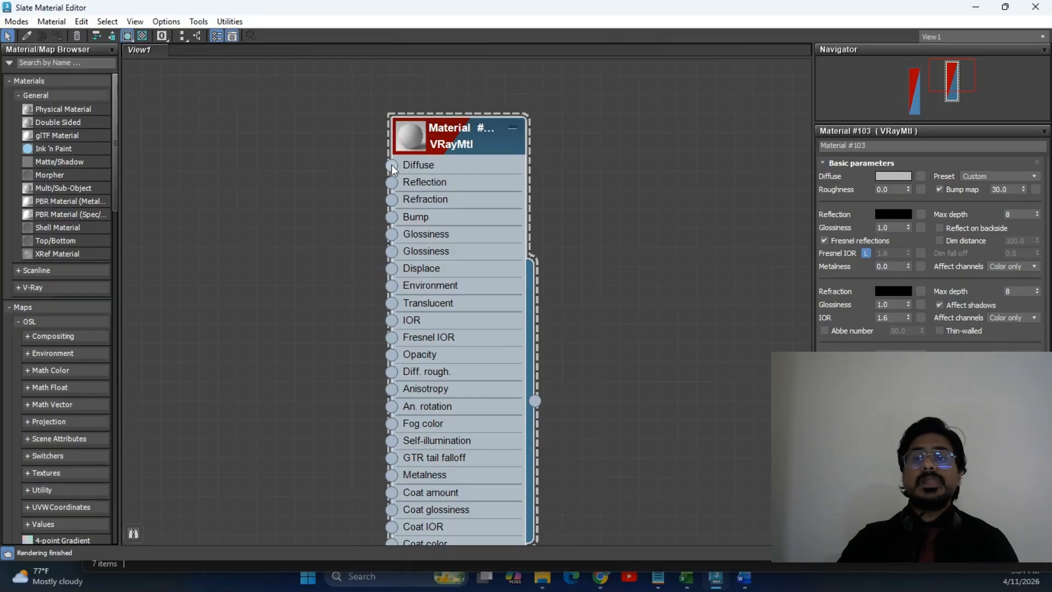
pyautogui.moveTo(248, 193); pyautogui.dragTo(248, 193)
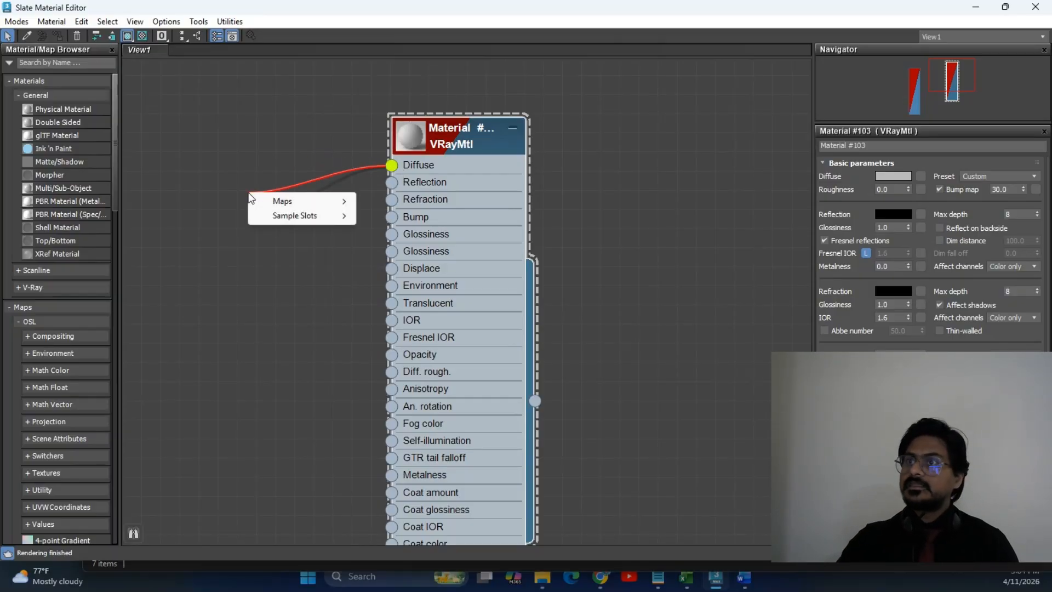
pyautogui.click(254, 160)
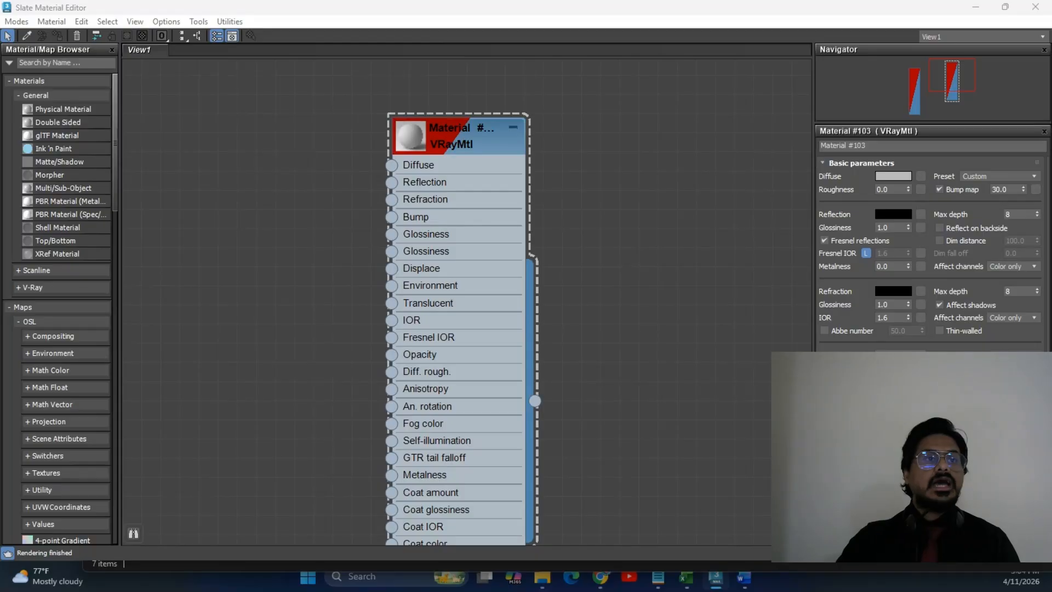
pyautogui.hotkey('alt', 'Tab')
pyautogui.moveTo(498, 153); pyautogui.dragTo(244, 158)
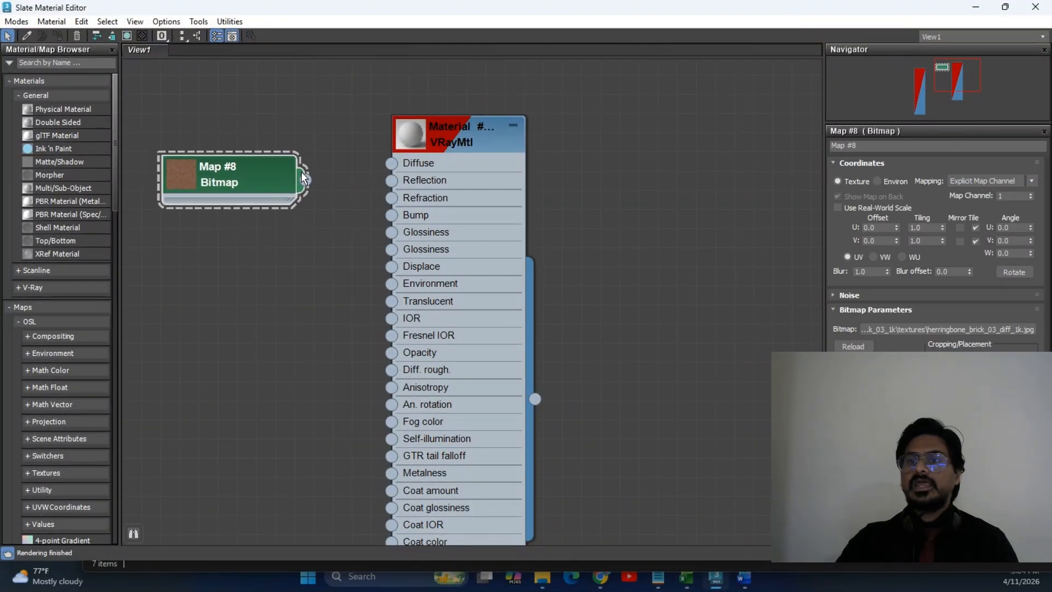
pyautogui.moveTo(323, 178); pyautogui.dragTo(392, 162)
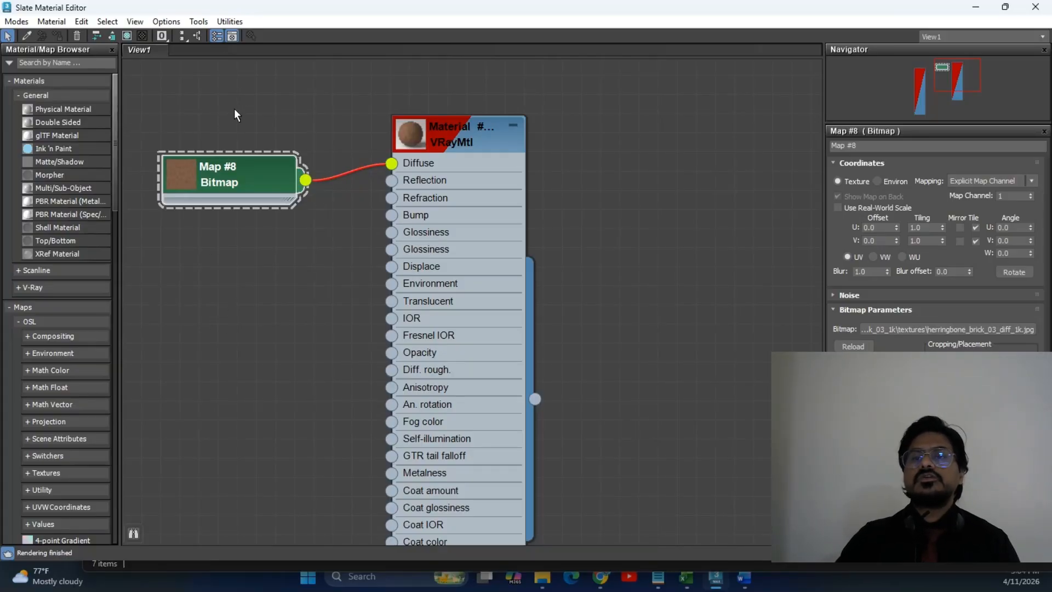
pyautogui.press('Delete')
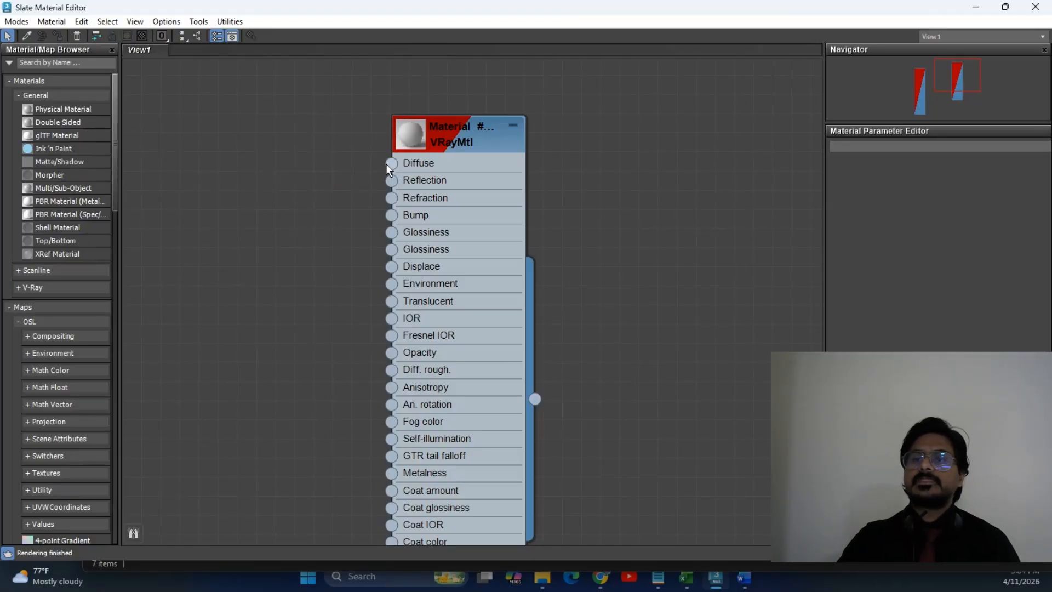
# Add a VRayBitmap map to Material #103's Diffuse input.
pyautogui.moveTo(309, 135); pyautogui.dragTo(242, 152)
pyautogui.moveTo(299, 177)
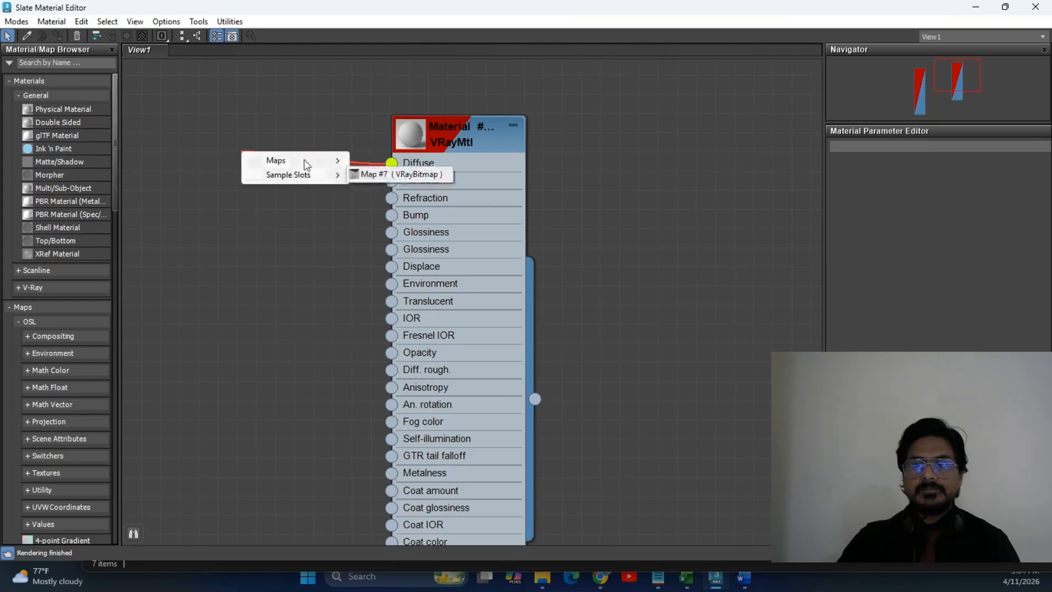
pyautogui.moveTo(401, 238)
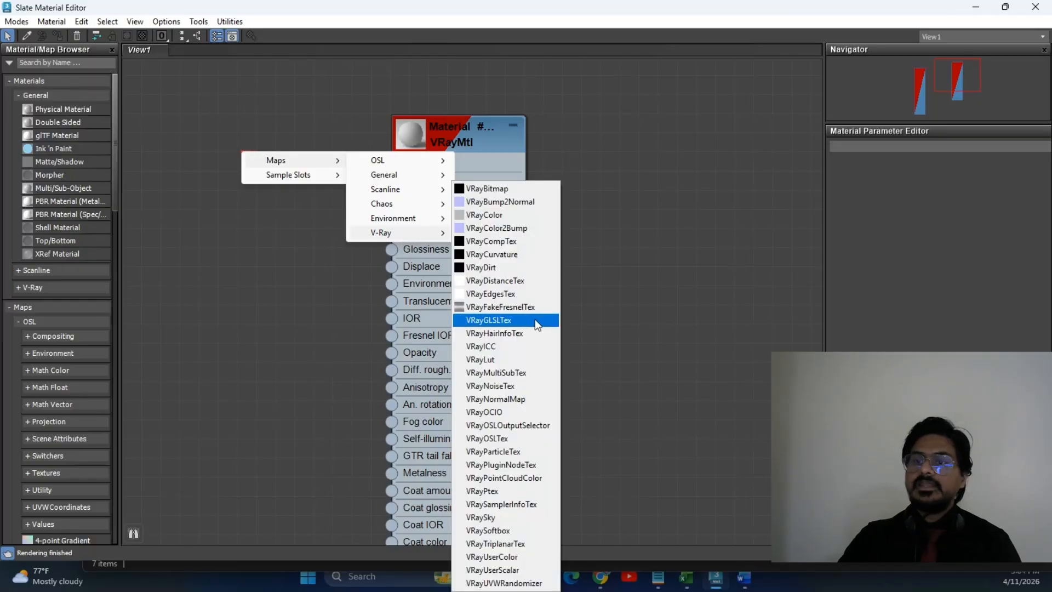
pyautogui.click(508, 189)
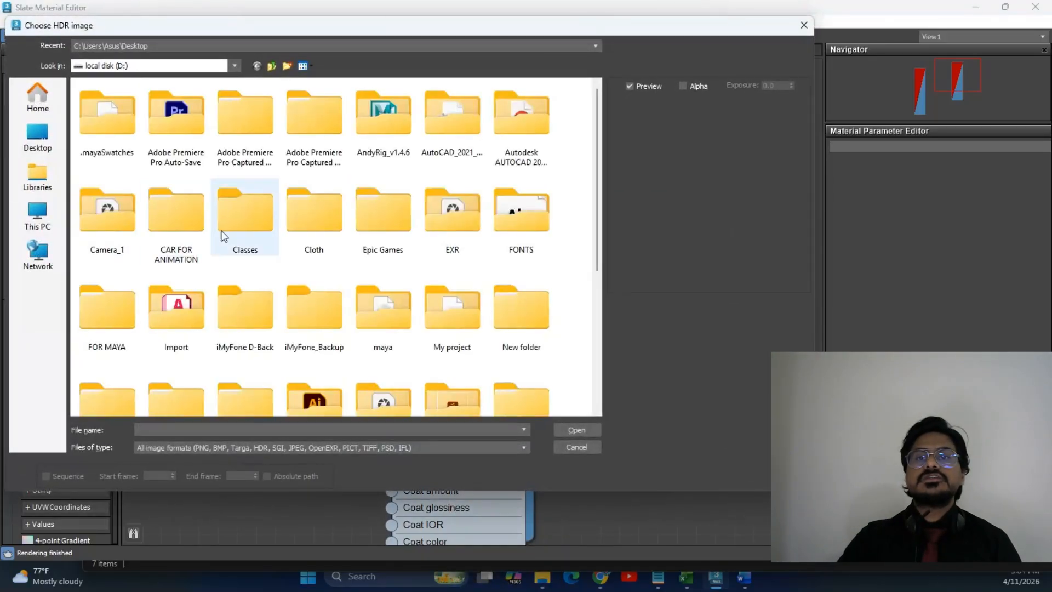
pyautogui.moveTo(440, 30); pyautogui.dragTo(688, 57)
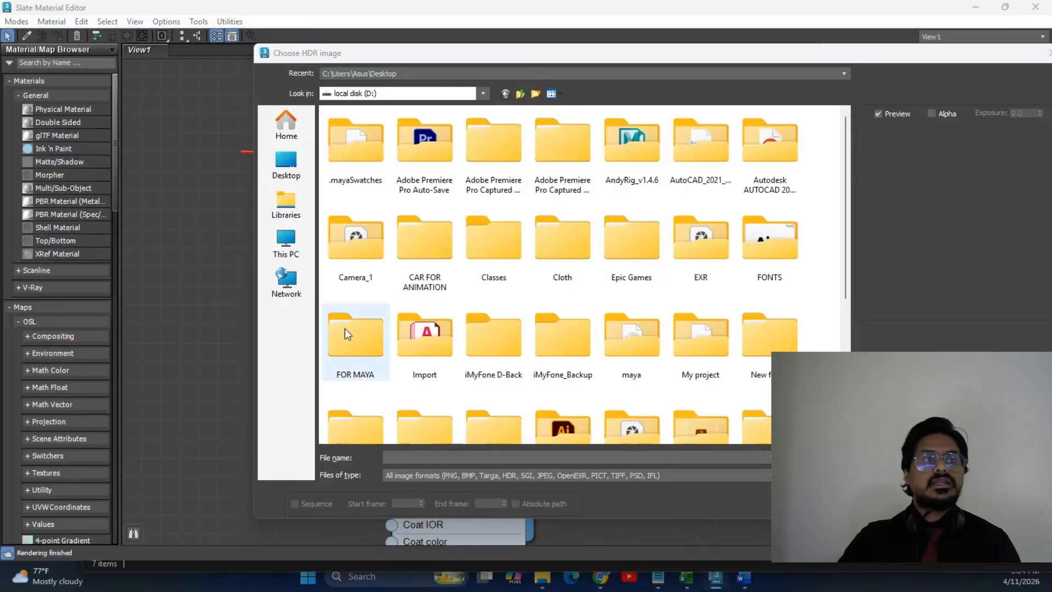
# Load herringbone_brick_03_diff_1k from the downloaded textures folder into the bitmap.
pyautogui.hotkey('alt', 'Tab')
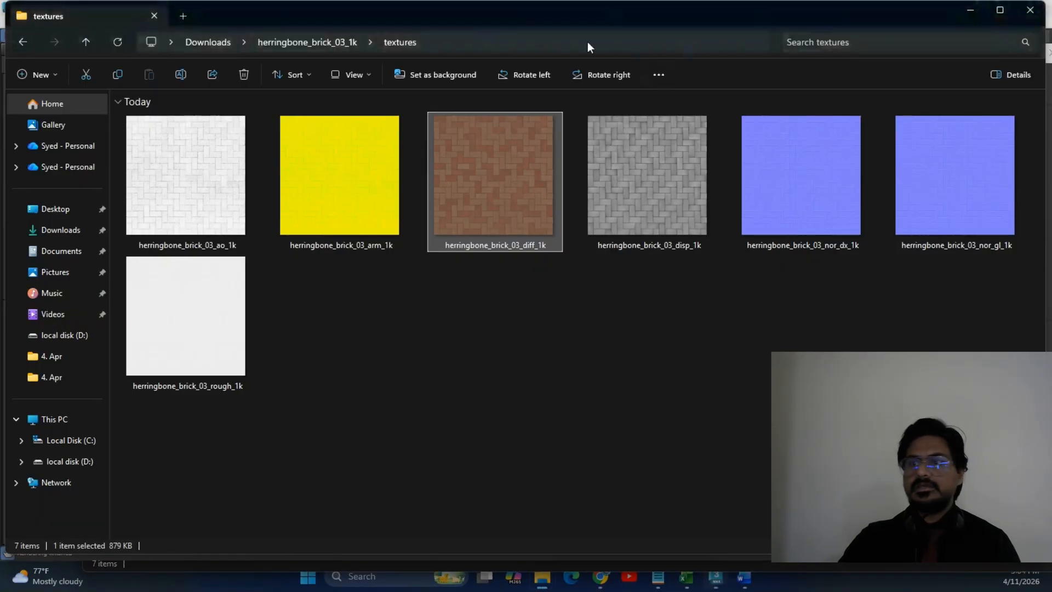
pyautogui.click(570, 40)
pyautogui.hotkey('ctrl', 'c')
pyautogui.hotkey('alt', 'Tab')
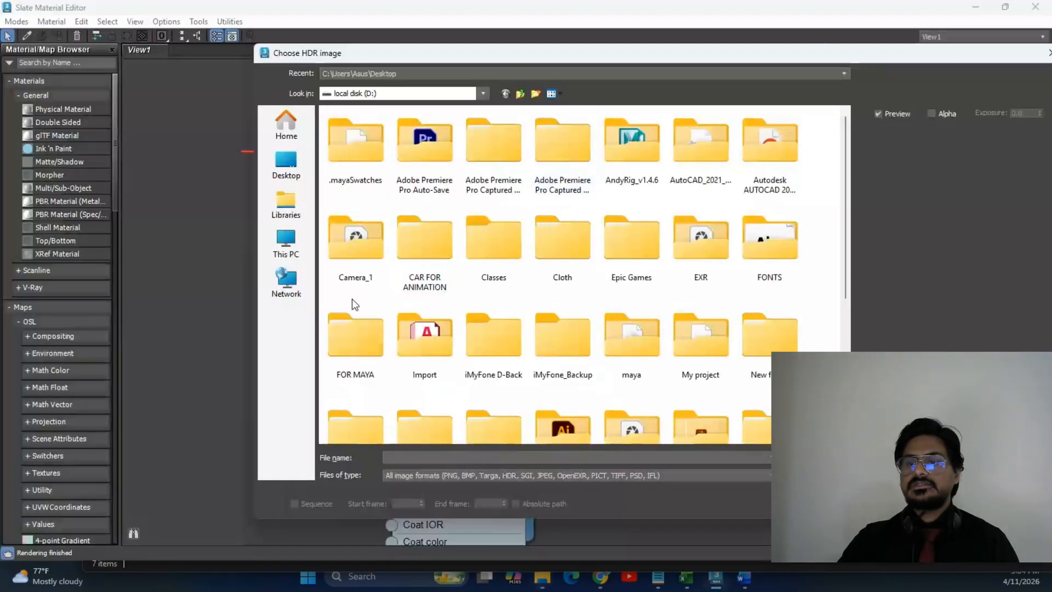
pyautogui.click(629, 458)
pyautogui.hotkey('ctrl', 'v')
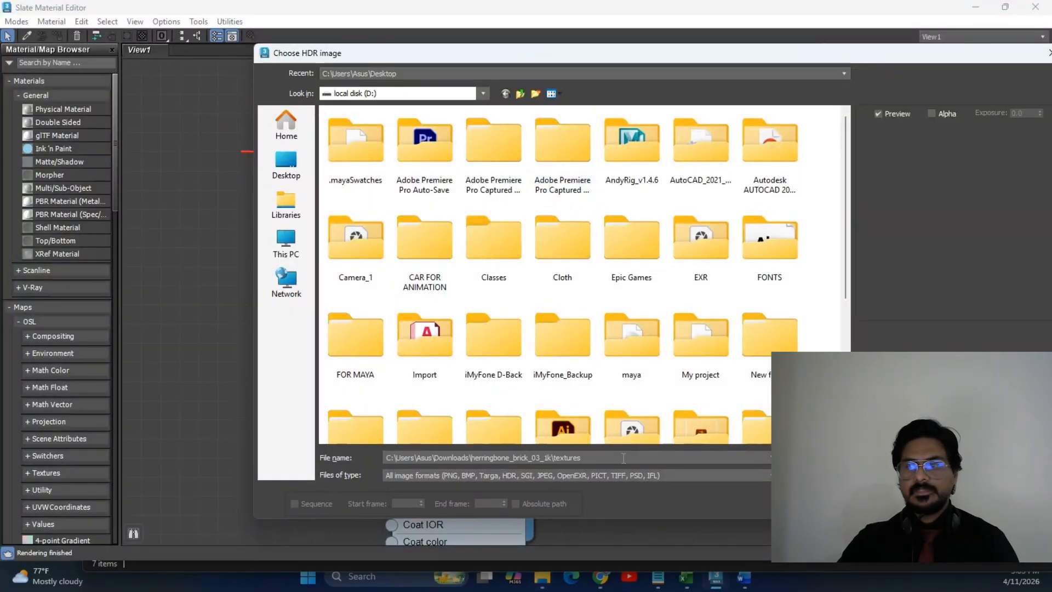
pyautogui.press('Return')
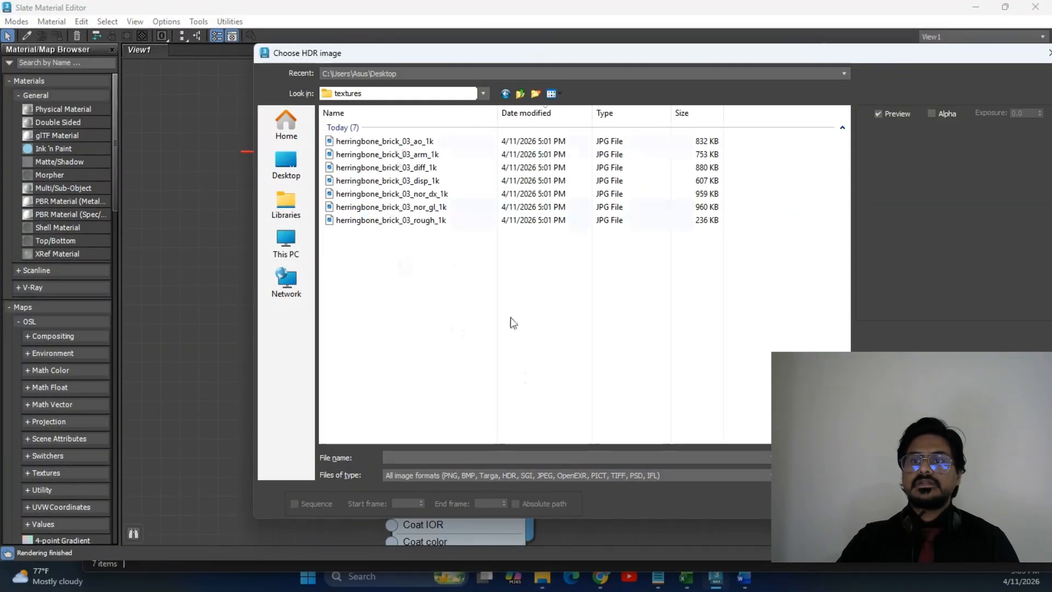
pyautogui.keyDown('ctrl'); pyautogui.scroll(3, 357, 298); pyautogui.keyUp('ctrl')
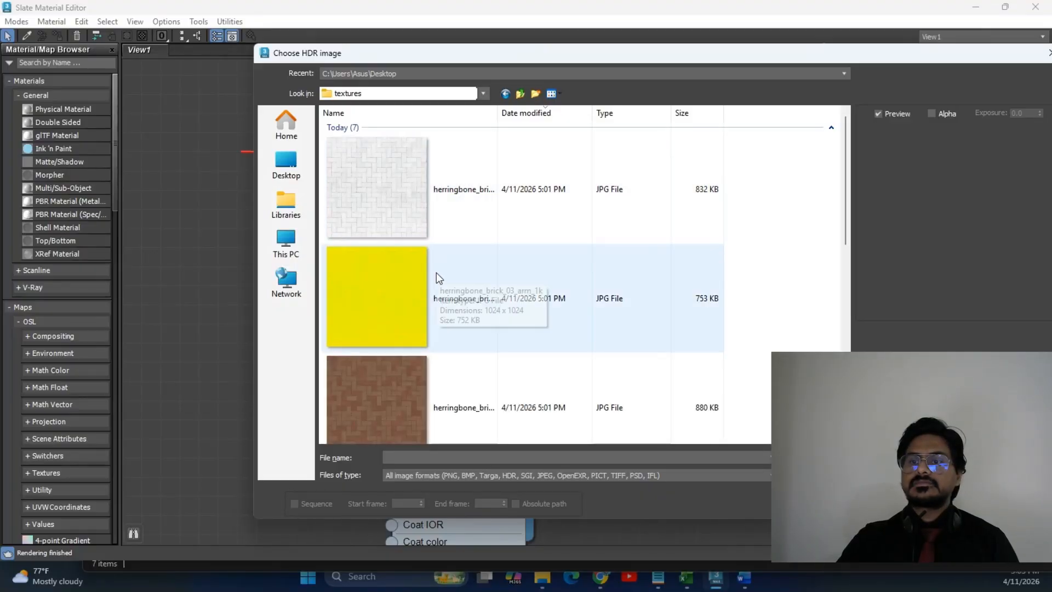
pyautogui.click(390, 389)
pyautogui.press('Return')
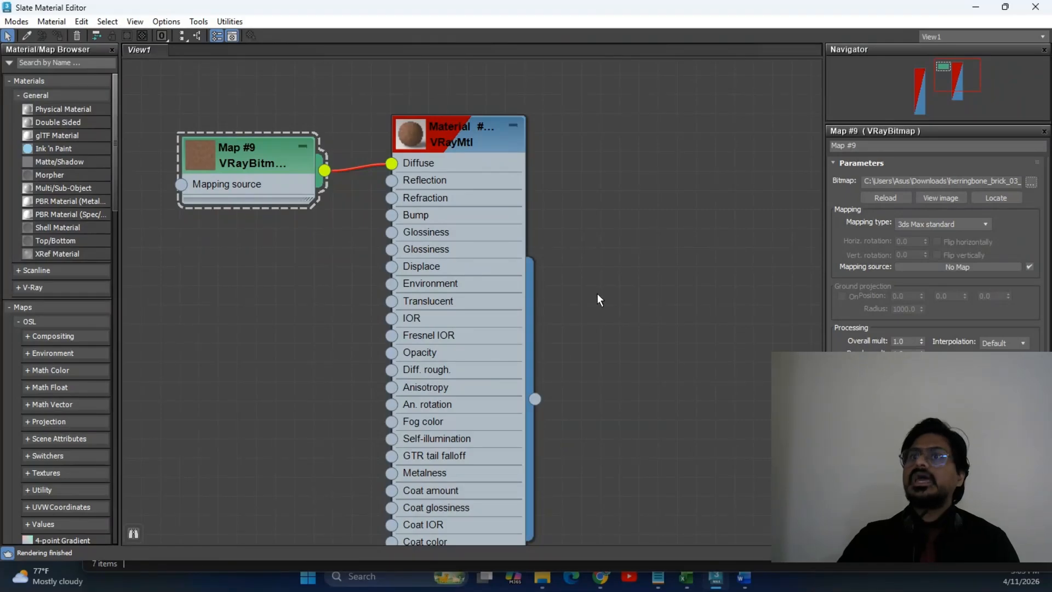
# Recentre the node graph and select the brick bitmap node Map #9.
pyautogui.scroll(-2, 600, 294)
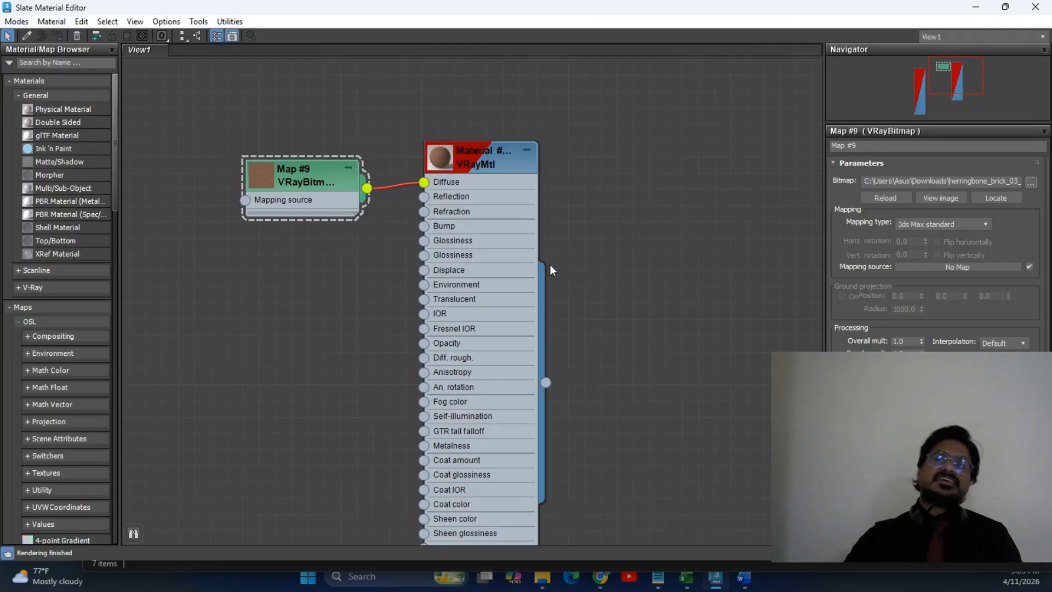
pyautogui.moveTo(348, 342); pyautogui.dragTo(389, 362, button='middle')
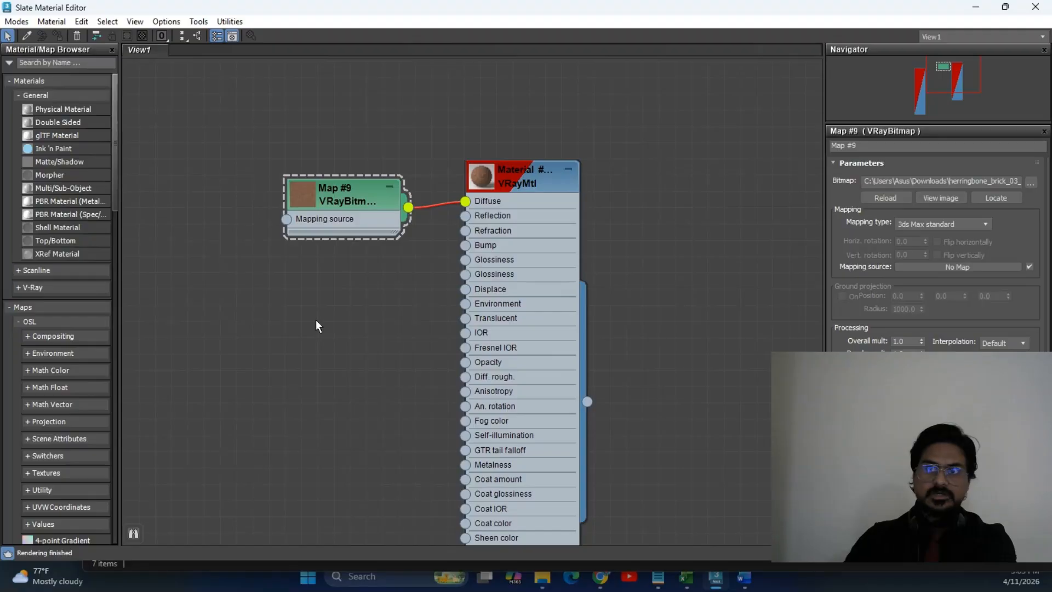
pyautogui.scroll(5, 367, 270)
pyautogui.moveTo(286, 145); pyautogui.dragTo(286, 192, button='middle')
pyautogui.click(326, 191)
pyautogui.scroll(-1, 362, 265)
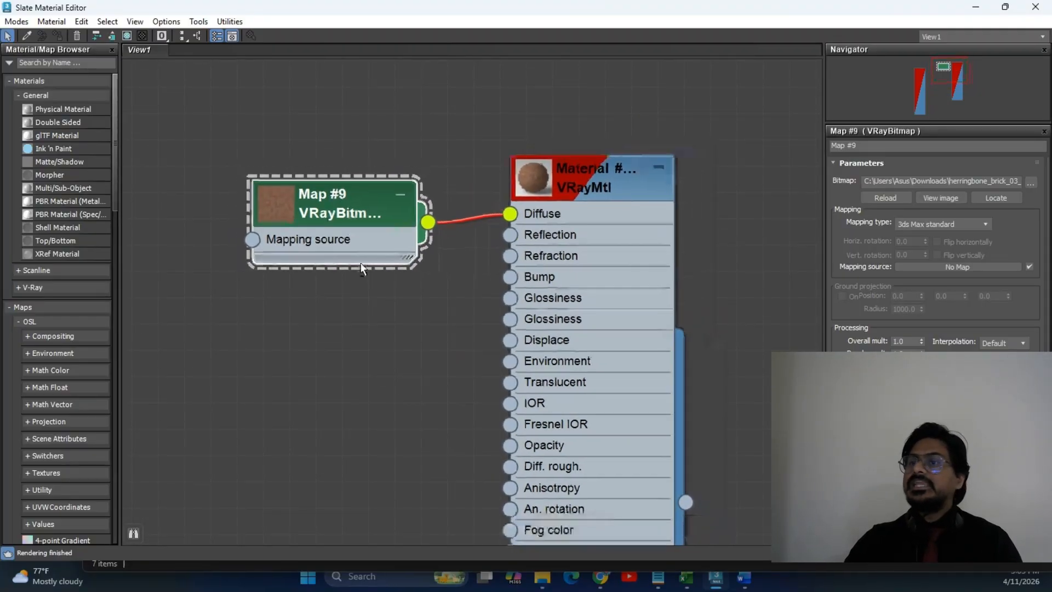
pyautogui.scroll(-2, 361, 269)
# Switch to the Perspective view and hide the PhysCamera001 camera.
pyautogui.doubleClick(545, 10)
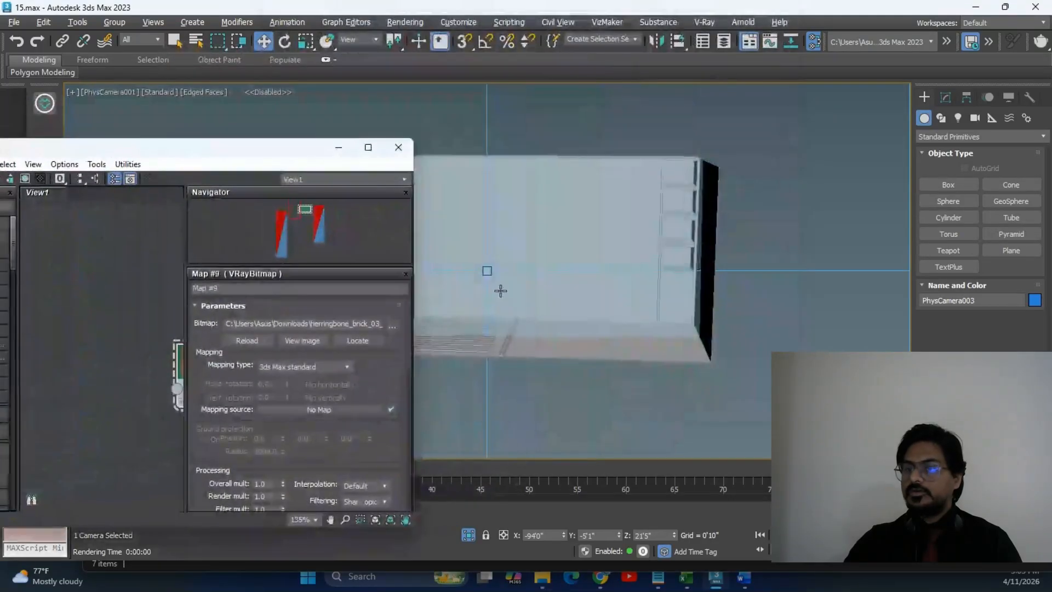
pyautogui.moveTo(578, 324); pyautogui.dragTo(582, 328, button='middle')
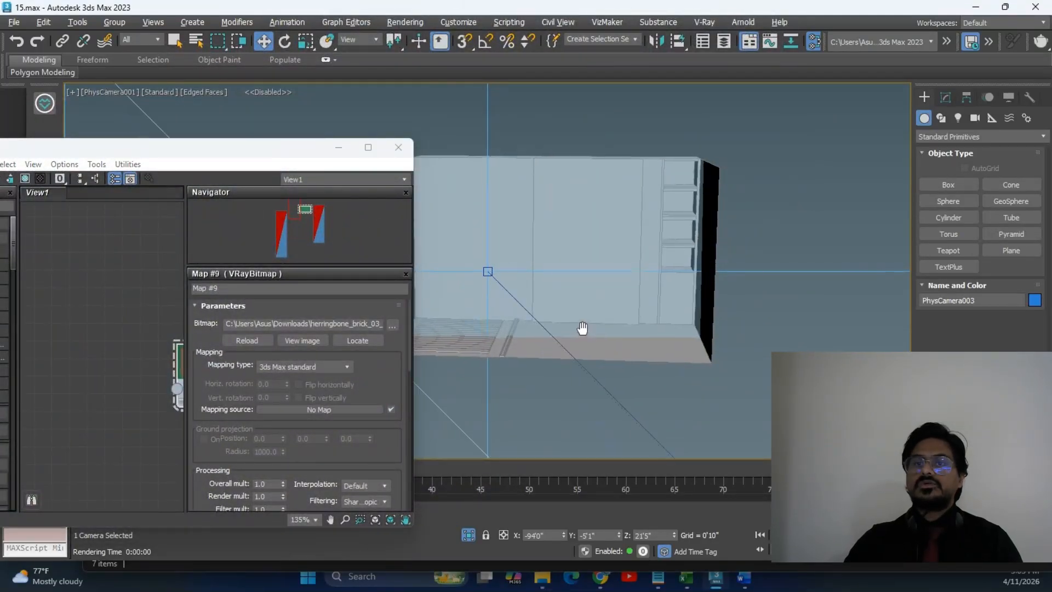
pyautogui.press('p')
pyautogui.scroll(-4, 619, 294)
pyautogui.click(860, 259)
pyautogui.click(620, 293)
pyautogui.rightClick(623, 294)
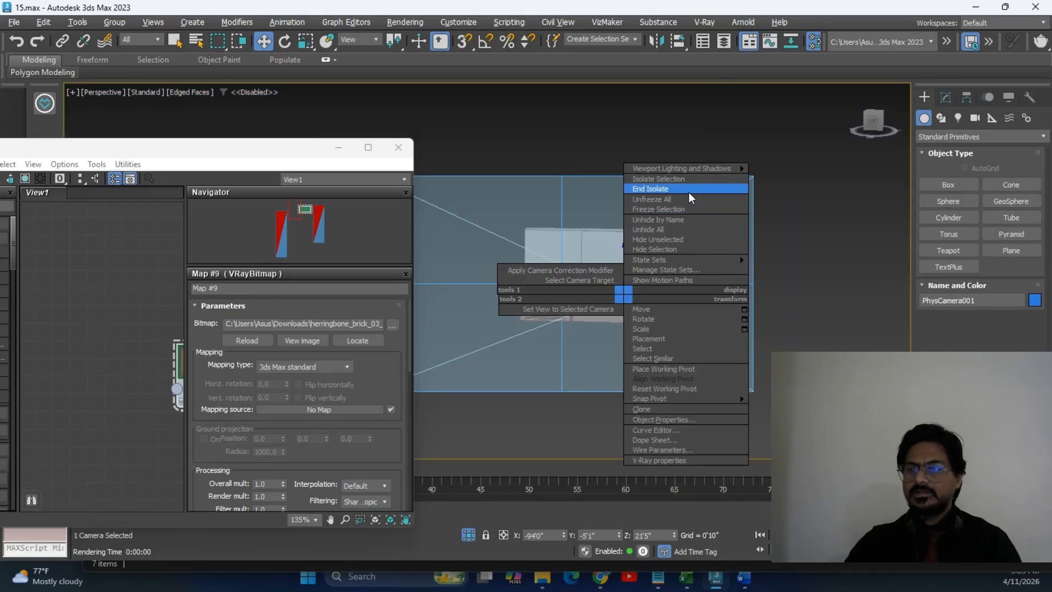
pyautogui.click(689, 249)
# Select the room model Cone001 and expand its Editable Poly sub-object levels.
pyautogui.scroll(5, 629, 324)
pyautogui.scroll(-4, 658, 340)
pyautogui.moveTo(658, 340); pyautogui.dragTo(645, 285, button='middle')
pyautogui.click(588, 322)
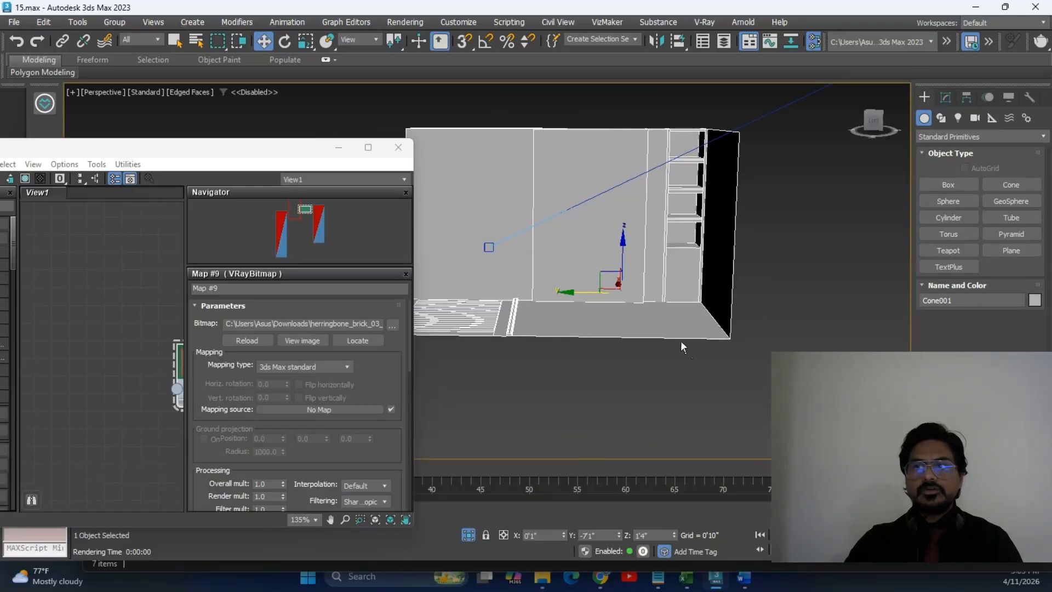
pyautogui.click(946, 97)
pyautogui.scroll(-4, 1003, 313)
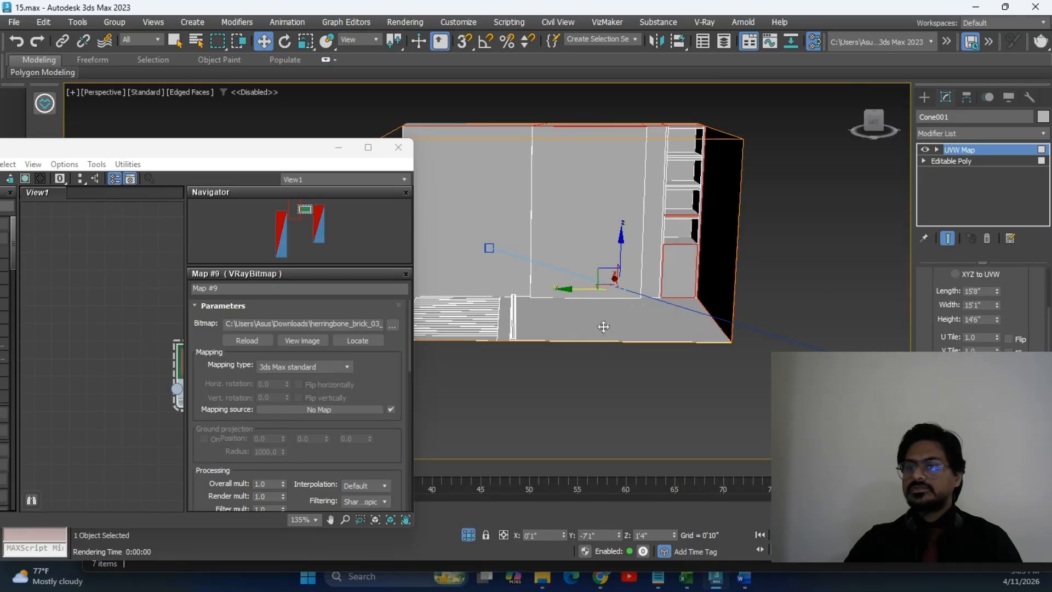
pyautogui.click(970, 162)
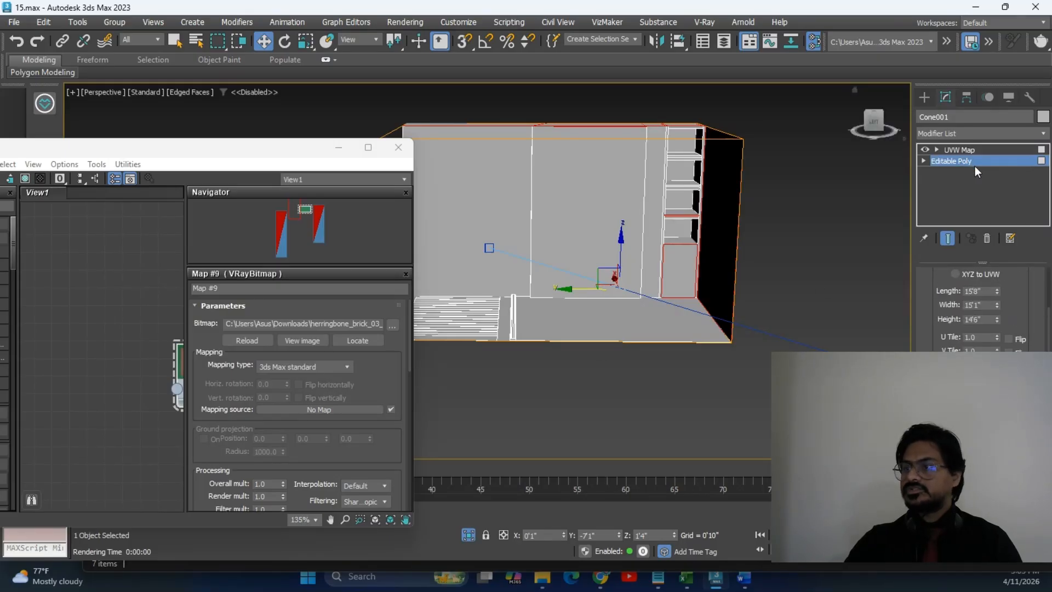
pyautogui.click(924, 161)
# Select the floor polygon of Cone001 and view it from another angle.
pyautogui.scroll(-5, 772, 262)
pyautogui.scroll(5, 766, 252)
pyautogui.moveTo(766, 252); pyautogui.dragTo(723, 270, button='middle')
pyautogui.scroll(-5, 984, 322)
pyautogui.scroll(5, 984, 322)
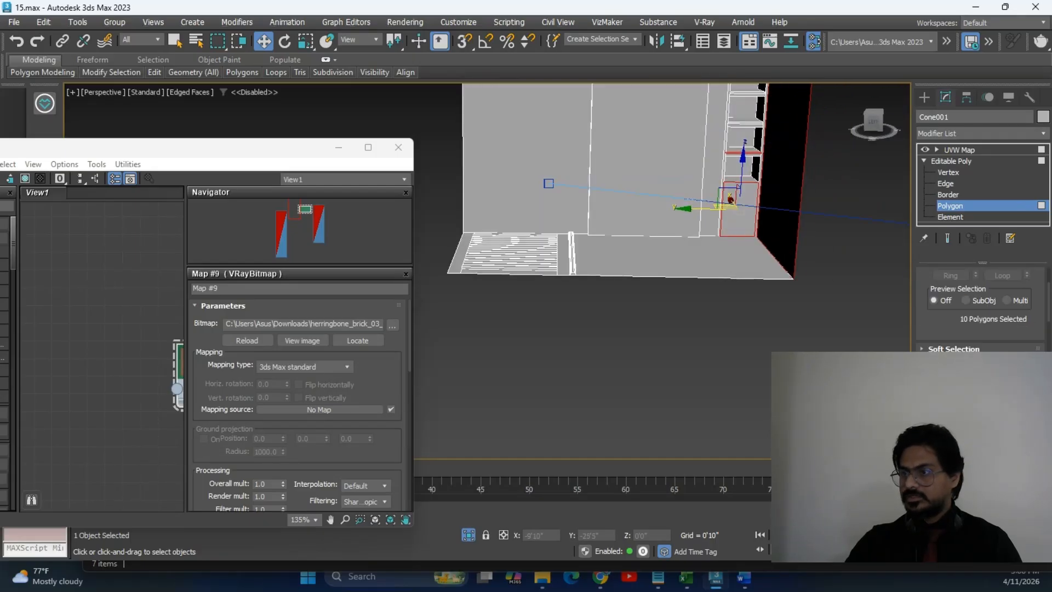
pyautogui.click(674, 252)
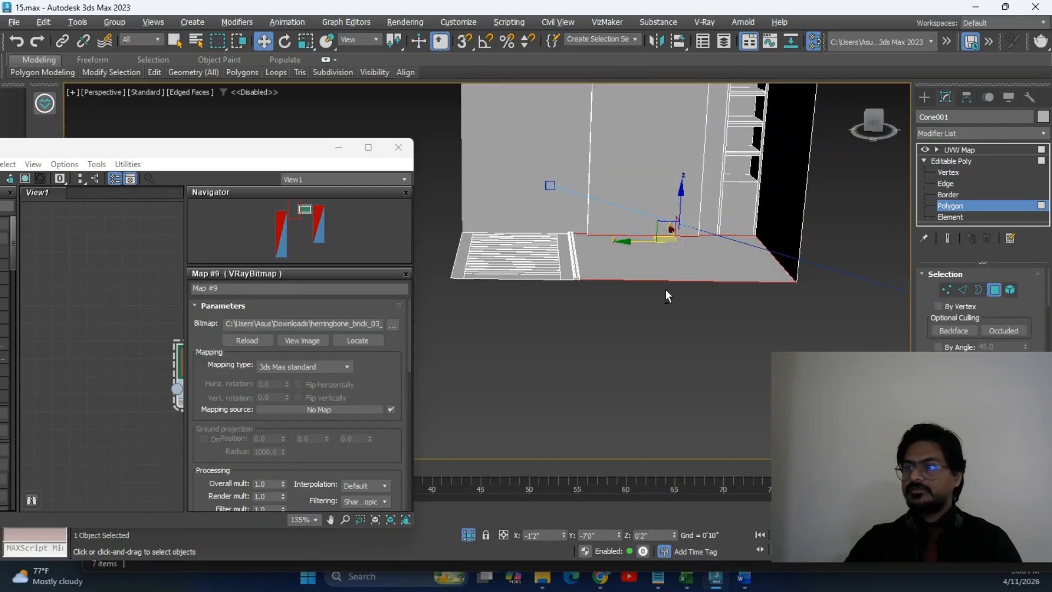
pyautogui.keyDown('alt'); pyautogui.moveTo(664, 289); pyautogui.dragTo(676, 298, button='middle'); pyautogui.keyUp('alt')
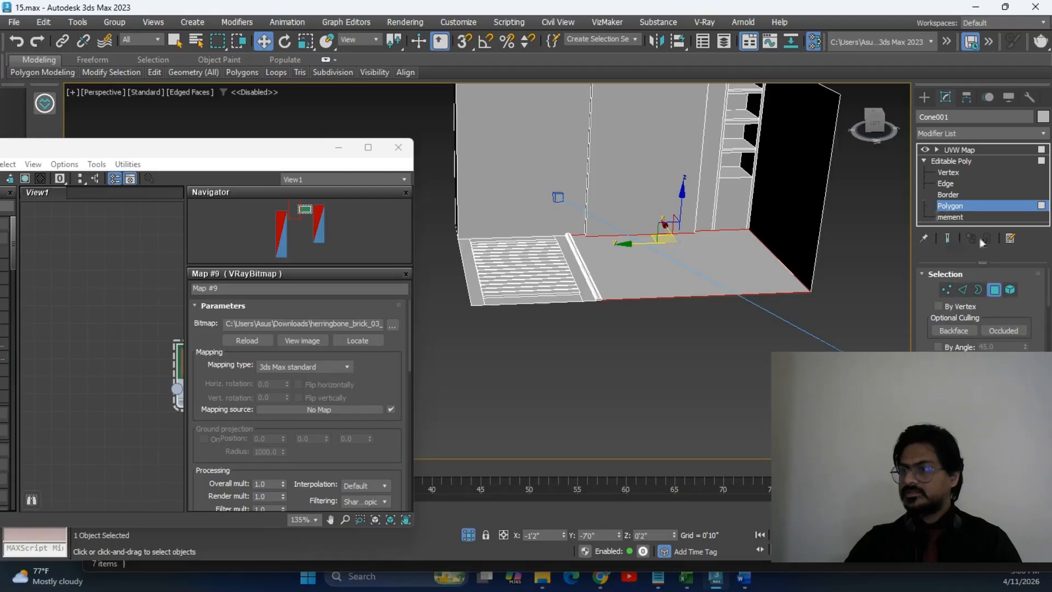
pyautogui.scroll(-5, 764, 259)
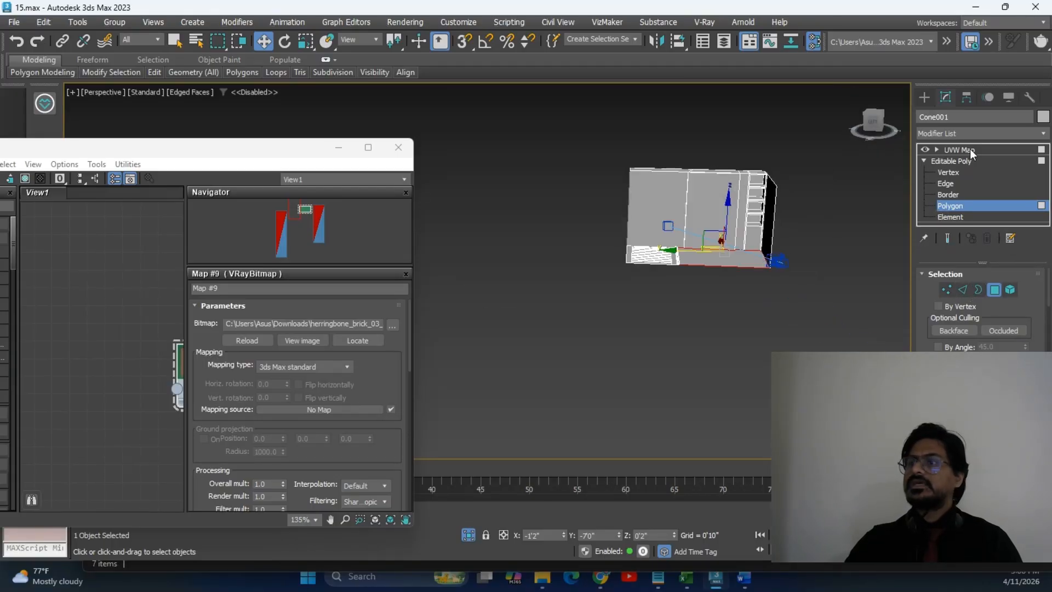
# Convert Cone001 to Editable Poly, then reselect it in Polygon mode.
pyautogui.click(956, 161)
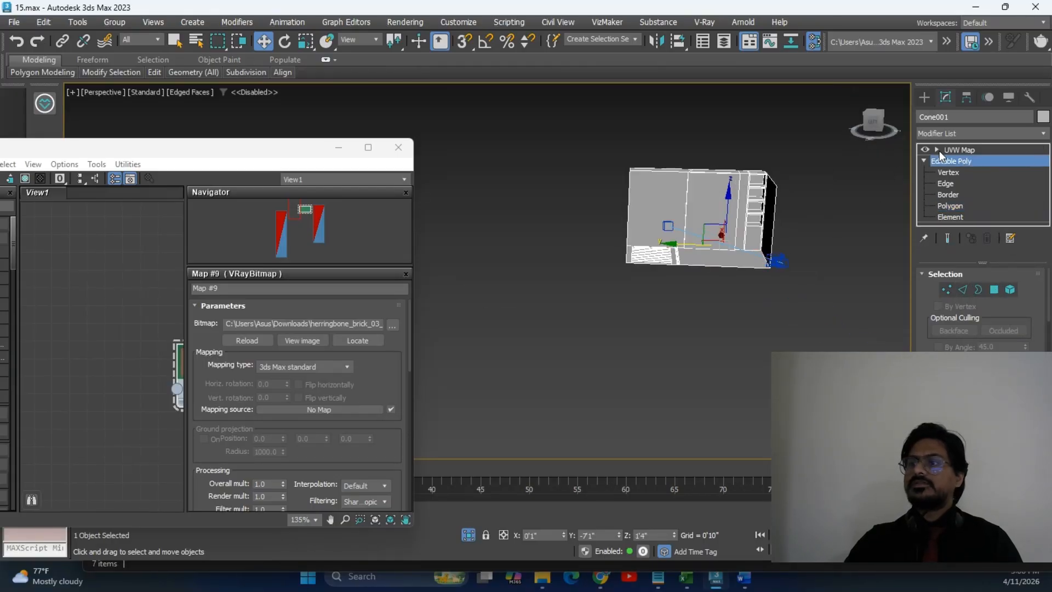
pyautogui.click(924, 97)
pyautogui.click(835, 263)
pyautogui.rightClick(722, 180)
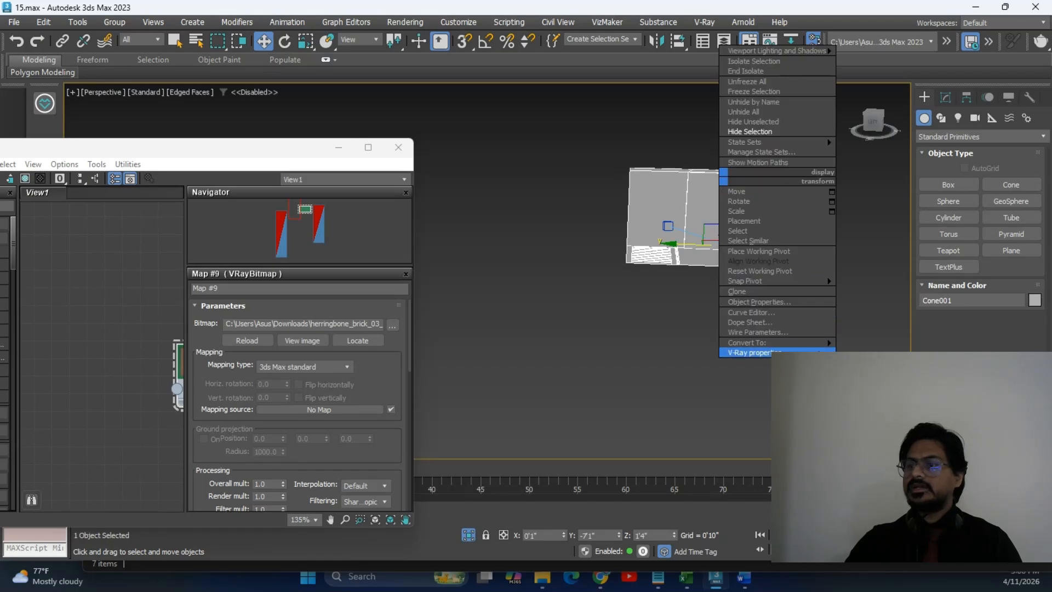
pyautogui.moveTo(816, 343)
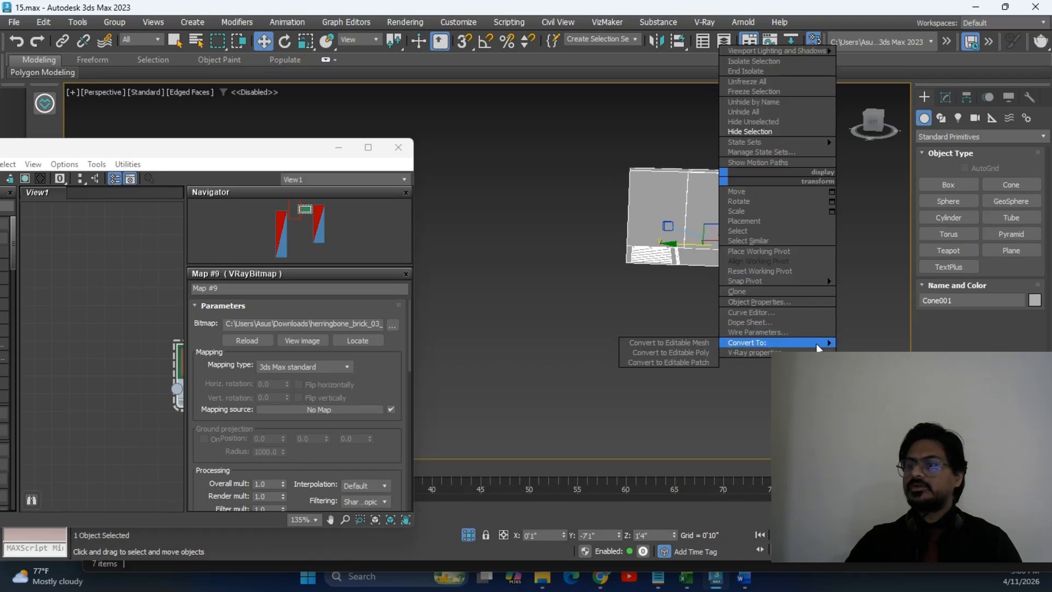
pyautogui.click(706, 352)
pyautogui.click(642, 343)
pyautogui.click(703, 267)
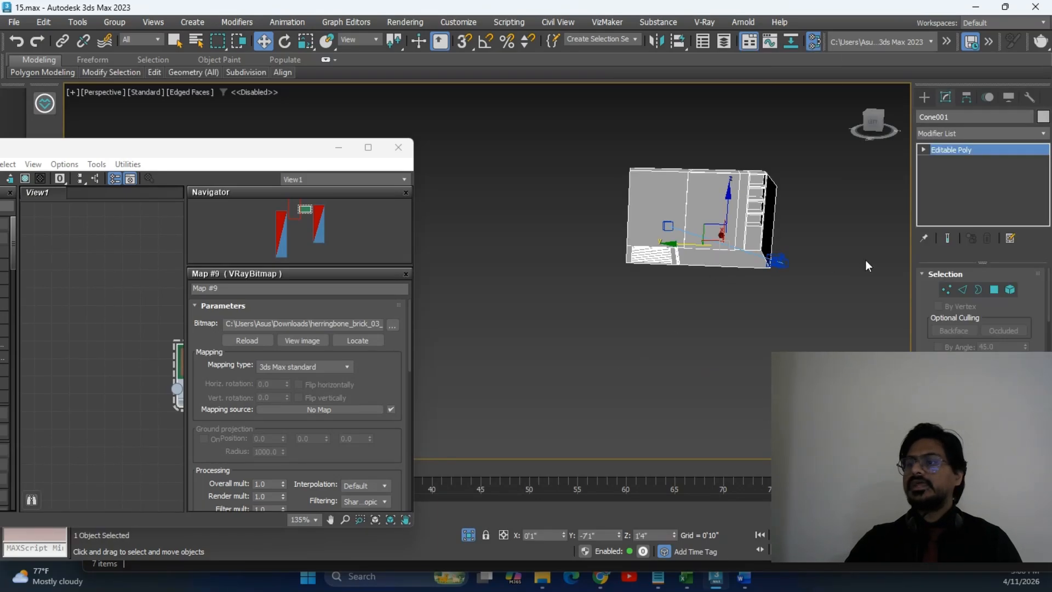
pyautogui.click(999, 289)
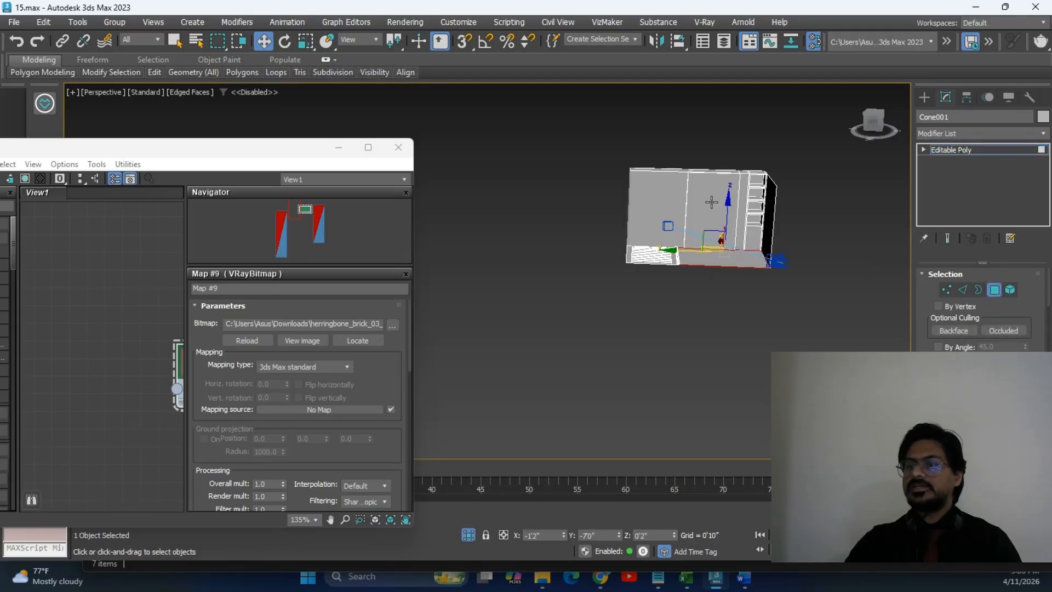
# Bring the material editor on screen and select the room element, returning to Polygon mode.
pyautogui.scroll(8, 712, 226)
pyautogui.moveTo(714, 266); pyautogui.dragTo(753, 280, button='middle')
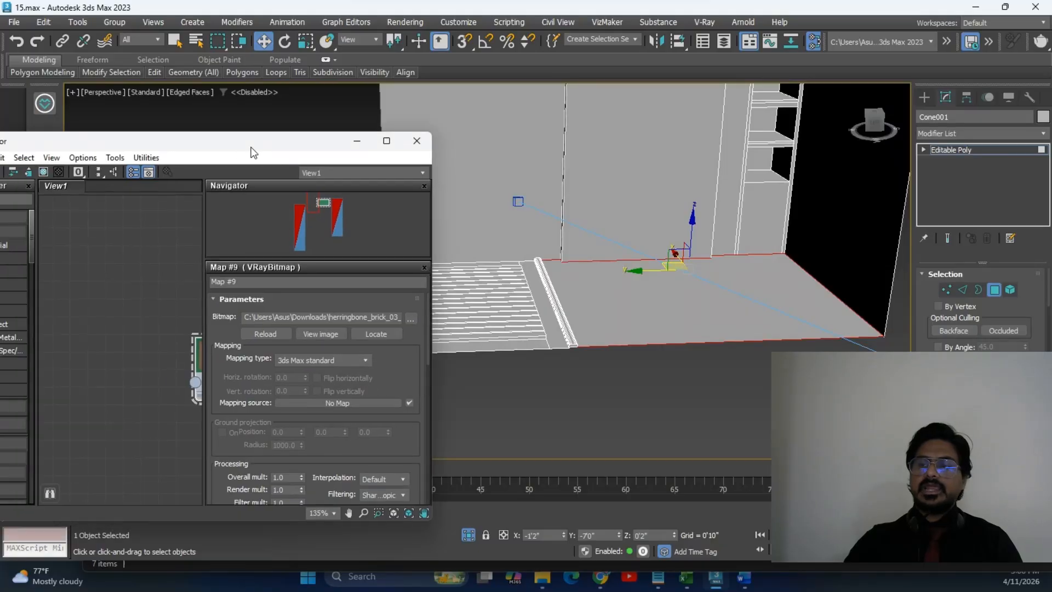
pyautogui.moveTo(232, 153); pyautogui.dragTo(413, 91)
pyautogui.scroll(-5, 308, 268)
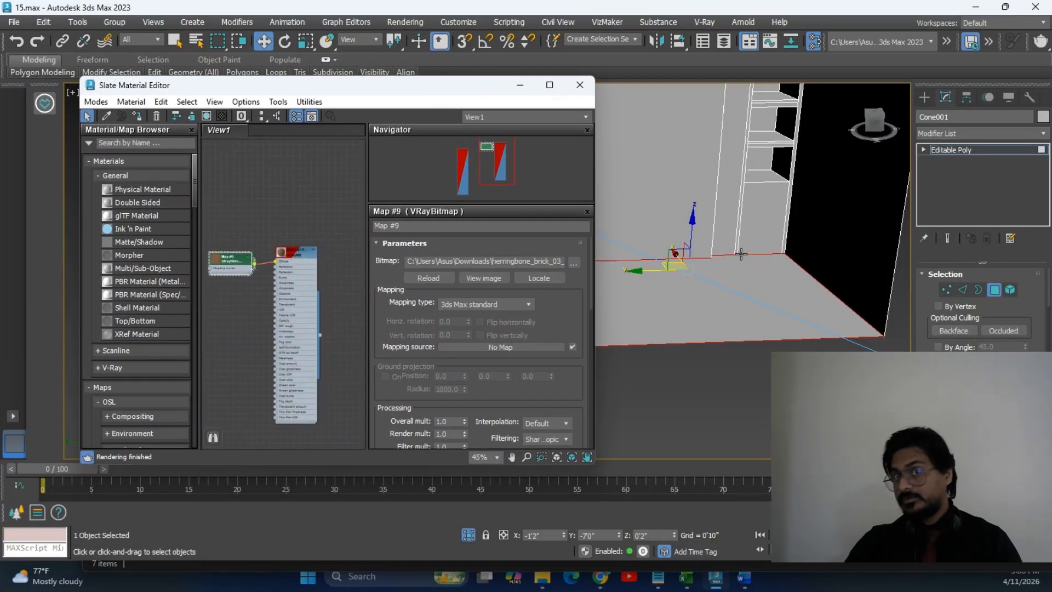
pyautogui.scroll(5, 293, 256)
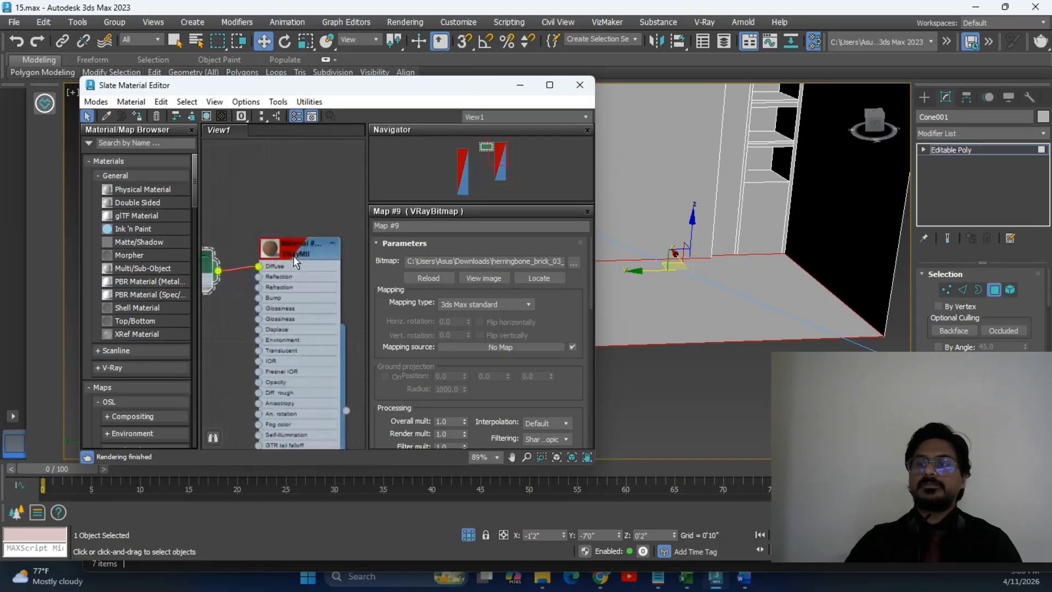
pyautogui.keyDown('alt'); pyautogui.moveTo(723, 263); pyautogui.dragTo(676, 285, button='middle'); pyautogui.keyUp('alt')
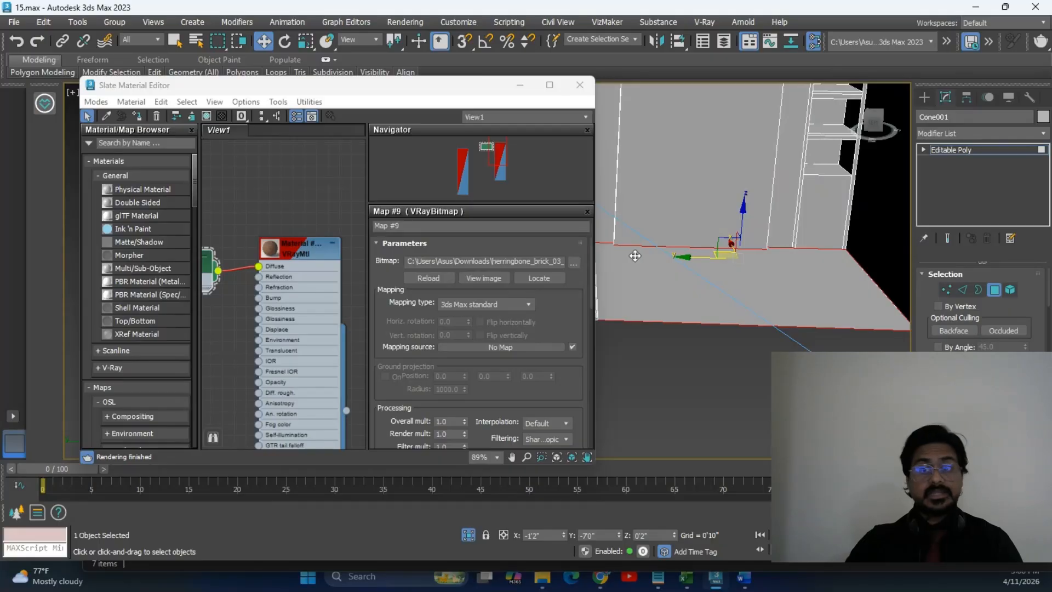
pyautogui.moveTo(276, 72)
pyautogui.click(1011, 289)
pyautogui.click(739, 278)
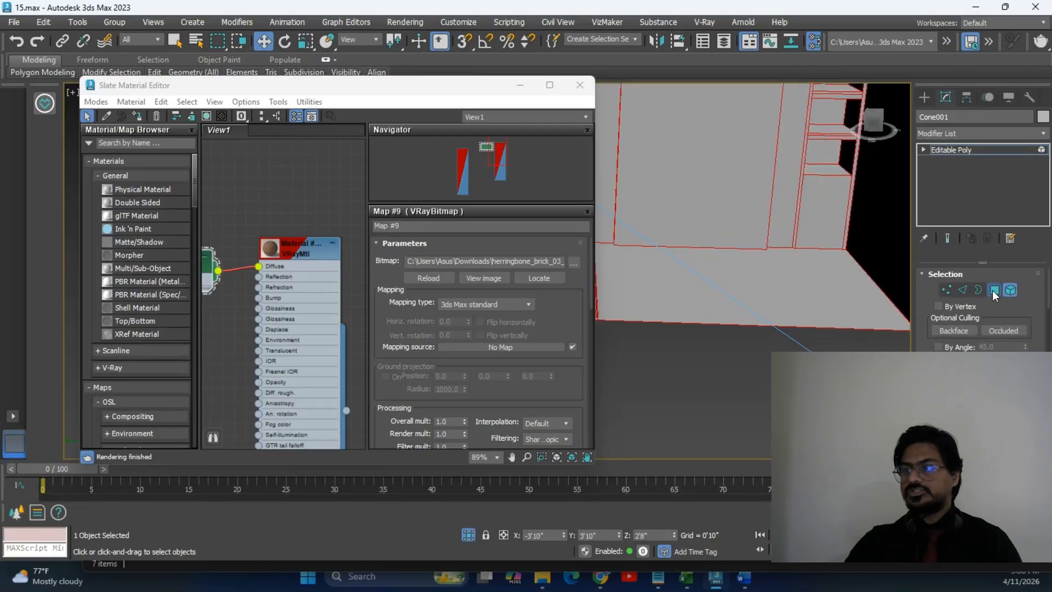
pyautogui.click(993, 290)
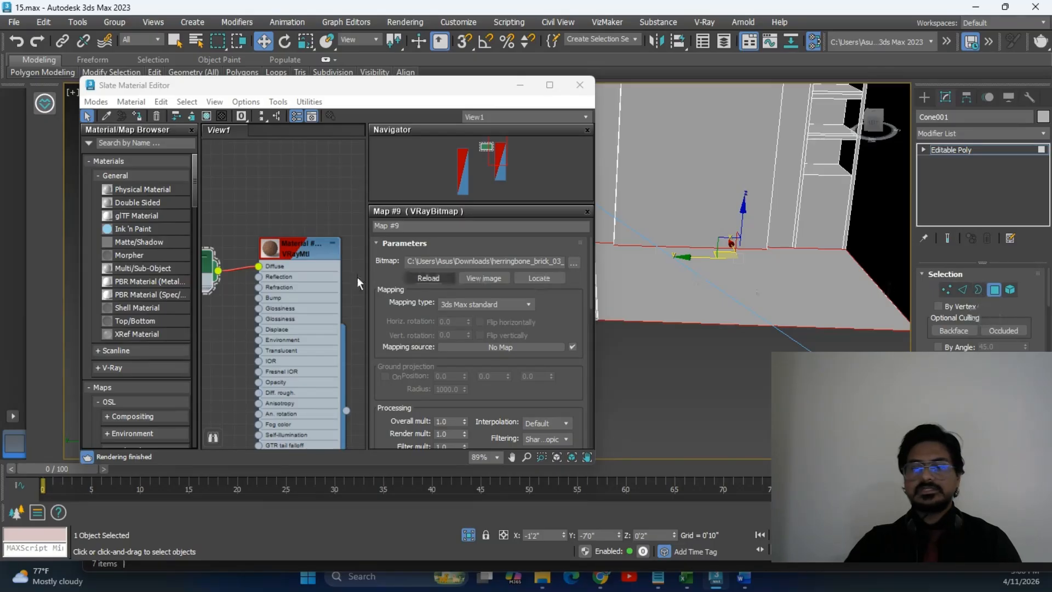
# Rename the VRayMtl material to floormat.
pyautogui.scroll(2, 280, 267)
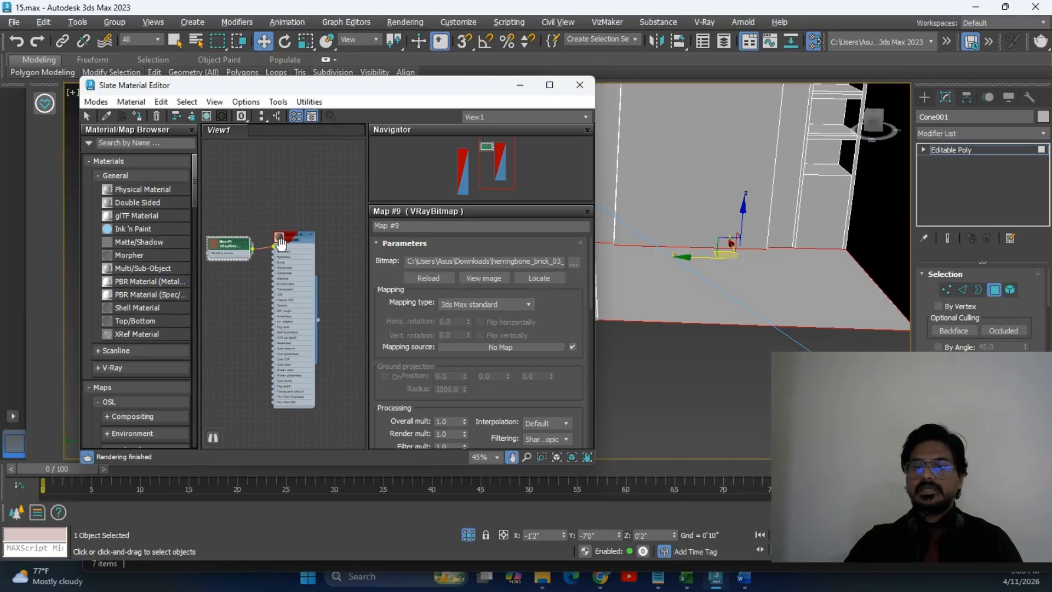
pyautogui.scroll(3, 284, 250)
pyautogui.doubleClick(303, 228)
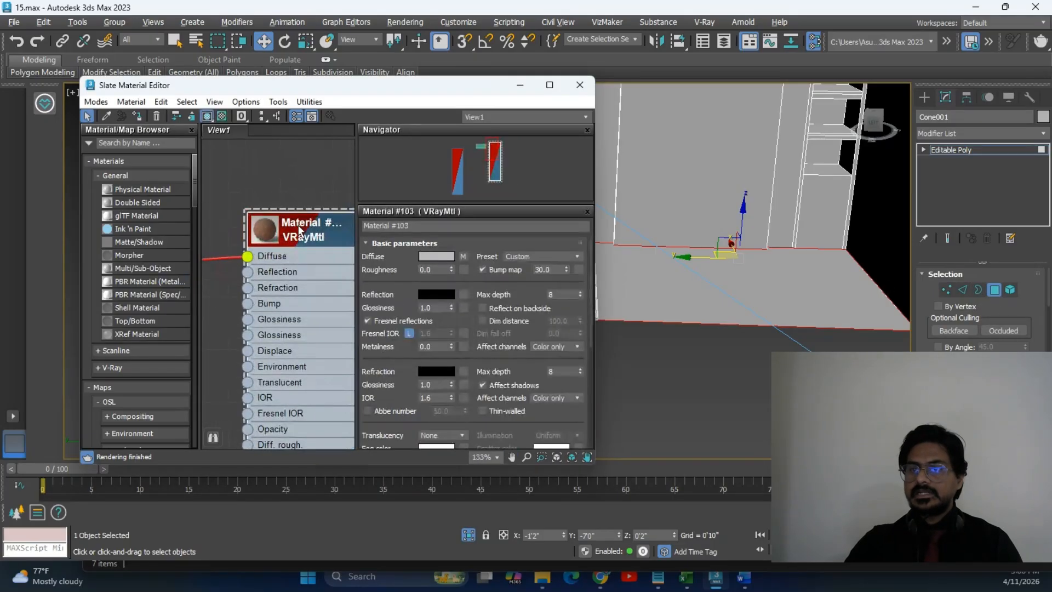
pyautogui.write('floormat')
pyautogui.press('Return')
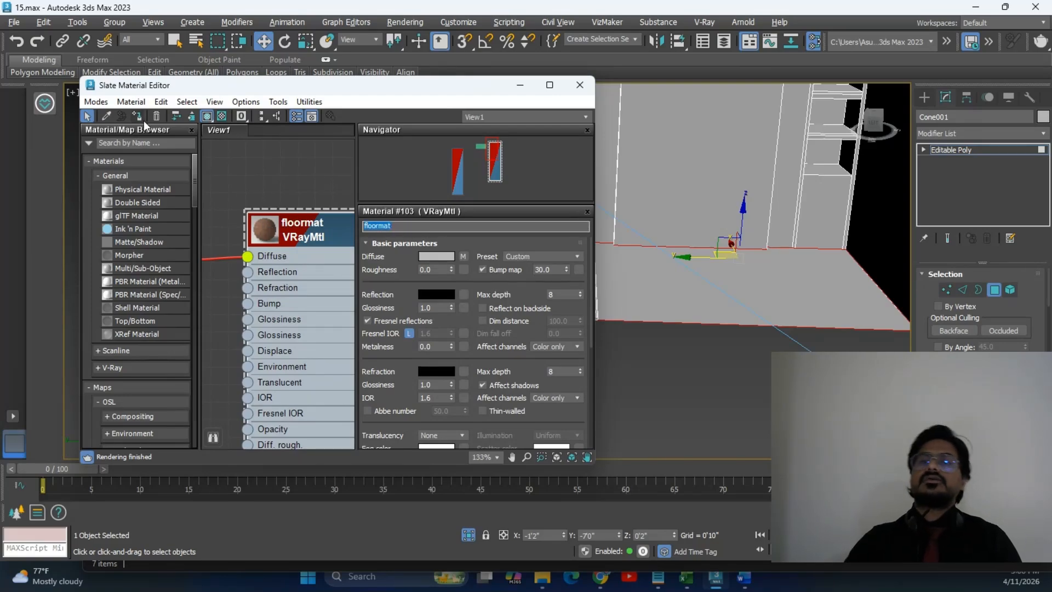
# Assign floormat to the selected floor and orbit to see the brick texture.
pyautogui.scroll(-2, 277, 256)
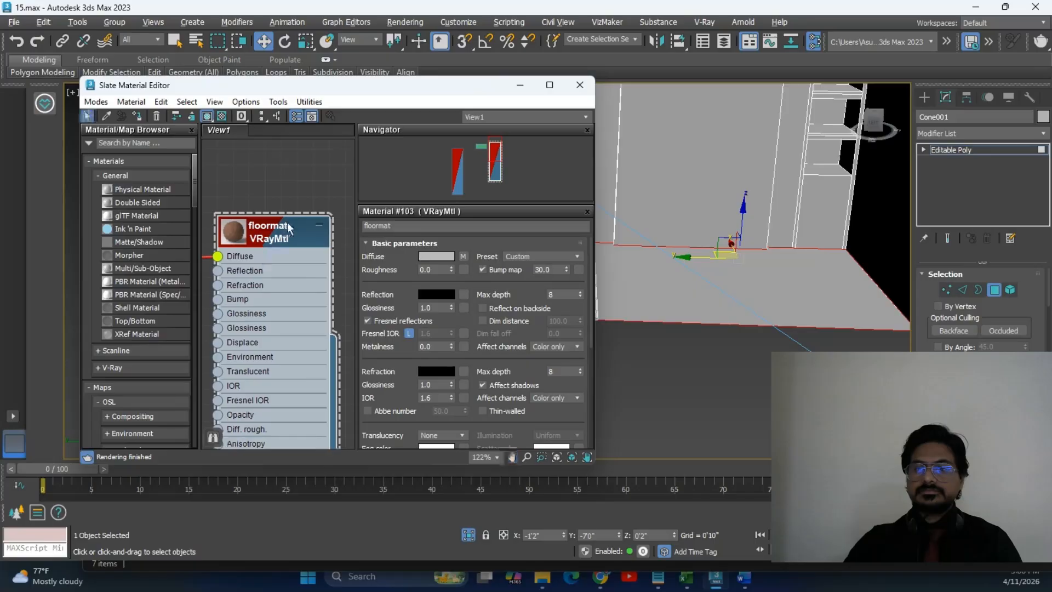
pyautogui.rightClick(294, 235)
pyautogui.click(353, 241)
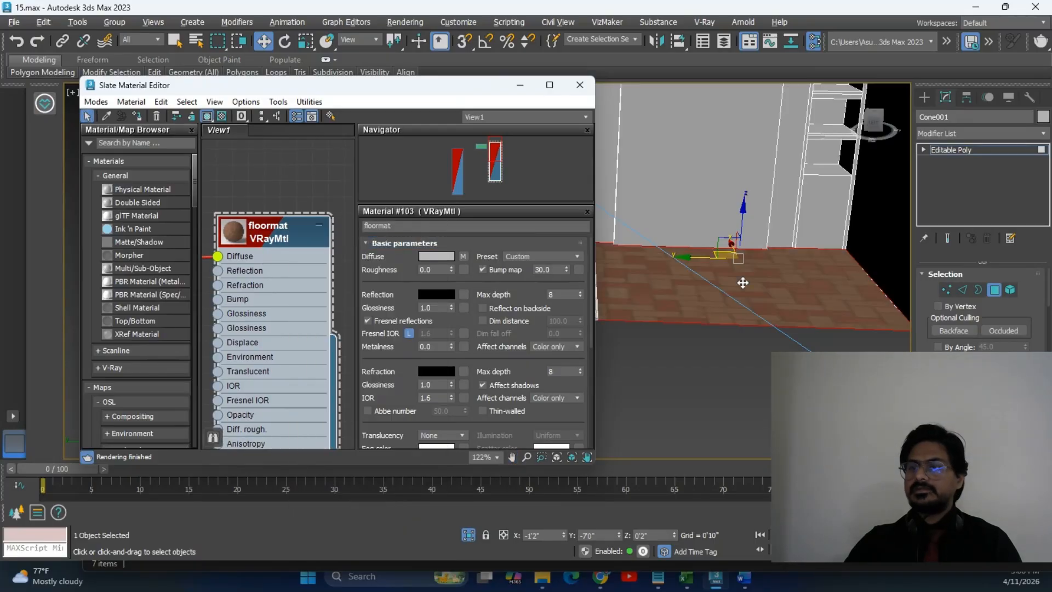
pyautogui.click(520, 84)
pyautogui.keyDown('alt'); pyautogui.moveTo(787, 279); pyautogui.dragTo(667, 310, button='middle'); pyautogui.keyUp('alt')
pyautogui.scroll(3, 652, 323)
pyautogui.scroll(1, 632, 329)
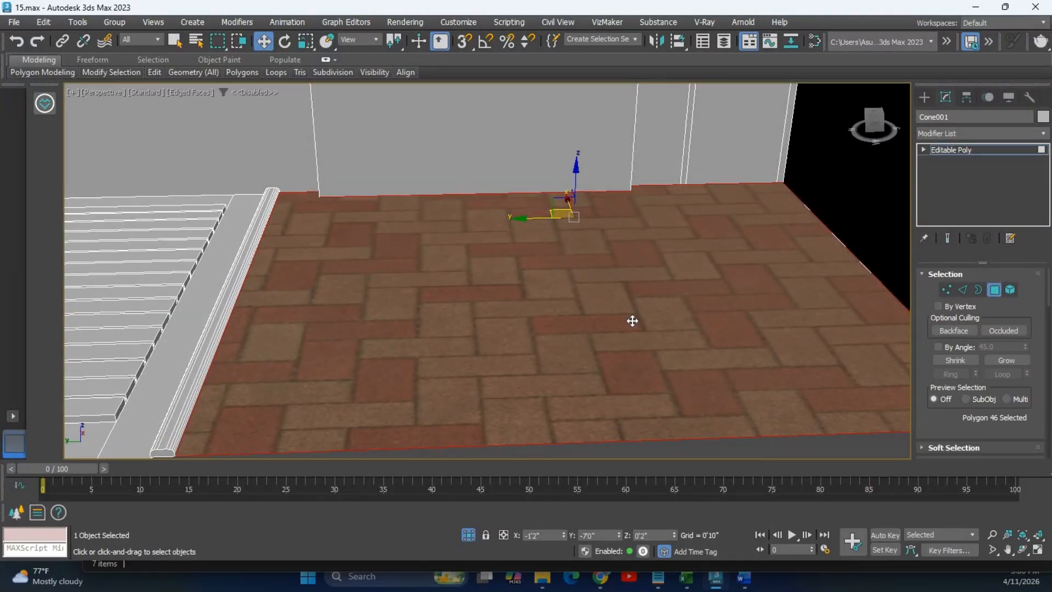
# Glance at the downloaded brick textures folder, then orbit the Perspective view down over the floor.
pyautogui.hotkey('alt', 'Tab')
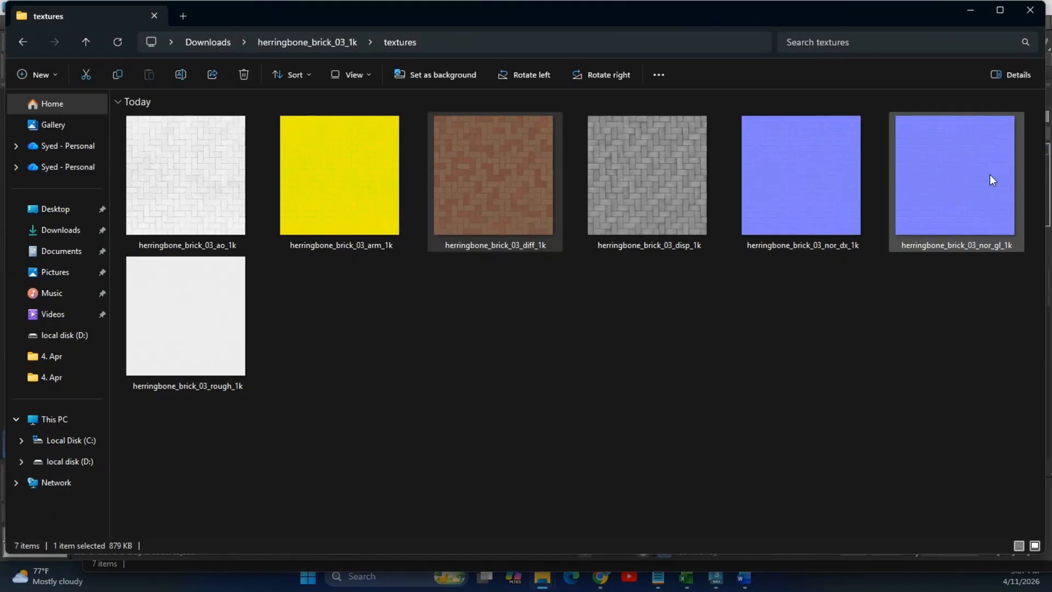
pyautogui.hotkey('alt', 'Tab')
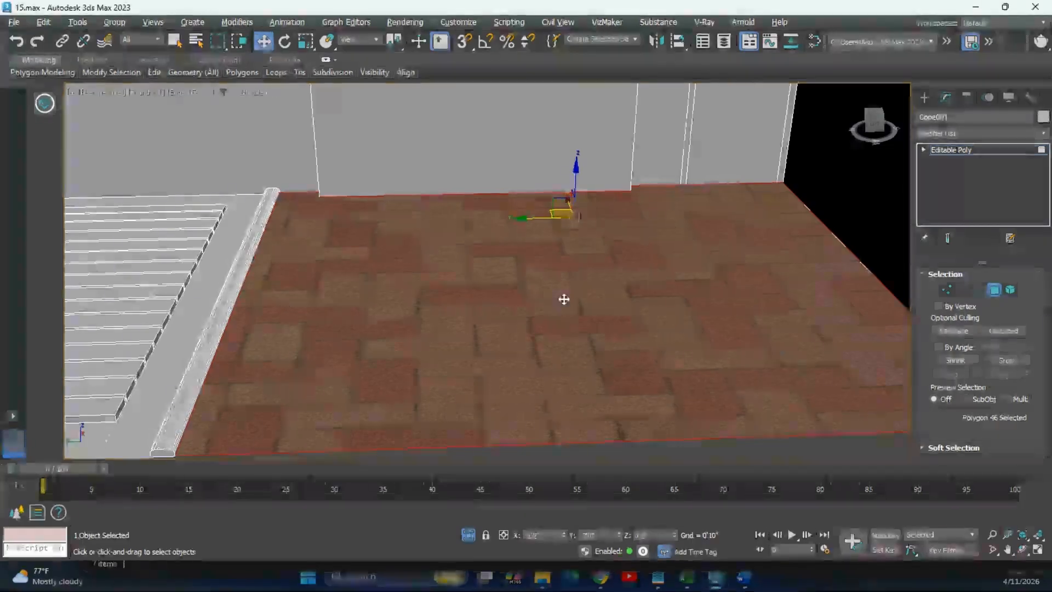
pyautogui.scroll(-3, 584, 272)
pyautogui.moveTo(599, 308); pyautogui.dragTo(612, 339, button='middle')
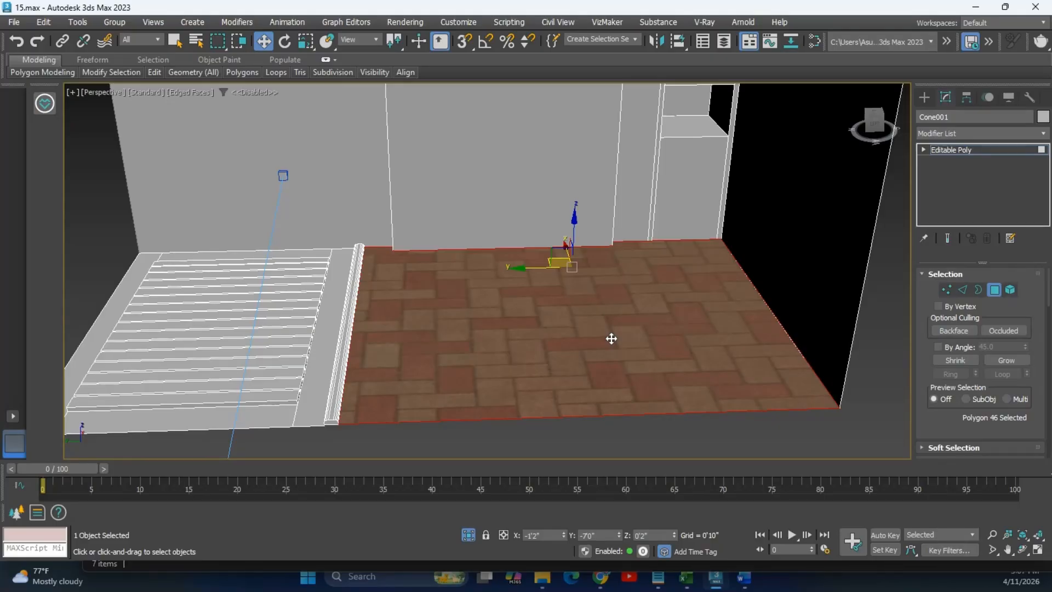
pyautogui.keyDown('alt'); pyautogui.moveTo(611, 325); pyautogui.dragTo(590, 331, button='middle'); pyautogui.keyUp('alt')
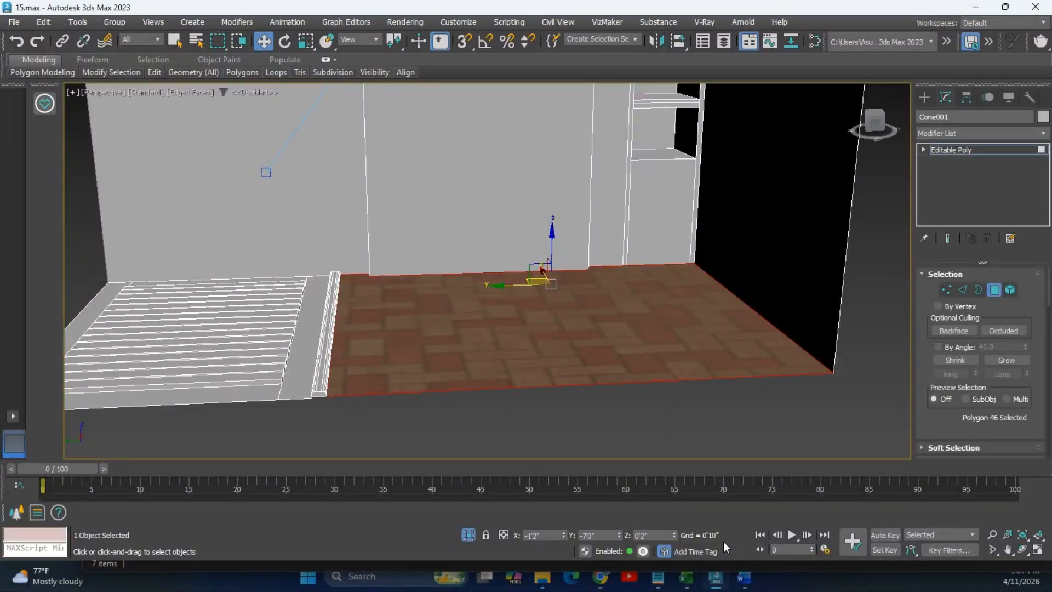
pyautogui.moveTo(718, 587)
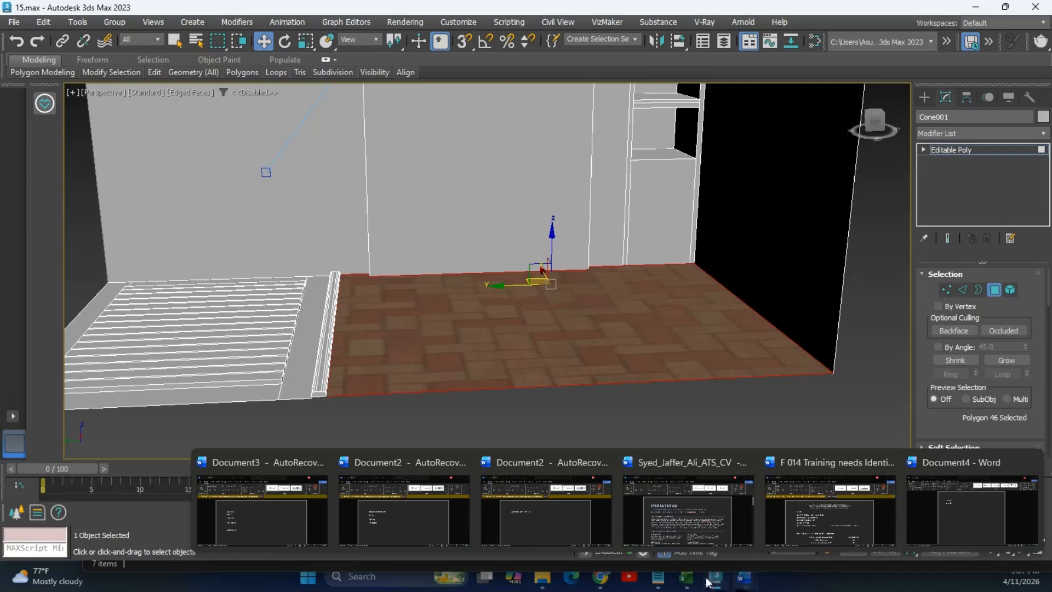
pyautogui.click(707, 516)
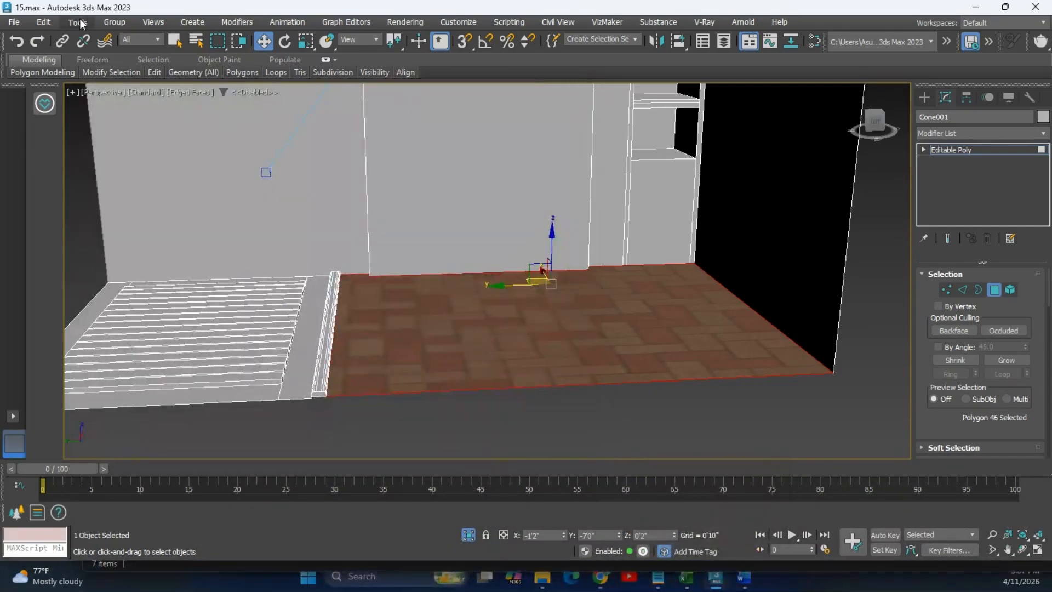
# Open the Slate Material Editor with M, maximize it and center the material nodes.
pyautogui.press('m')
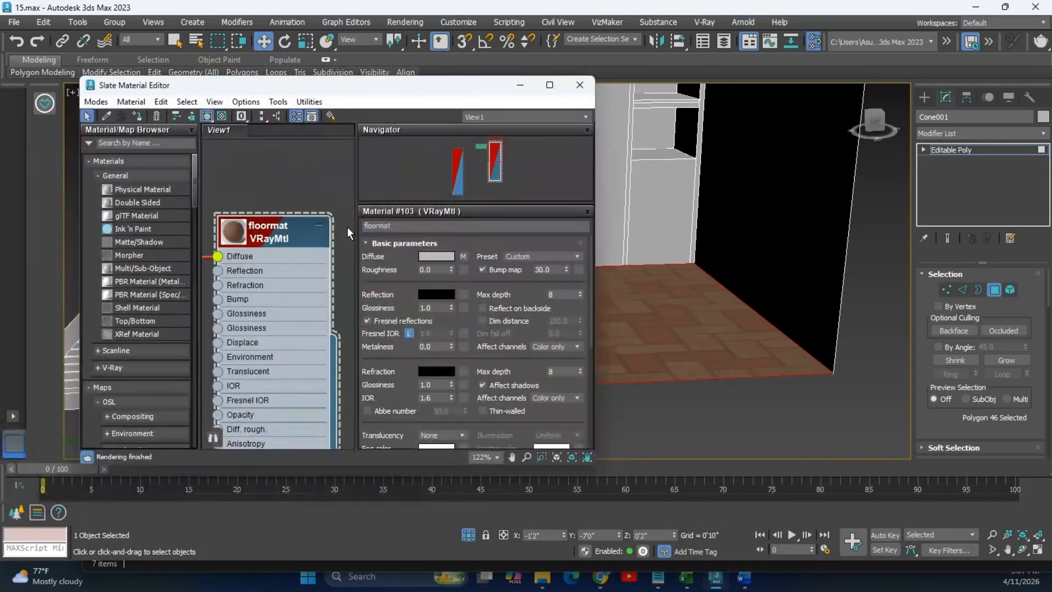
pyautogui.moveTo(336, 31); pyautogui.dragTo(293, 98)
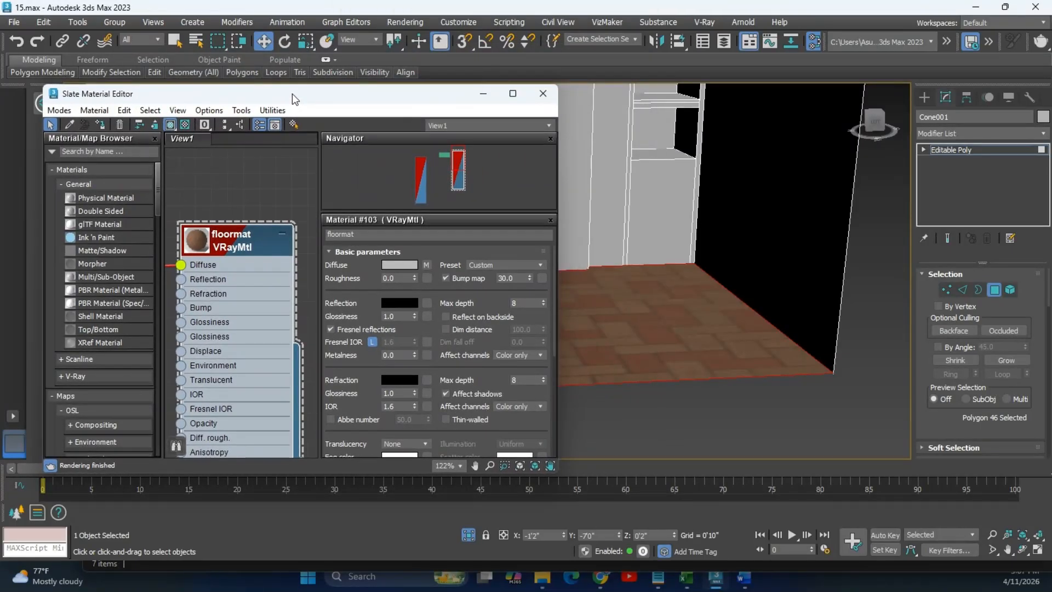
pyautogui.scroll(-6, 260, 245)
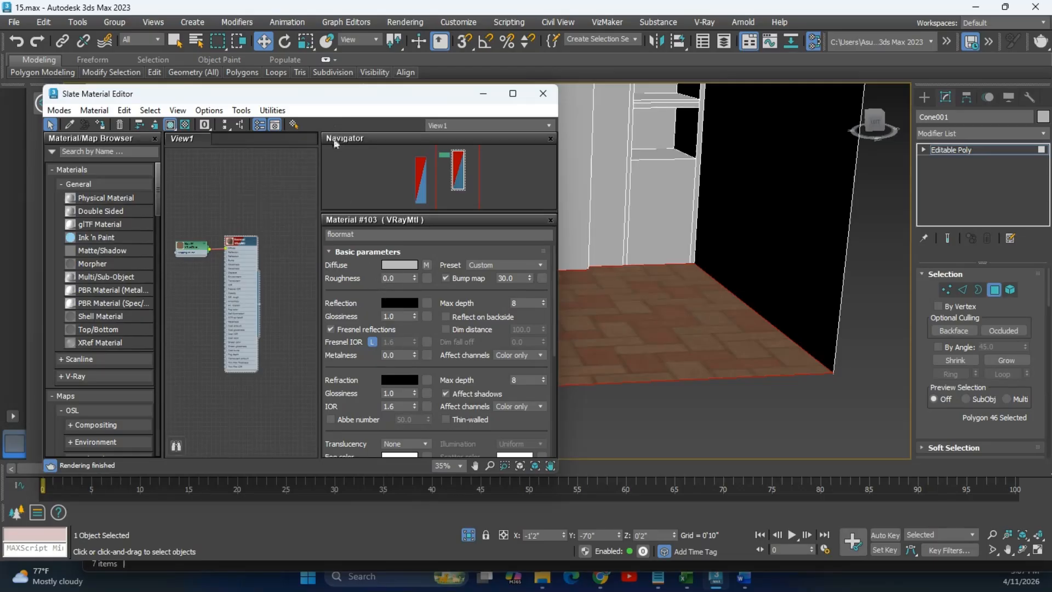
pyautogui.click(513, 93)
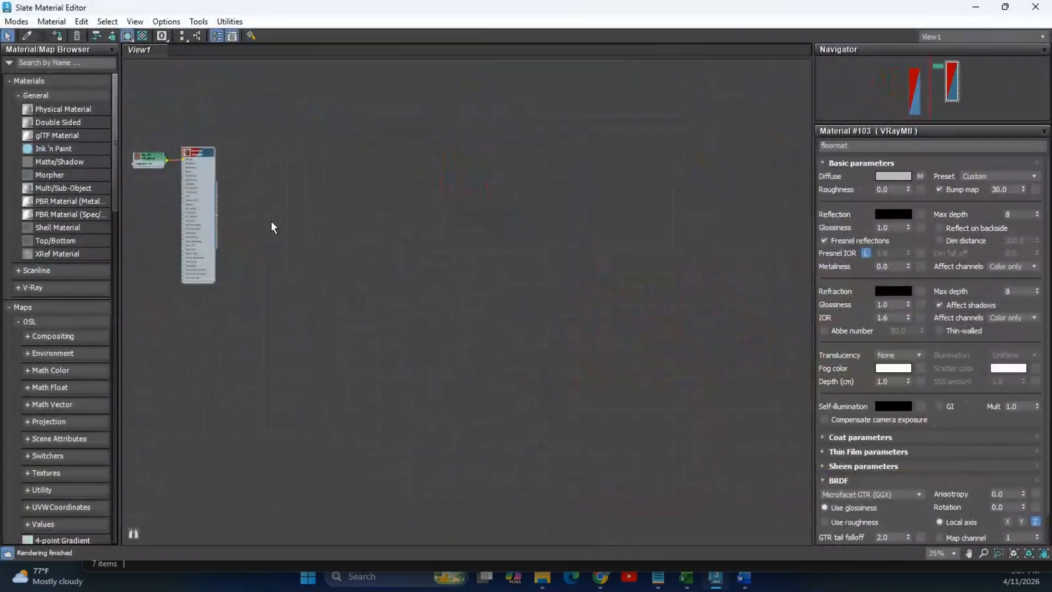
pyautogui.scroll(6, 325, 226)
pyautogui.moveTo(464, 282); pyautogui.dragTo(492, 260, button='middle')
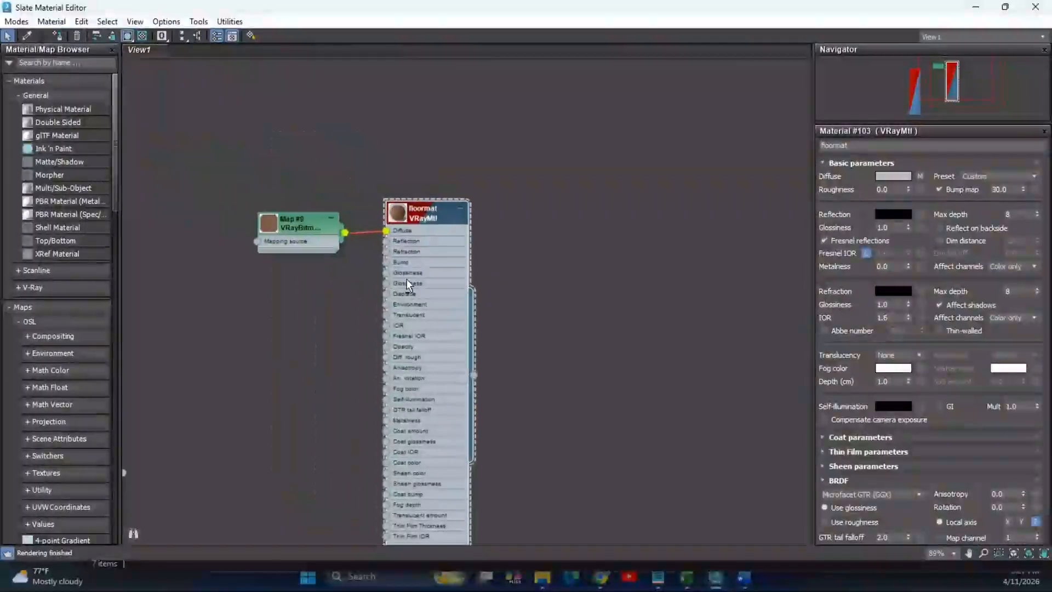
pyautogui.scroll(1, 415, 233)
# Show the floormat node's large preview sphere and hide its input slots.
pyautogui.doubleClick(442, 237)
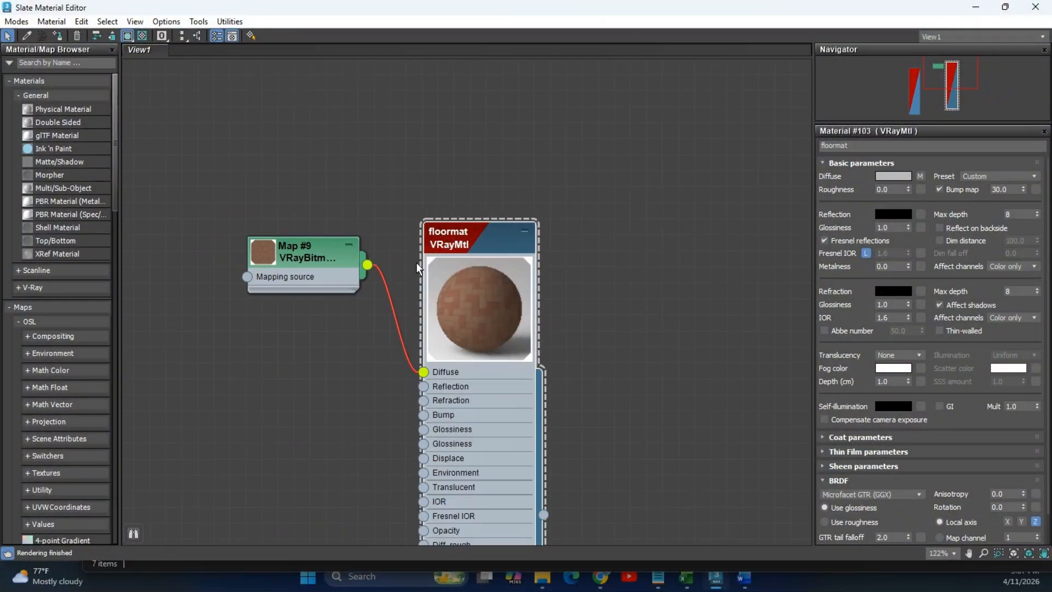
pyautogui.doubleClick(473, 318)
pyautogui.doubleClick(439, 242)
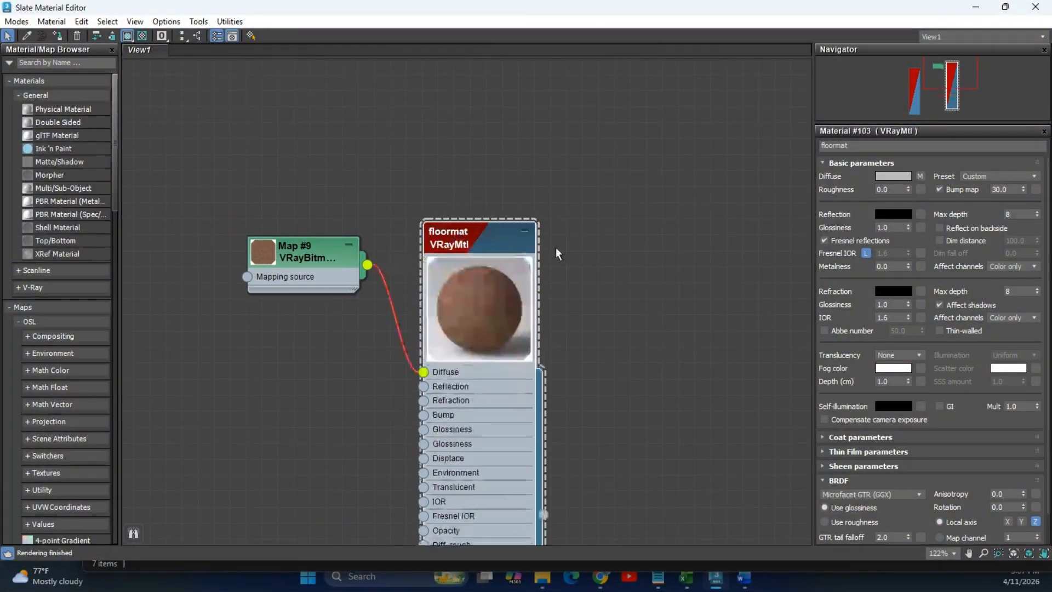
pyautogui.click(525, 232)
pyautogui.scroll(4, 539, 313)
pyautogui.scroll(1, 539, 313)
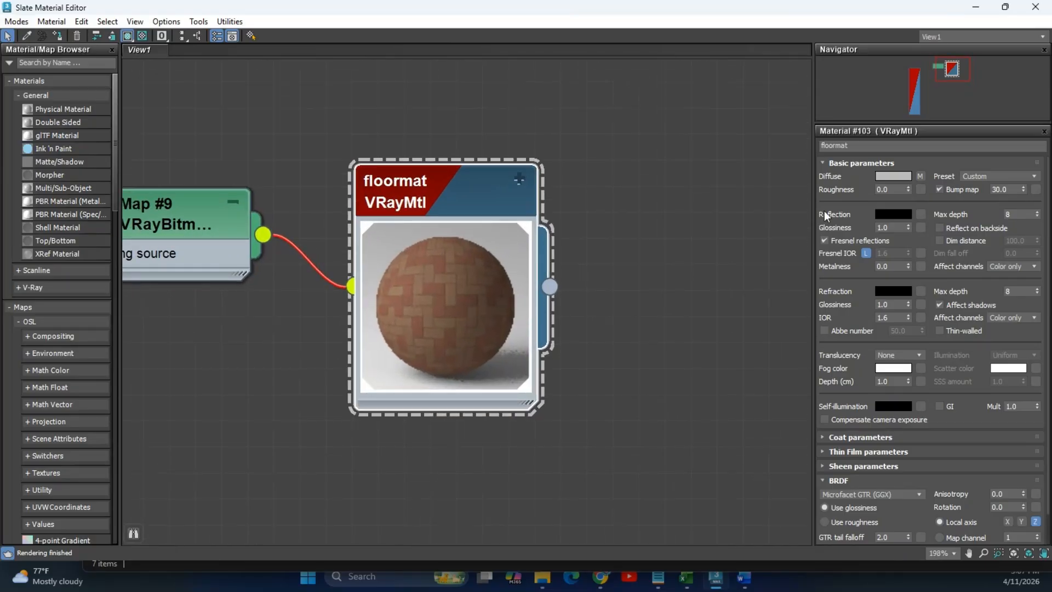
# Try reflection Glossiness 1.0 and Metalness 0.1, then 0.9 on floormat.
pyautogui.click(893, 228)
pyautogui.write('1.0')
pyautogui.press('Return')
pyautogui.click(900, 268)
pyautogui.write('0.1')
pyautogui.press('Return')
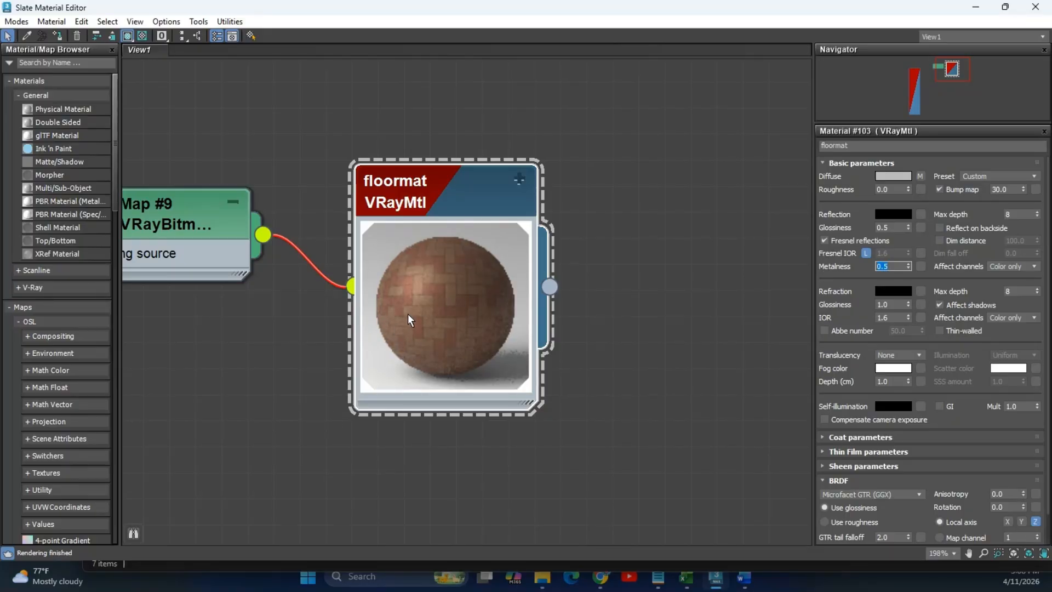
pyautogui.write('0.9')
pyautogui.press('Return')
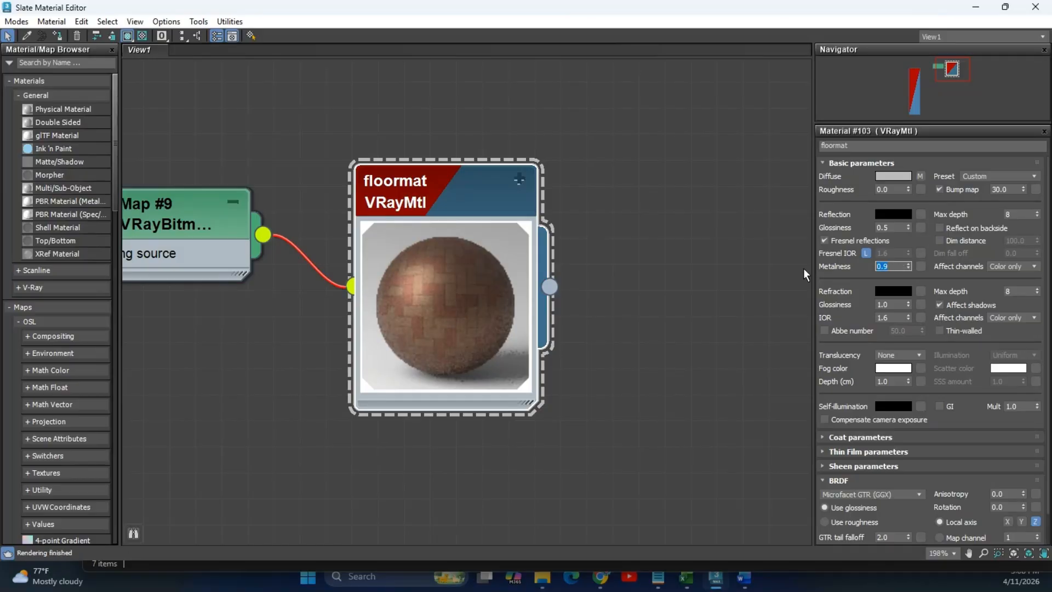
# Set floormat's reflection Glossiness to 0.5 and Metalness to 0.5, then shrink the editor.
pyautogui.click(894, 227)
pyautogui.press('BackSpace')
pyautogui.write('5')
pyautogui.click(897, 266)
pyautogui.moveTo(897, 267); pyautogui.dragTo(831, 265)
pyautogui.write('0.5')
pyautogui.press('Return')
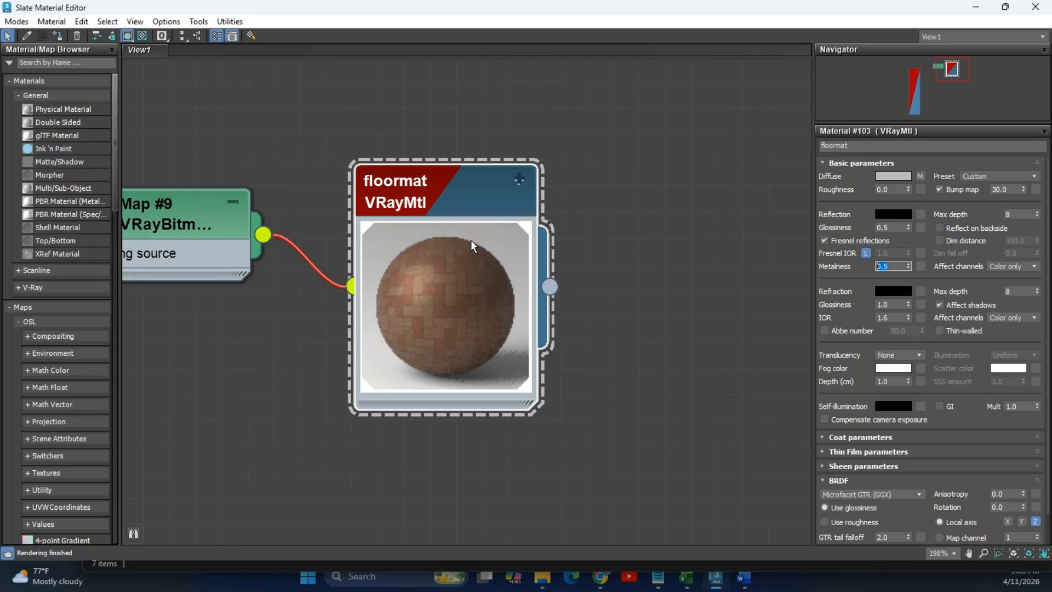
pyautogui.moveTo(595, 10); pyautogui.dragTo(239, 86)
pyautogui.scroll(-5, 654, 294)
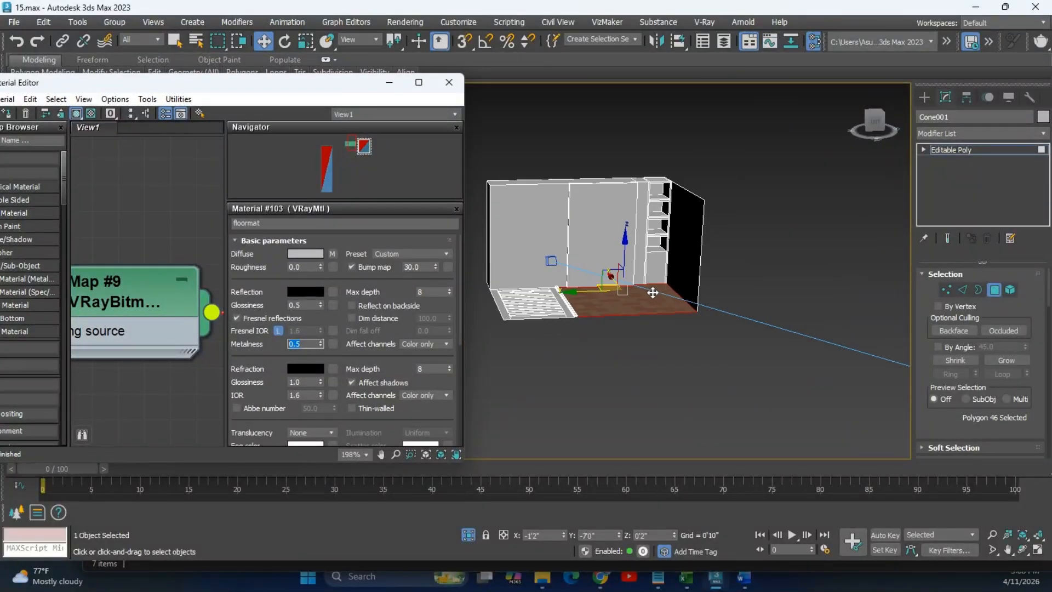
# Assign the updated floormat material to the selected floor.
pyautogui.doubleClick(250, 92)
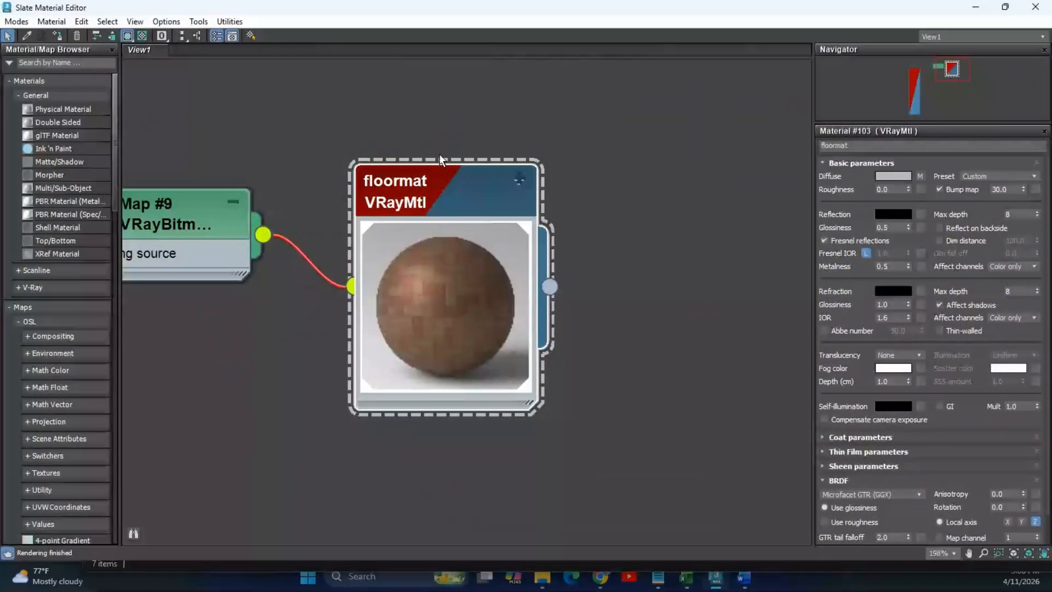
pyautogui.rightClick(462, 176)
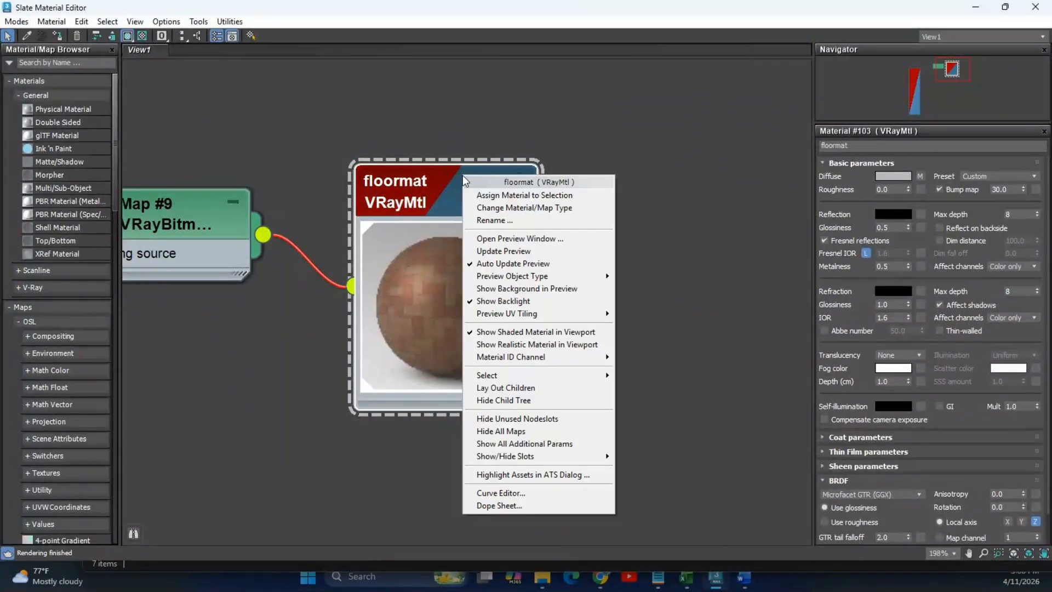
pyautogui.click(521, 195)
pyautogui.moveTo(775, 15); pyautogui.dragTo(297, 138)
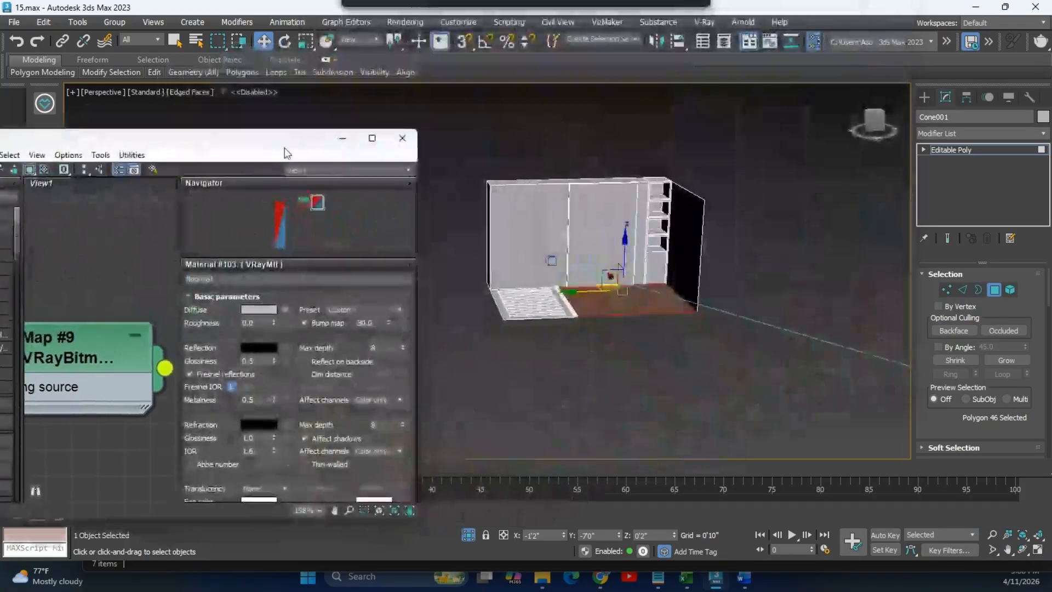
pyautogui.scroll(3, 636, 310)
# Orbit around the room to inspect the herringbone brick floor and shelves.
pyautogui.keyDown('alt'); pyautogui.moveTo(681, 307); pyautogui.dragTo(740, 303, button='middle'); pyautogui.keyUp('alt')
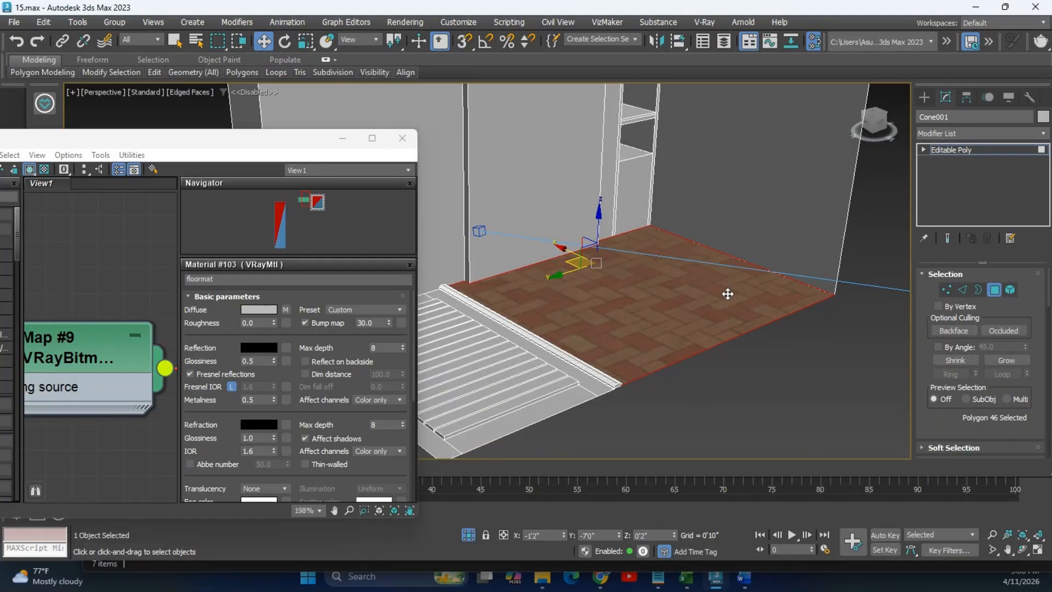
pyautogui.keyDown('alt'); pyautogui.moveTo(738, 306); pyautogui.dragTo(850, 278, button='middle'); pyautogui.keyUp('alt')
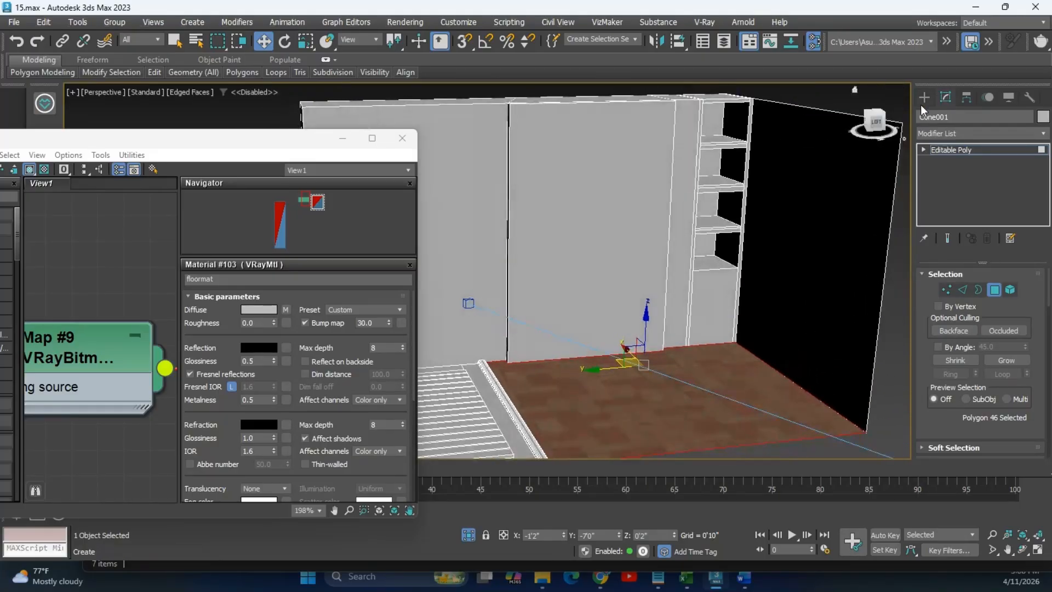
pyautogui.click(925, 97)
pyautogui.scroll(-3, 636, 258)
pyautogui.keyDown('alt'); pyautogui.moveTo(637, 258); pyautogui.dragTo(669, 306, button='middle'); pyautogui.keyUp('alt')
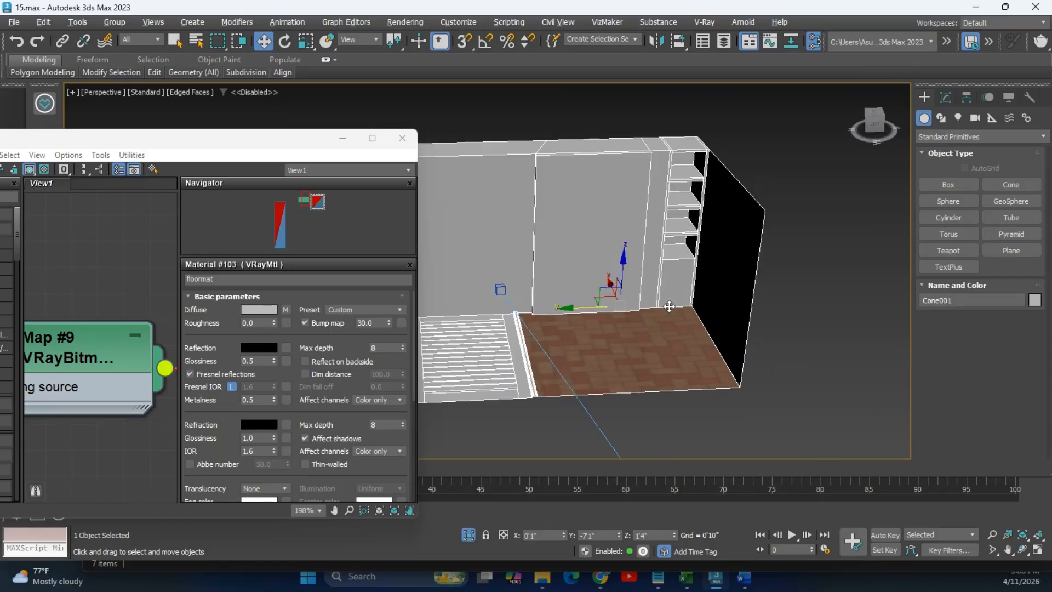
pyautogui.scroll(3, 639, 376)
pyautogui.scroll(3, 639, 376)
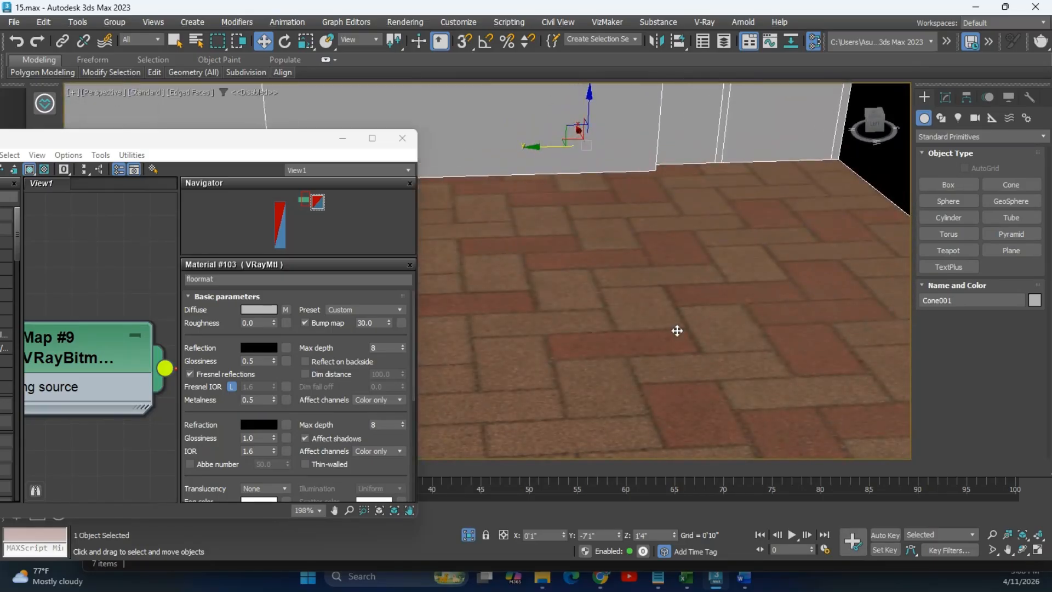
pyautogui.scroll(-3, 677, 331)
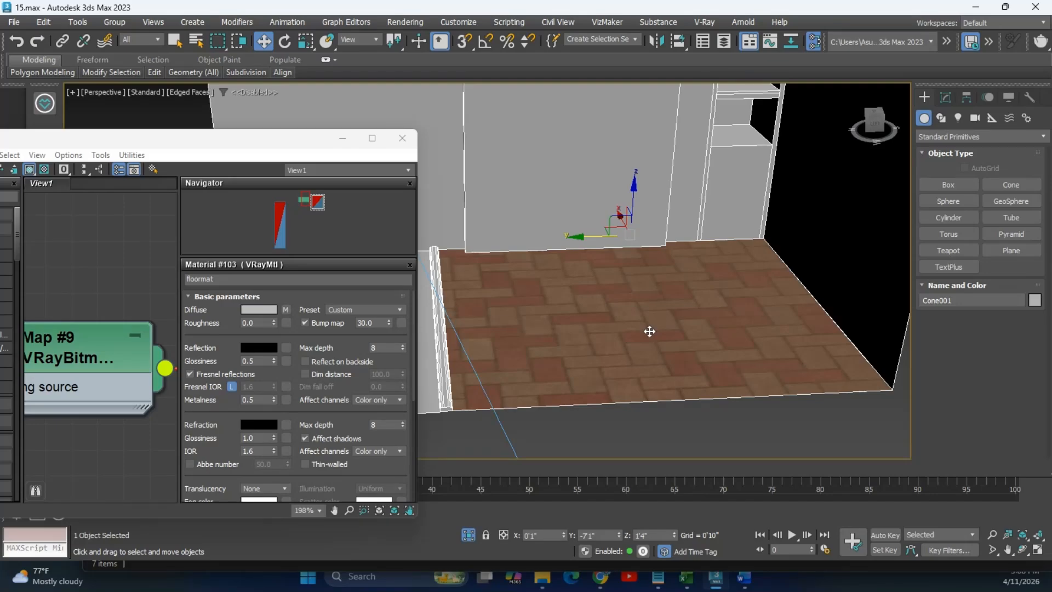
# Leave Polygon mode and add a planar UVW Map modifier on top of Cone001's Editable Poly.
pyautogui.click(945, 100)
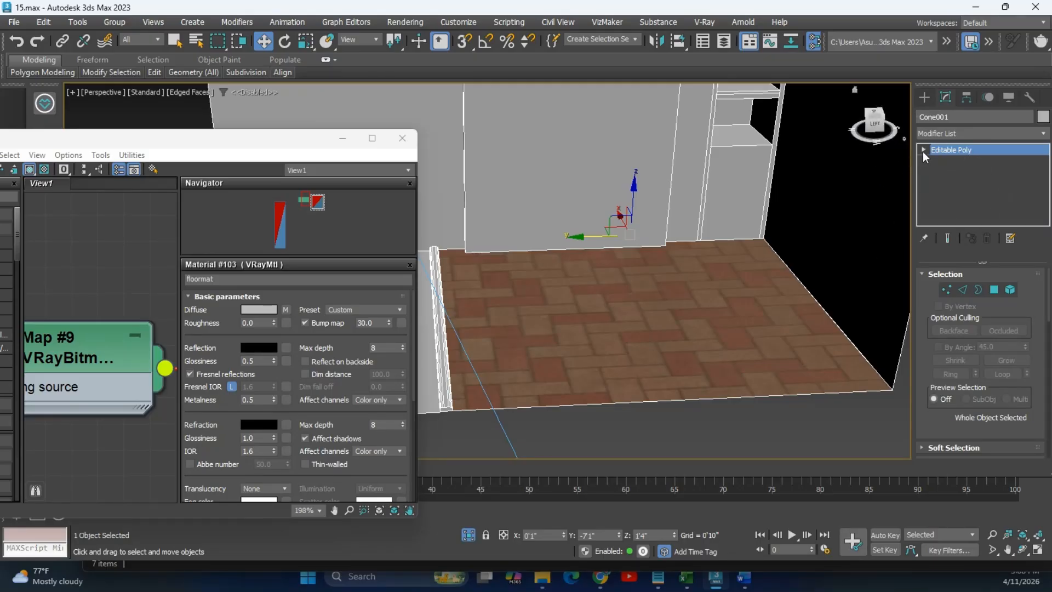
pyautogui.click(997, 290)
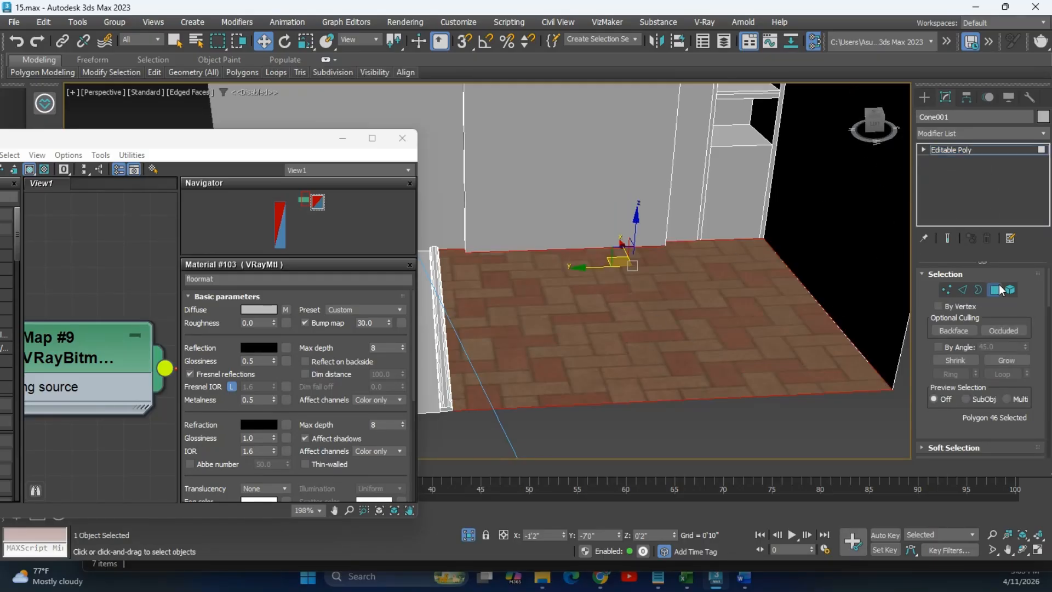
pyautogui.click(948, 149)
pyautogui.click(924, 149)
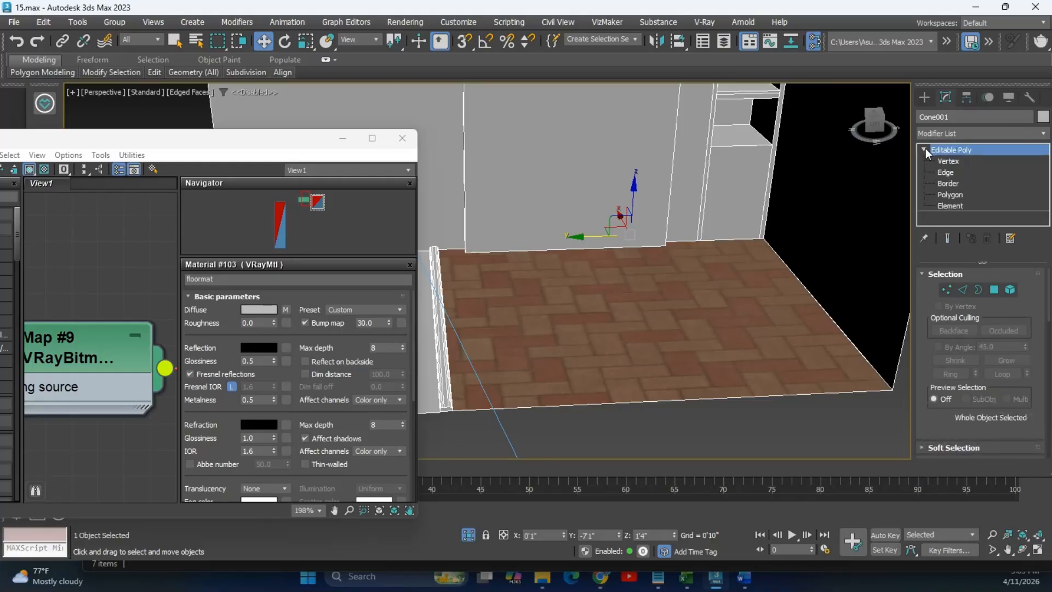
pyautogui.click(923, 150)
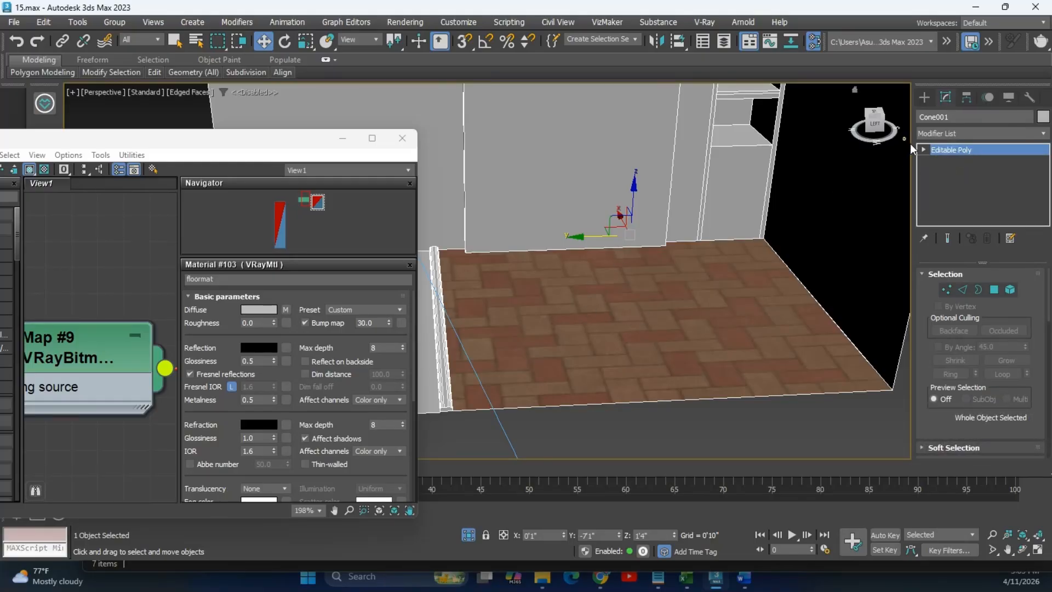
pyautogui.click(965, 134)
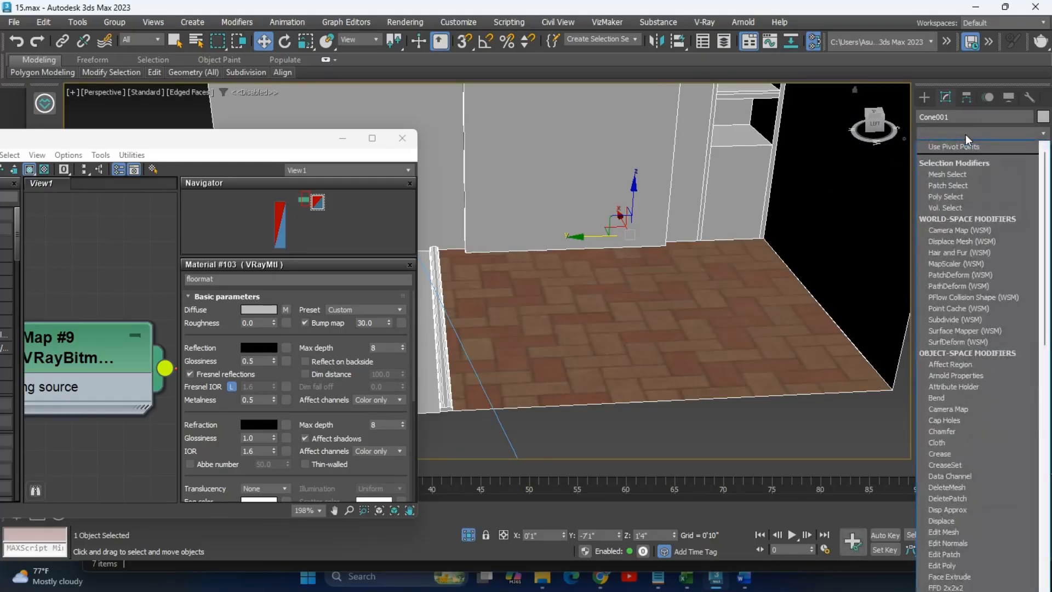
pyautogui.write('uvw')
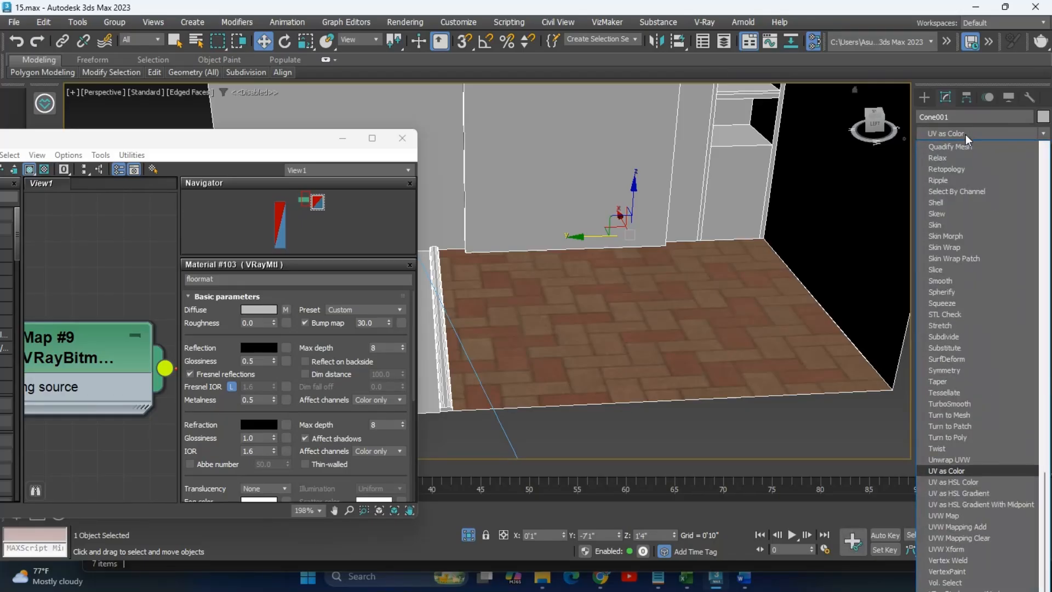
pyautogui.press('Return')
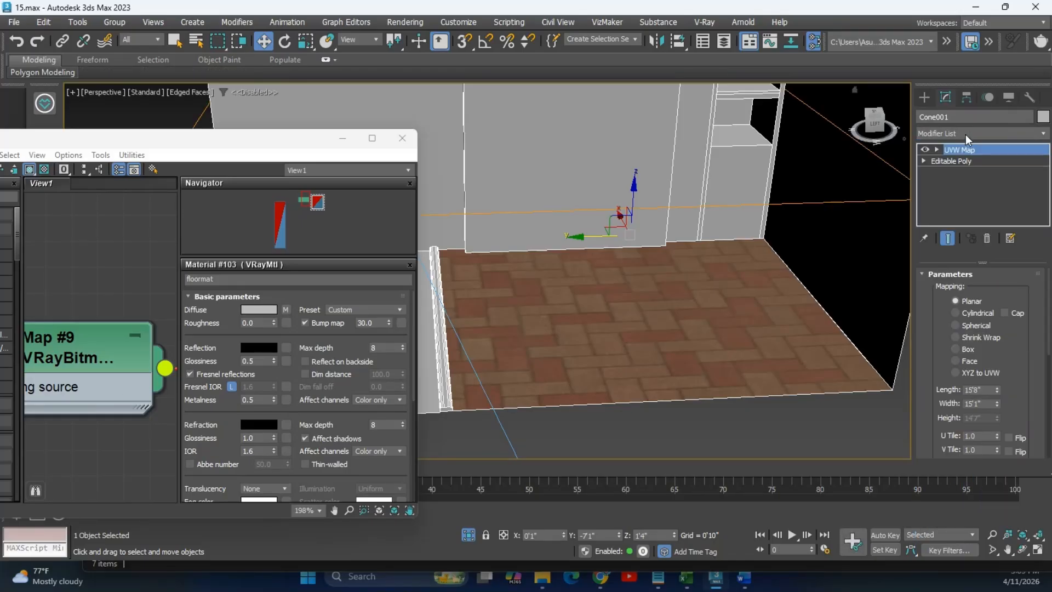
pyautogui.scroll(-2, 669, 304)
pyautogui.scroll(4, 653, 301)
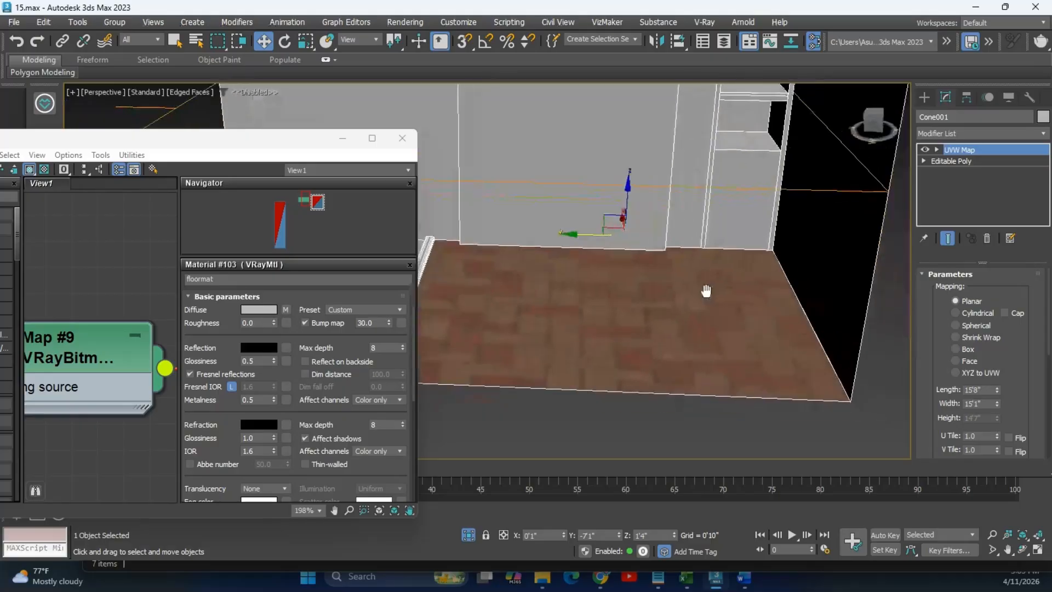
pyautogui.click(937, 150)
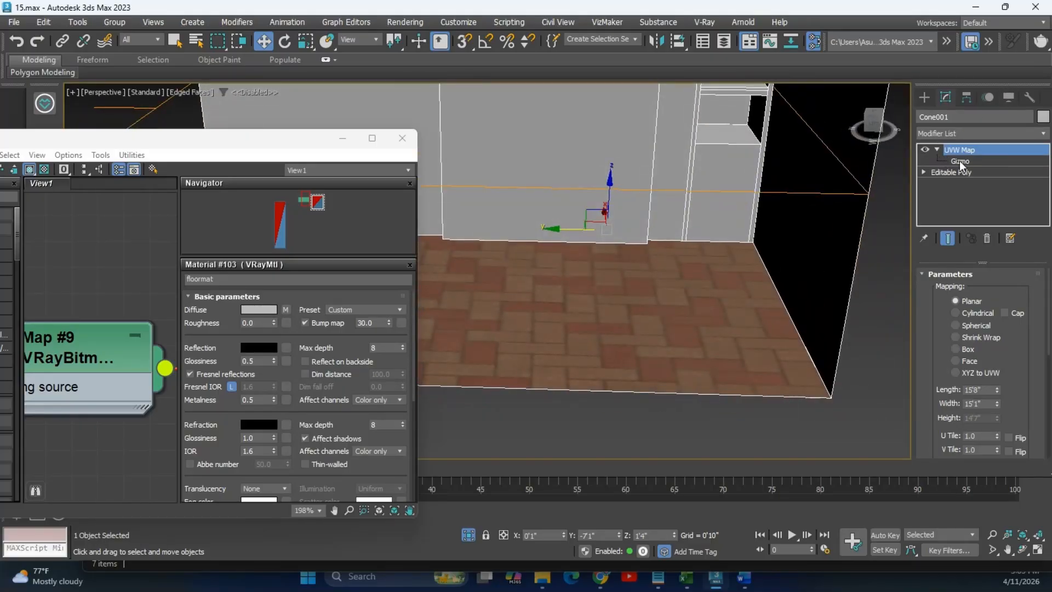
# Scale the UVW Map gizmo down to about 84% so the floor bricks shrink.
pyautogui.click(959, 161)
pyautogui.scroll(-2, 574, 281)
pyautogui.press('r')
pyautogui.moveTo(546, 176); pyautogui.dragTo(559, 204)
pyautogui.keyDown('alt'); pyautogui.moveTo(559, 205); pyautogui.dragTo(663, 284, button='middle'); pyautogui.keyUp('alt')
pyautogui.scroll(3, 574, 246)
pyautogui.scroll(-3, 575, 246)
pyautogui.moveTo(617, 176); pyautogui.dragTo(758, 377)
# Orbit over the resized brick floor to inspect it, then deselect Cone001.
pyautogui.scroll(-3, 758, 376)
pyautogui.keyDown('alt'); pyautogui.moveTo(764, 374); pyautogui.dragTo(740, 356, button='middle'); pyautogui.keyUp('alt')
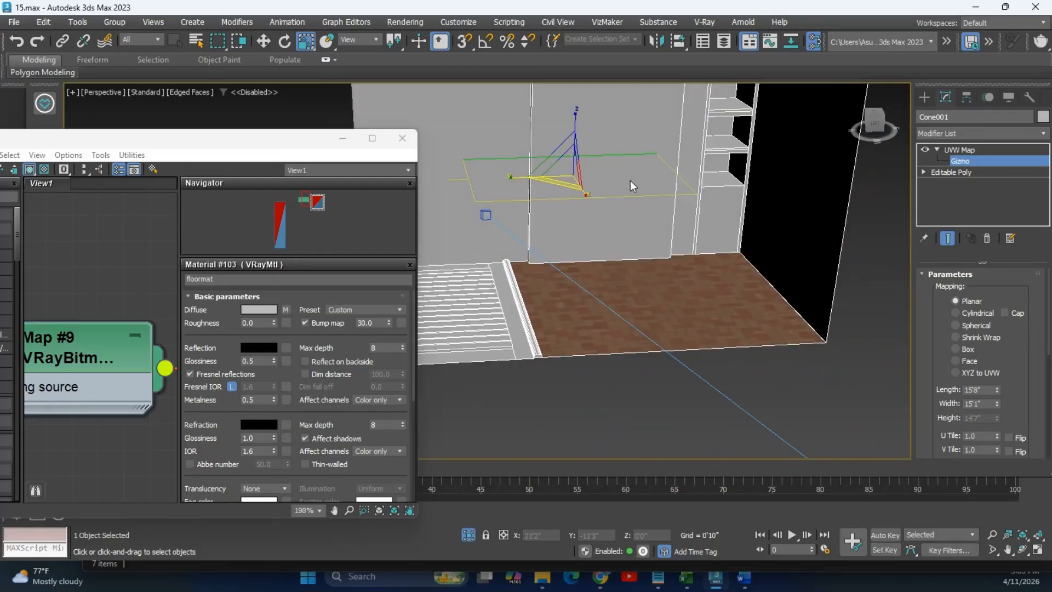
pyautogui.scroll(3, 674, 274)
pyautogui.moveTo(674, 275); pyautogui.dragTo(629, 308, button='middle')
pyautogui.scroll(2, 718, 310)
pyautogui.scroll(-3, 629, 313)
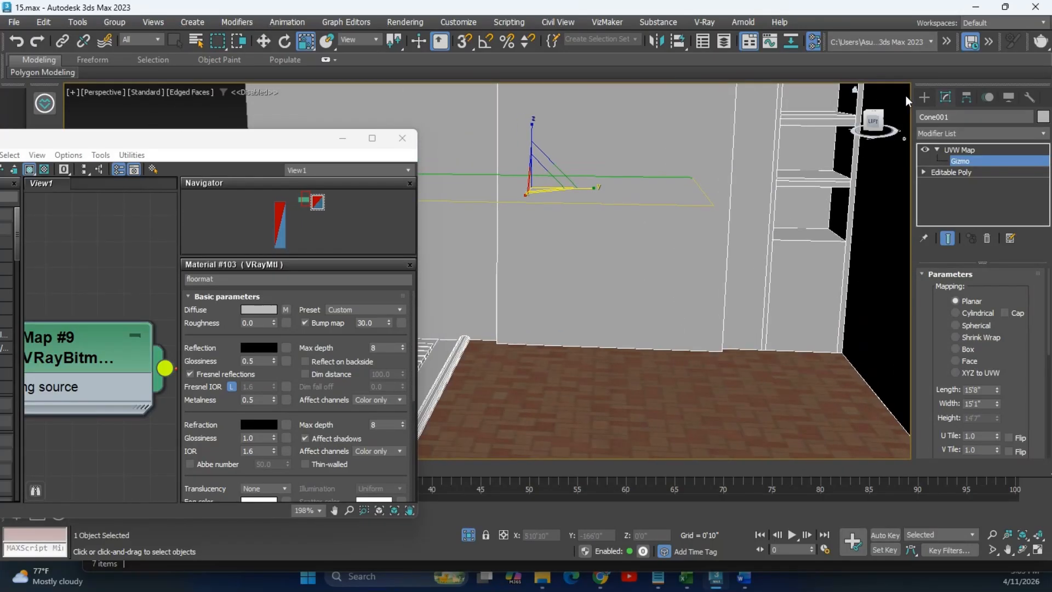
pyautogui.click(925, 97)
pyautogui.scroll(-3, 610, 303)
pyautogui.scroll(2, 611, 303)
pyautogui.click(614, 329)
pyautogui.scroll(3, 617, 353)
pyautogui.moveTo(617, 354); pyautogui.dragTo(718, 351, button='middle')
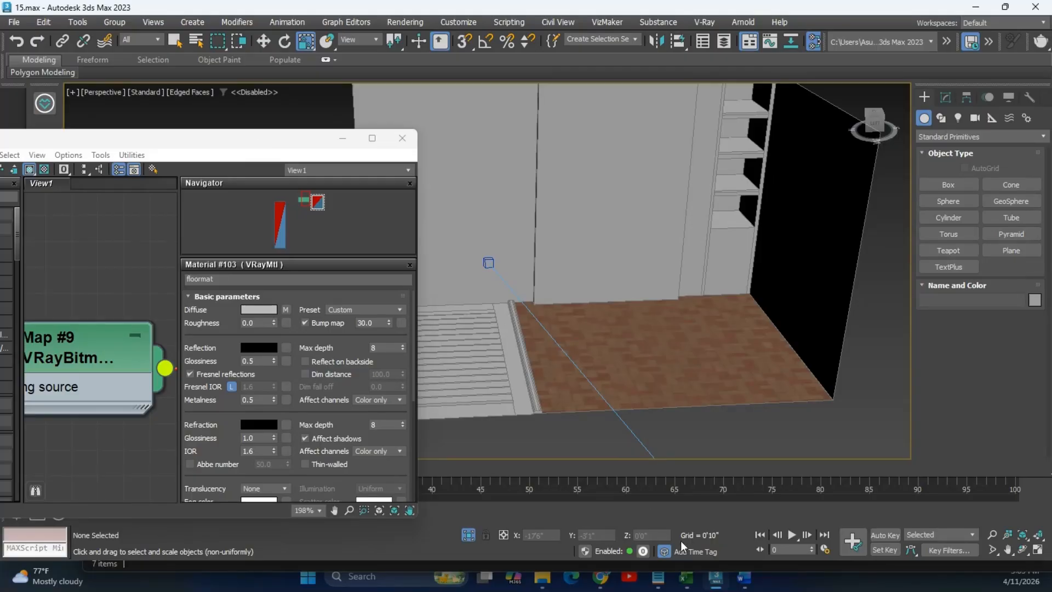
# Leave the Herringbone Brick 03 page in Chrome and return to the Poly Haven Textures listing.
pyautogui.moveTo(603, 584)
pyautogui.click(578, 518)
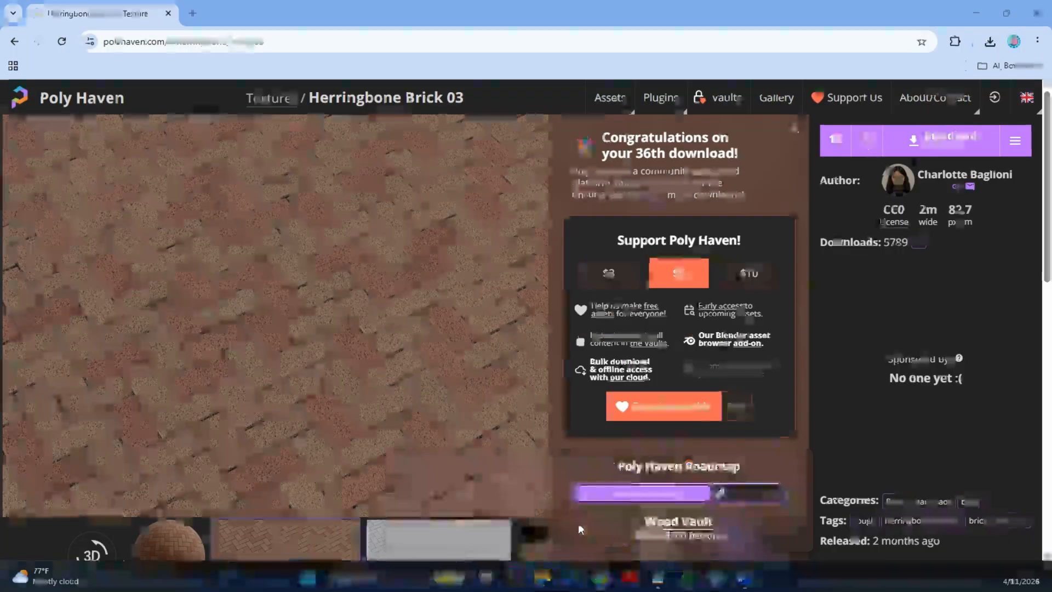
pyautogui.scroll(-4, 457, 326)
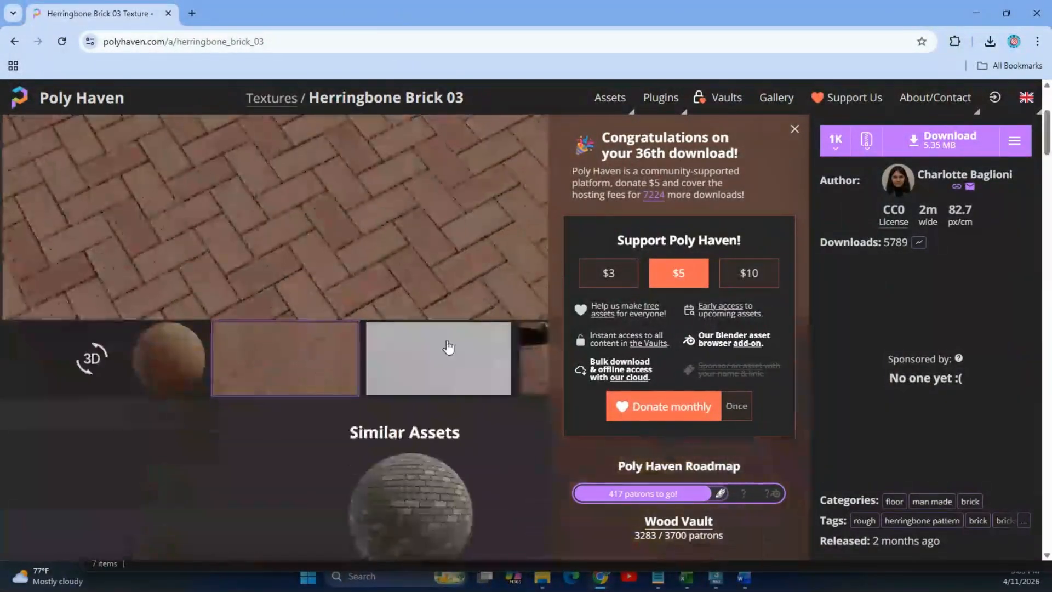
pyautogui.scroll(6, 446, 341)
pyautogui.scroll(-5, 446, 341)
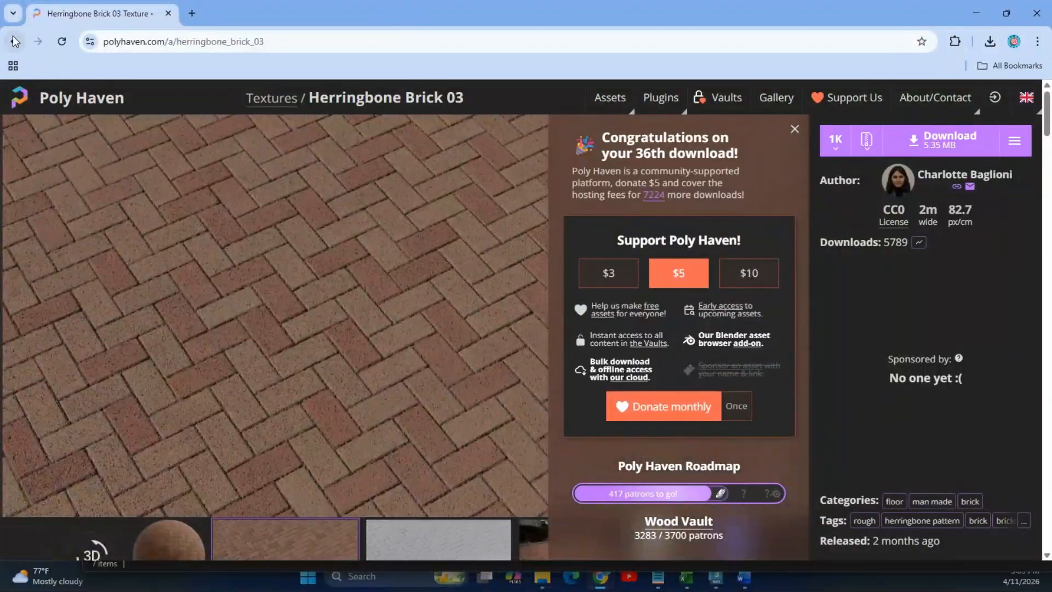
pyautogui.hotkey('alt', 'Left')
pyautogui.scroll(-5, 626, 316)
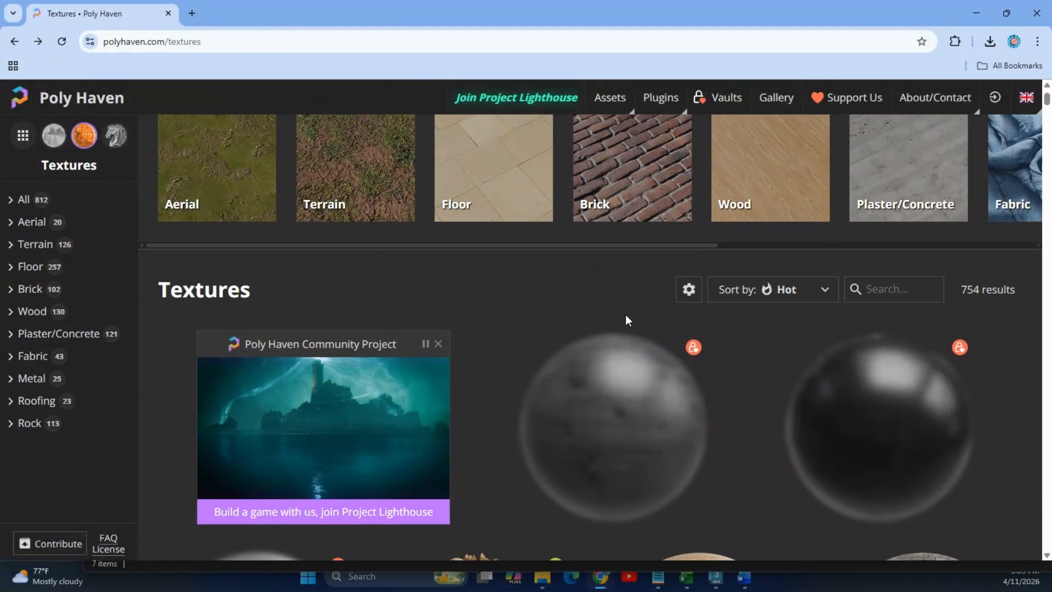
pyautogui.scroll(-10, 628, 323)
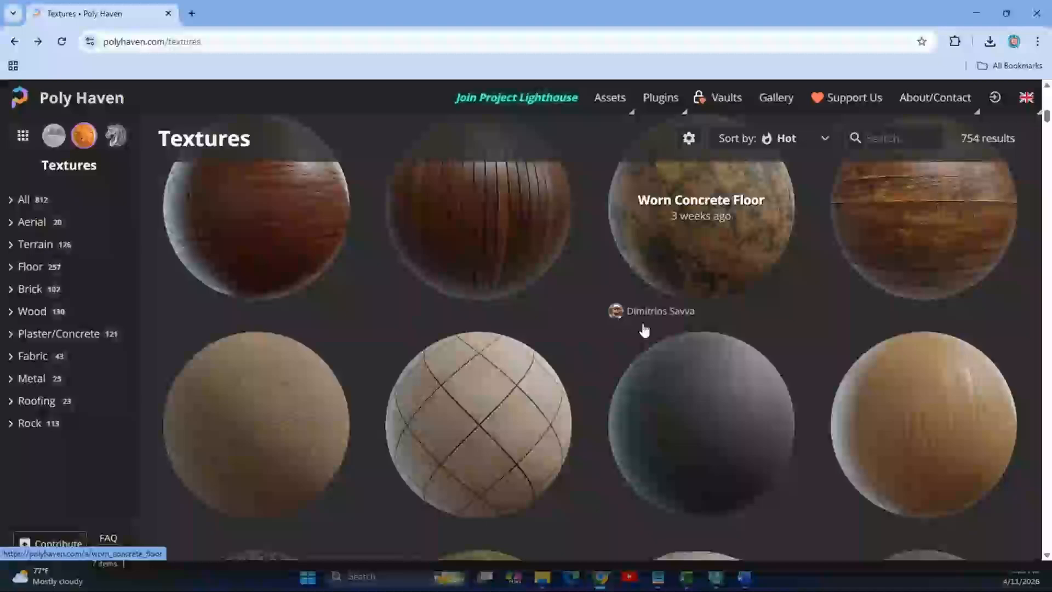
pyautogui.scroll(15, 579, 151)
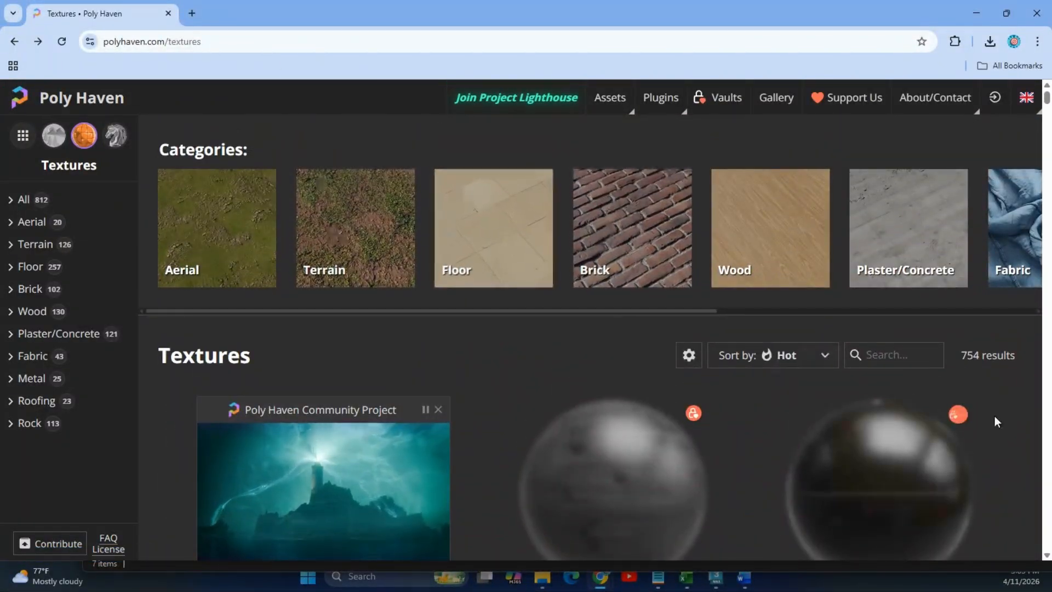
# Search the texture library for 'tiles' and open the Worn Tile Floor texture page.
pyautogui.click(880, 353)
pyautogui.write('w')
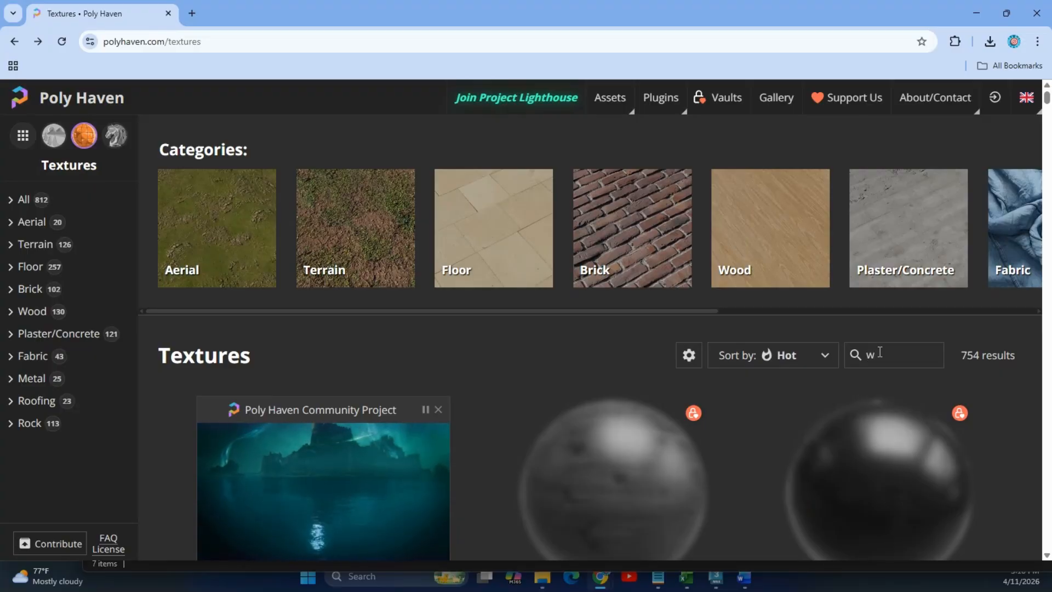
pyautogui.press('BackSpace')
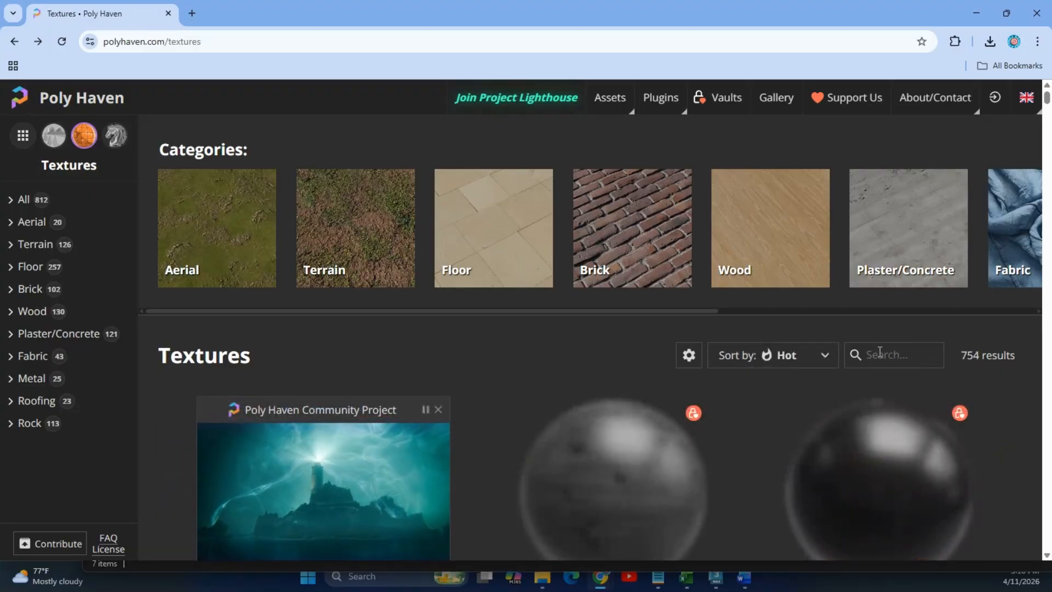
pyautogui.write('t')
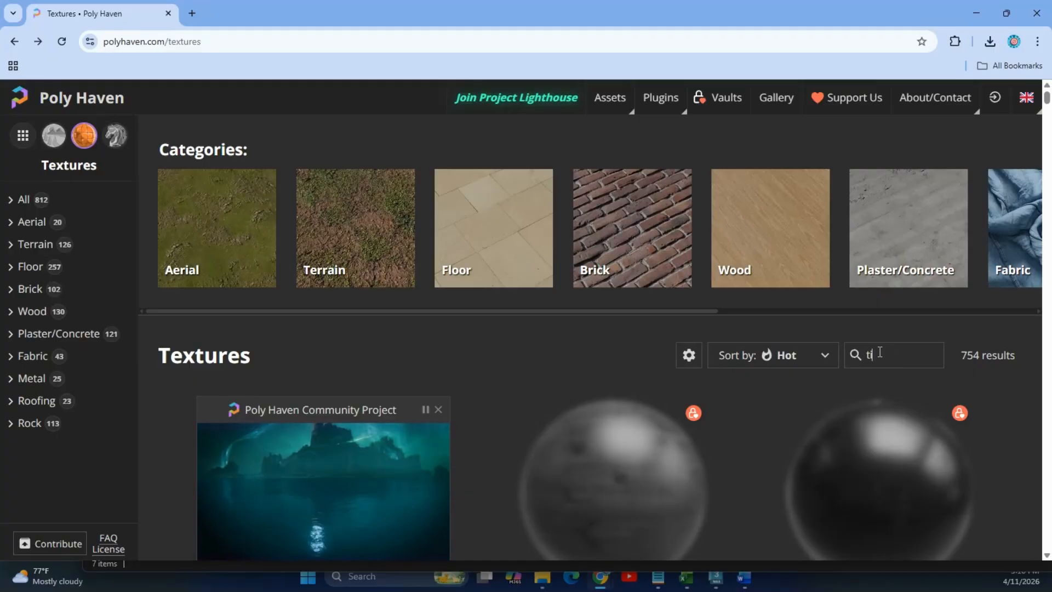
pyautogui.write('iles')
pyautogui.scroll(-3, 780, 327)
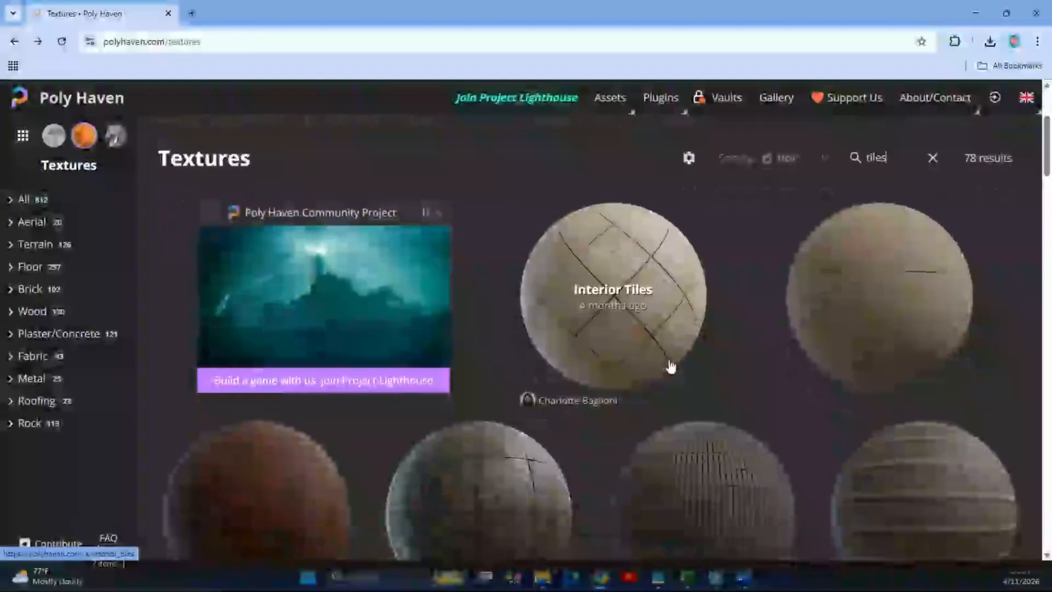
pyautogui.scroll(-4, 807, 327)
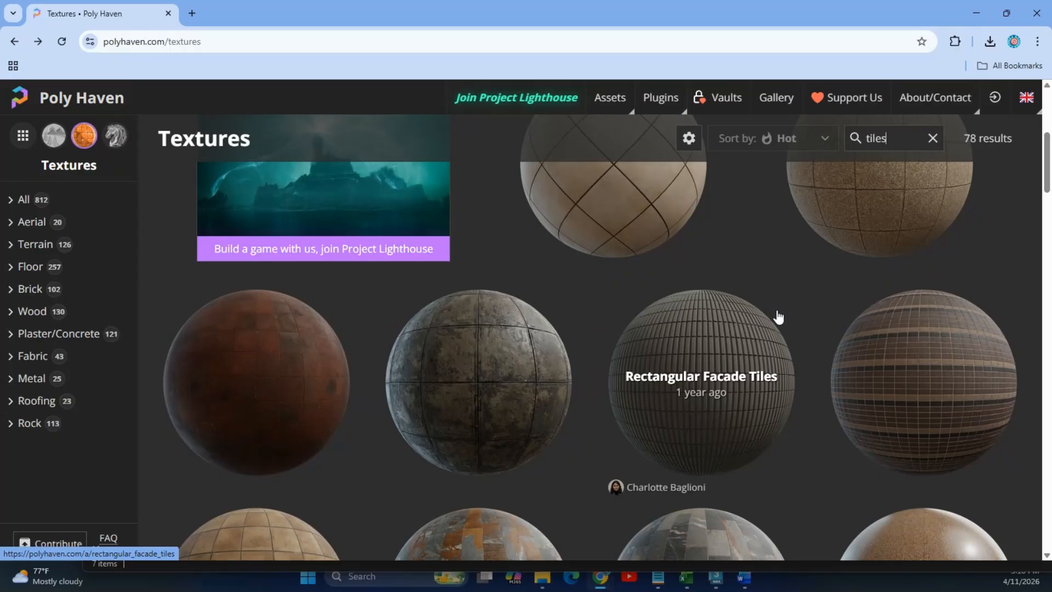
pyautogui.scroll(-2, 778, 315)
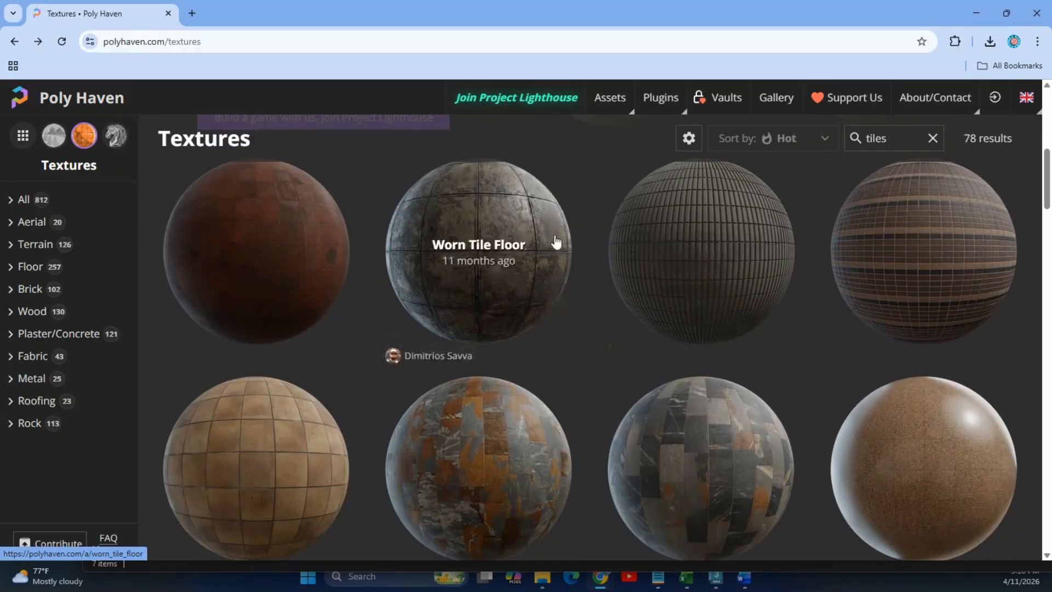
pyautogui.click(512, 217)
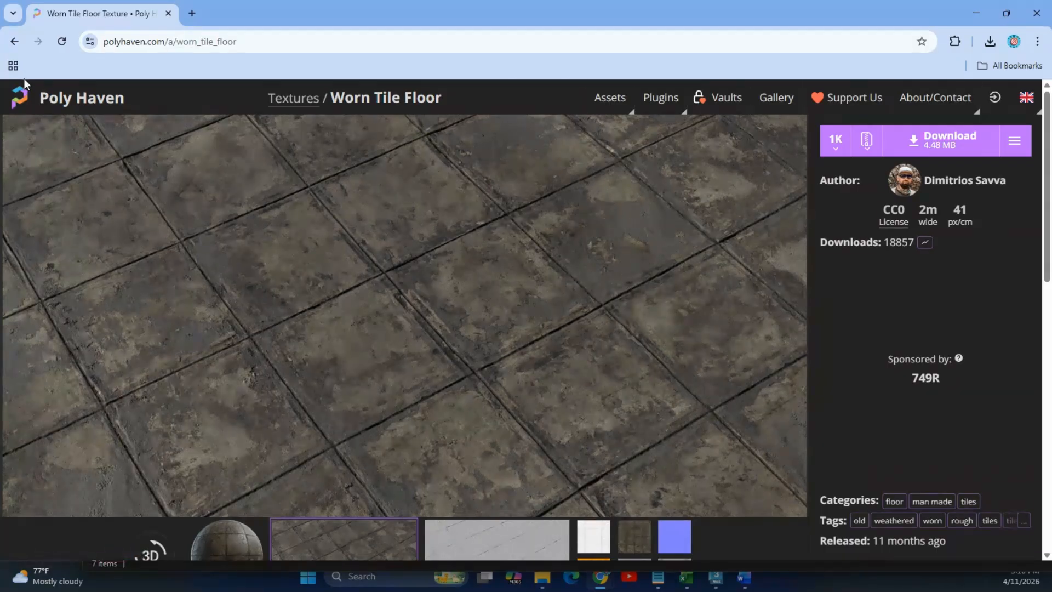
# Go back to the unfiltered 754-result Textures catalogue and browse it.
pyautogui.click(14, 41)
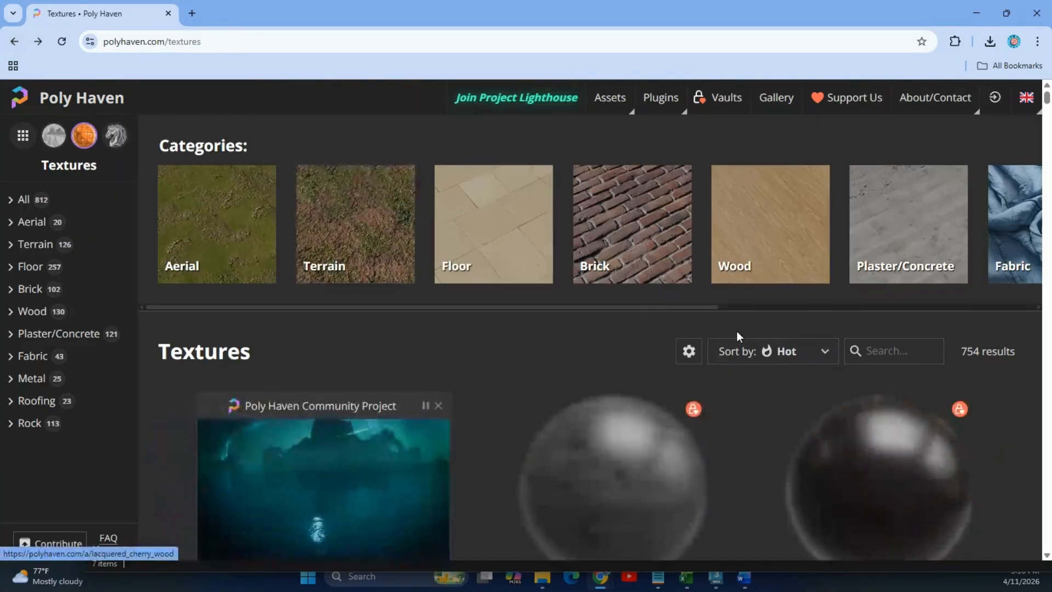
pyautogui.scroll(-4, 738, 331)
pyautogui.scroll(4, 738, 331)
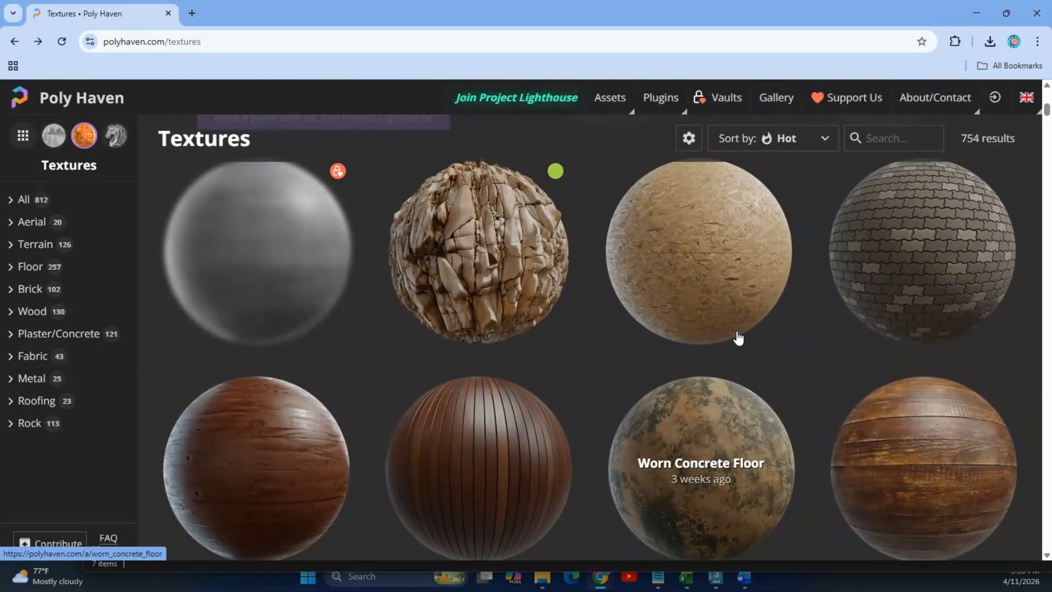
pyautogui.scroll(-12, 738, 338)
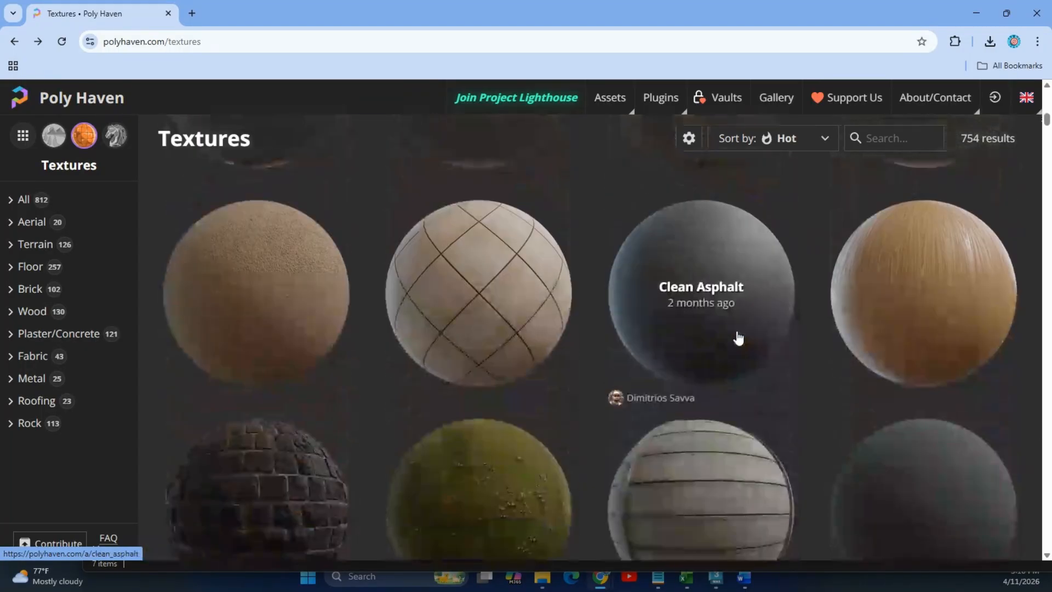
pyautogui.scroll(15, 739, 338)
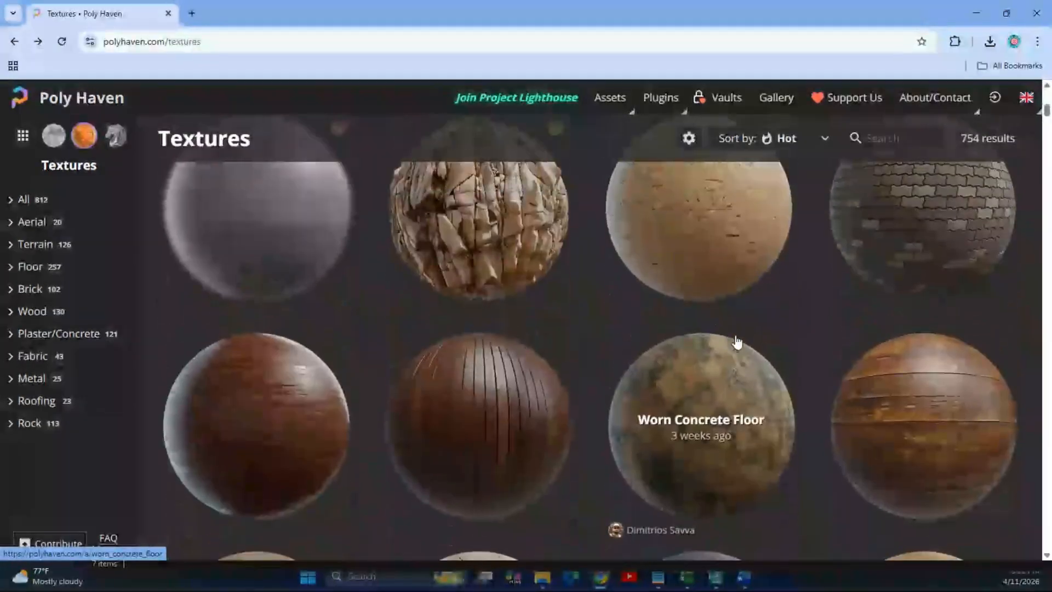
# Search 'marbles', open Floor Tiles 02, download the 1K zip and extract it in MATERIALS.
pyautogui.click(906, 354)
pyautogui.write('marbles')
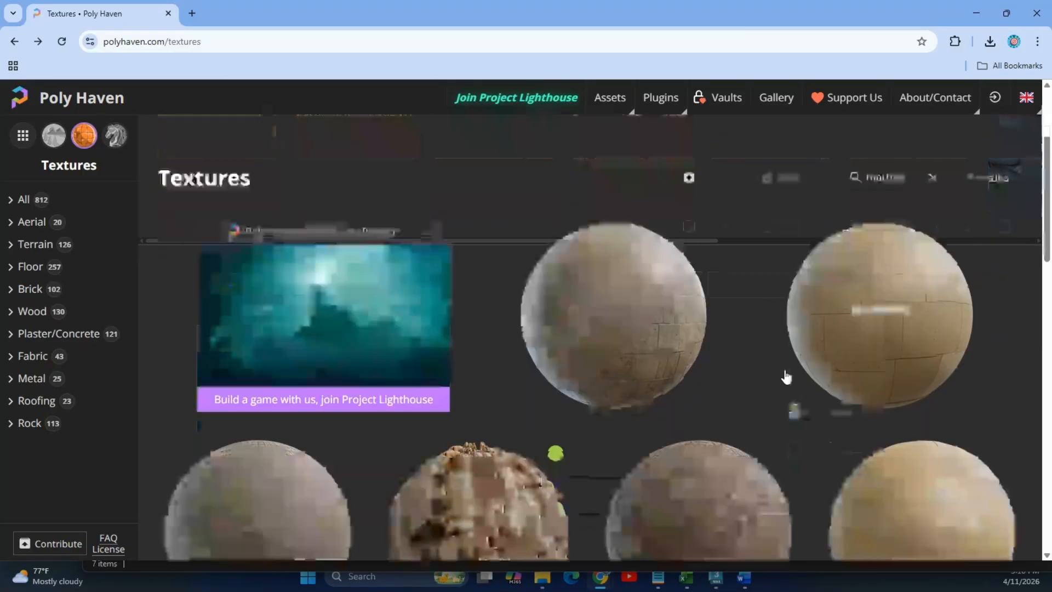
pyautogui.scroll(-3, 785, 376)
pyautogui.click(565, 241)
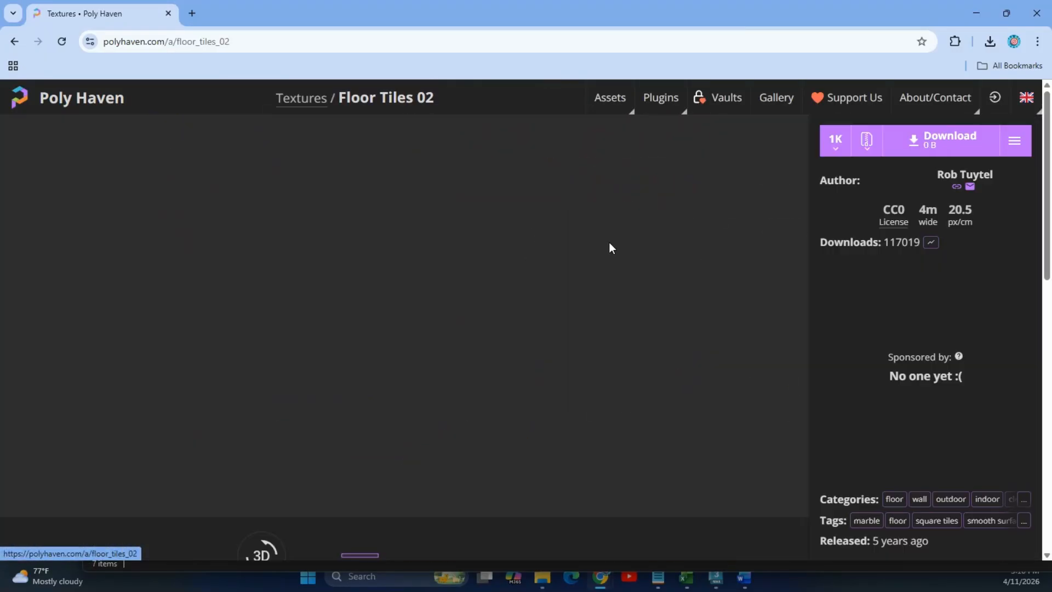
pyautogui.click(947, 140)
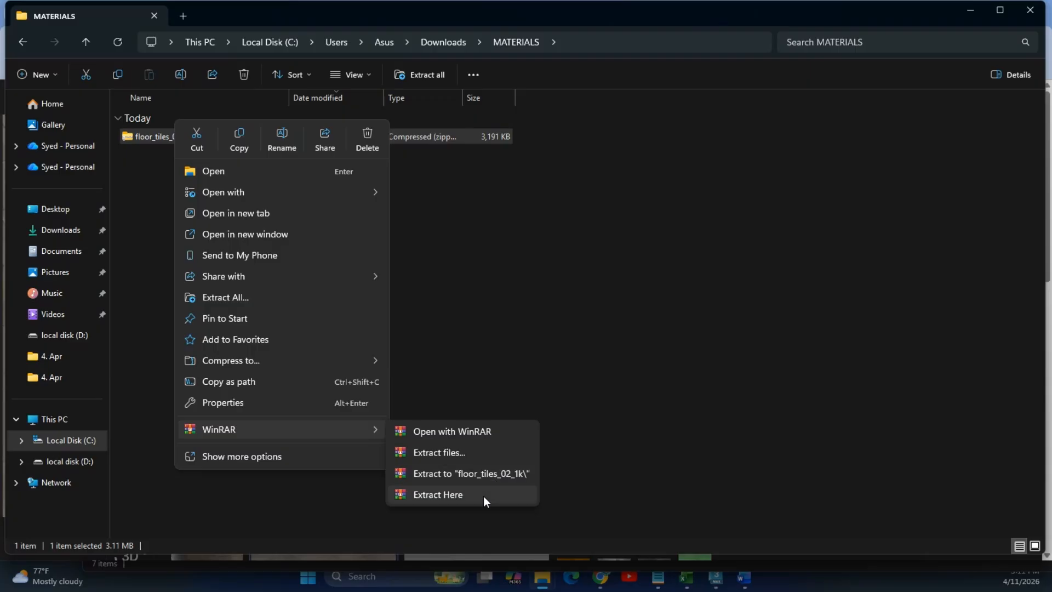
pyautogui.click(484, 495)
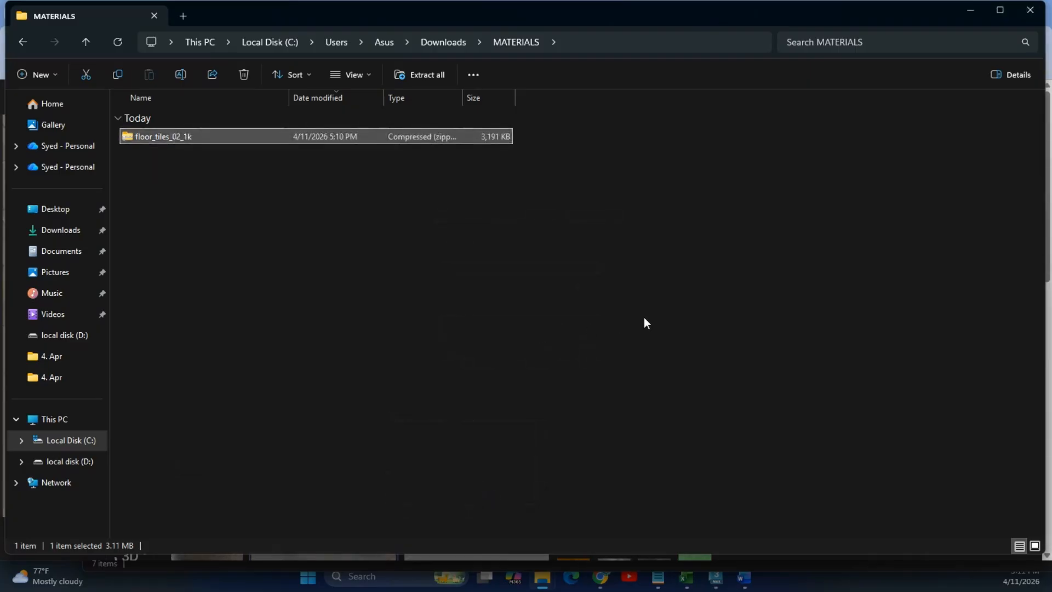
# Open the extracted textures folder and select the floor_tiles_02_rough_ao_1k file.
pyautogui.doubleClick(196, 160)
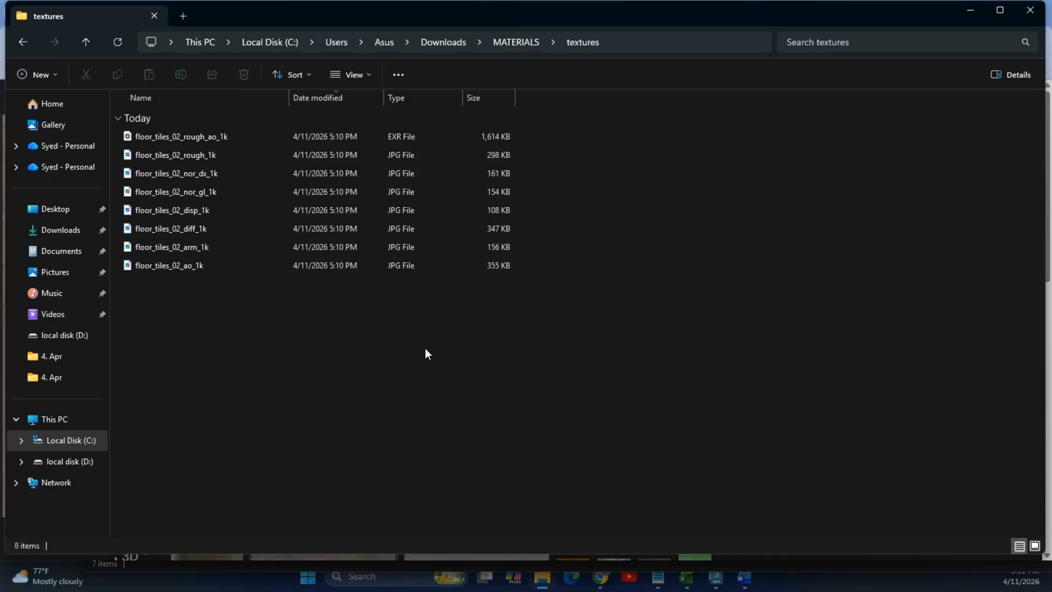
pyautogui.keyDown('ctrl'); pyautogui.scroll(5, 428, 353); pyautogui.keyUp('ctrl')
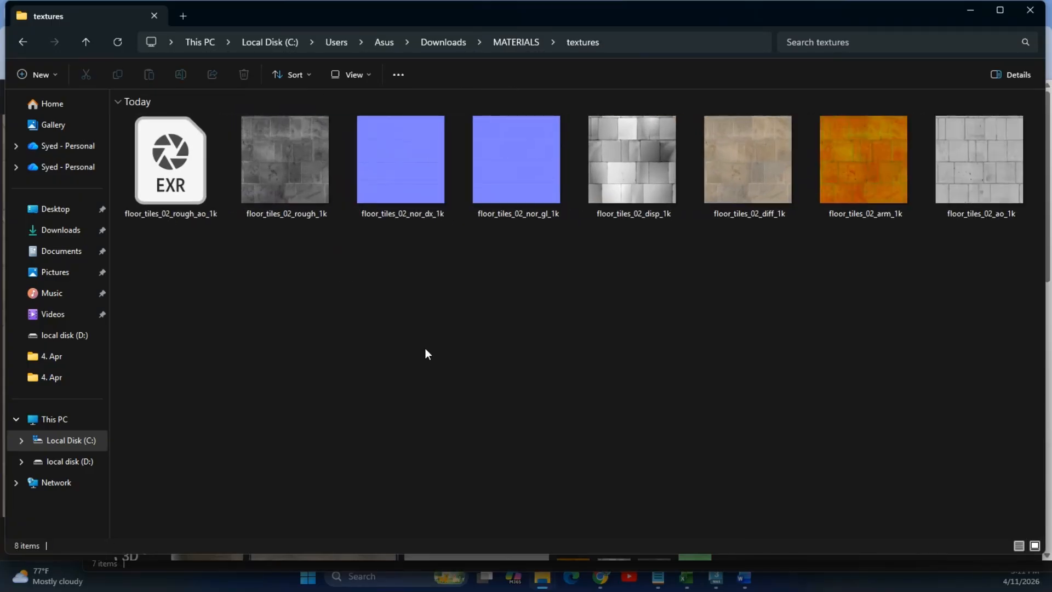
pyautogui.click(209, 171)
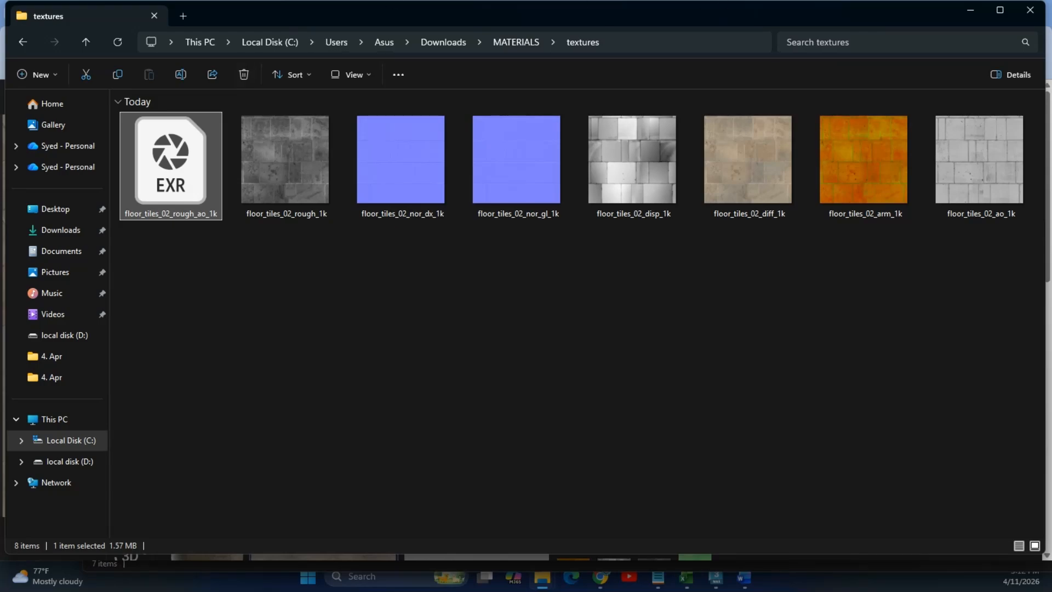
# Select just the floor_tiles_02_diff_1k texture in the extracted textures folder.
pyautogui.click(770, 176)
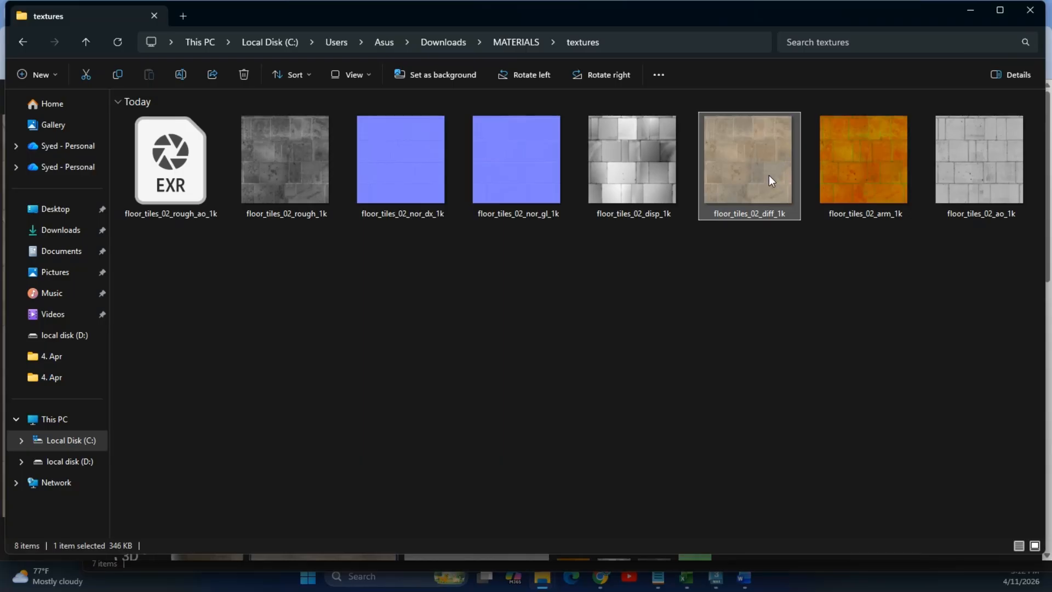
pyautogui.click(664, 44)
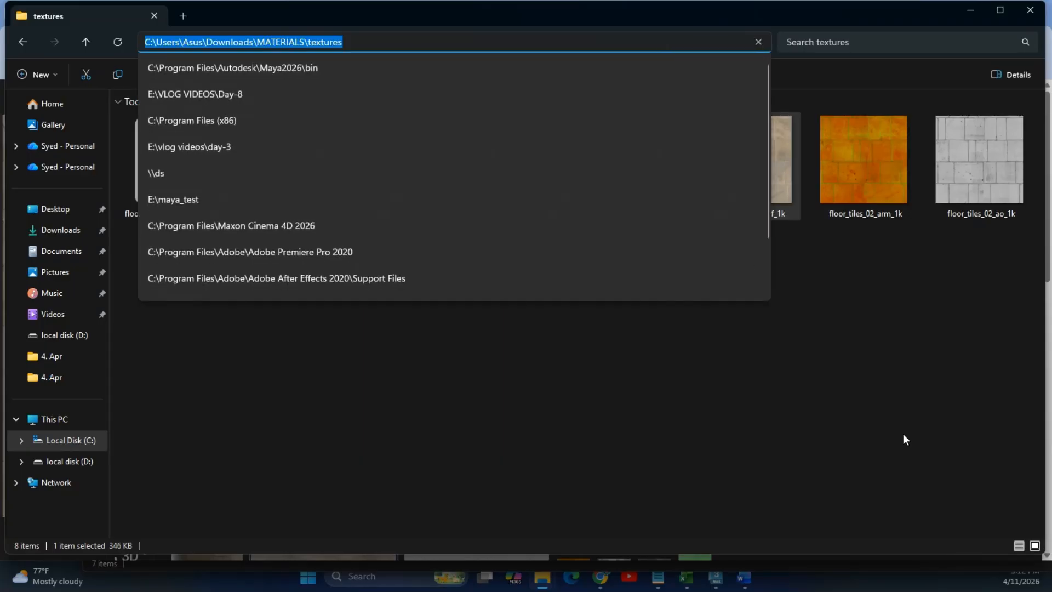
pyautogui.click(889, 412)
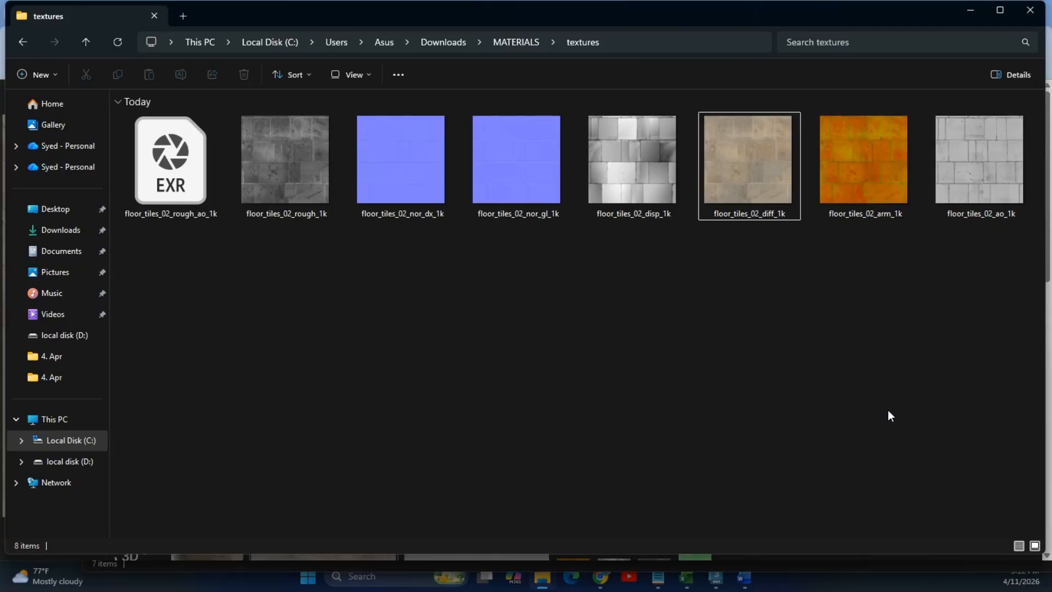
pyautogui.moveTo(366, 306); pyautogui.dragTo(557, 162)
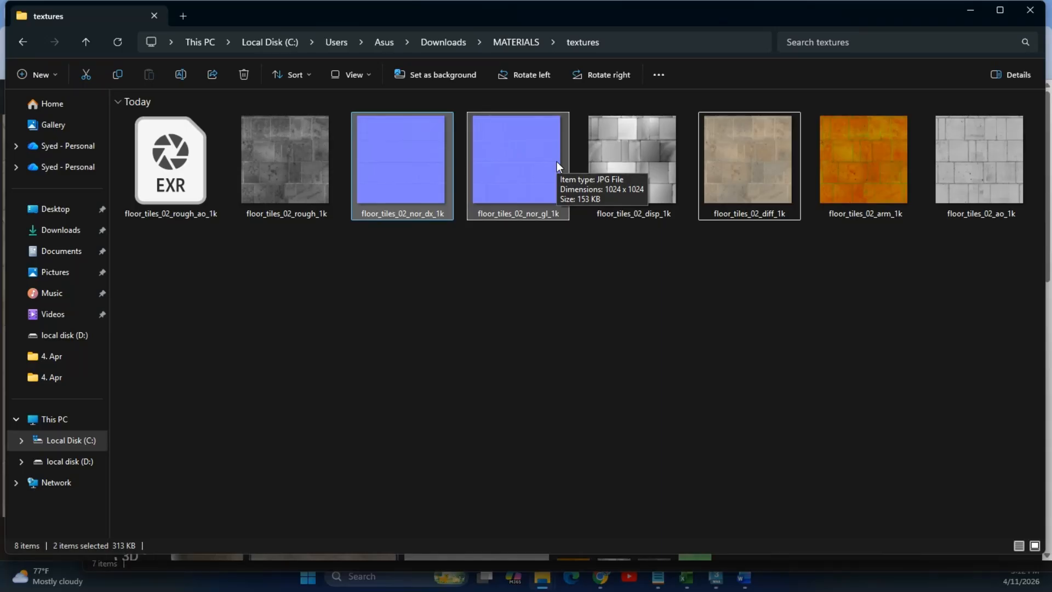
pyautogui.moveTo(404, 297); pyautogui.dragTo(485, 209)
pyautogui.moveTo(318, 340); pyautogui.dragTo(1027, 179)
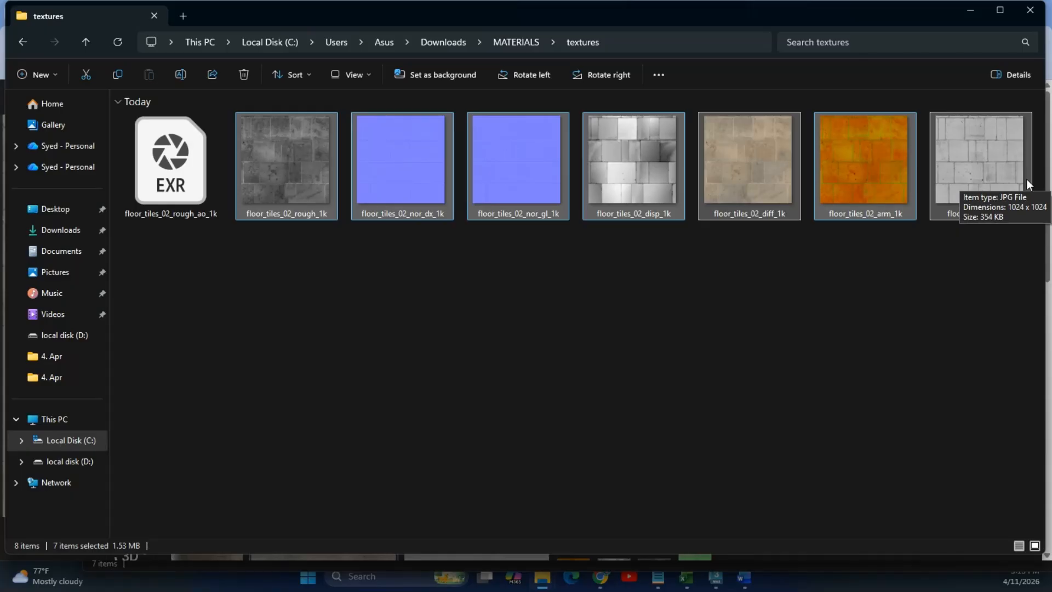
pyautogui.click(782, 319)
pyautogui.click(749, 174)
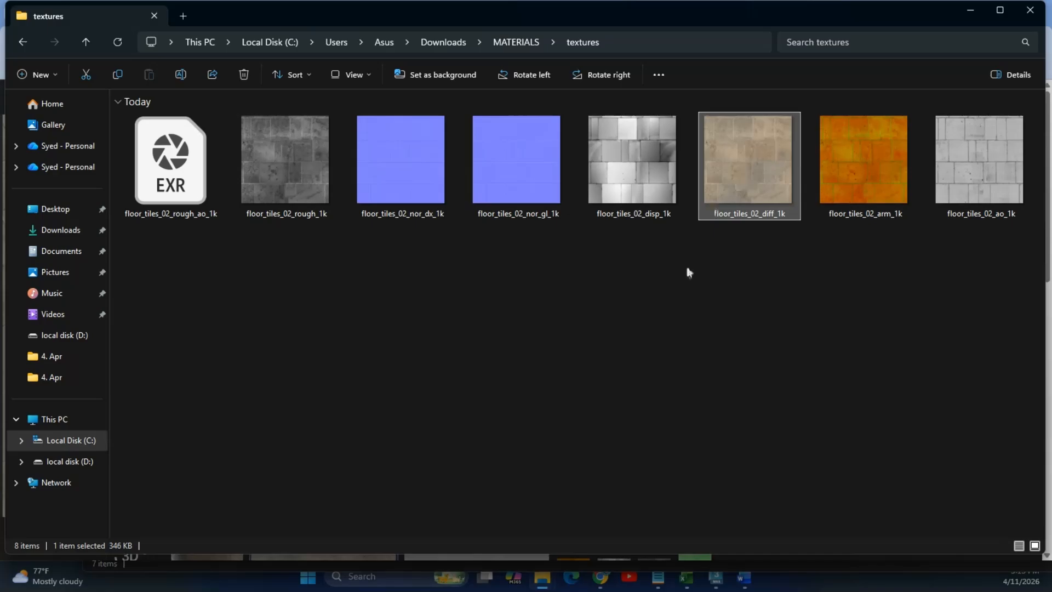
# Back in 3ds Max, reopen the Slate Material Editor with M and maximize it.
pyautogui.click(716, 580)
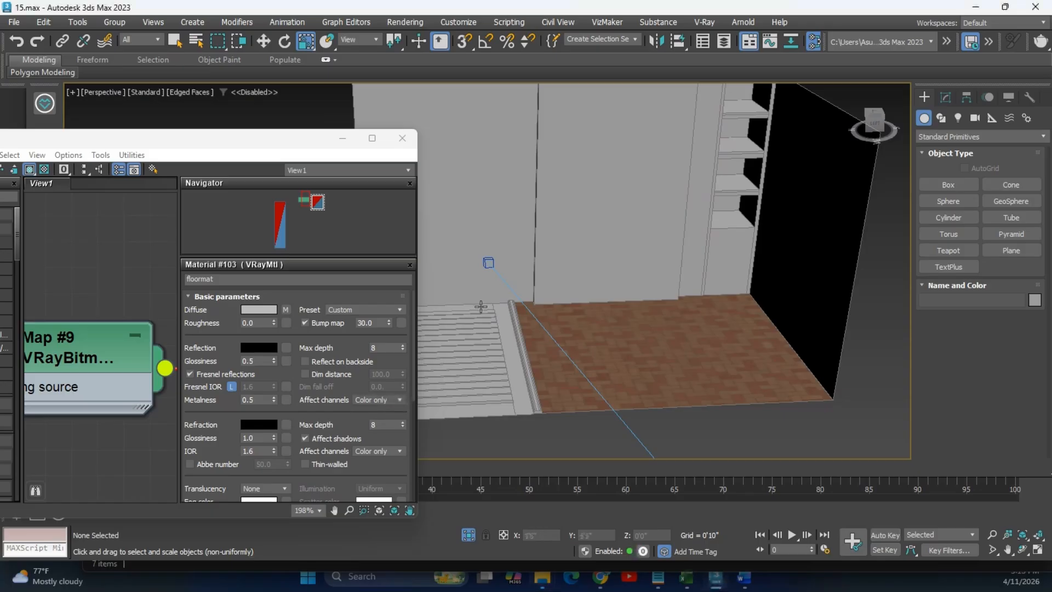
pyautogui.moveTo(256, 140); pyautogui.dragTo(415, 30)
pyautogui.scroll(-1, 281, 264)
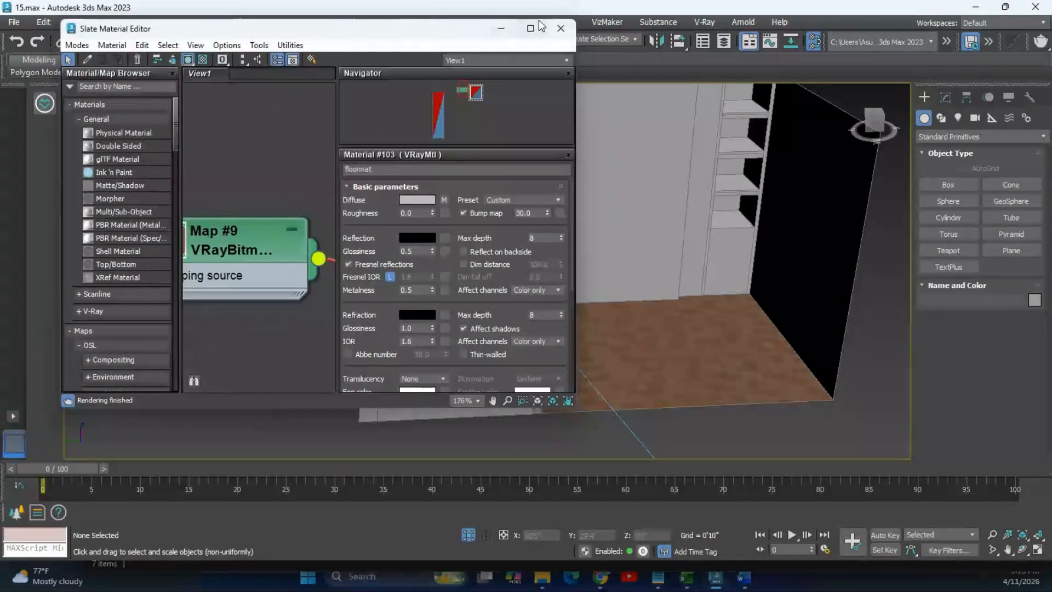
pyautogui.click(561, 28)
pyautogui.press('m')
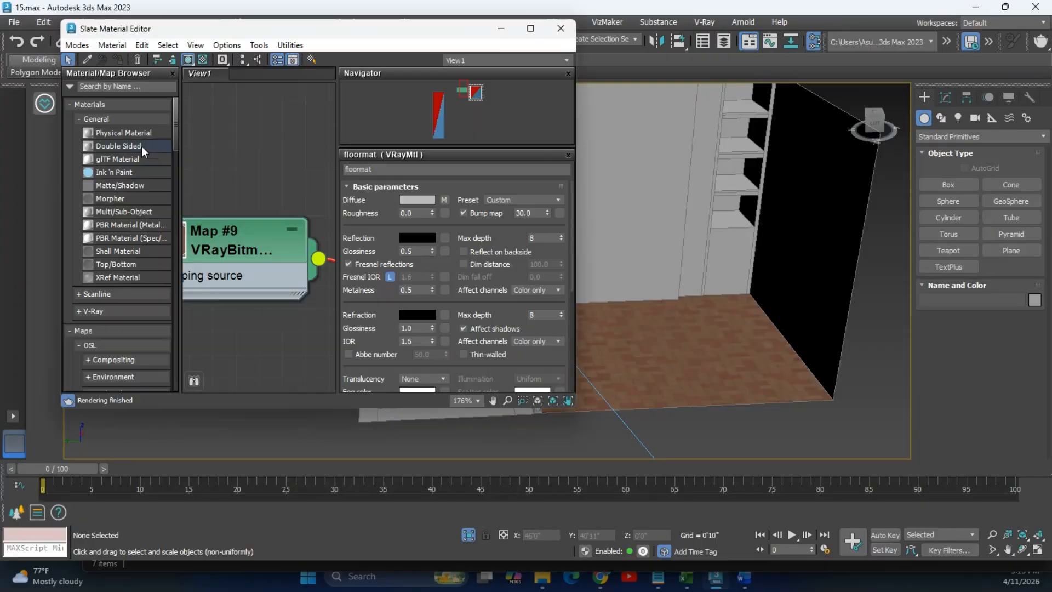
pyautogui.click(530, 28)
pyautogui.scroll(-3, 421, 283)
# Add a new V-Ray VRayMtl node and rename it walls.
pyautogui.rightClick(526, 165)
pyautogui.moveTo(608, 175)
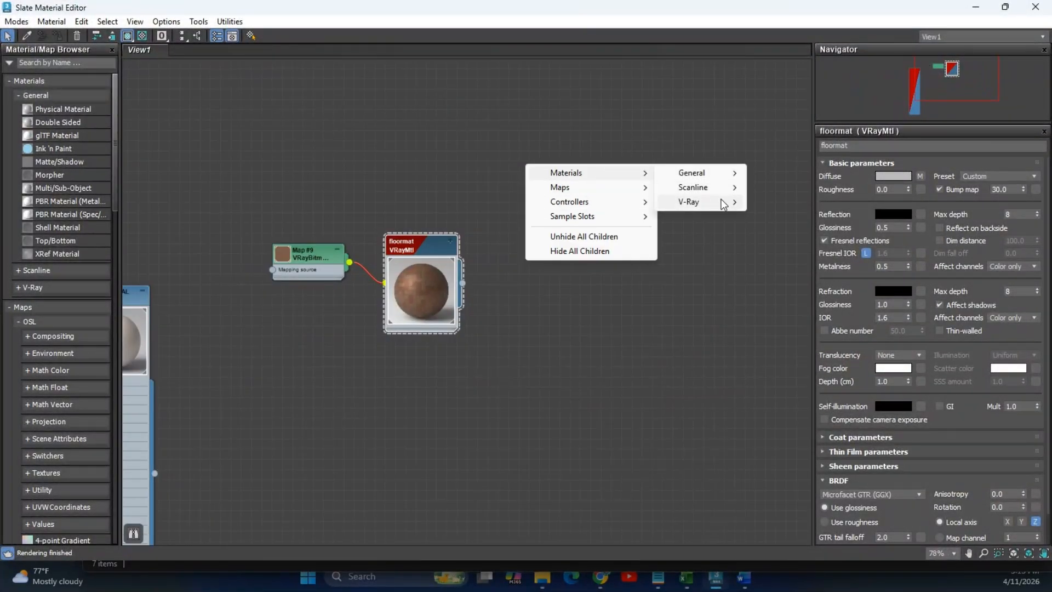
pyautogui.moveTo(729, 203)
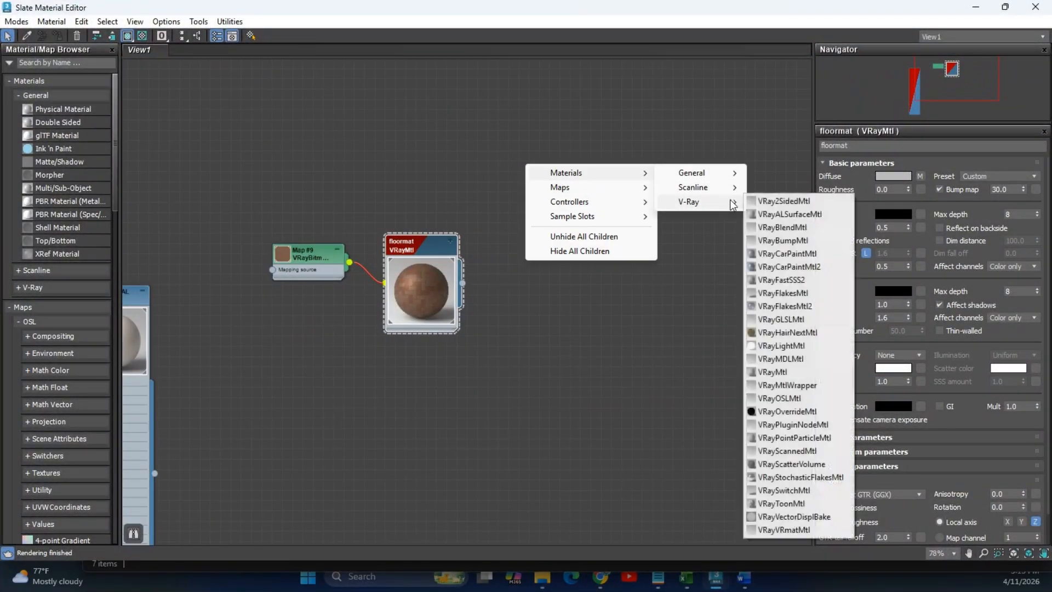
pyautogui.click(801, 371)
pyautogui.click(878, 145)
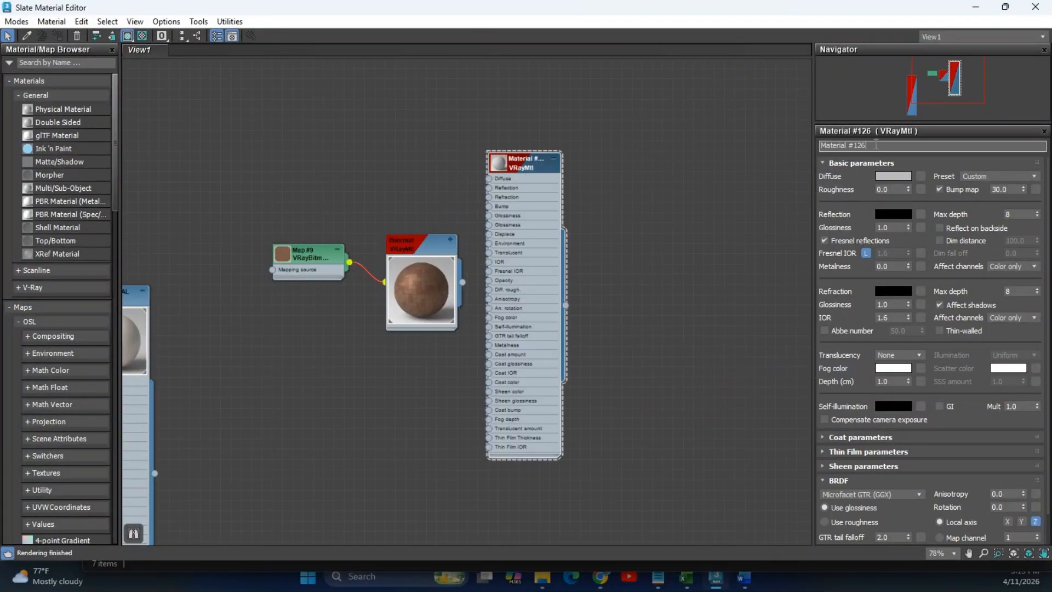
pyautogui.write('walls')
# Move the floormat material and its Map #9 node toward the top left of the graph.
pyautogui.moveTo(281, 206); pyautogui.dragTo(410, 343)
pyautogui.moveTo(426, 251); pyautogui.dragTo(342, 136)
pyautogui.hotkey('ctrl', 'z')
pyautogui.hotkey('ctrl', 'y')
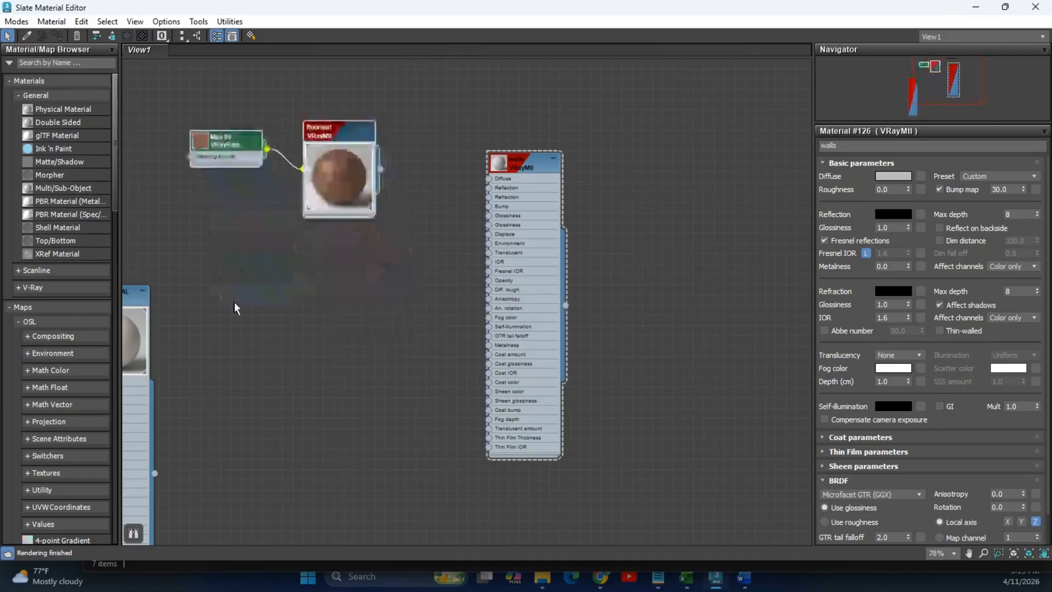
pyautogui.moveTo(230, 149); pyautogui.dragTo(238, 224)
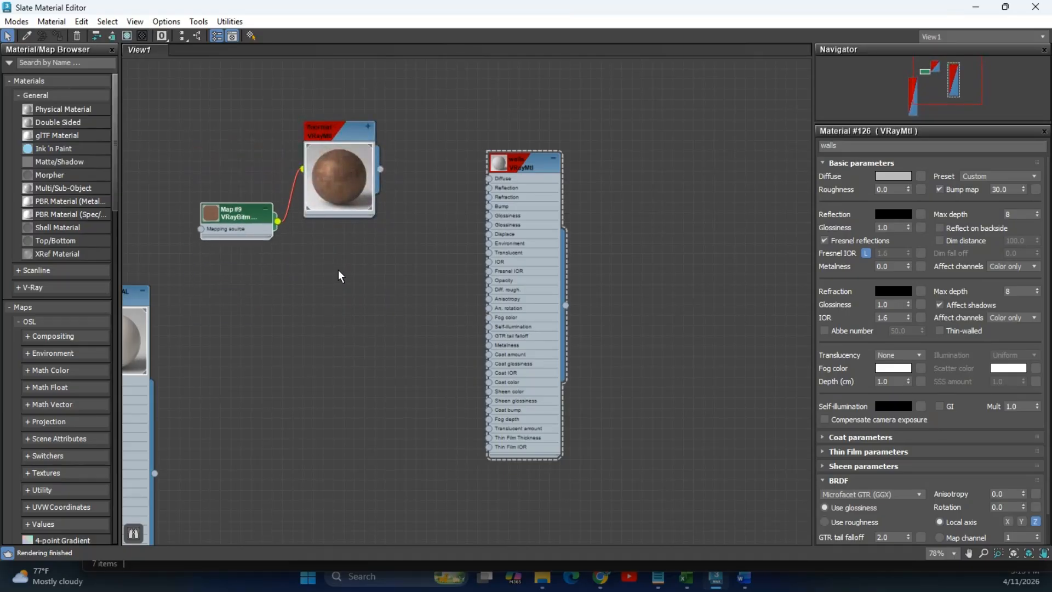
pyautogui.scroll(-5, 336, 274)
pyautogui.moveTo(336, 274); pyautogui.dragTo(410, 251, button='middle')
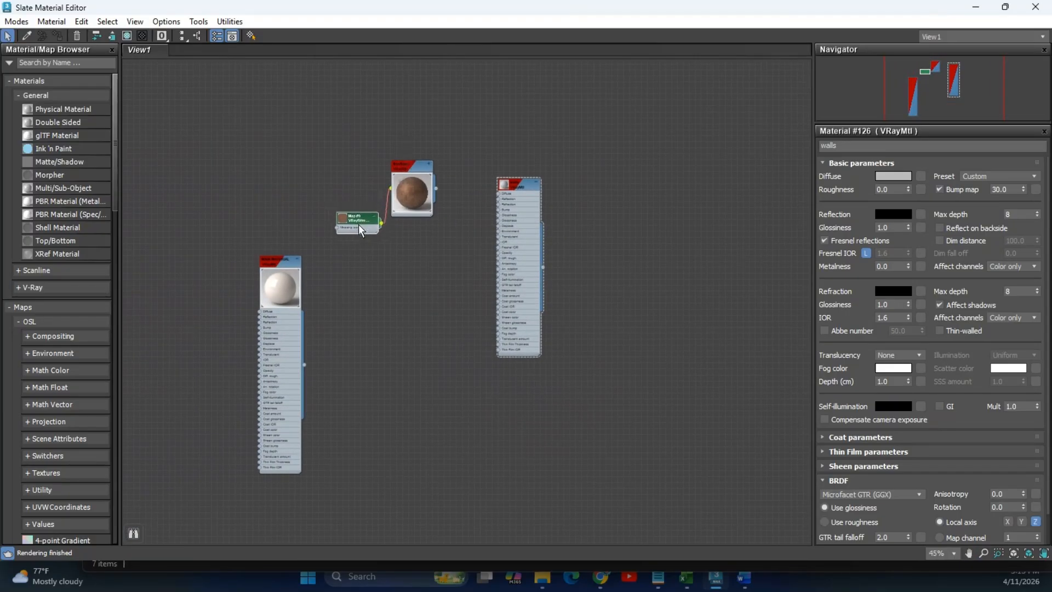
# Delete the unused white-sphere material node and nudge Map #9 and floormat slightly left.
pyautogui.moveTo(252, 216); pyautogui.dragTo(319, 498)
pyautogui.press('Delete')
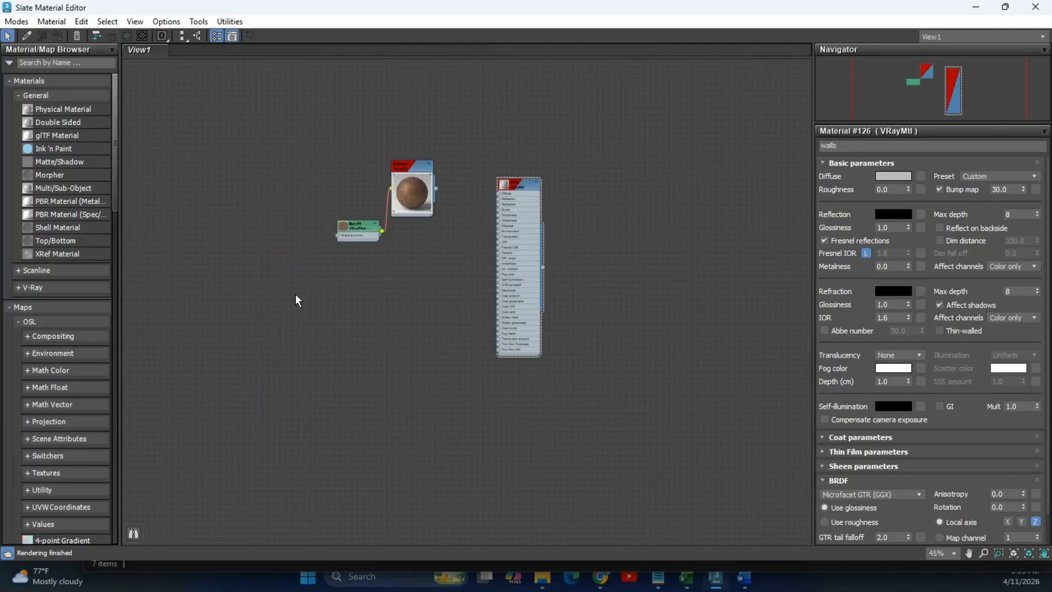
pyautogui.scroll(4, 398, 235)
pyautogui.scroll(4, 436, 226)
pyautogui.click(301, 219)
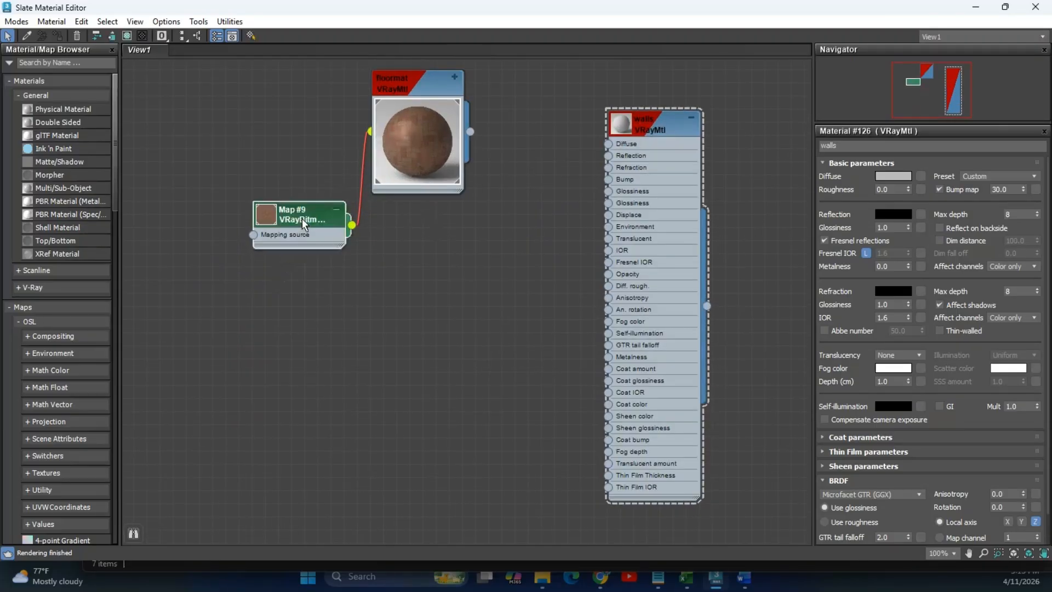
pyautogui.moveTo(301, 218); pyautogui.dragTo(288, 219)
pyautogui.moveTo(419, 81)
pyautogui.mouseDown()
pyautogui.moveTo(383, 75)
pyautogui.moveTo(406, 81)
pyautogui.mouseUp()
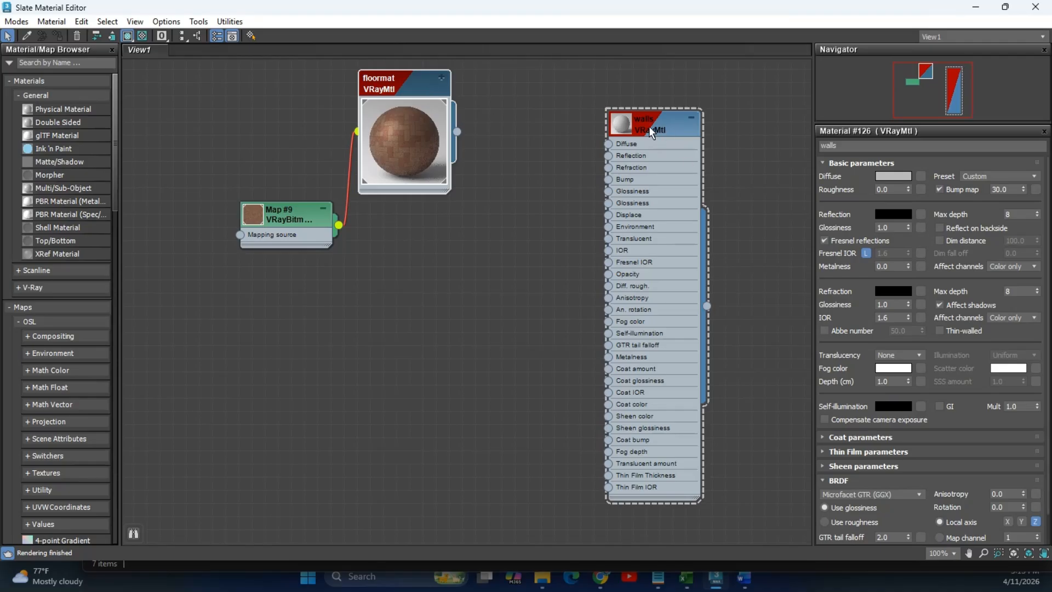
# Drag floor_tiles_02_diff_1k into the graph and wire it to the walls Diffuse input.
pyautogui.hotkey('alt', 'Tab')
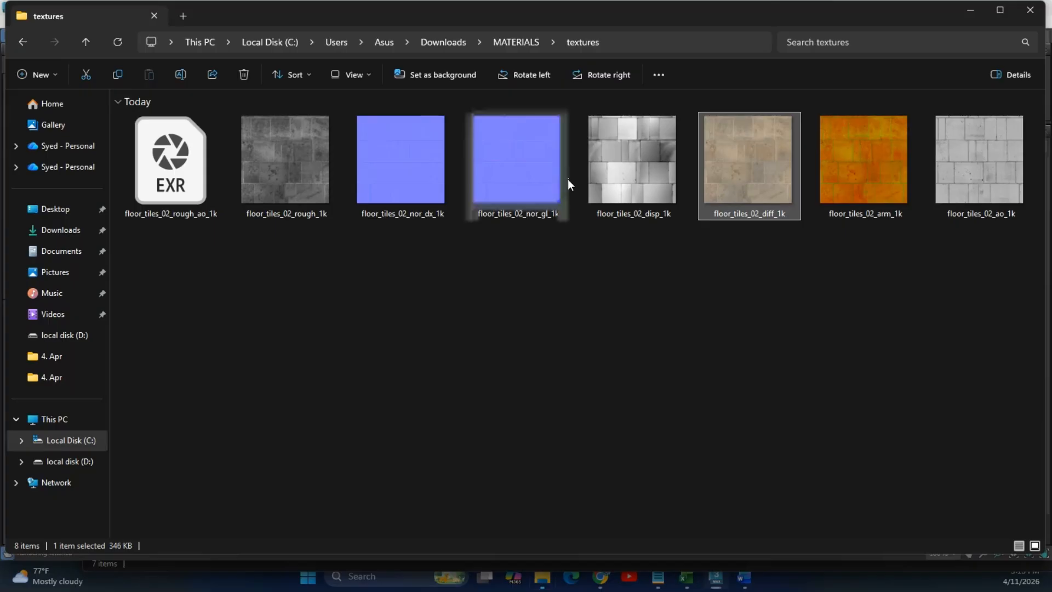
pyautogui.click(664, 38)
pyautogui.hotkey('alt', 'Tab')
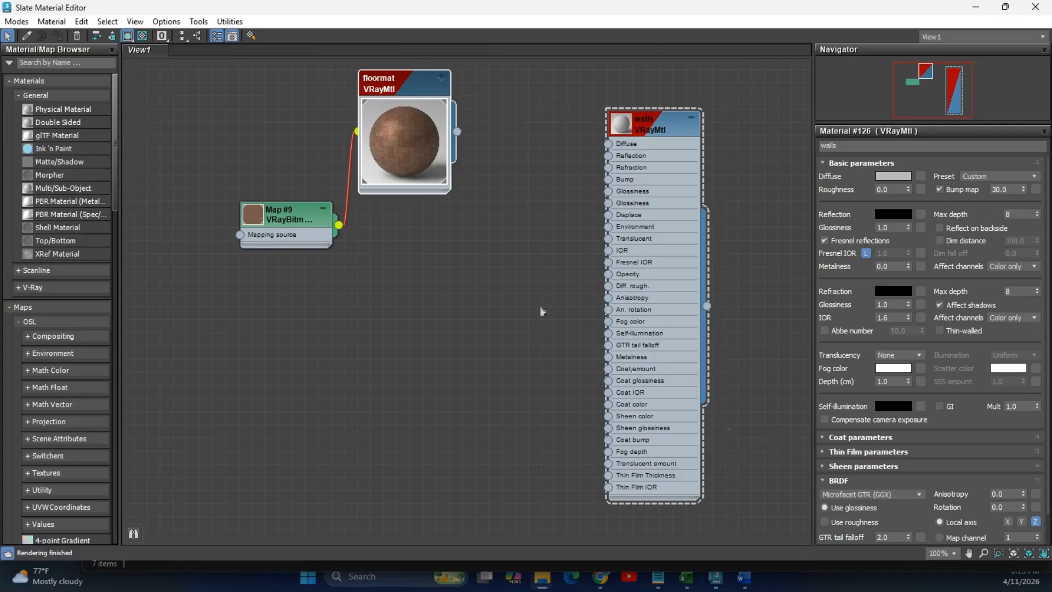
pyautogui.hotkey('alt', 'Tab')
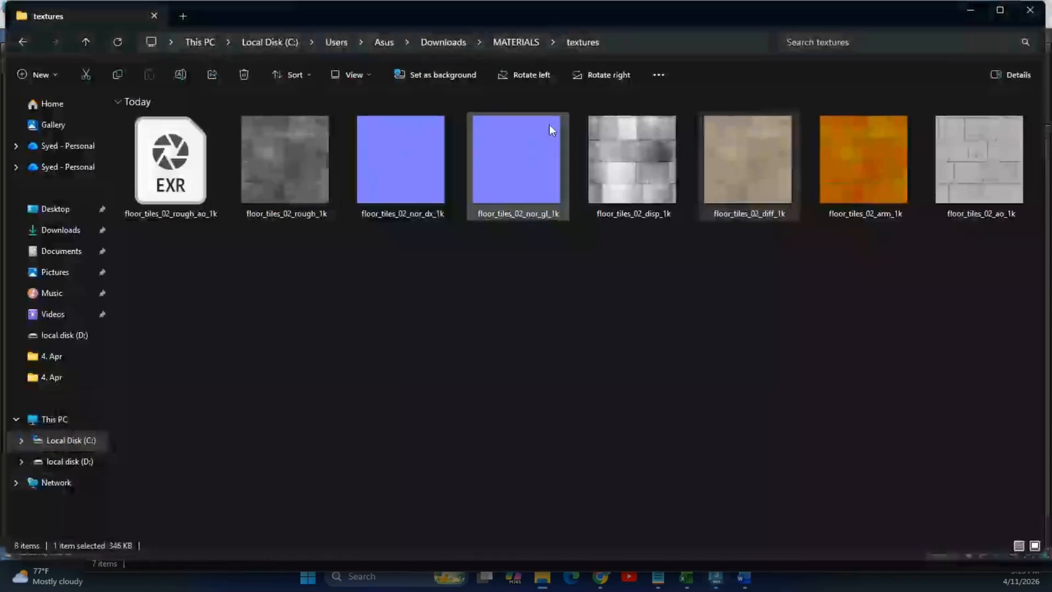
pyautogui.moveTo(726, 188); pyautogui.dragTo(609, 142)
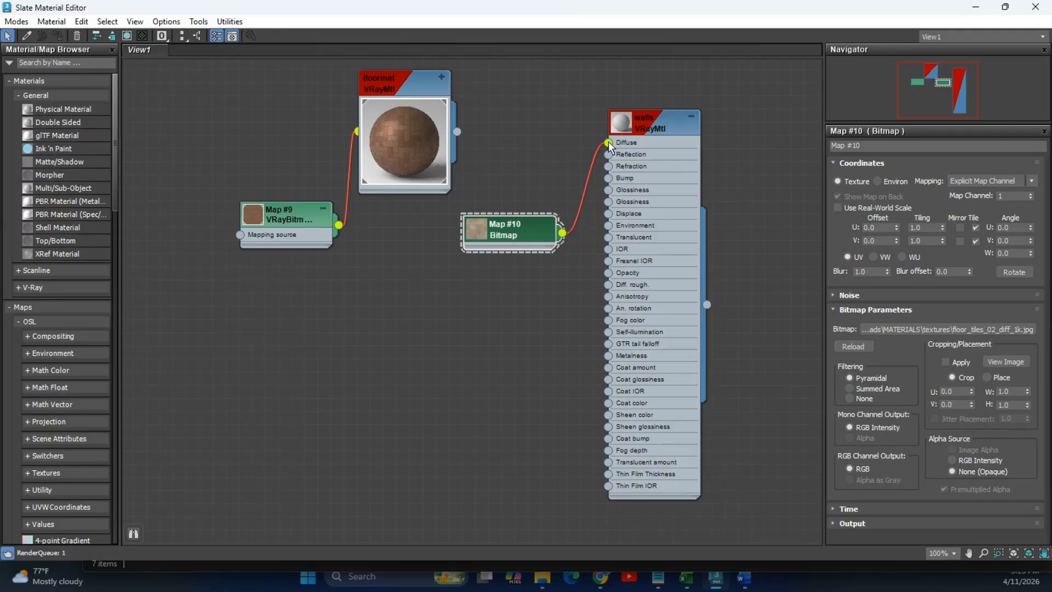
pyautogui.moveTo(502, 237); pyautogui.dragTo(476, 265)
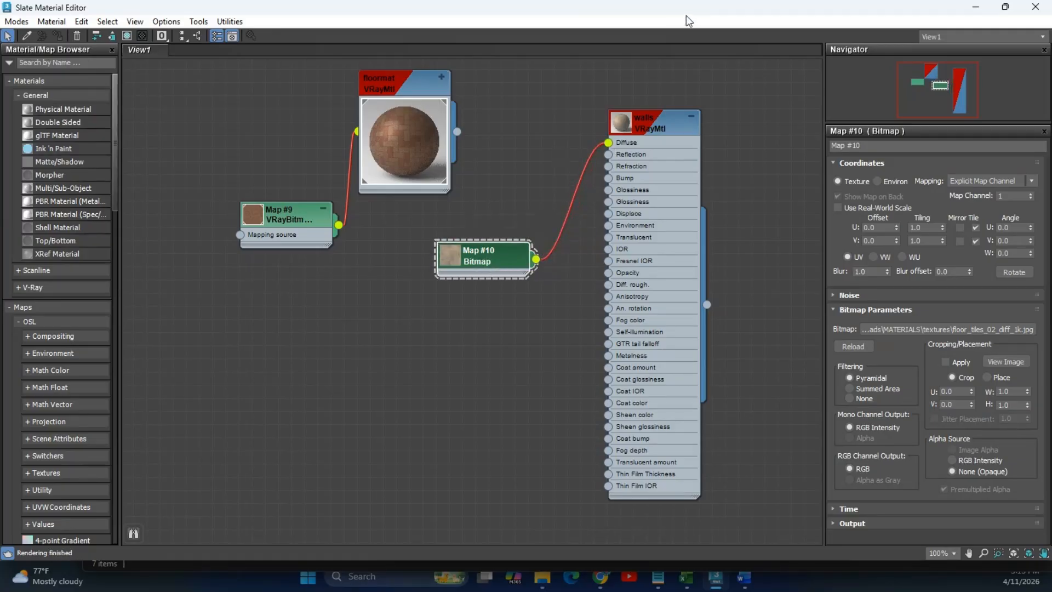
pyautogui.moveTo(583, 12); pyautogui.dragTo(318, 71)
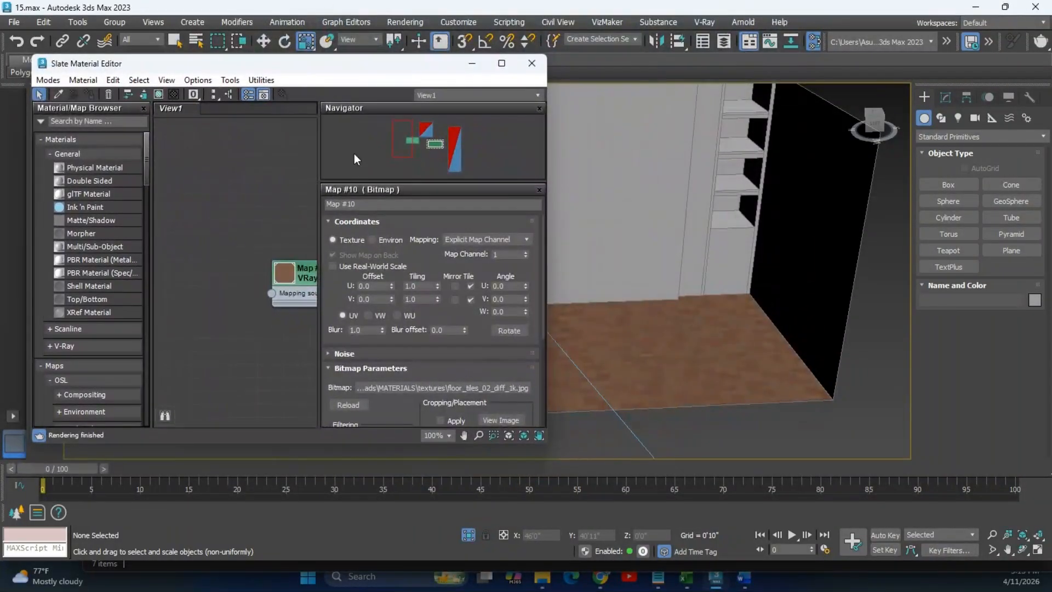
pyautogui.moveTo(234, 251); pyautogui.dragTo(253, 320, button='middle')
pyautogui.click(1011, 185)
pyautogui.moveTo(660, 296); pyautogui.dragTo(671, 319)
pyautogui.click(945, 99)
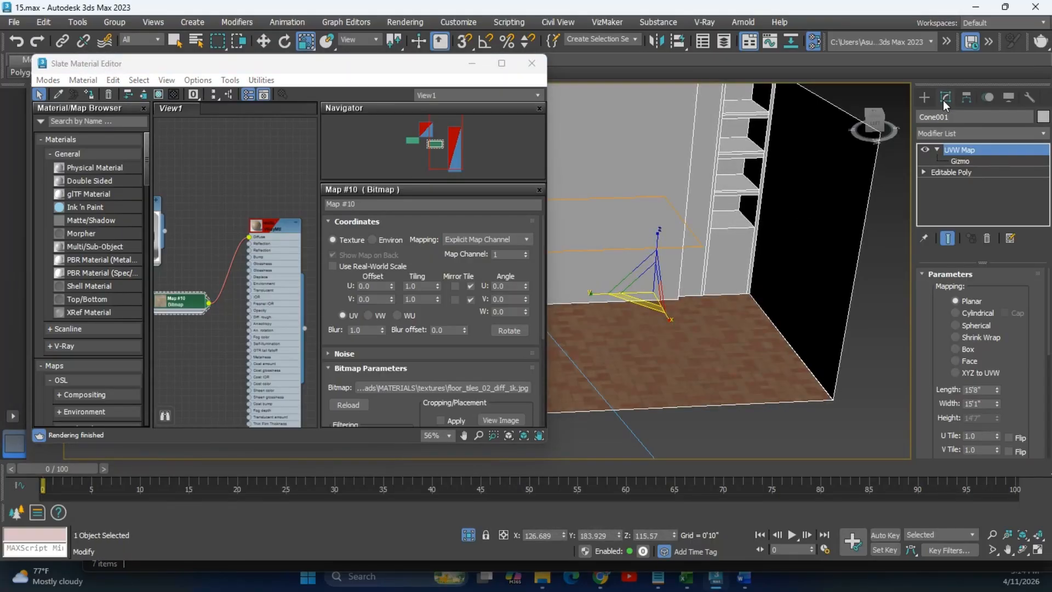
pyautogui.click(957, 172)
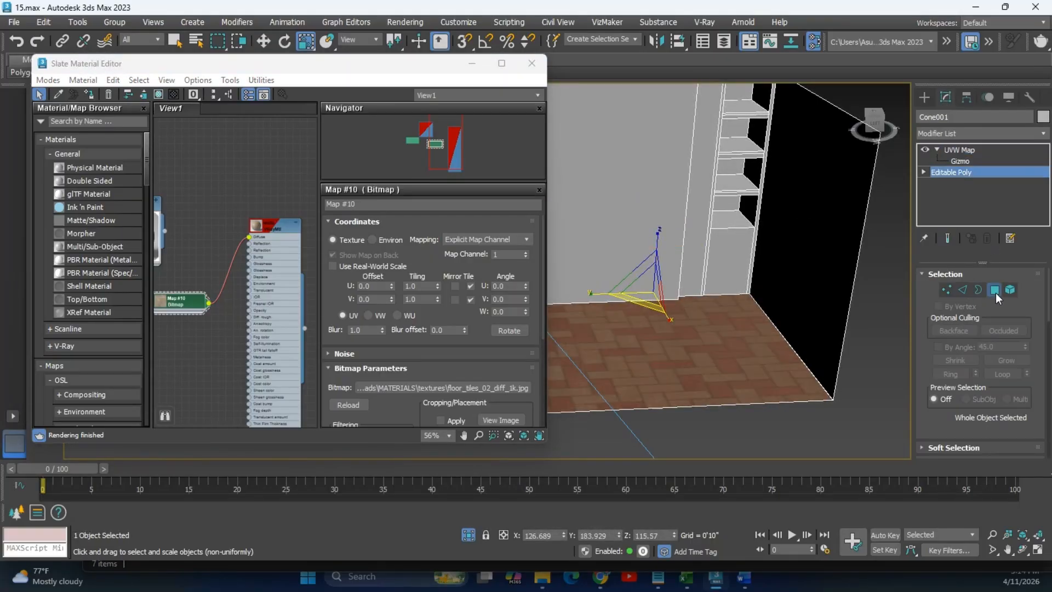
pyautogui.click(995, 291)
pyautogui.click(795, 192)
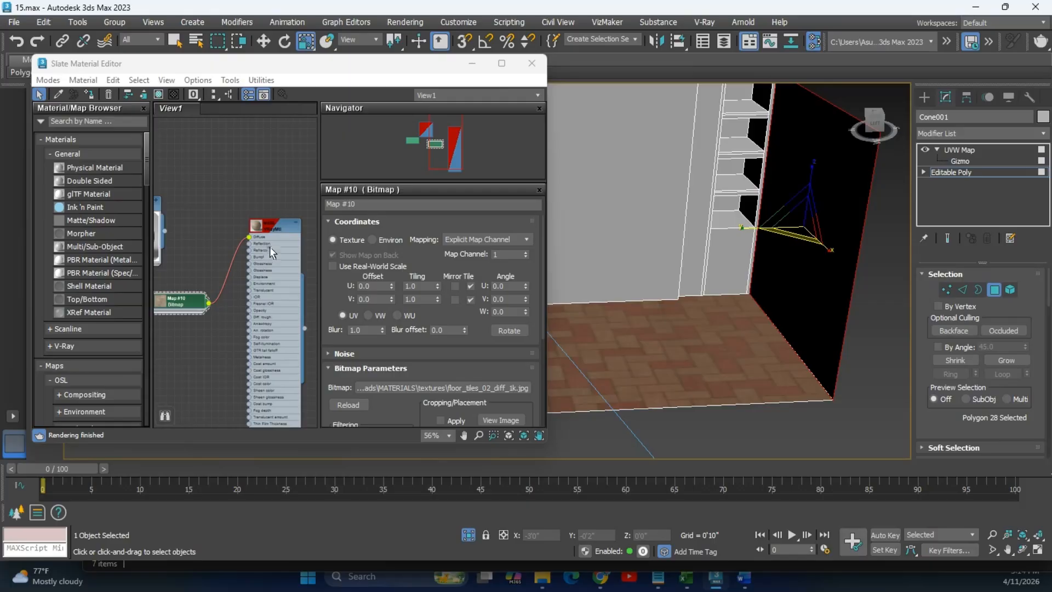
pyautogui.rightClick(257, 221)
pyautogui.click(285, 236)
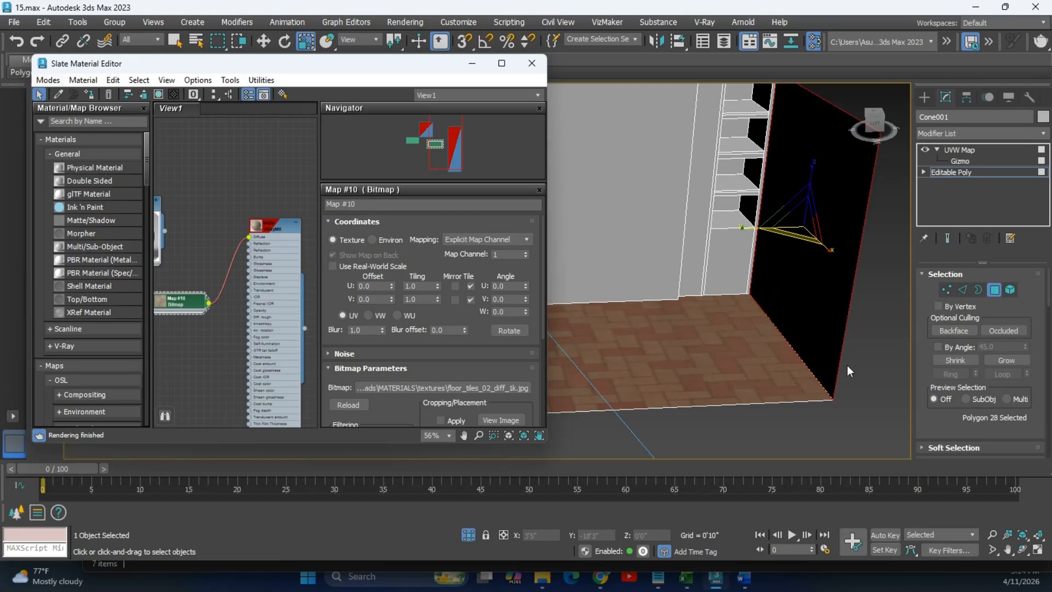
pyautogui.click(851, 380)
pyautogui.scroll(-8, 838, 350)
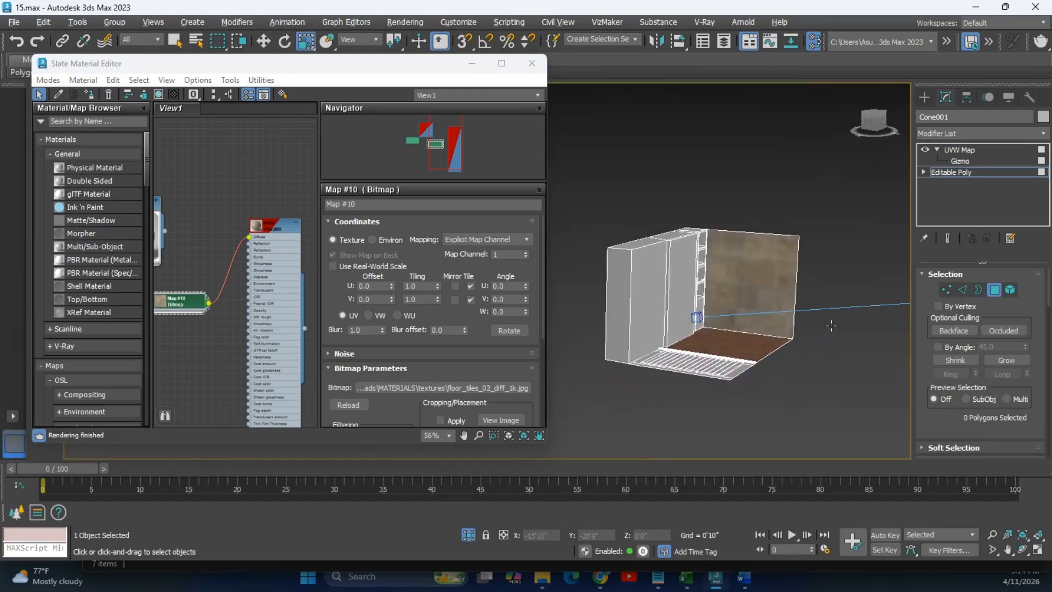
pyautogui.scroll(5, 778, 321)
pyautogui.scroll(1, 773, 303)
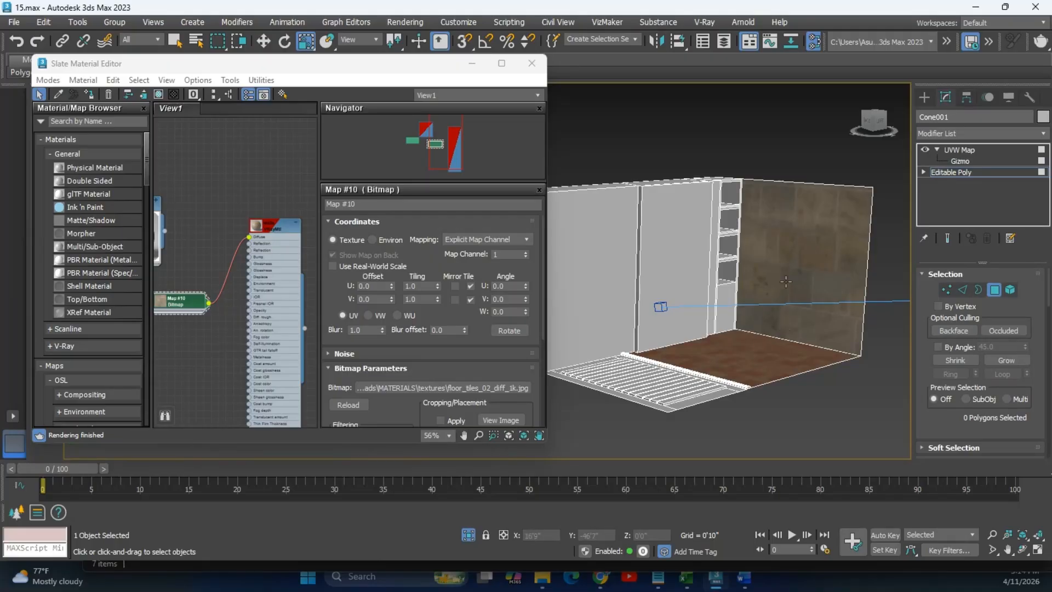
pyautogui.scroll(4, 786, 281)
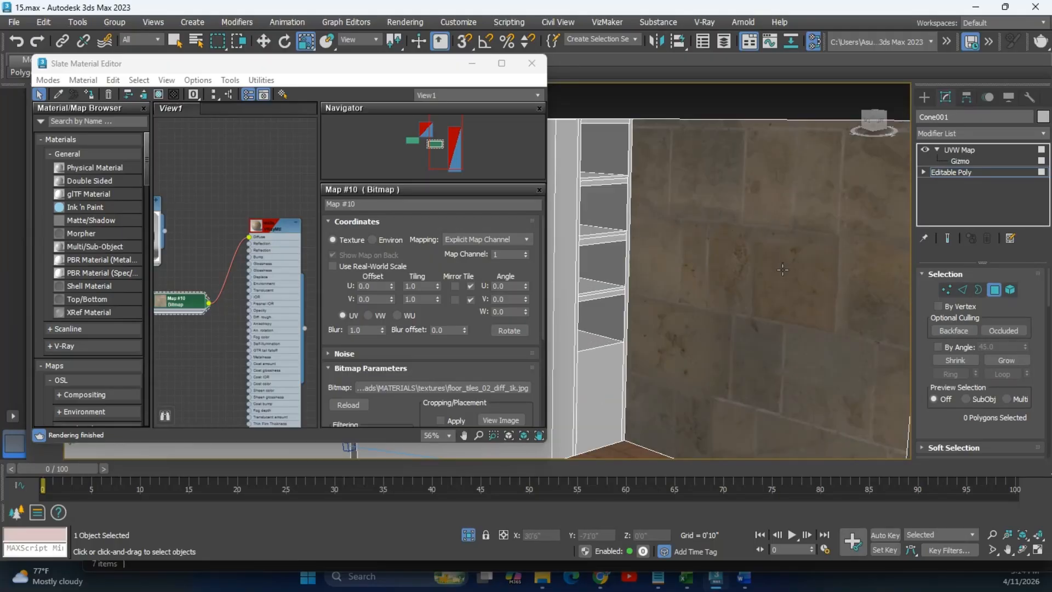
pyautogui.scroll(-5, 783, 269)
pyautogui.keyDown('alt'); pyautogui.moveTo(782, 269); pyautogui.dragTo(862, 273, button='middle'); pyautogui.keyUp('alt')
pyautogui.scroll(-4, 863, 273)
pyautogui.scroll(3, 794, 279)
pyautogui.moveTo(778, 281); pyautogui.dragTo(754, 286, button='middle')
# Select the stone wall polygon and set its UVW Map gizmo mapping to Box.
pyautogui.click(740, 233)
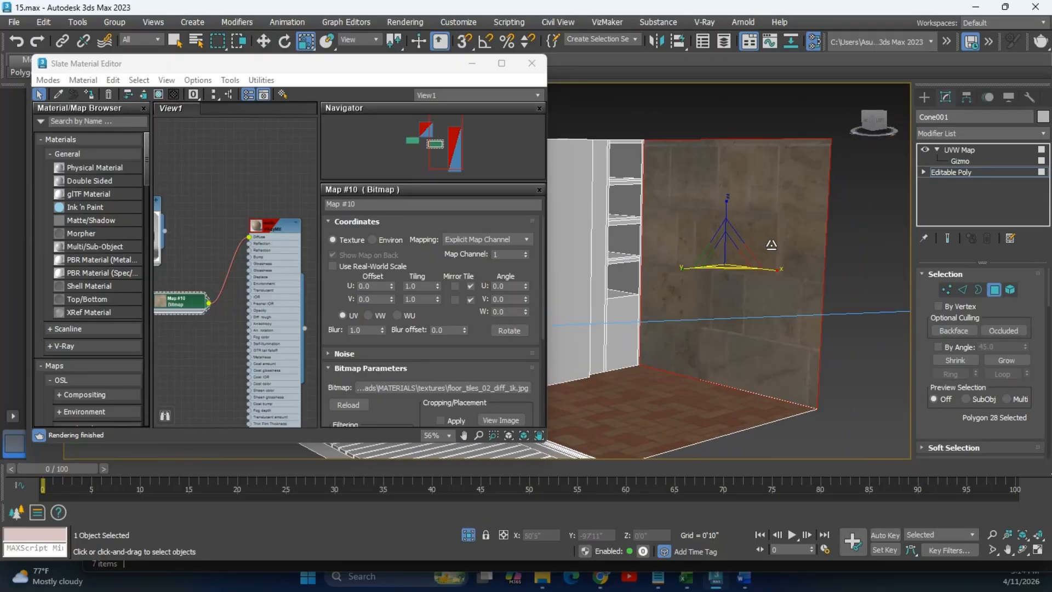
pyautogui.click(960, 162)
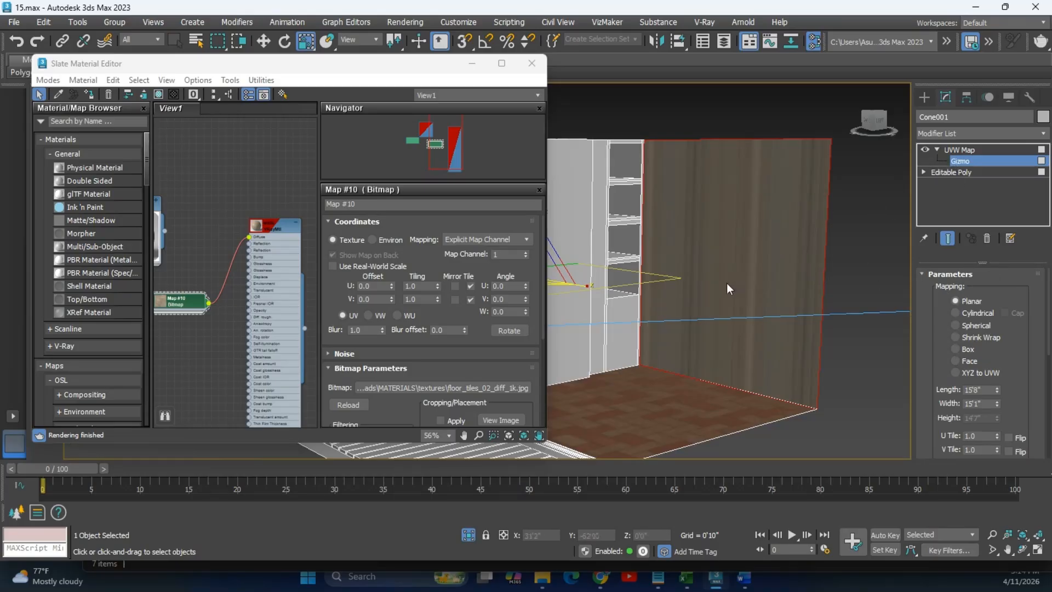
pyautogui.click(967, 350)
pyautogui.scroll(5, 749, 257)
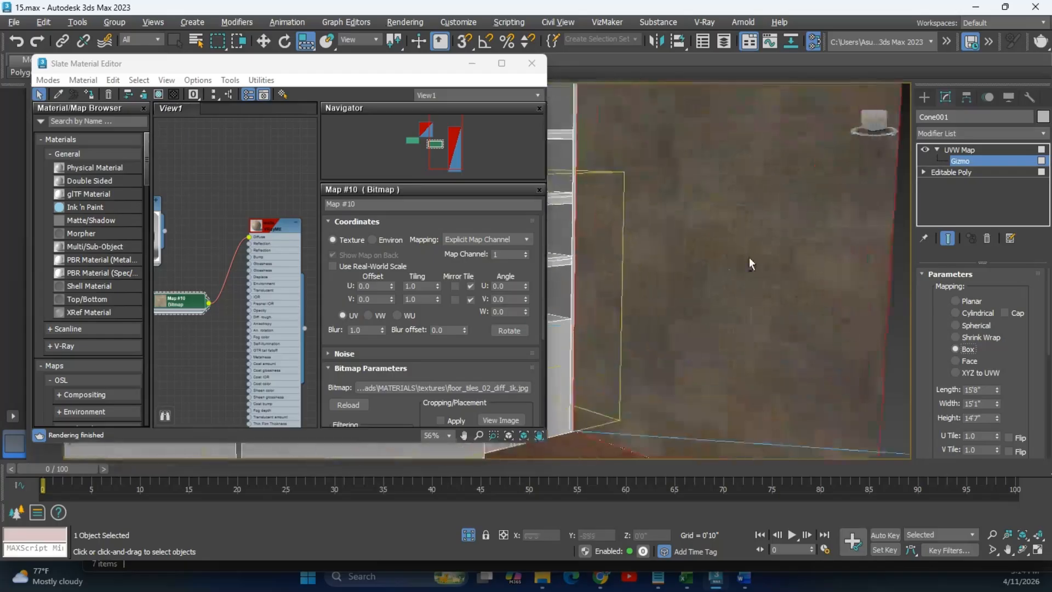
pyautogui.moveTo(744, 269)
pyautogui.mouseDown(button='middle')
pyautogui.moveTo(811, 271)
pyautogui.moveTo(760, 272)
pyautogui.mouseUp(button='middle')
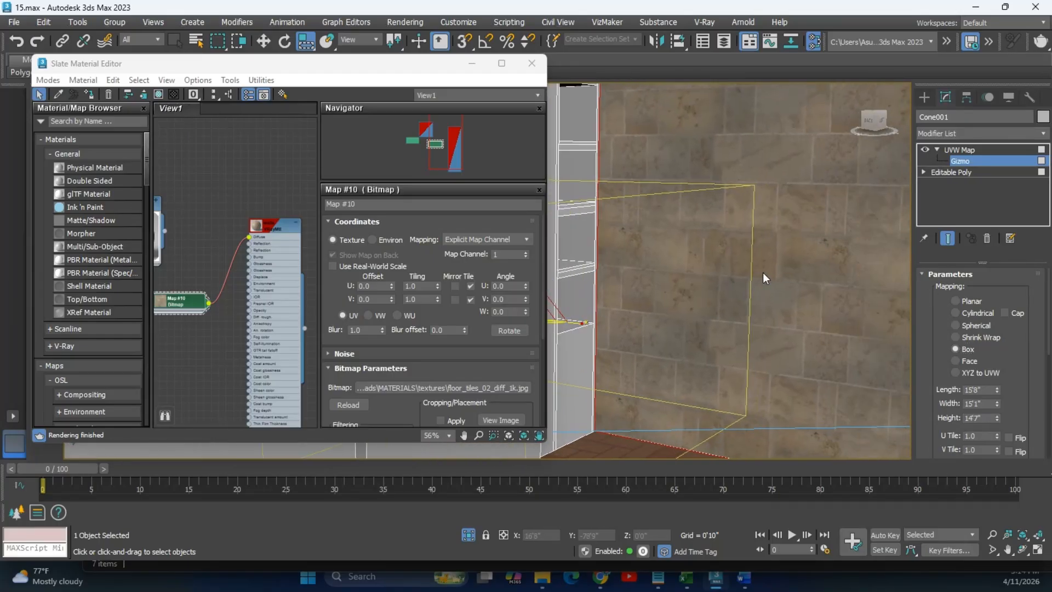
pyautogui.scroll(-6, 775, 281)
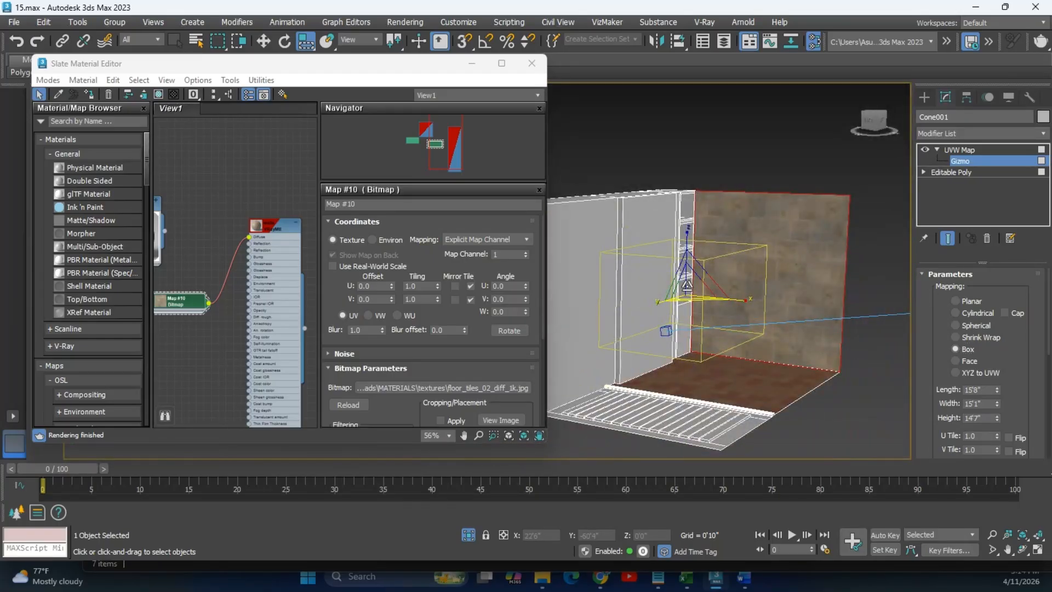
pyautogui.moveTo(752, 296)
pyautogui.keyDown('alt'); pyautogui.mouseDown(button='middle')
pyautogui.moveTo(680, 286)
pyautogui.moveTo(738, 288)
pyautogui.mouseUp(button='middle'); pyautogui.keyUp('alt')
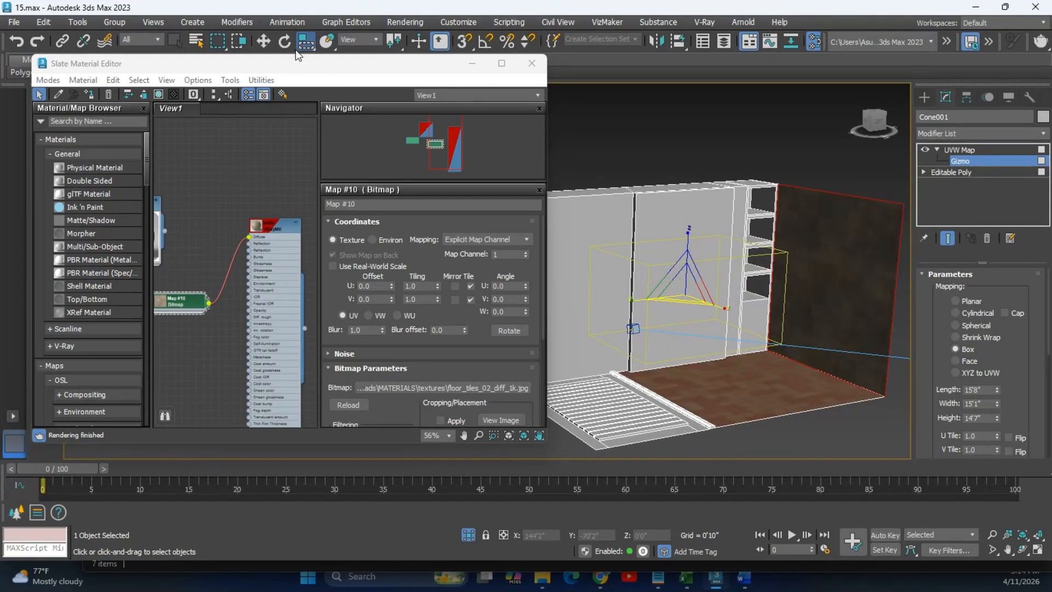
# Scale the mapping gizmo down around its centre, then orbit to a frontal view of the shelves.
pyautogui.click(301, 49)
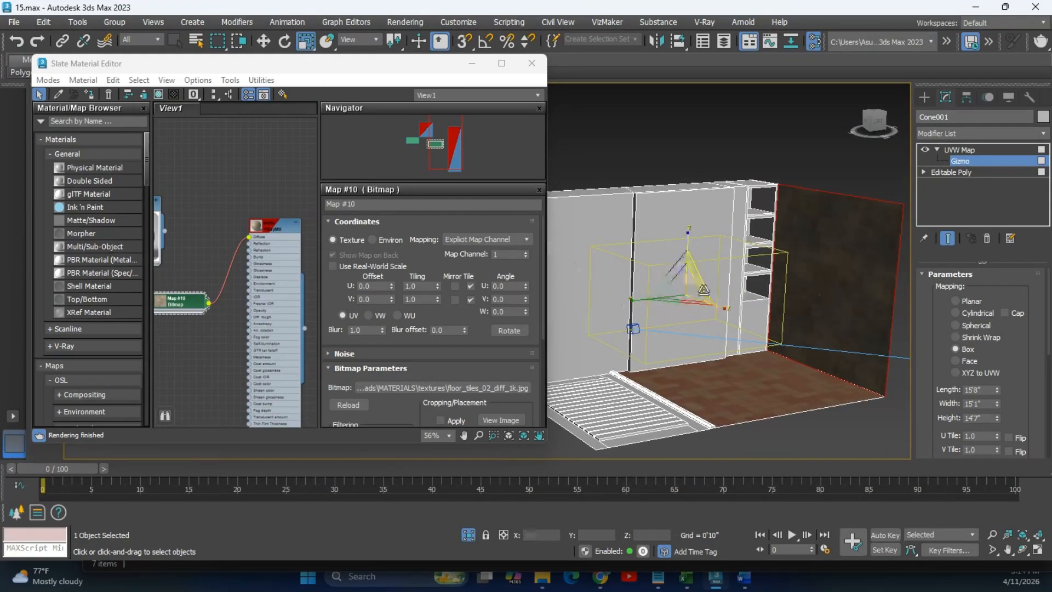
pyautogui.moveTo(687, 294); pyautogui.dragTo(715, 318)
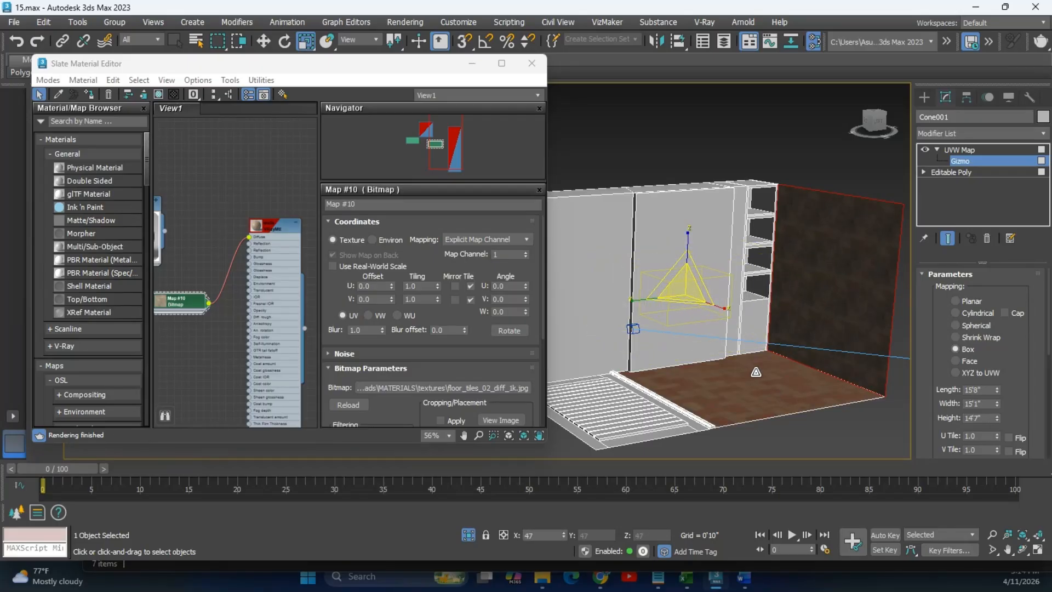
pyautogui.keyDown('alt'); pyautogui.moveTo(907, 277); pyautogui.dragTo(700, 252, button='middle'); pyautogui.keyUp('alt')
pyautogui.scroll(5, 715, 281)
pyautogui.scroll(-3, 732, 281)
pyautogui.click(925, 98)
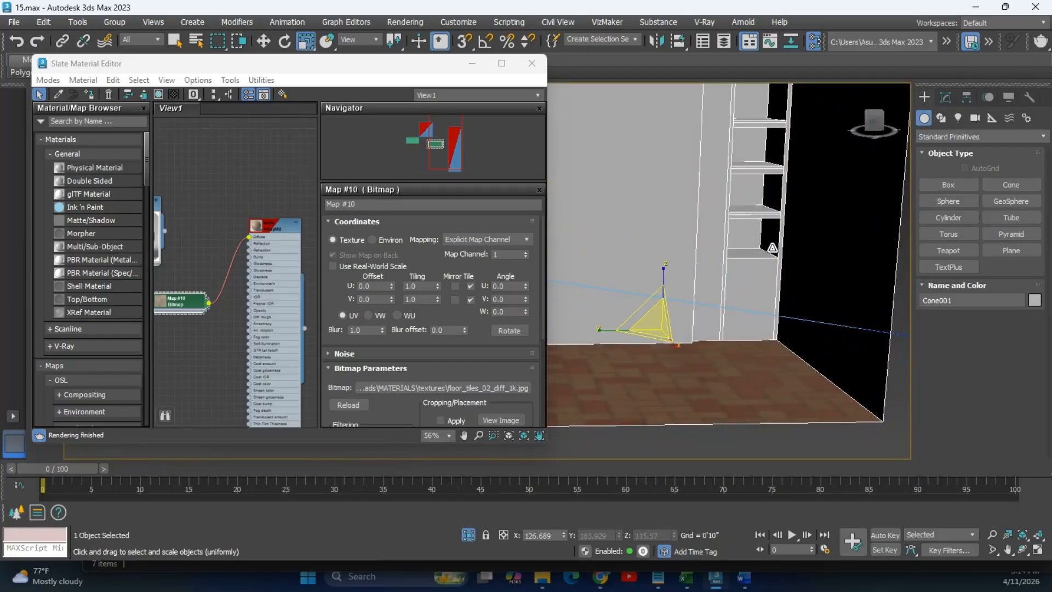
pyautogui.keyDown('alt'); pyautogui.moveTo(774, 254); pyautogui.dragTo(740, 264, button='middle'); pyautogui.keyUp('alt')
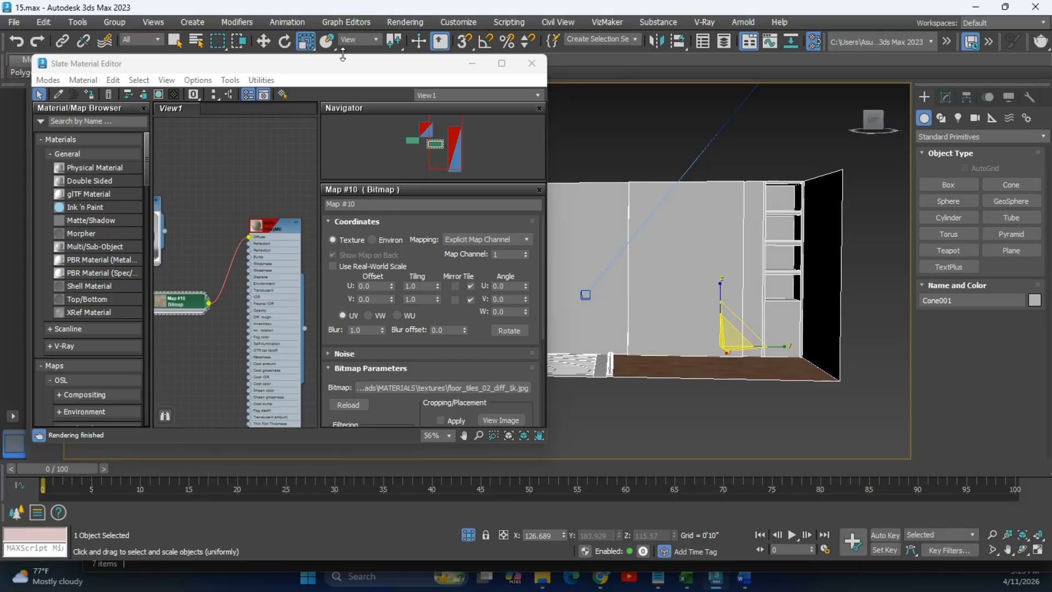
# Move the Slate editor aside and assign the walls material to the middle wall polygon.
pyautogui.moveTo(372, 72); pyautogui.dragTo(274, 77)
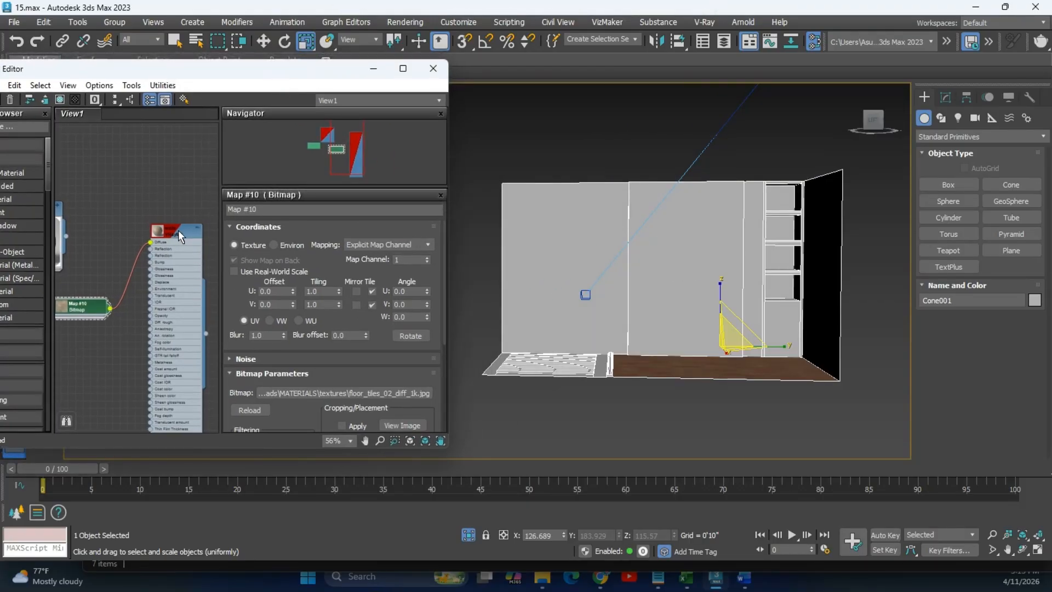
pyautogui.click(946, 99)
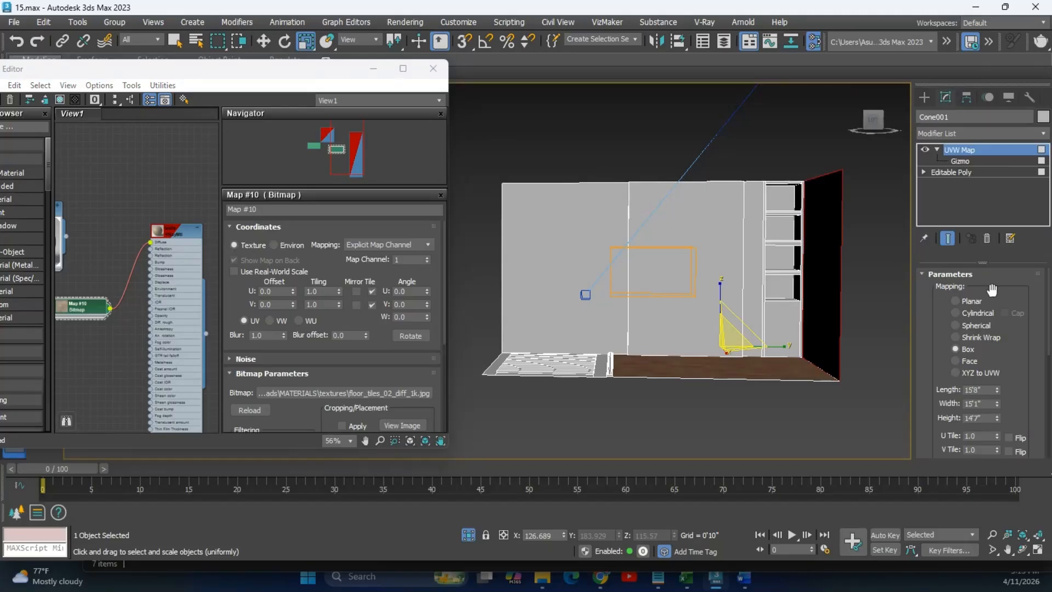
pyautogui.click(955, 172)
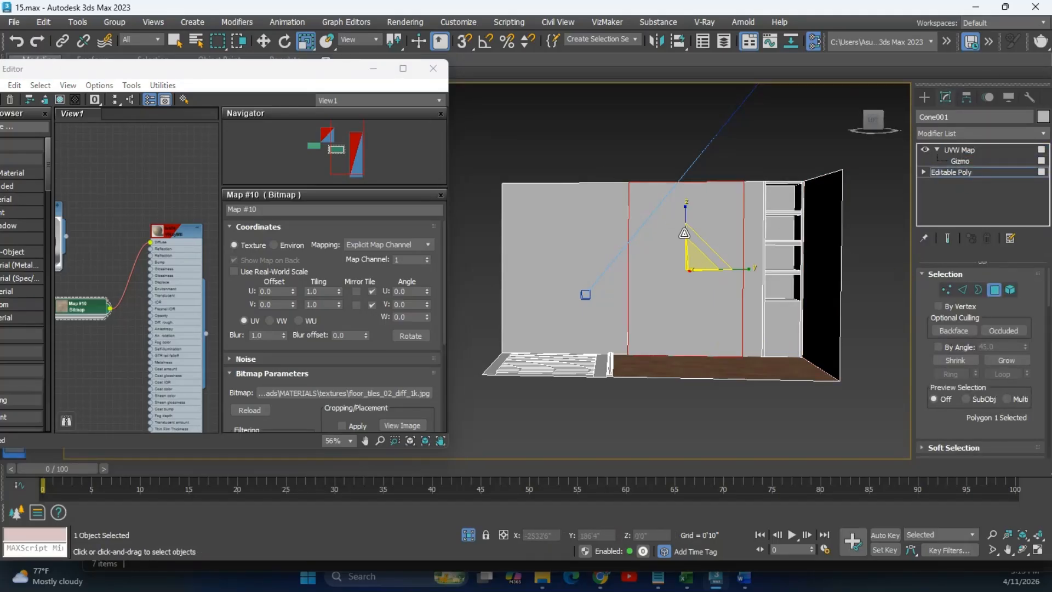
pyautogui.rightClick(165, 230)
pyautogui.click(181, 242)
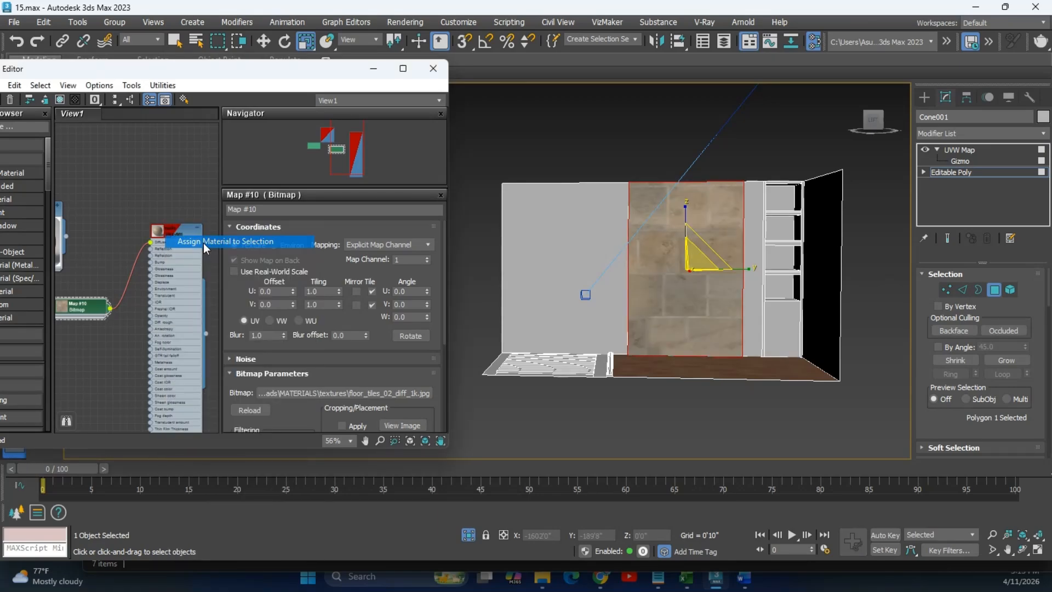
pyautogui.keyDown('alt'); pyautogui.moveTo(633, 288); pyautogui.dragTo(690, 315, button='middle'); pyautogui.keyUp('alt')
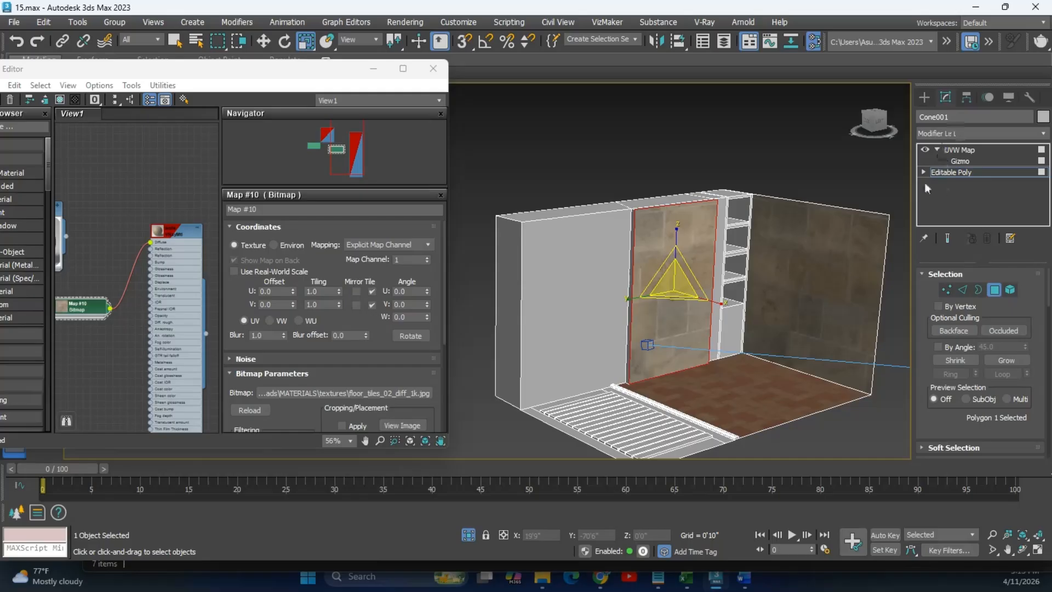
# Scale the middle panel's UVW Map gizmo down to shrink the tiles, checking from several angles.
pyautogui.click(956, 160)
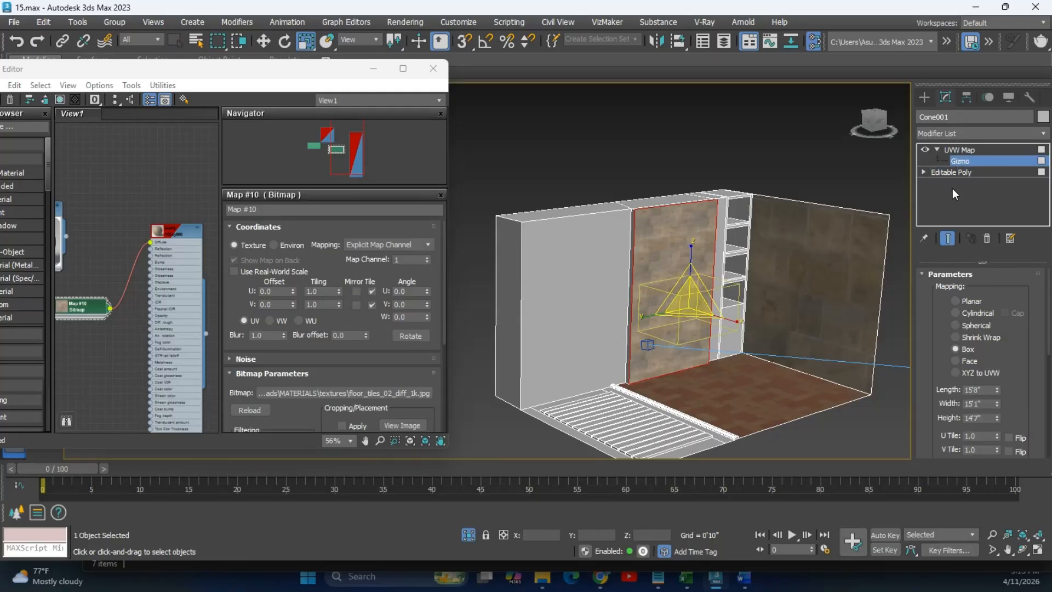
pyautogui.moveTo(682, 303); pyautogui.dragTo(640, 361)
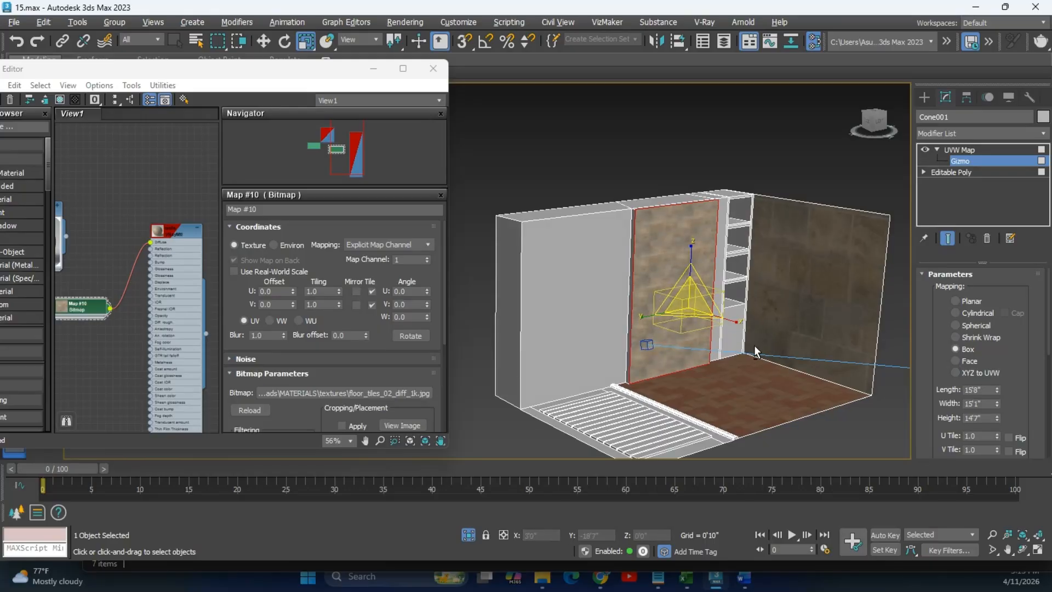
pyautogui.keyDown('alt'); pyautogui.moveTo(758, 345); pyautogui.dragTo(711, 342, button='middle'); pyautogui.keyUp('alt')
pyautogui.scroll(4, 719, 306)
pyautogui.moveTo(730, 302); pyautogui.dragTo(716, 286, button='middle')
pyautogui.scroll(-2, 704, 255)
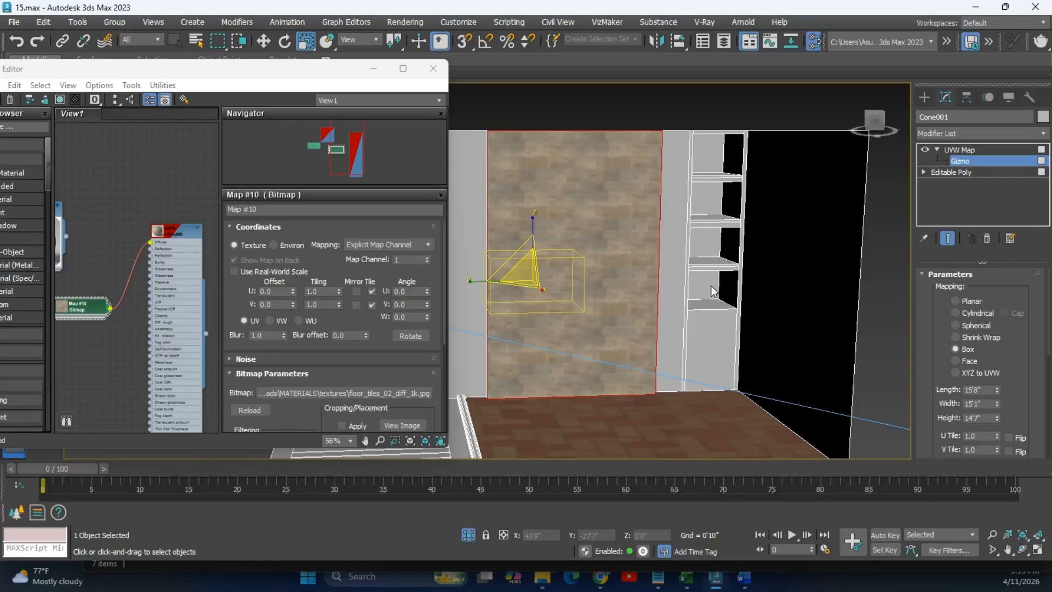
pyautogui.keyDown('alt'); pyautogui.moveTo(712, 291); pyautogui.dragTo(800, 274, button='middle'); pyautogui.keyUp('alt')
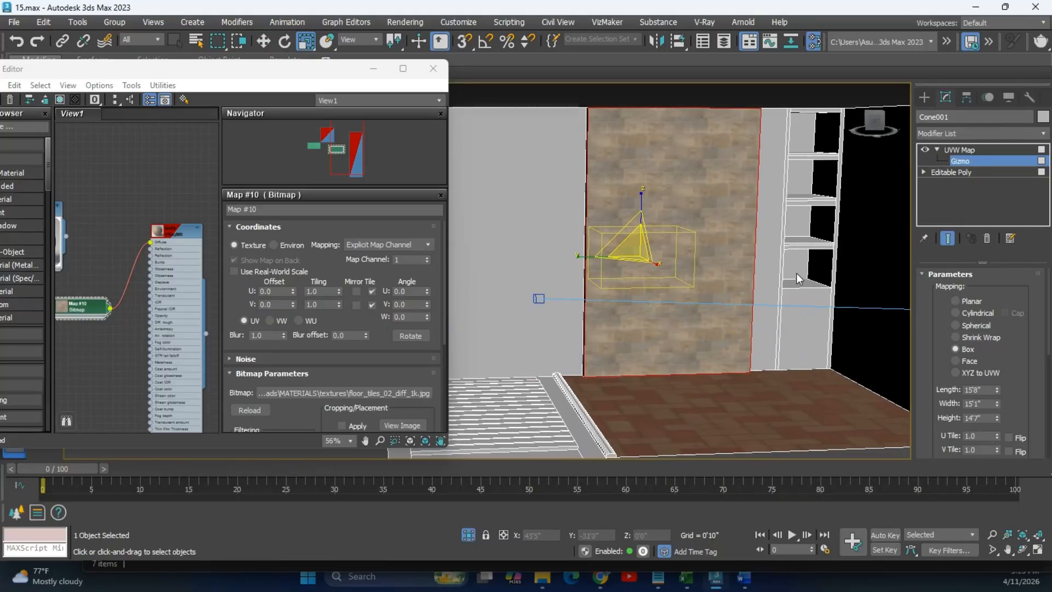
pyautogui.scroll(-5, 797, 273)
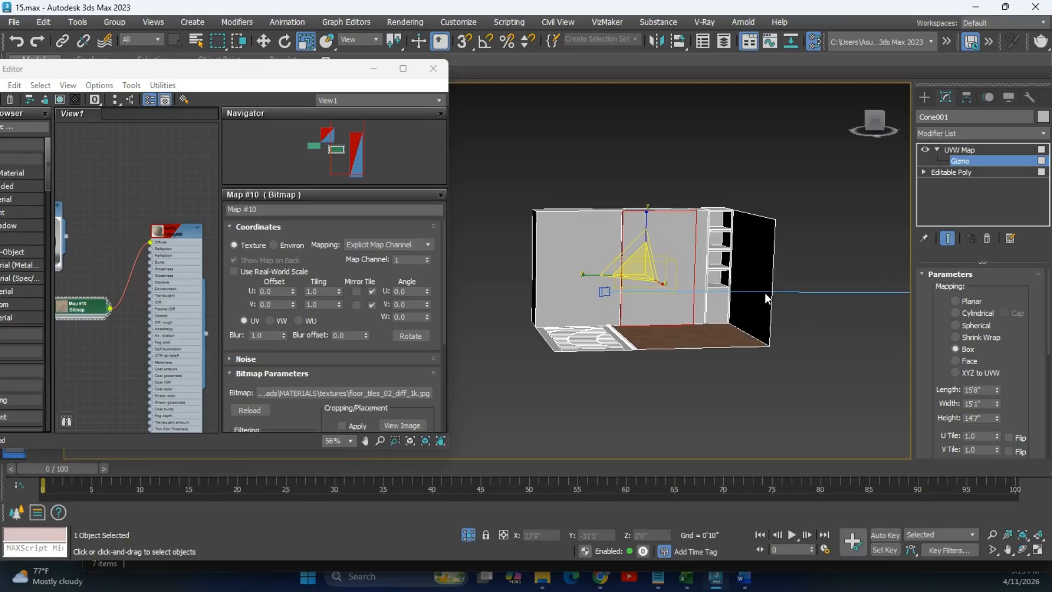
pyautogui.keyDown('alt'); pyautogui.moveTo(765, 292); pyautogui.dragTo(824, 288, button='middle'); pyautogui.keyUp('alt')
# Undo the mapping change with Ctrl+Z, leaving the wall on Planar mapping.
pyautogui.hotkey('ctrl', 'z')
pyautogui.hotkey('ctrl', 'z')
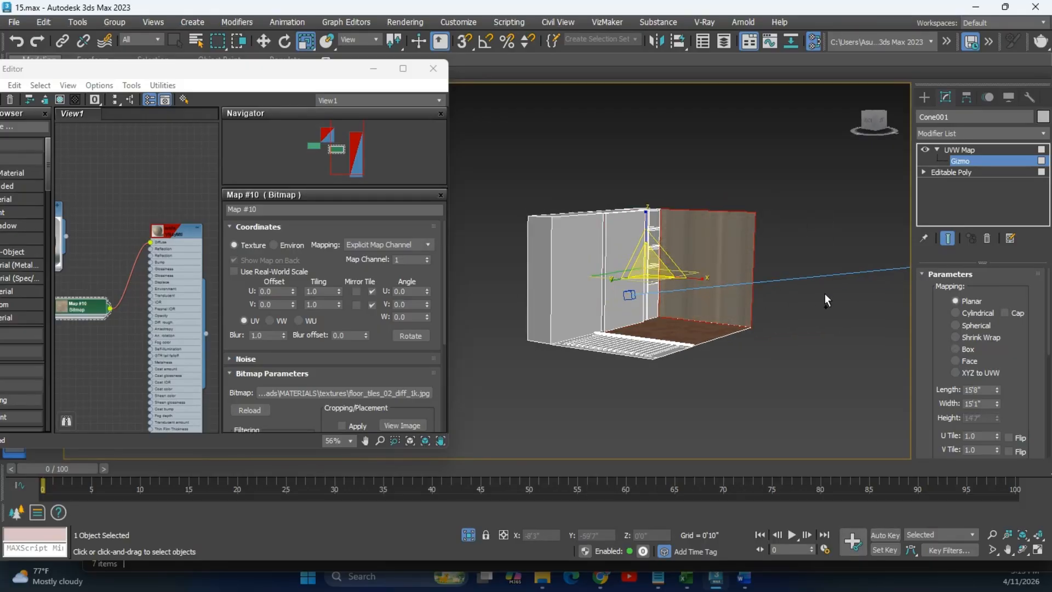
pyautogui.moveTo(715, 252); pyautogui.dragTo(769, 291, button='middle')
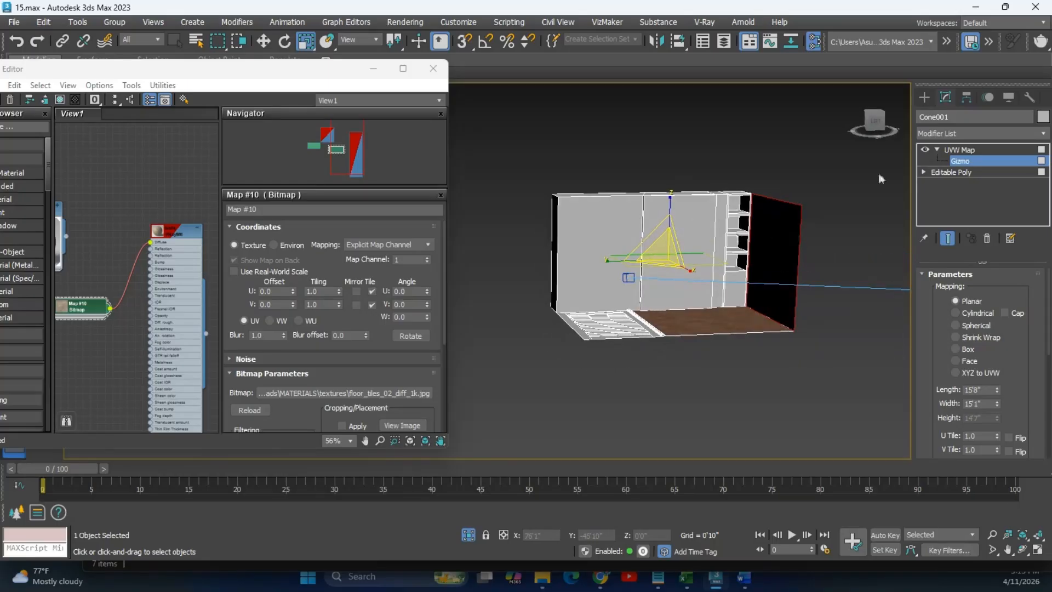
pyautogui.click(925, 98)
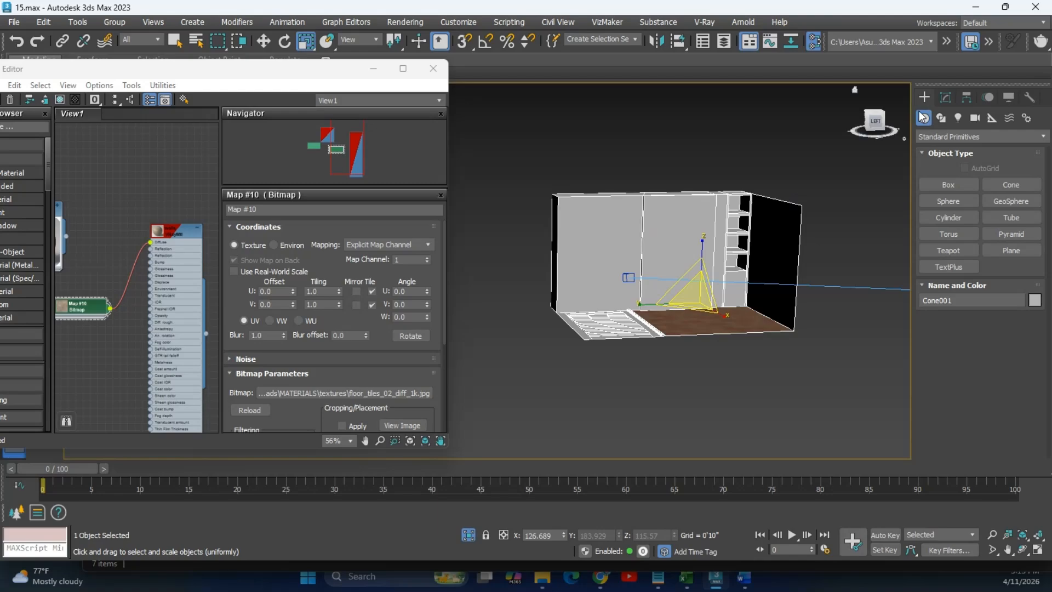
# Select the middle wall panel at polygon level and assign it the walls tile material.
pyautogui.click(946, 98)
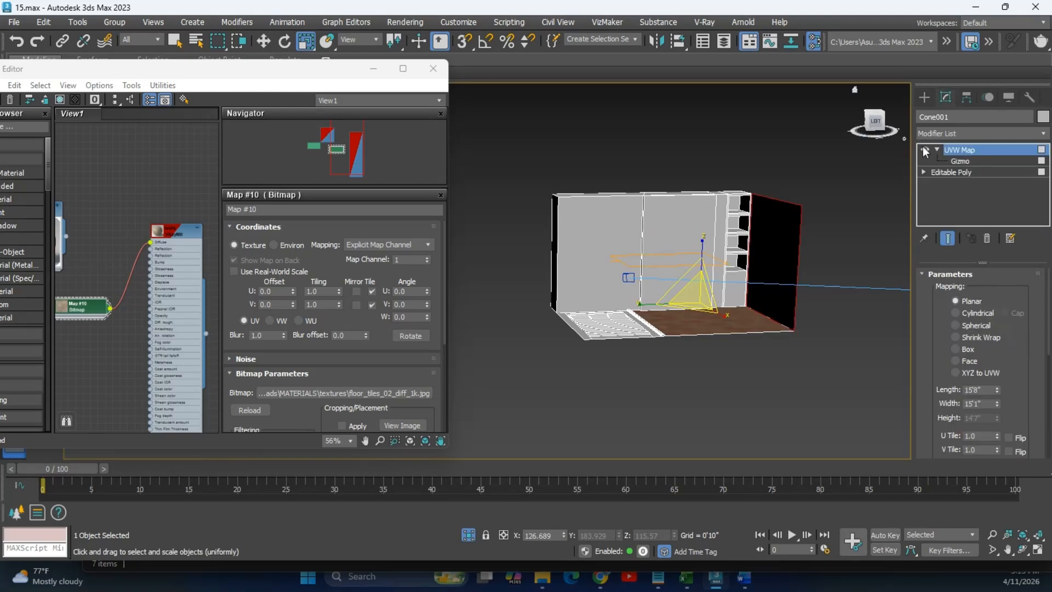
pyautogui.click(975, 173)
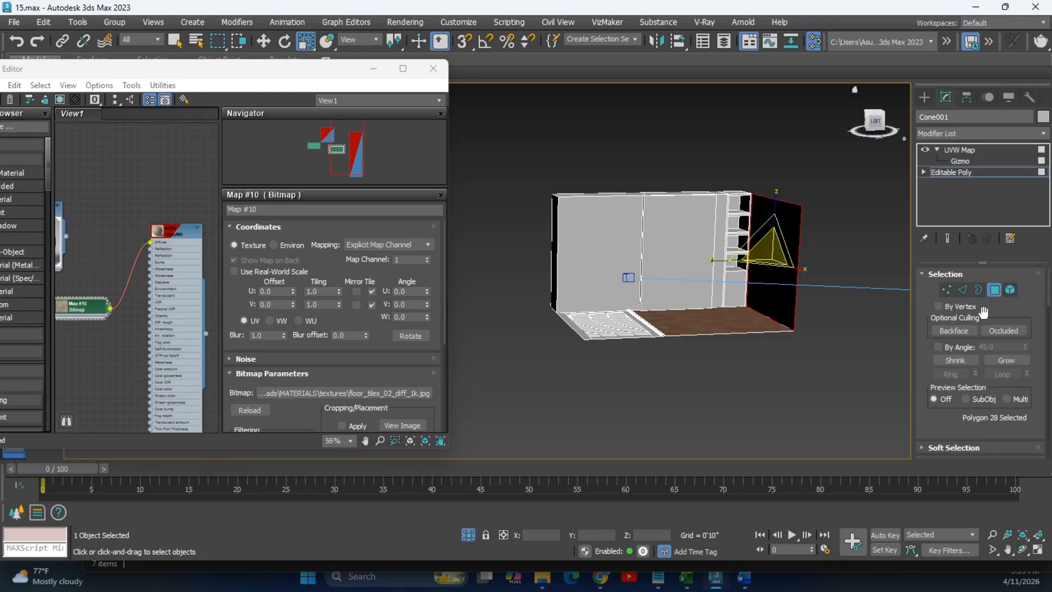
pyautogui.click(662, 232)
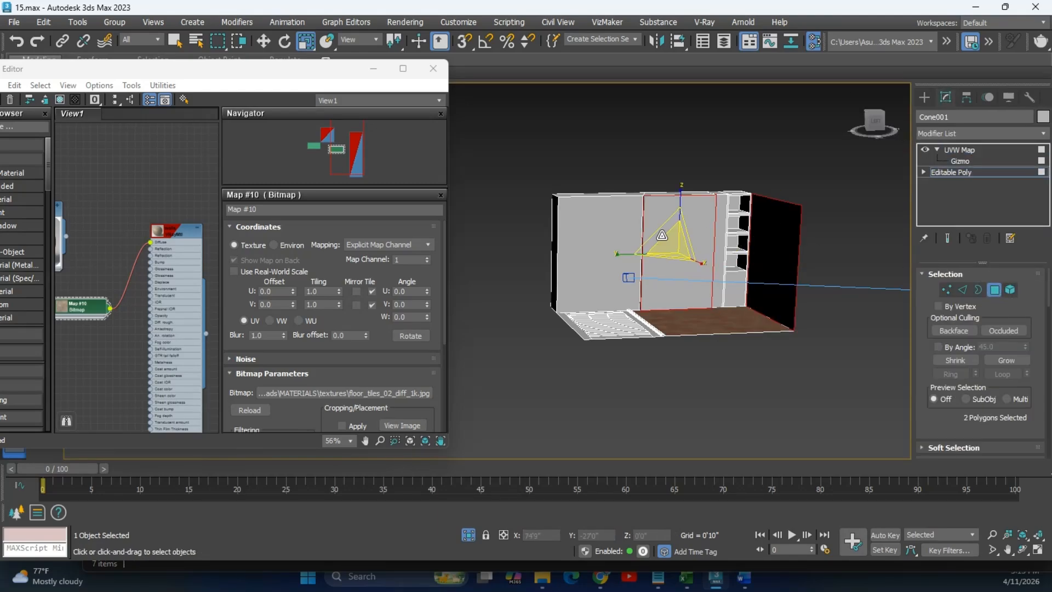
pyautogui.rightClick(178, 226)
pyautogui.click(222, 241)
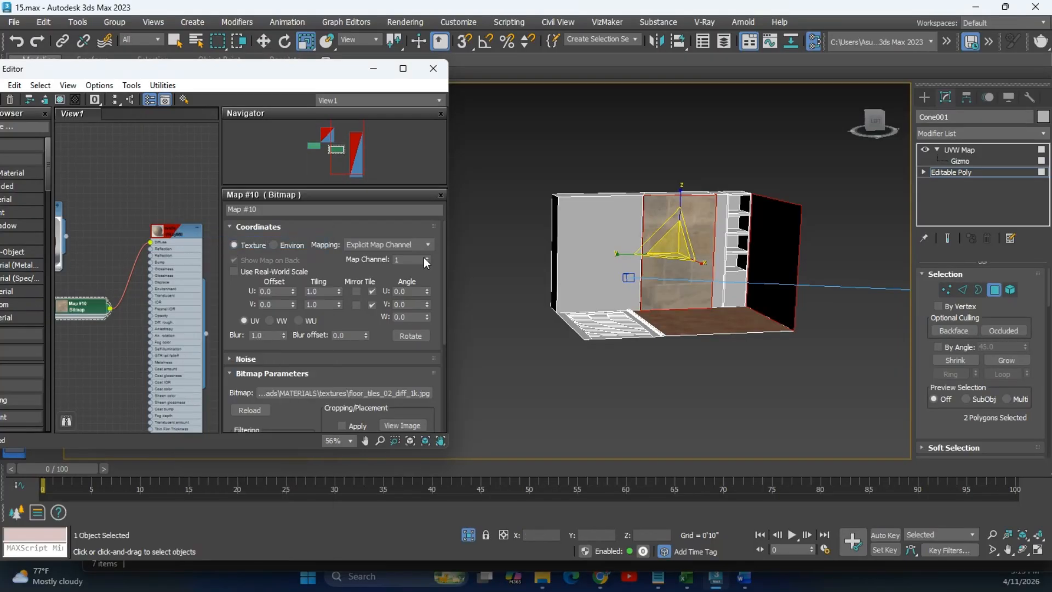
pyautogui.keyDown('alt'); pyautogui.moveTo(712, 294); pyautogui.dragTo(688, 300, button='middle'); pyautogui.keyUp('alt')
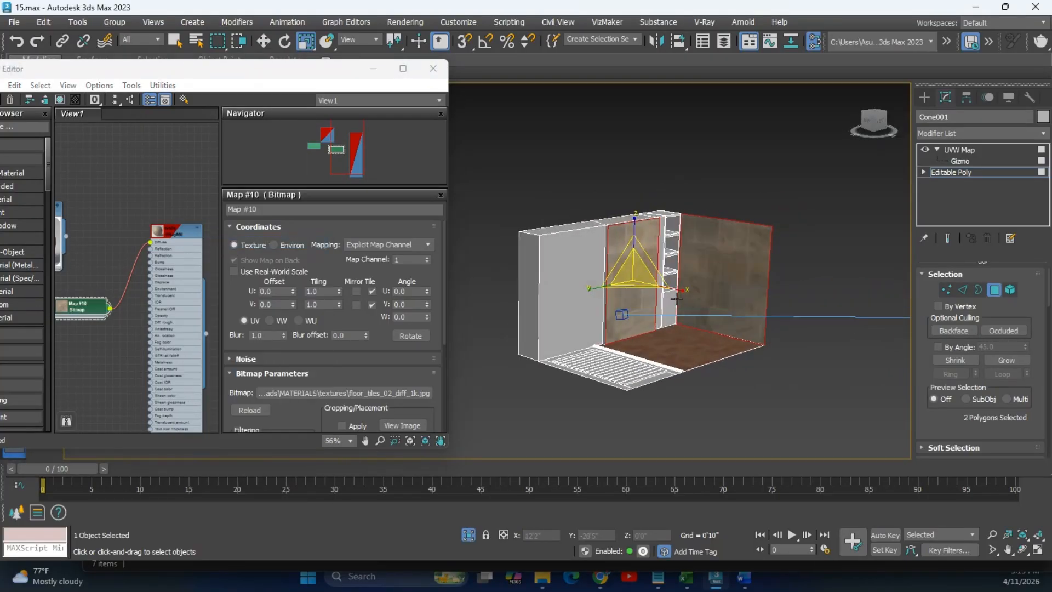
# Set the panel's UVW mapping to Box and scale the gizmo down for smaller tiles.
pyautogui.click(957, 162)
pyautogui.scroll(5, 656, 282)
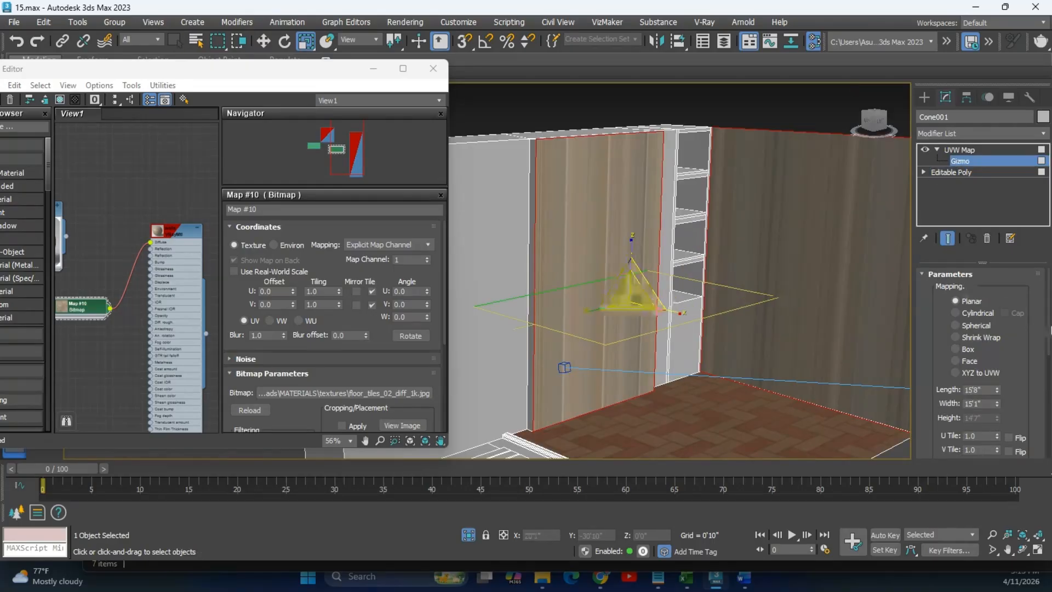
pyautogui.click(966, 349)
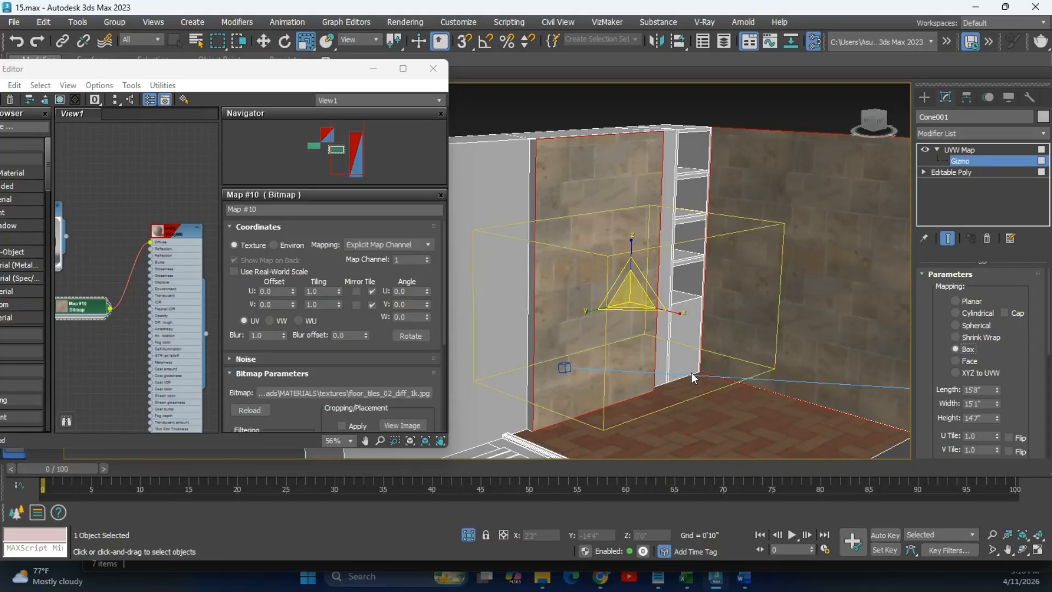
pyautogui.scroll(-4, 689, 380)
pyautogui.moveTo(666, 298); pyautogui.dragTo(681, 316)
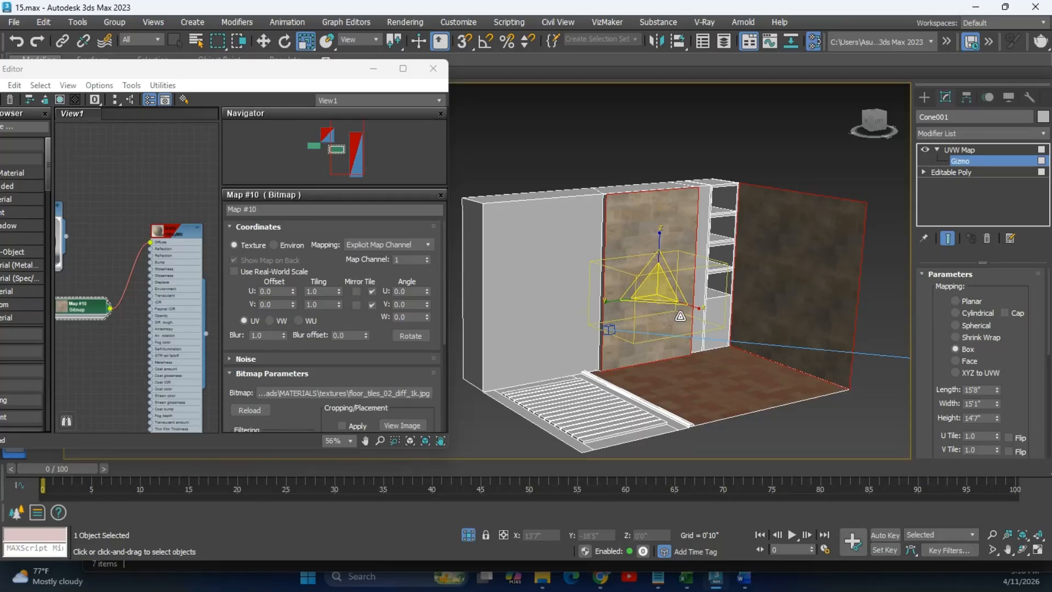
pyautogui.keyDown('alt'); pyautogui.moveTo(689, 350); pyautogui.dragTo(662, 351, button='middle'); pyautogui.keyUp('alt')
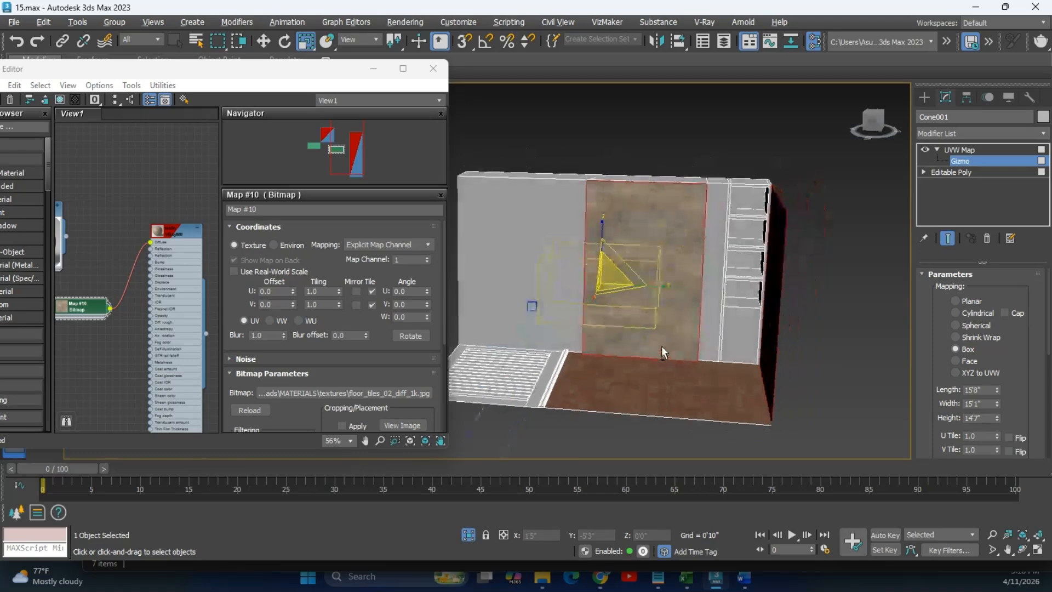
pyautogui.scroll(4, 692, 297)
pyautogui.keyDown('alt'); pyautogui.moveTo(706, 275); pyautogui.dragTo(699, 230, button='middle'); pyautogui.keyUp('alt')
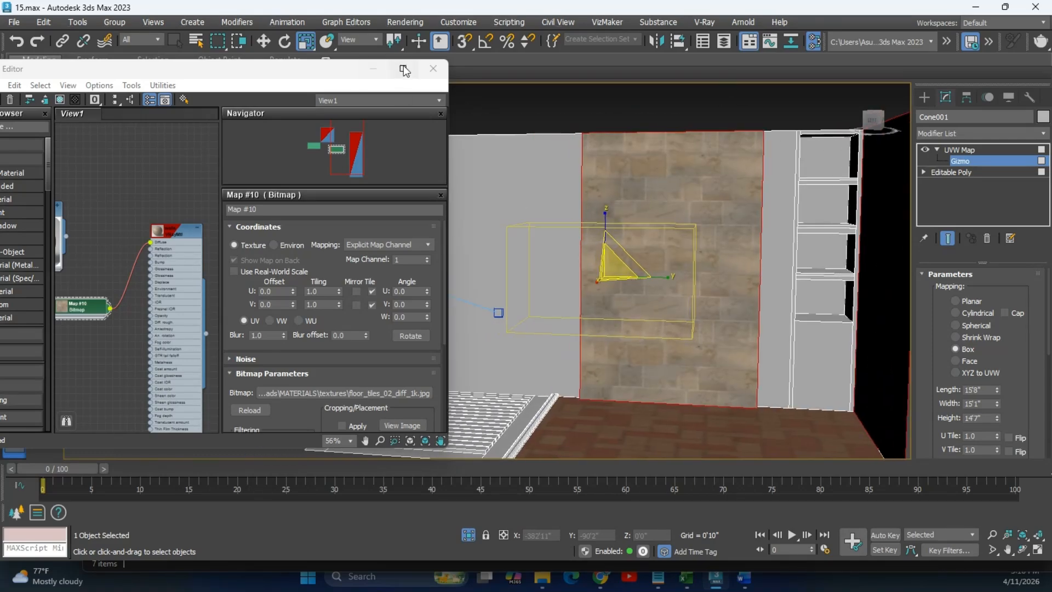
pyautogui.moveTo(216, 69); pyautogui.dragTo(326, 72)
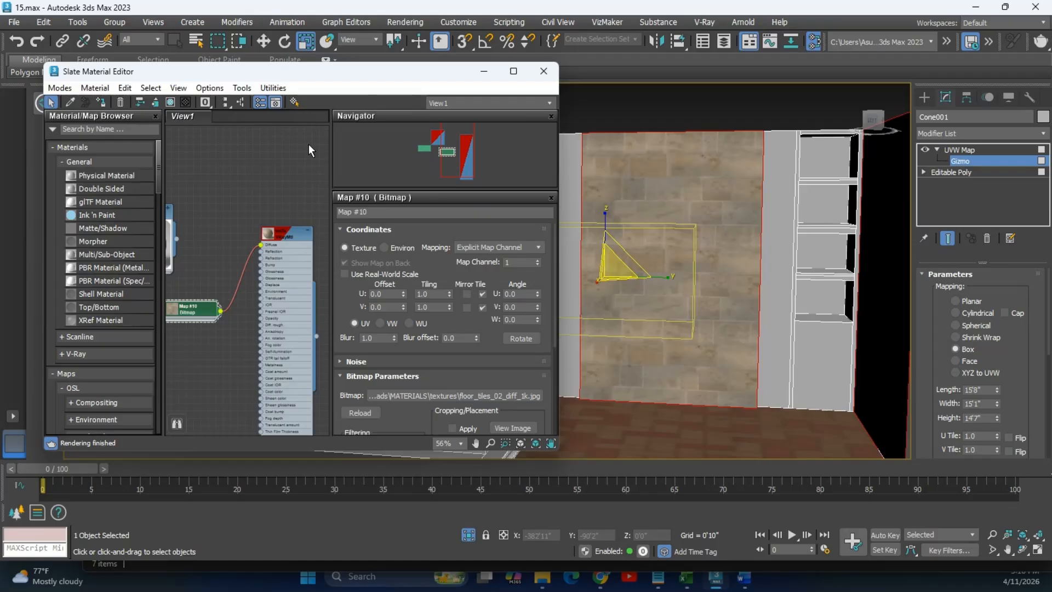
# Close the Slate Material Editor and frame the bathroom in the Perspective view.
pyautogui.click(543, 71)
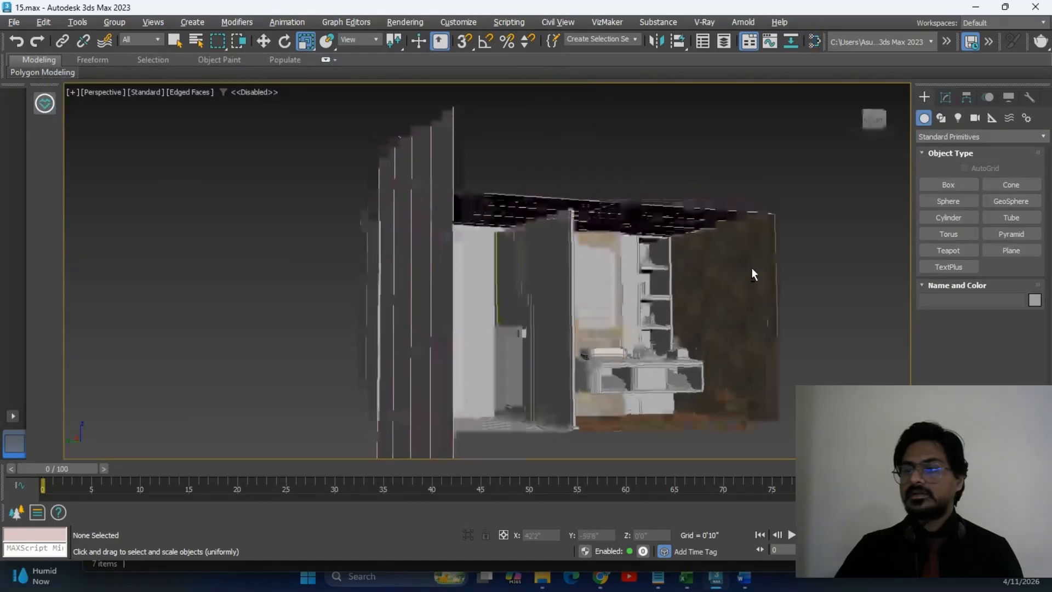
pyautogui.scroll(-10, 711, 282)
pyautogui.scroll(9, 723, 299)
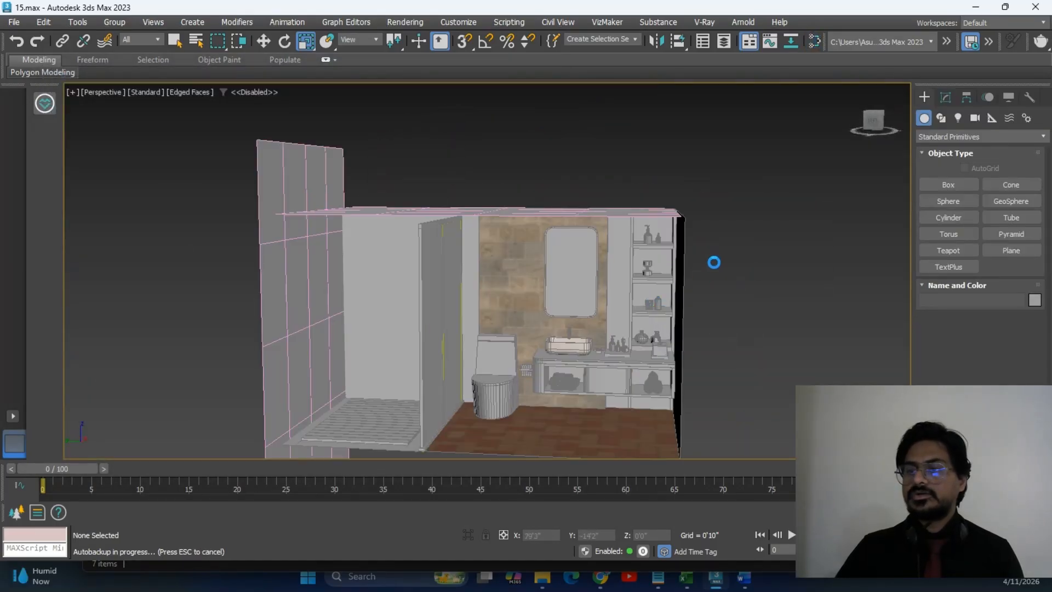
pyautogui.scroll(8, 674, 276)
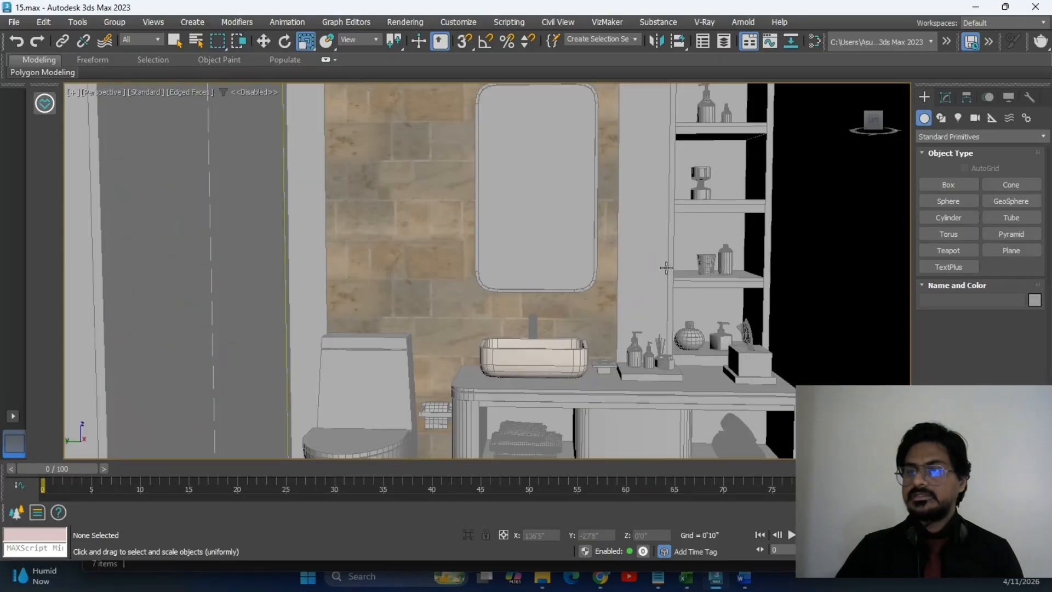
pyautogui.moveTo(666, 268)
pyautogui.mouseDown(button='middle')
pyautogui.moveTo(664, 246)
pyautogui.moveTo(674, 247)
pyautogui.moveTo(665, 251)
pyautogui.mouseUp(button='middle')
pyautogui.scroll(-2, 666, 248)
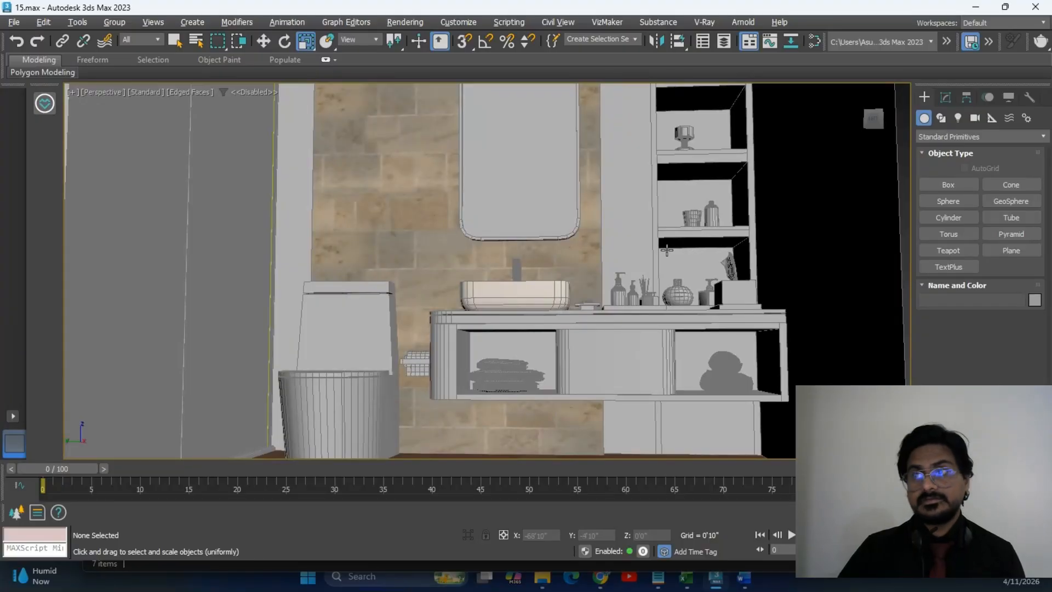
pyautogui.scroll(-3, 667, 251)
pyautogui.moveTo(671, 242); pyautogui.dragTo(704, 271, button='middle')
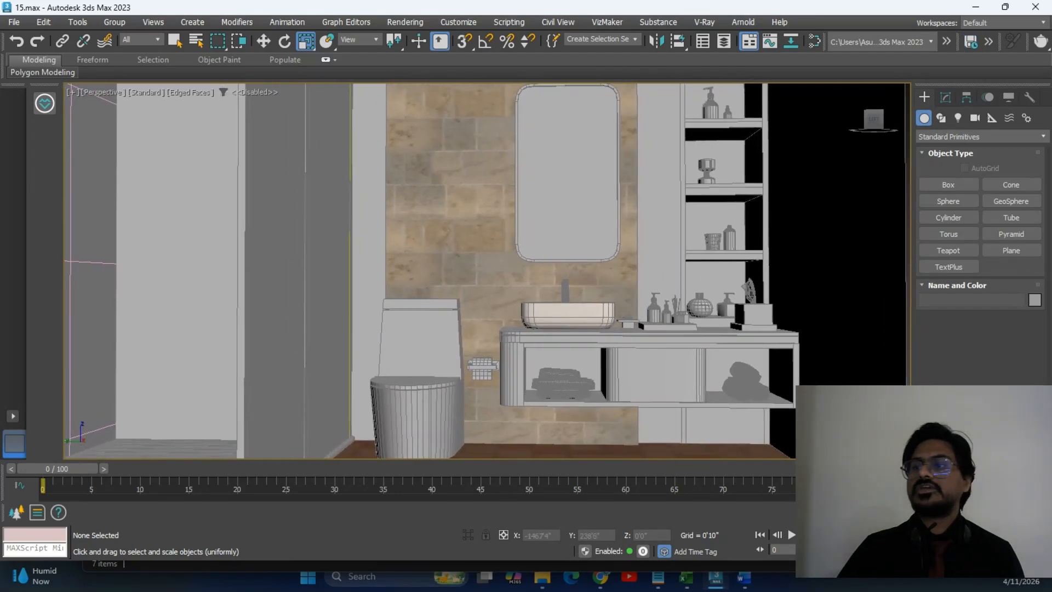
# Run a Shift+Q test render, which finishes in 0:00:06, then close the V-Ray Frame Buffer.
pyautogui.hotkey('shift', 'q')
pyautogui.moveTo(836, 3); pyautogui.dragTo(824, 14)
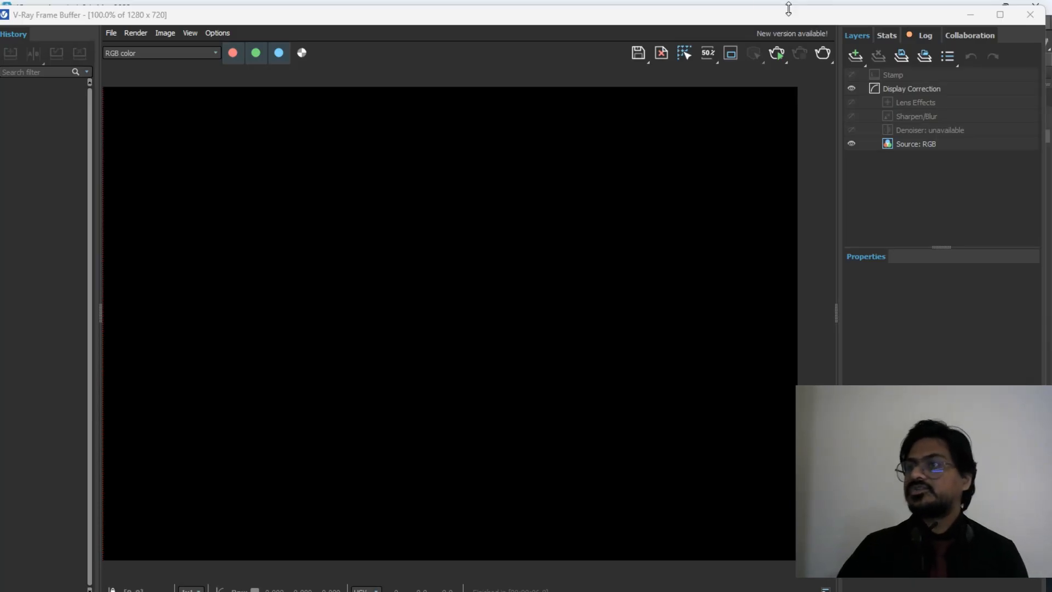
pyautogui.click(1030, 14)
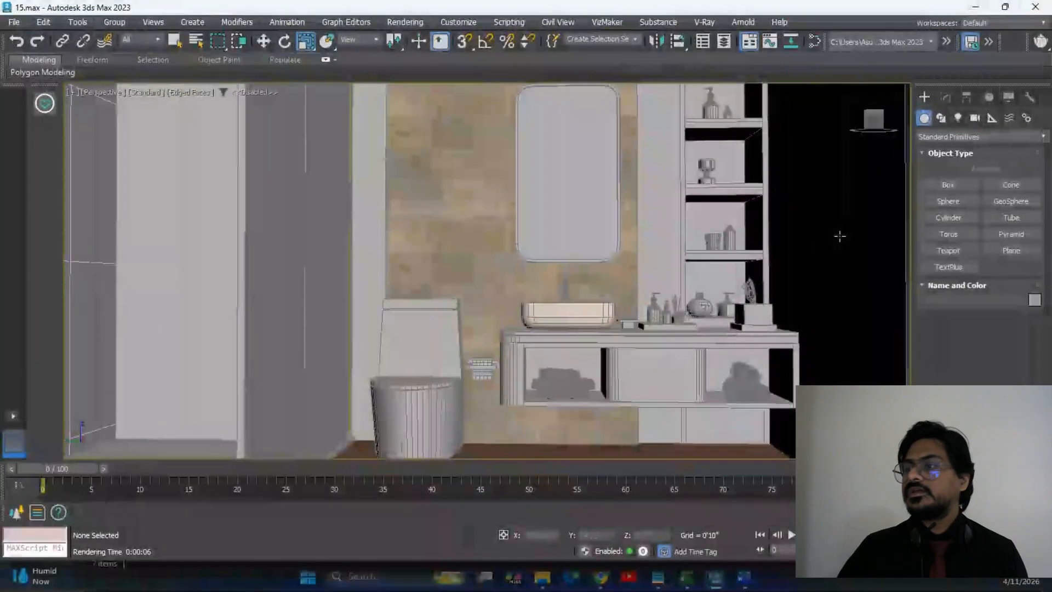
pyautogui.scroll(-3, 800, 225)
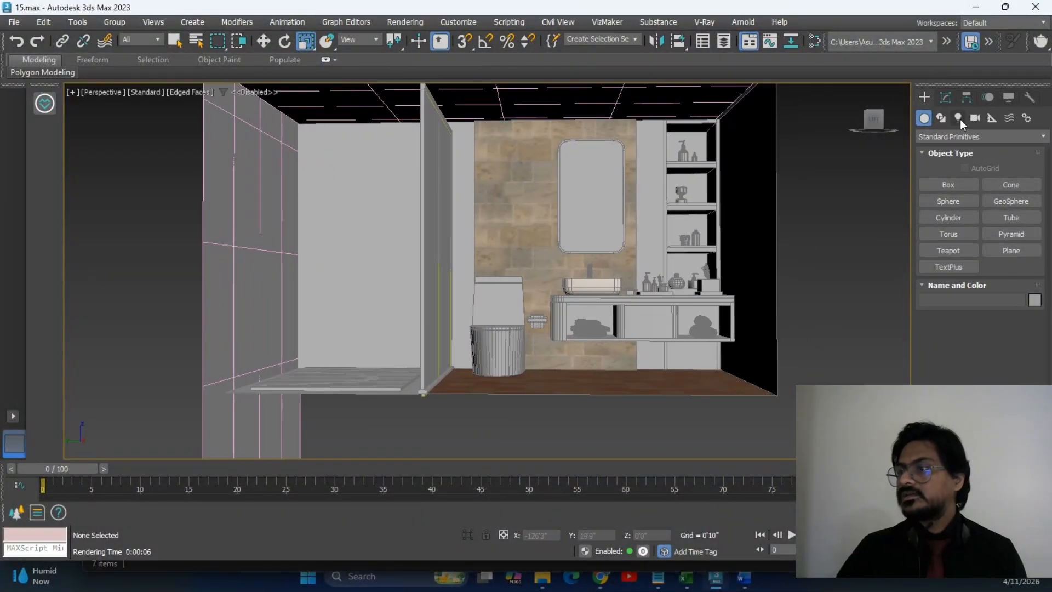
# Create a V-Ray Dome light, VRayLight001, placed beside the room.
pyautogui.click(959, 118)
pyautogui.click(955, 136)
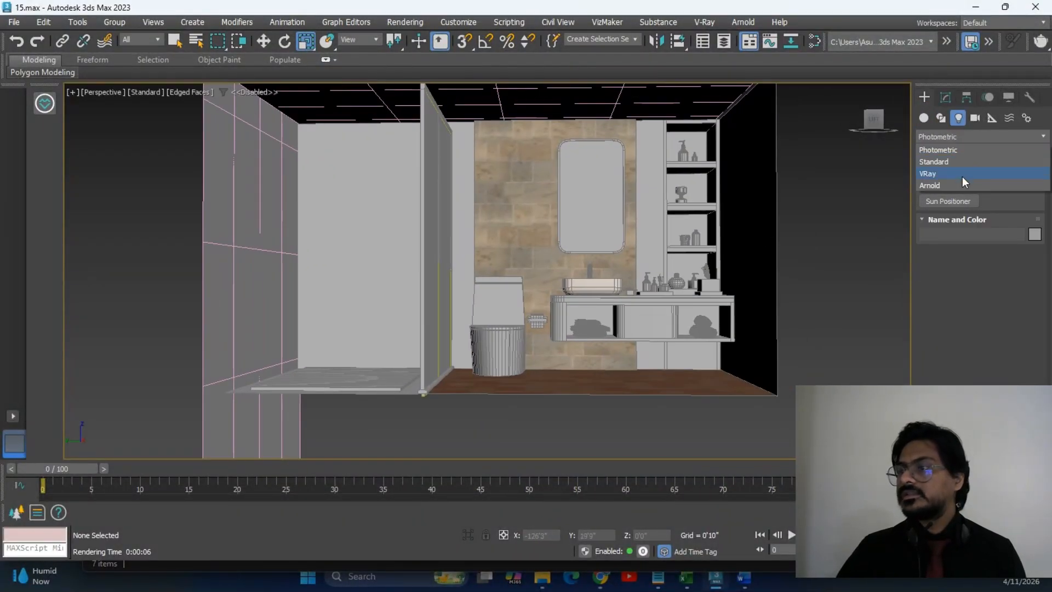
pyautogui.click(962, 176)
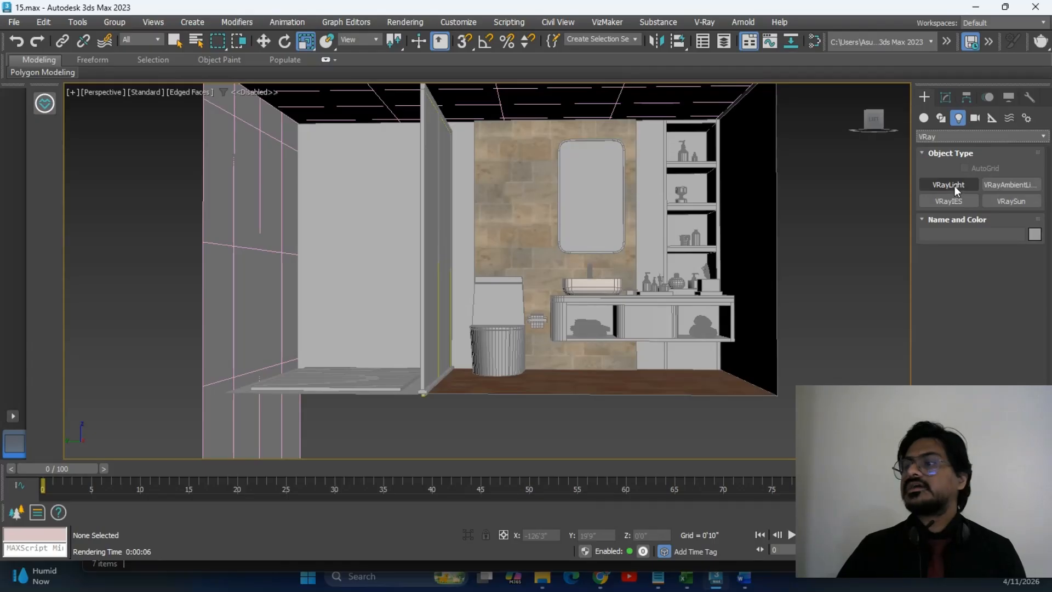
pyautogui.click(955, 185)
pyautogui.click(1000, 270)
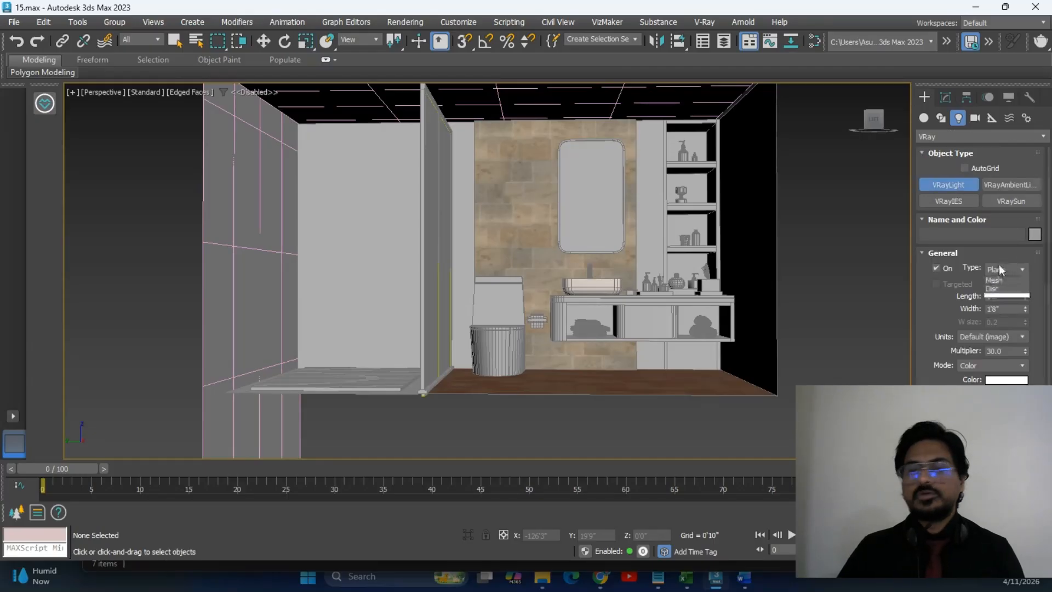
pyautogui.click(1003, 286)
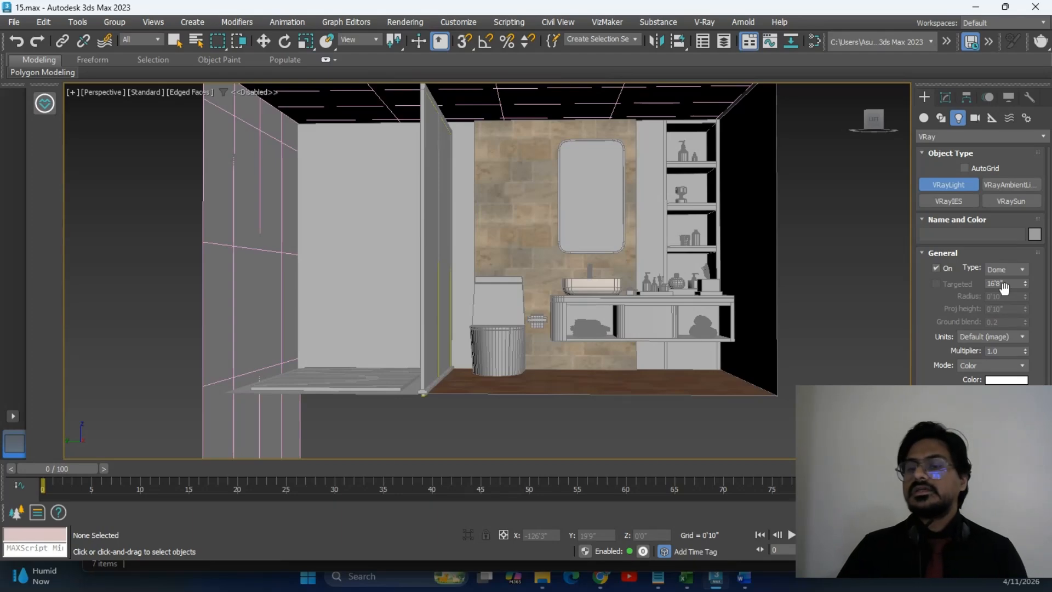
pyautogui.moveTo(752, 254); pyautogui.dragTo(808, 303, button='middle')
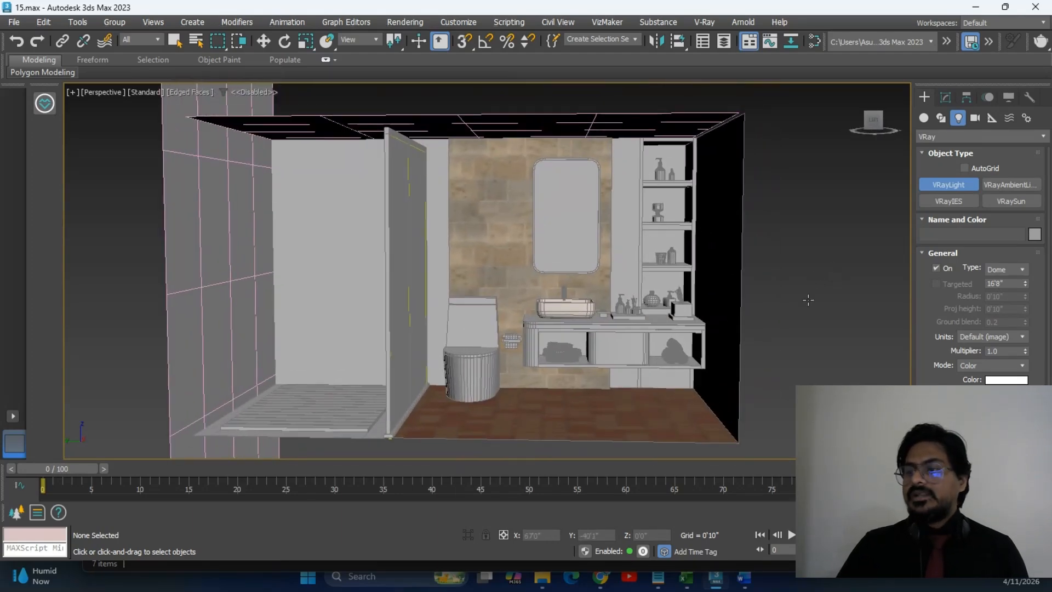
pyautogui.click(818, 376)
pyautogui.press('r')
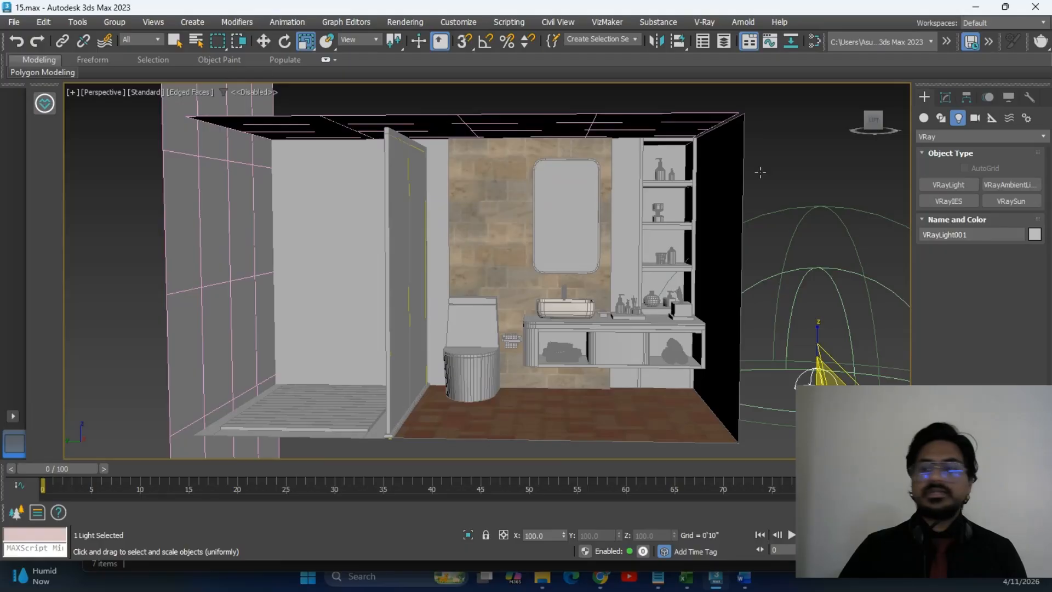
# Frame the view toward the vanity and render the scene with the new dome light.
pyautogui.scroll(5, 678, 294)
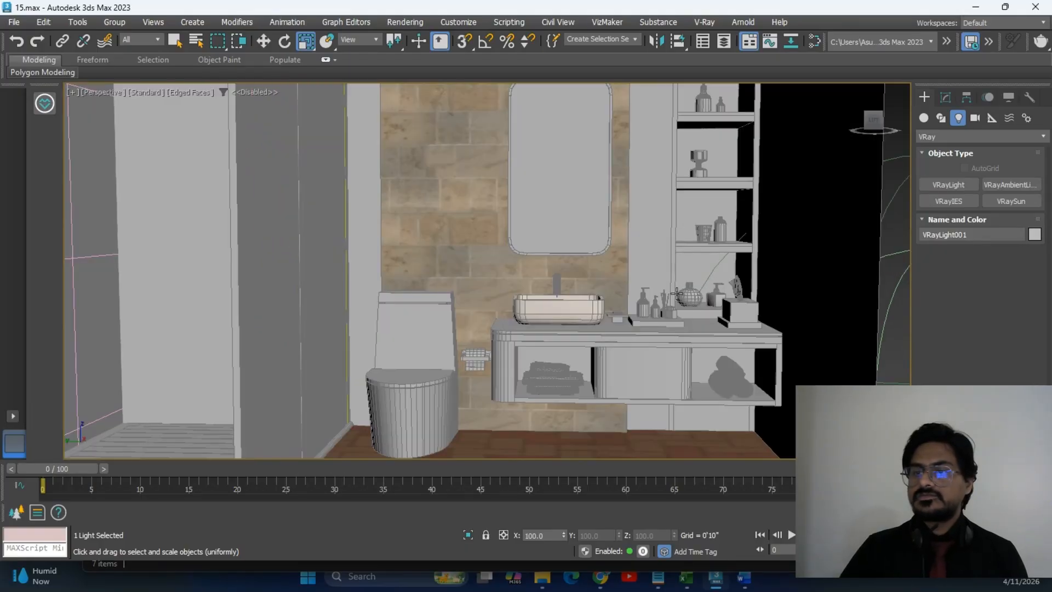
pyautogui.scroll(5, 678, 294)
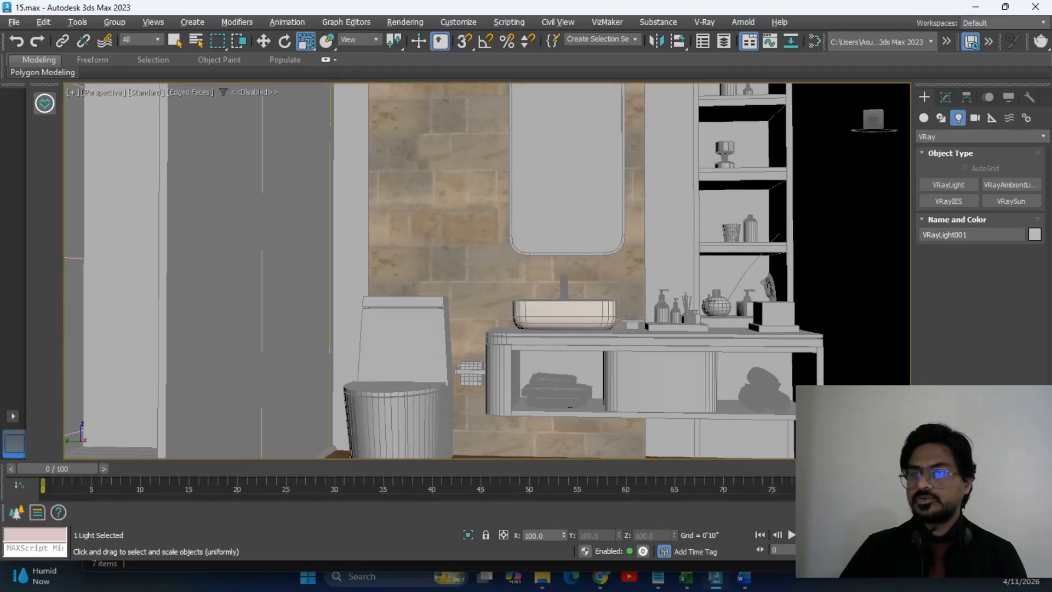
pyautogui.moveTo(709, 302); pyautogui.dragTo(697, 324, button='middle')
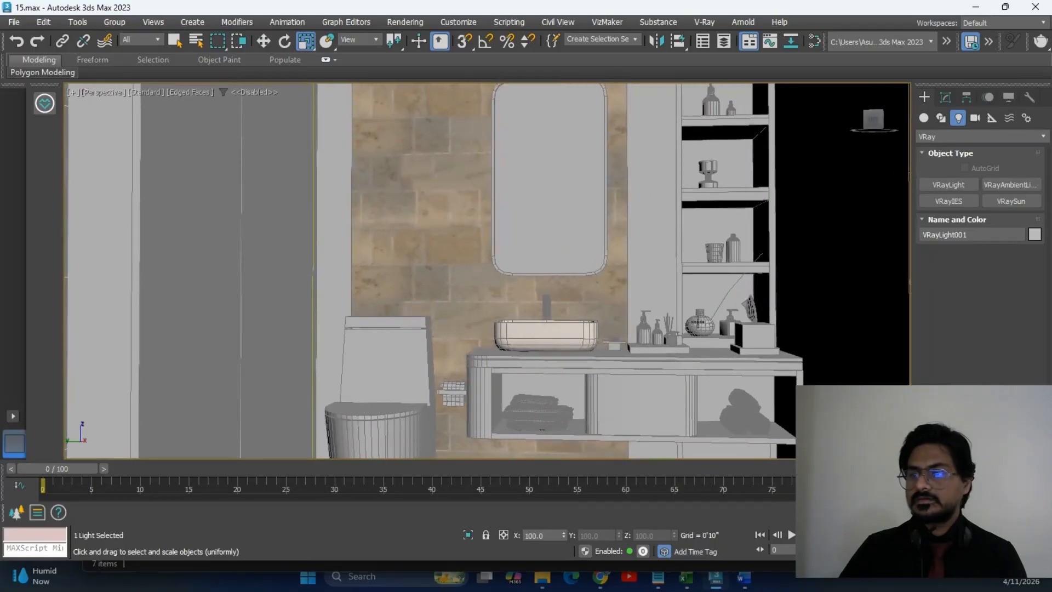
pyautogui.scroll(-5, 697, 324)
pyautogui.scroll(5, 700, 314)
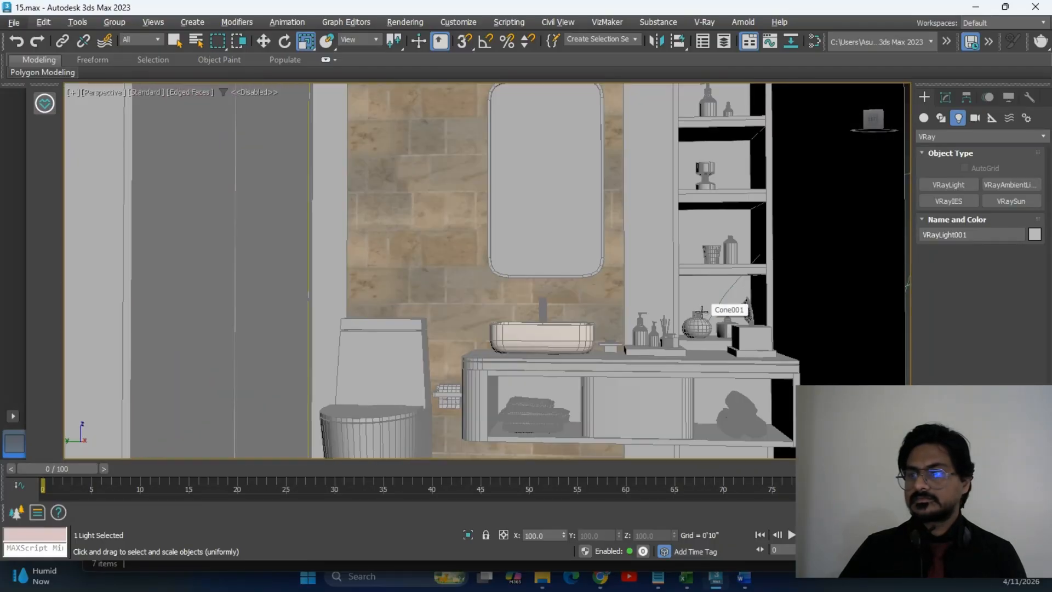
pyautogui.scroll(-4, 701, 311)
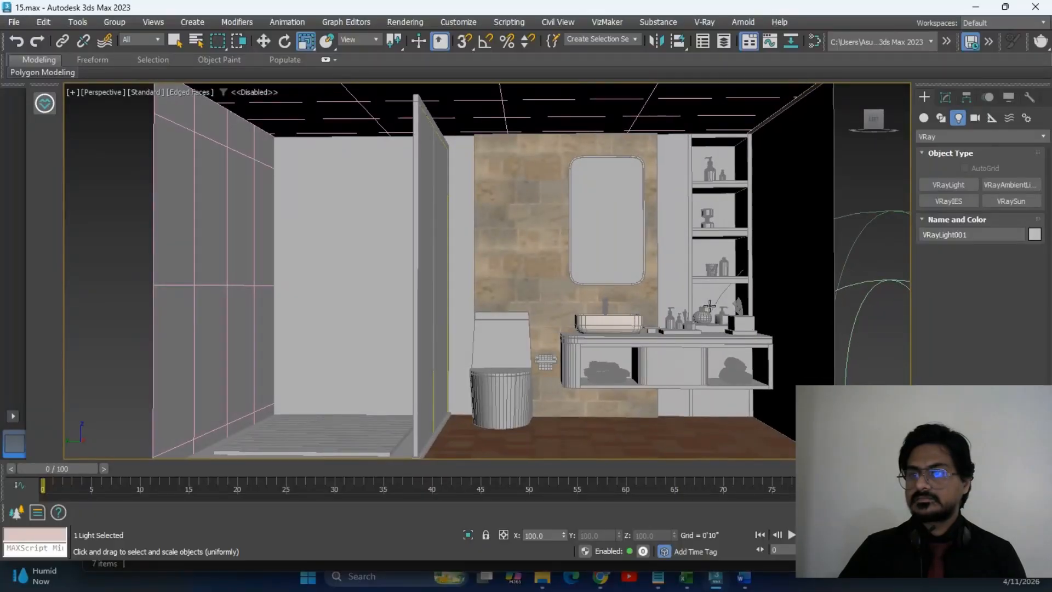
pyautogui.scroll(5, 710, 305)
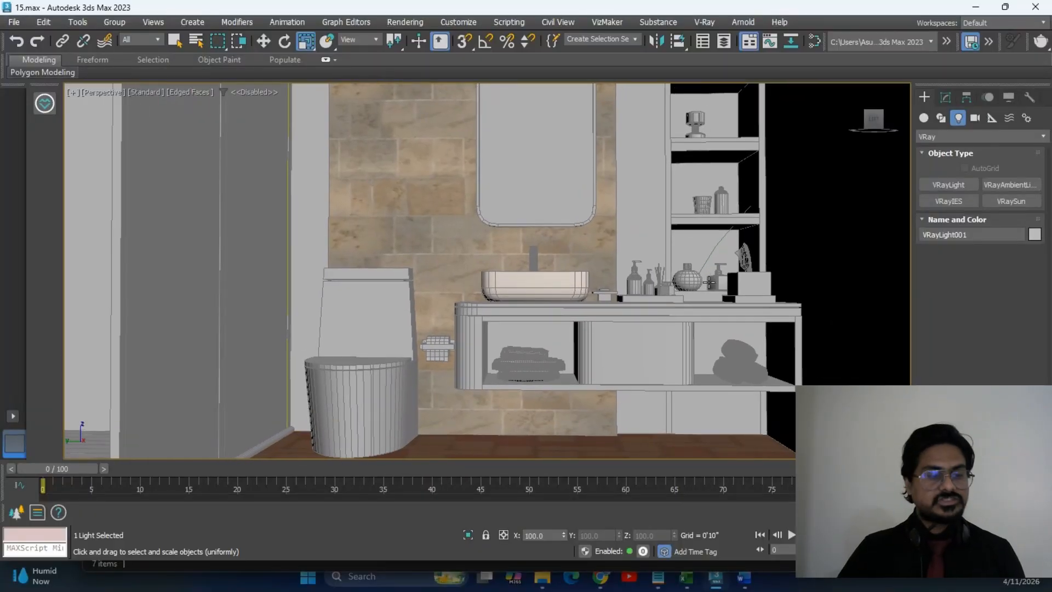
pyautogui.hotkey('shift', 'q')
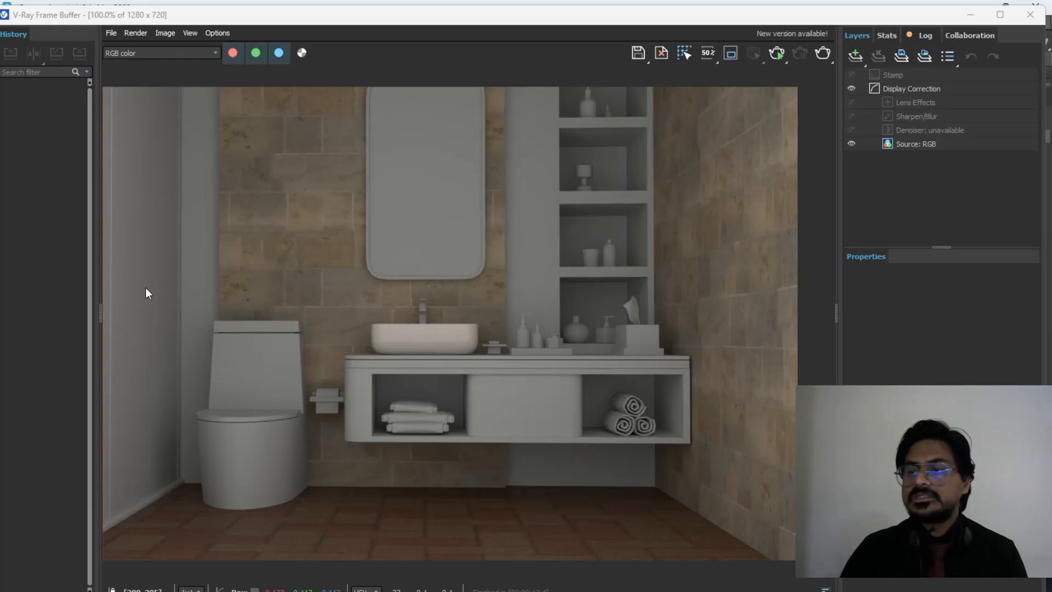
# Zoom in and out on the 0:00:12 render in the V-Ray Frame Buffer, then close it.
pyautogui.scroll(3, 610, 251)
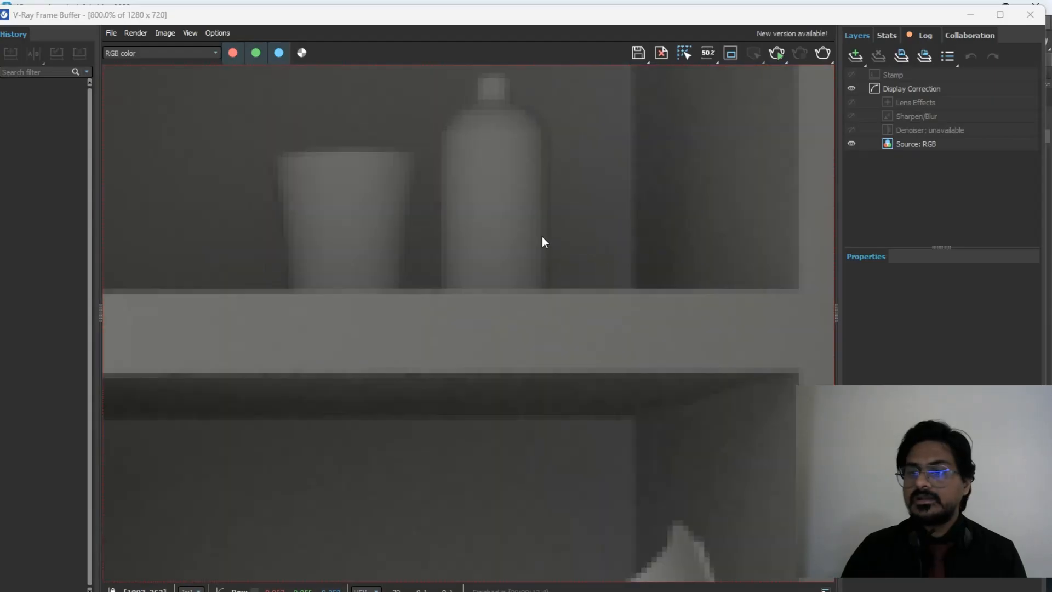
pyautogui.scroll(-1, 516, 164)
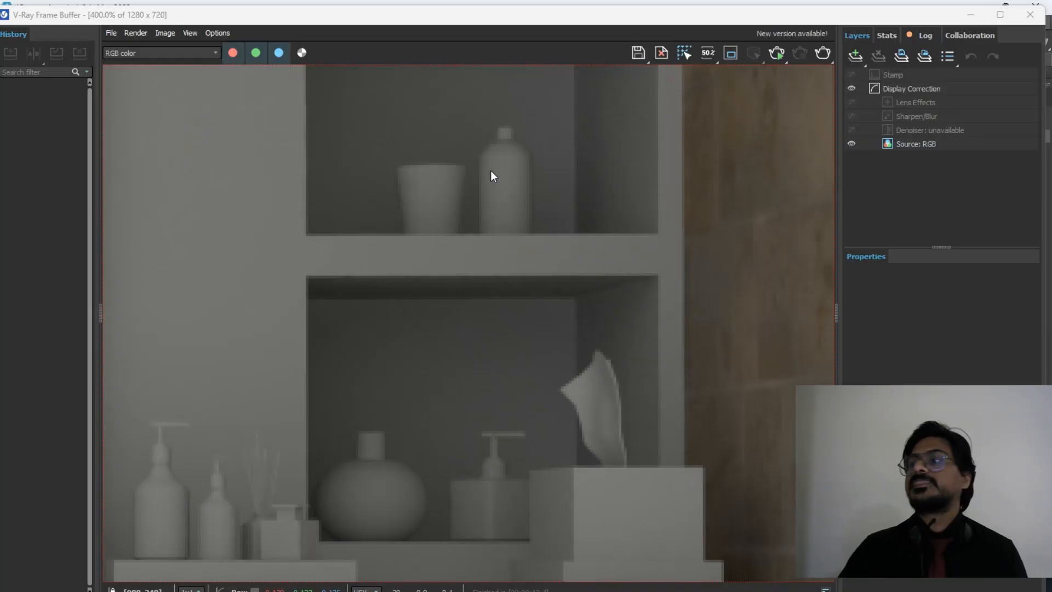
pyautogui.scroll(1, 491, 177)
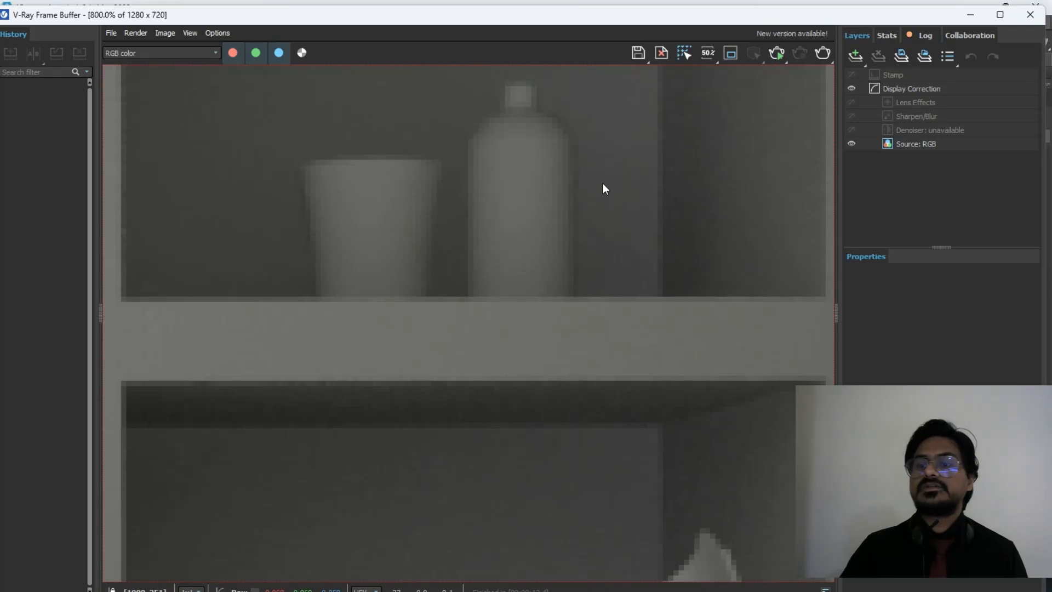
pyautogui.scroll(-1, 499, 272)
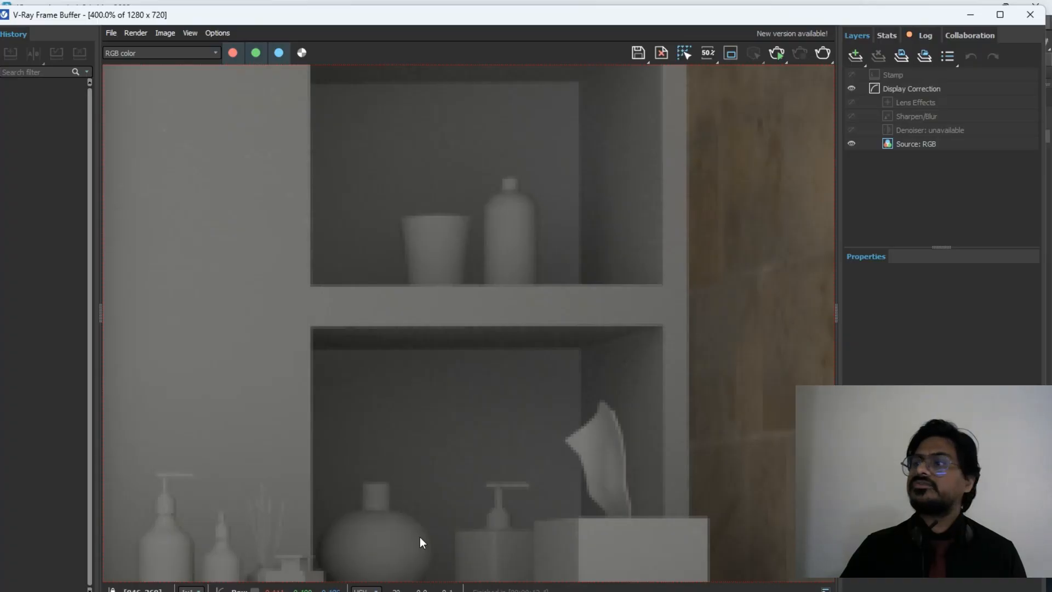
pyautogui.click(1030, 15)
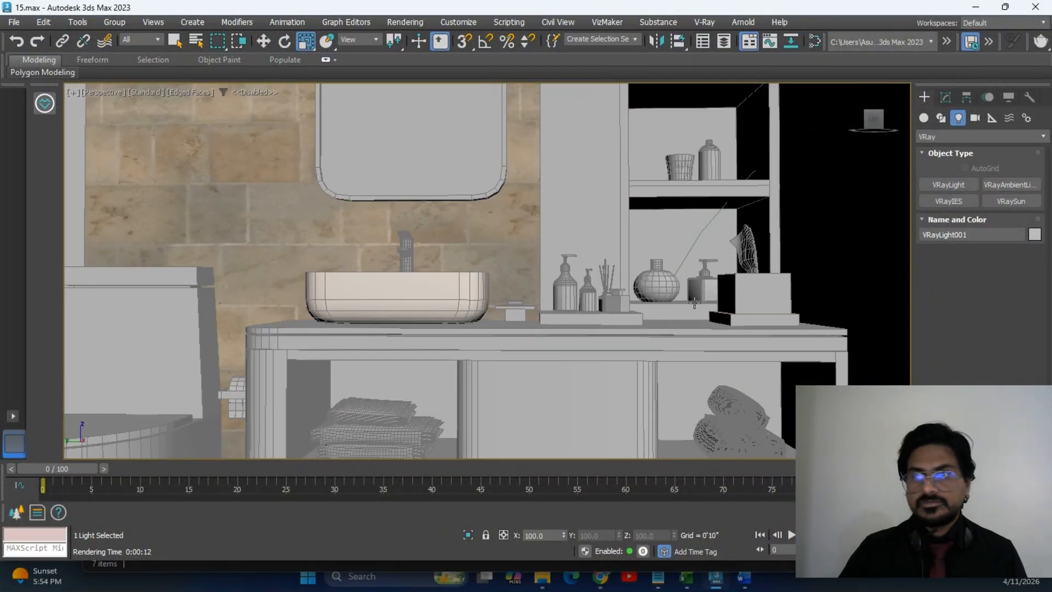
# Select the ChamferBox002 bottle body and its pump head, then isolate them.
pyautogui.scroll(3, 697, 288)
pyautogui.click(682, 287)
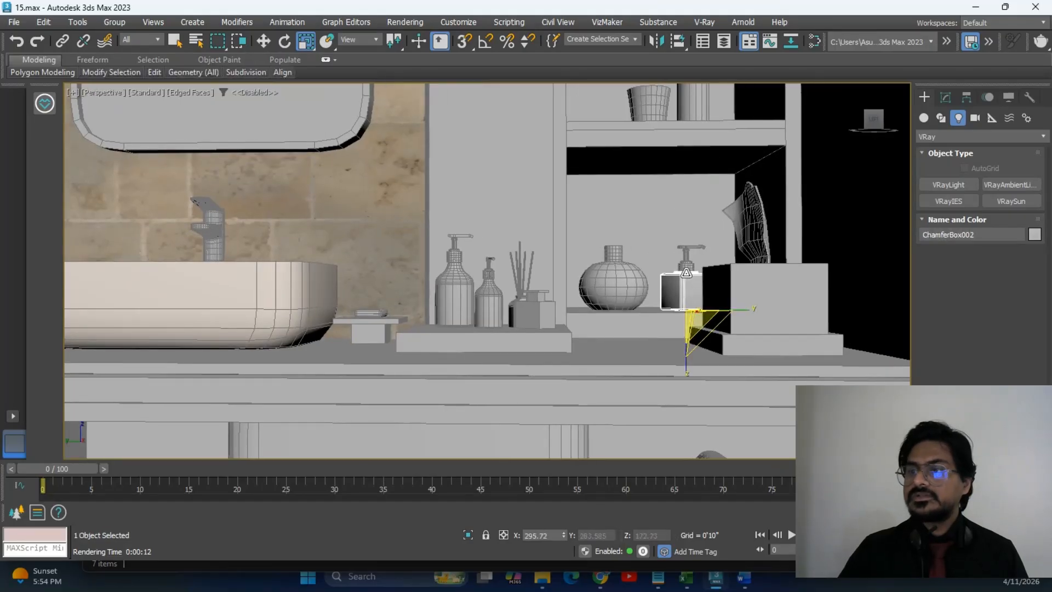
pyautogui.scroll(5, 685, 282)
pyautogui.keyDown('ctrl'); pyautogui.click(683, 247); pyautogui.keyUp('ctrl')
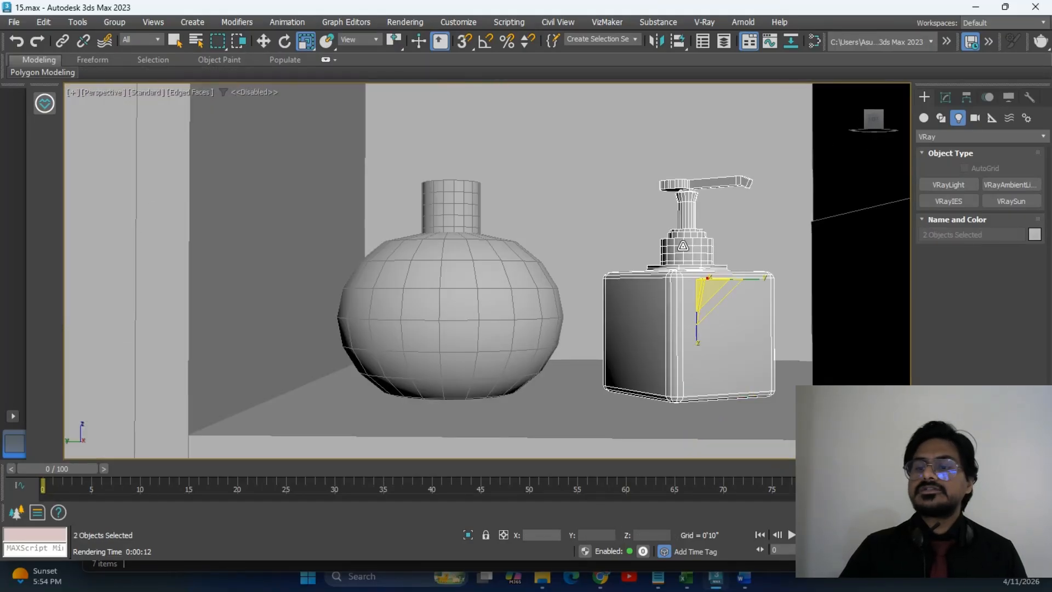
pyautogui.click(468, 535)
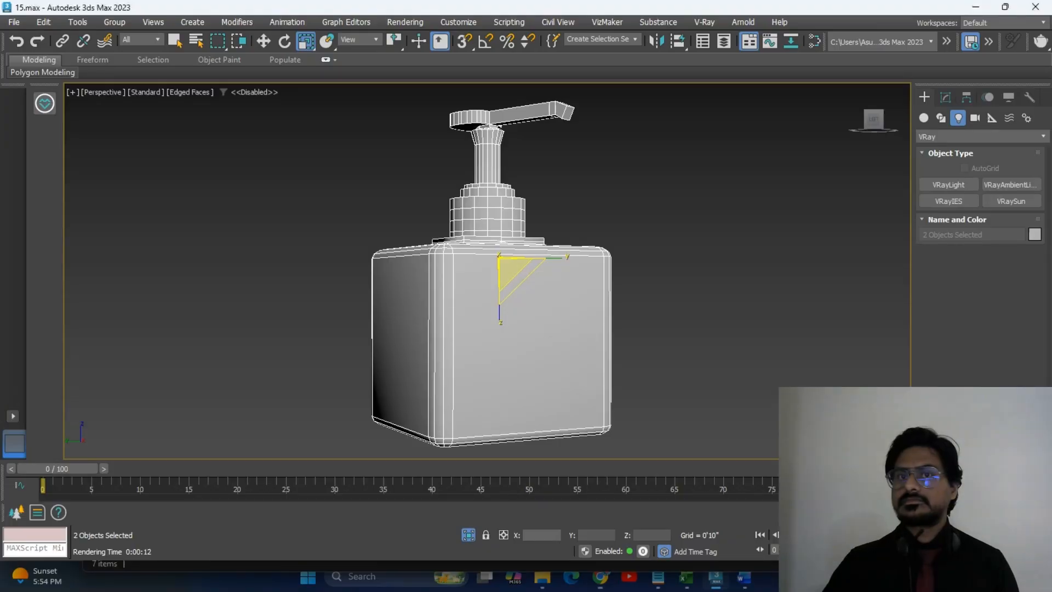
# Orbit and pan the Perspective view until the isolated bottle faces front-on.
pyautogui.click(657, 345)
pyautogui.scroll(3, 597, 323)
pyautogui.scroll(-3, 617, 317)
pyautogui.moveTo(616, 318); pyautogui.dragTo(692, 324, button='middle')
pyautogui.keyDown('alt'); pyautogui.moveTo(692, 323); pyautogui.dragTo(651, 324, button='middle'); pyautogui.keyUp('alt')
pyautogui.keyDown('alt'); pyautogui.moveTo(556, 333); pyautogui.dragTo(571, 315, button='middle'); pyautogui.keyUp('alt')
pyautogui.click(554, 307)
pyautogui.keyDown('alt'); pyautogui.moveTo(651, 319); pyautogui.dragTo(519, 335, button='middle'); pyautogui.keyUp('alt')
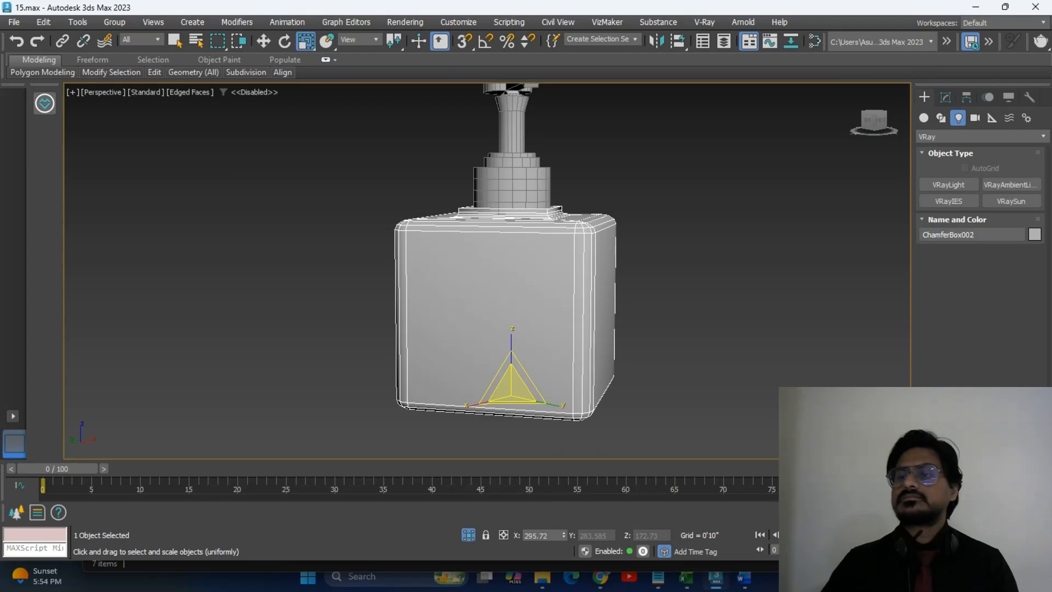
pyautogui.moveTo(415, 329); pyautogui.dragTo(392, 357, button='middle')
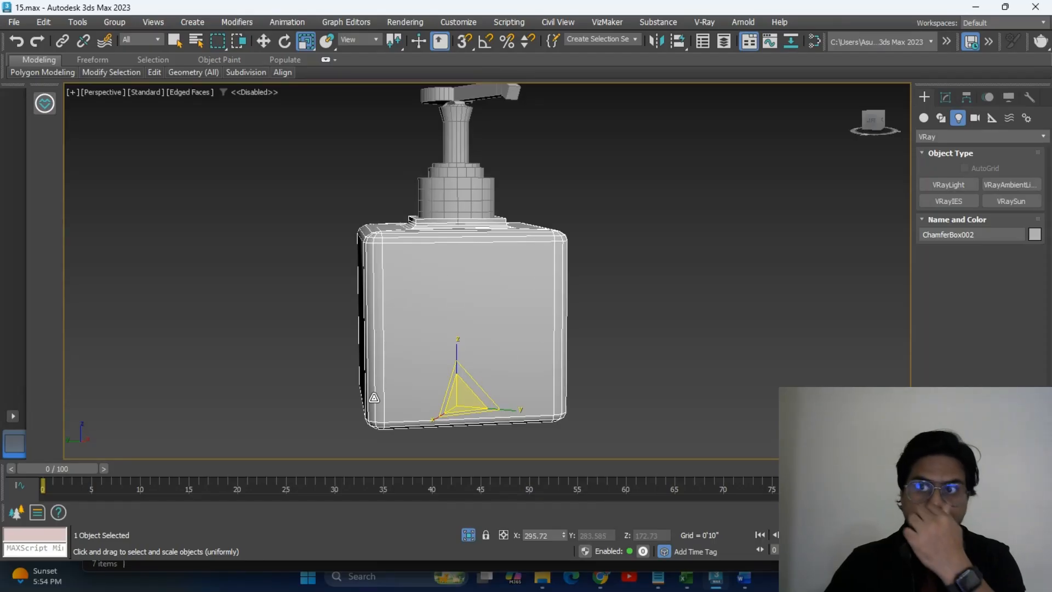
pyautogui.keyDown('alt'); pyautogui.moveTo(580, 355); pyautogui.dragTo(604, 317, button='middle'); pyautogui.keyUp('alt')
pyautogui.keyDown('alt'); pyautogui.moveTo(357, 339); pyautogui.dragTo(427, 353, button='middle'); pyautogui.keyUp('alt')
pyautogui.scroll(-2, 429, 348)
pyautogui.keyDown('alt'); pyautogui.moveTo(484, 321); pyautogui.dragTo(461, 326, button='middle'); pyautogui.keyUp('alt')
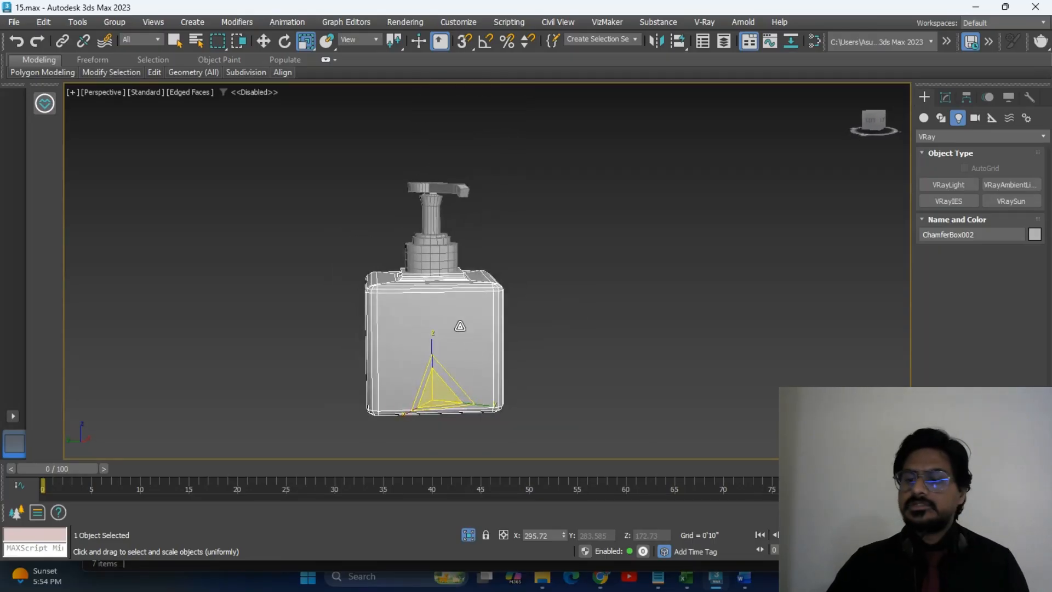
# Bring Chrome forward and go to google.com in a new tab.
pyautogui.moveTo(601, 577)
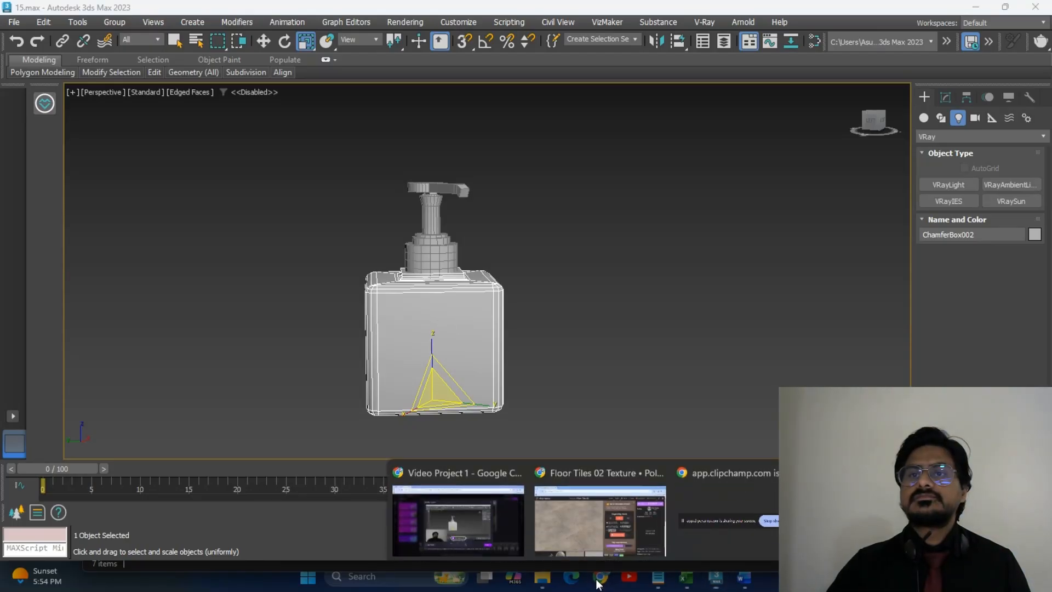
pyautogui.click(597, 523)
pyautogui.click(191, 13)
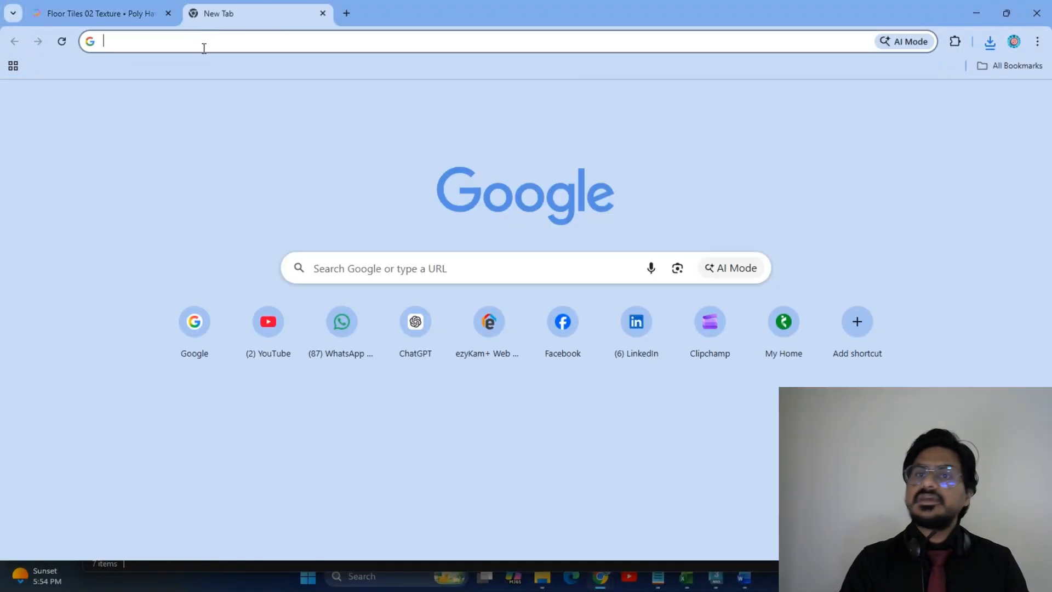
pyautogui.click(202, 43)
pyautogui.write('go')
pyautogui.click(200, 69)
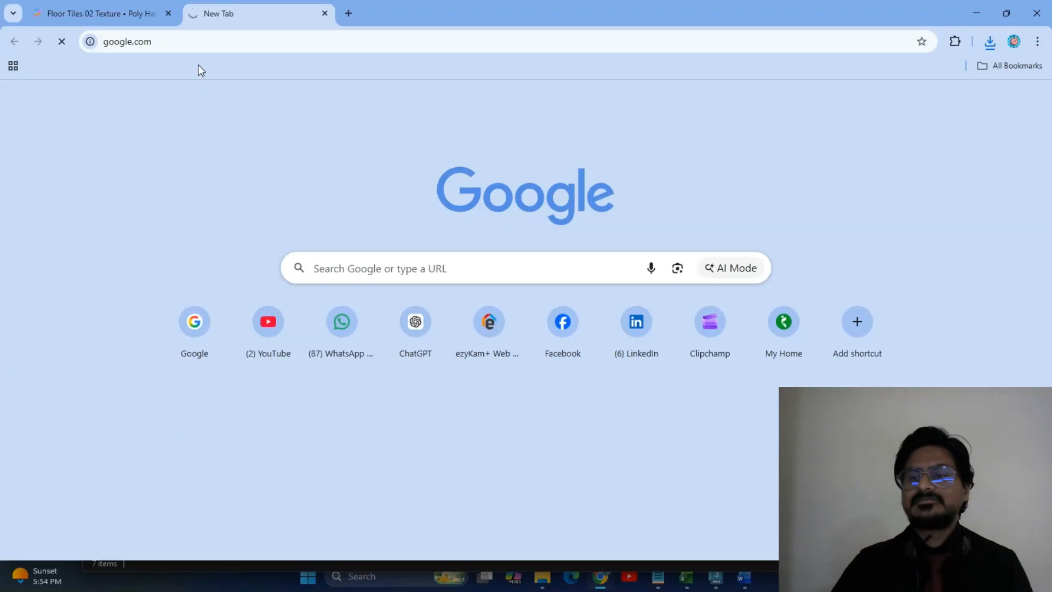
# Search Google for 'canva' and open the Canva website.
pyautogui.write('ca')
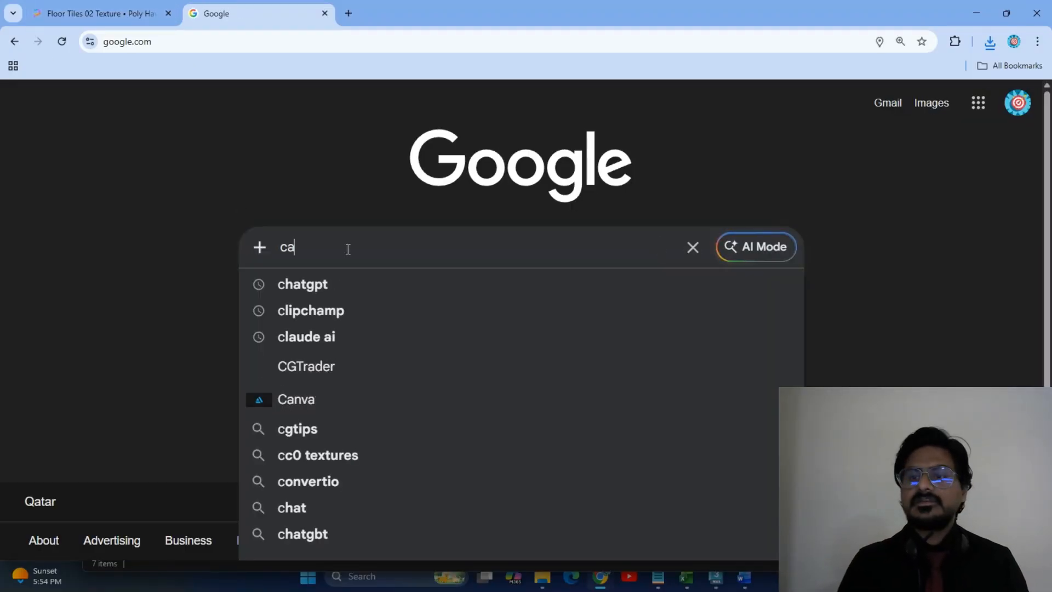
pyautogui.write('nva')
pyautogui.press('Down')
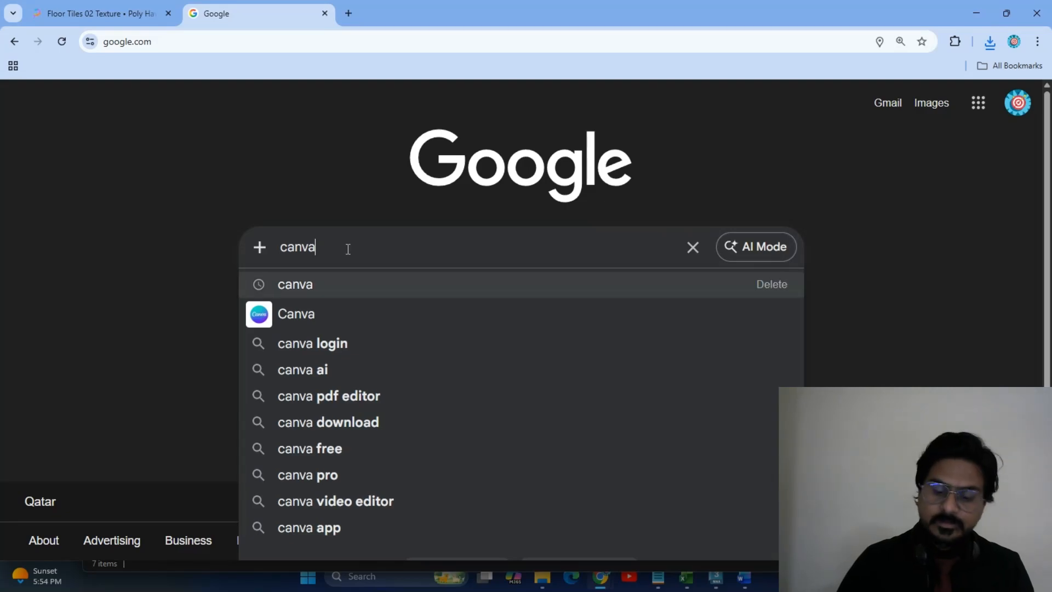
pyautogui.press('Return')
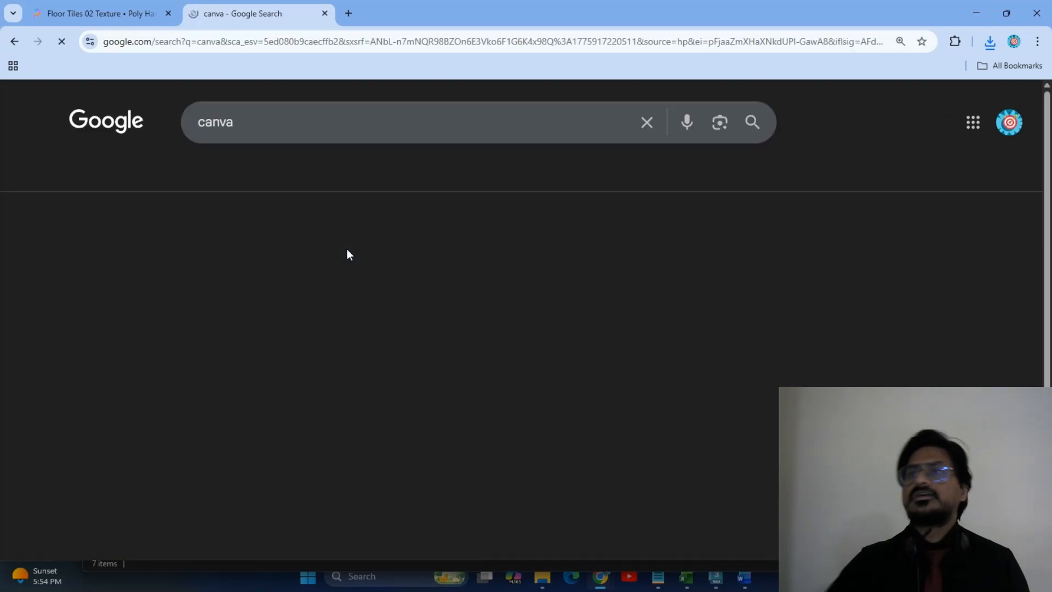
pyautogui.click(282, 267)
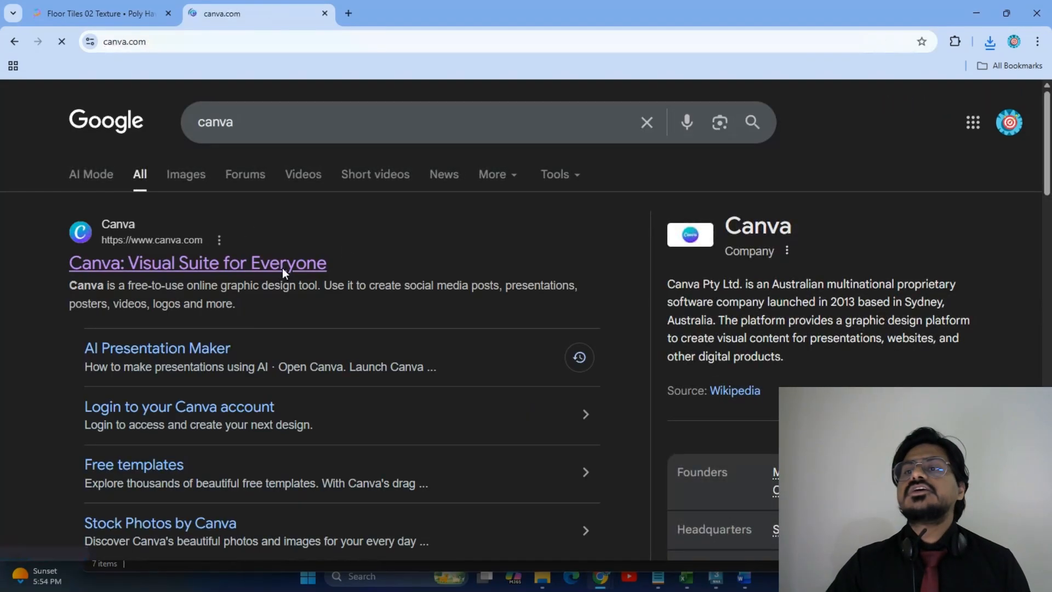
pyautogui.click(459, 190)
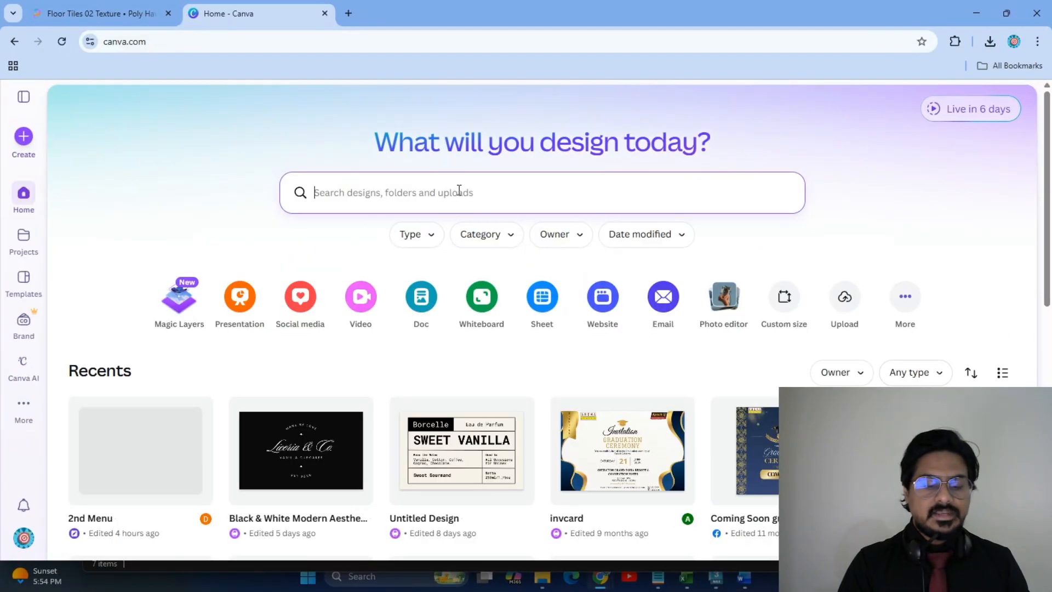
# Search designs for 'label', open the Black & White Modern Aesthetic Kitchen Label, and download it as PNG.
pyautogui.write('label')
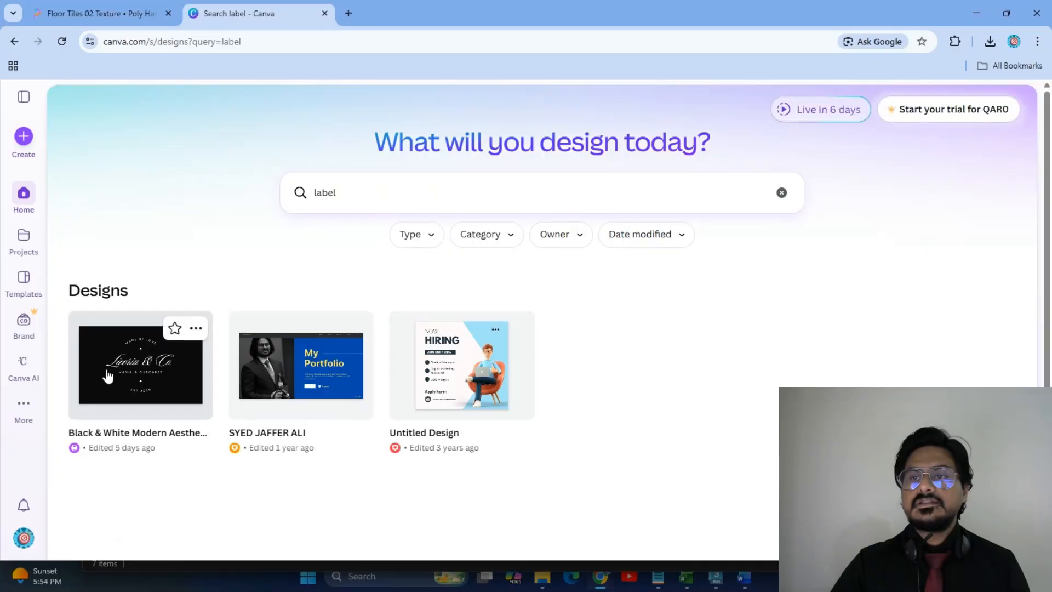
pyautogui.click(144, 377)
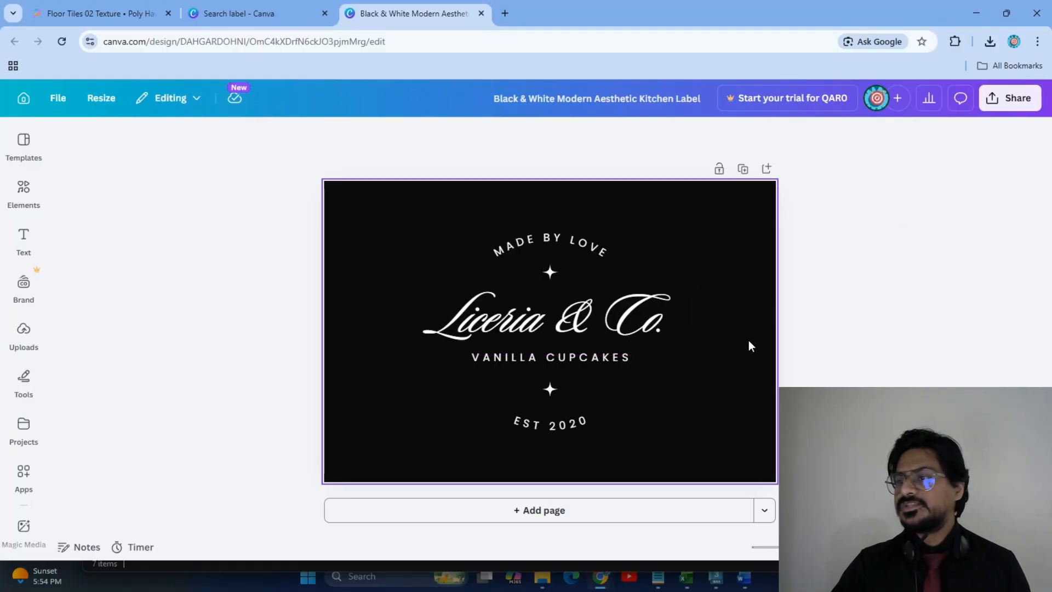
pyautogui.click(1009, 105)
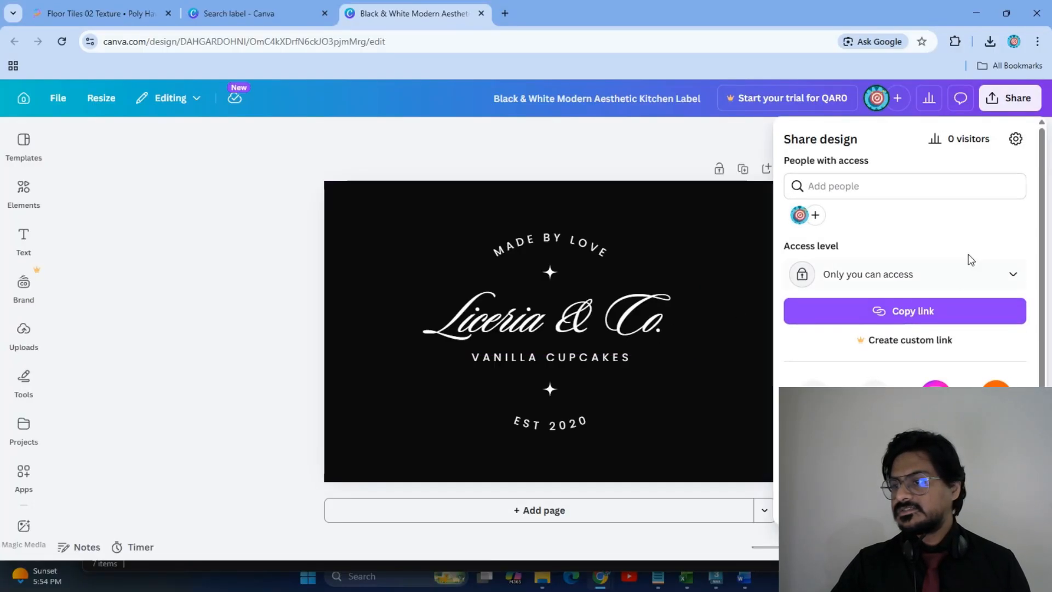
pyautogui.click(814, 378)
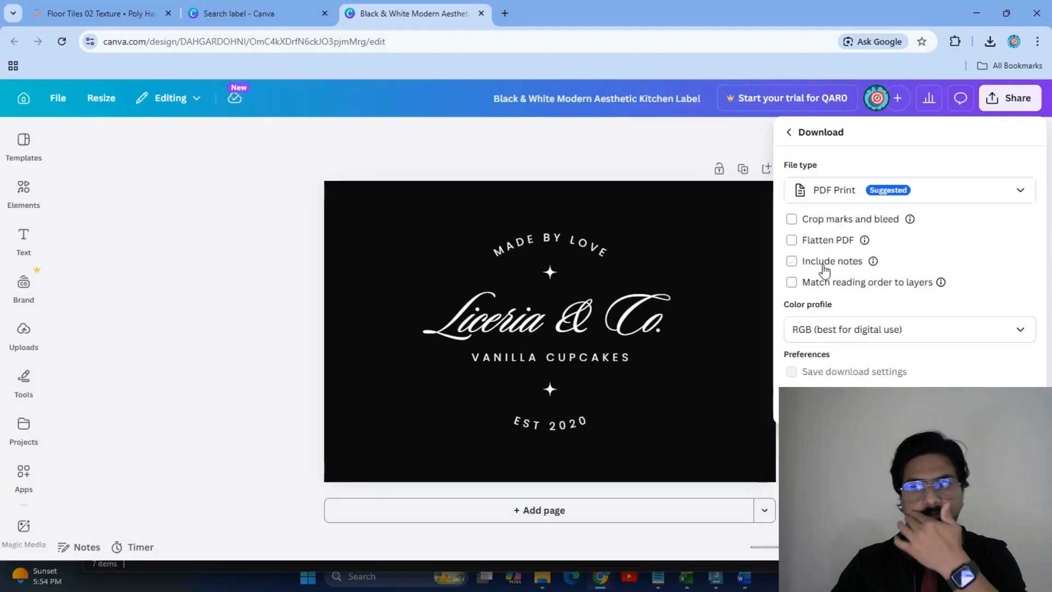
pyautogui.click(978, 192)
pyautogui.click(980, 192)
pyautogui.click(980, 192)
pyautogui.click(847, 266)
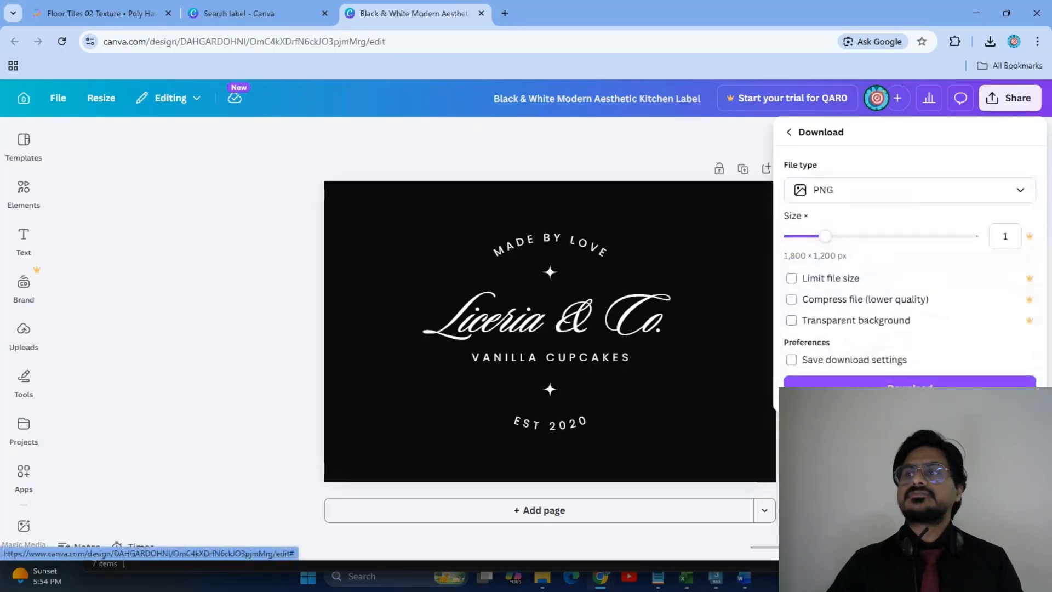
pyautogui.click(899, 386)
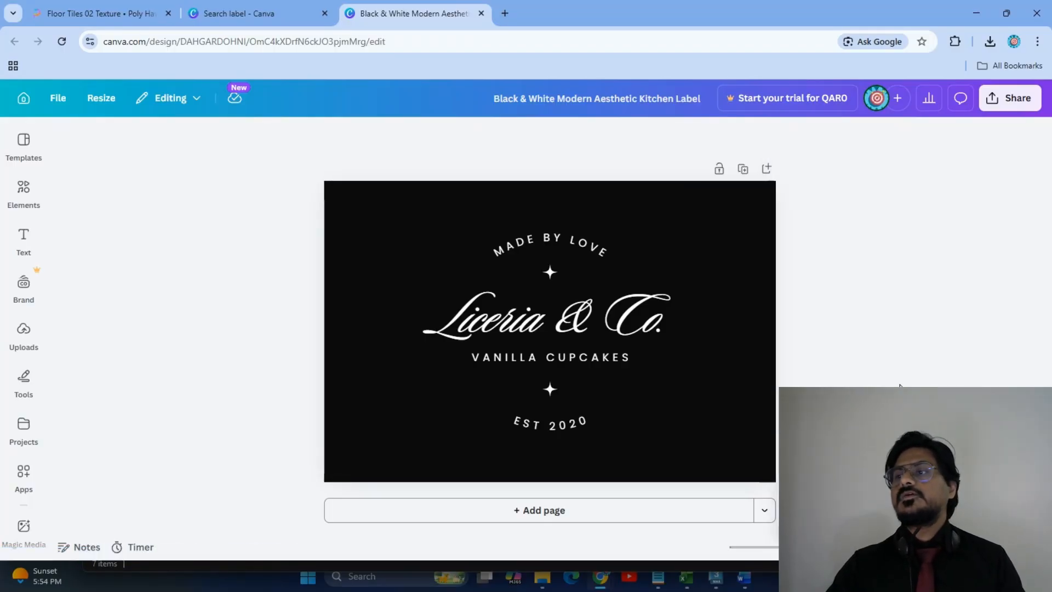
# Preview the downloaded kitchen label PNG from the Downloads folder, then return to 3ds Max.
pyautogui.click(957, 75)
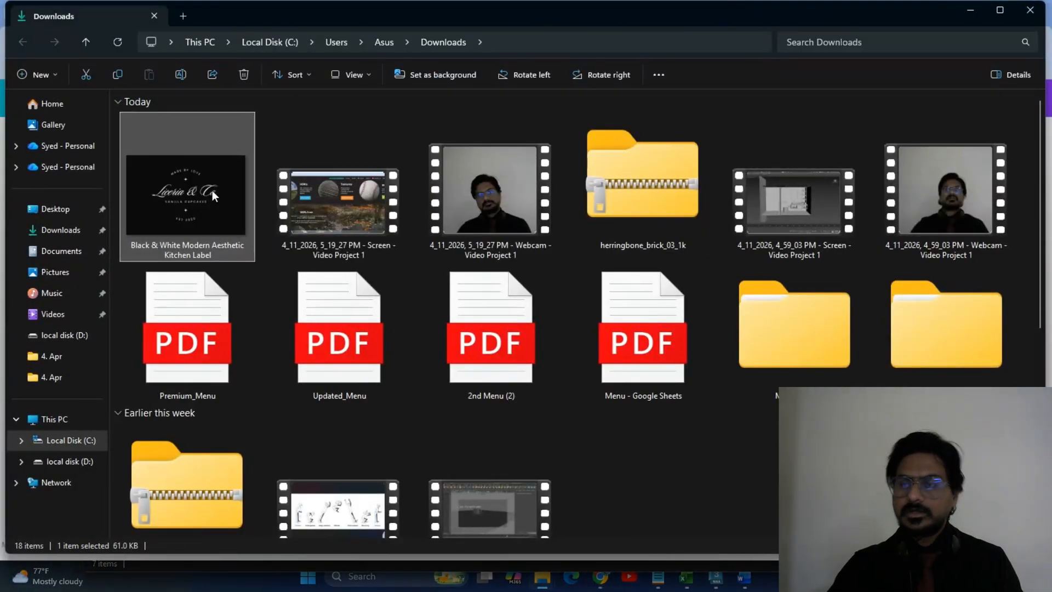
pyautogui.doubleClick(198, 188)
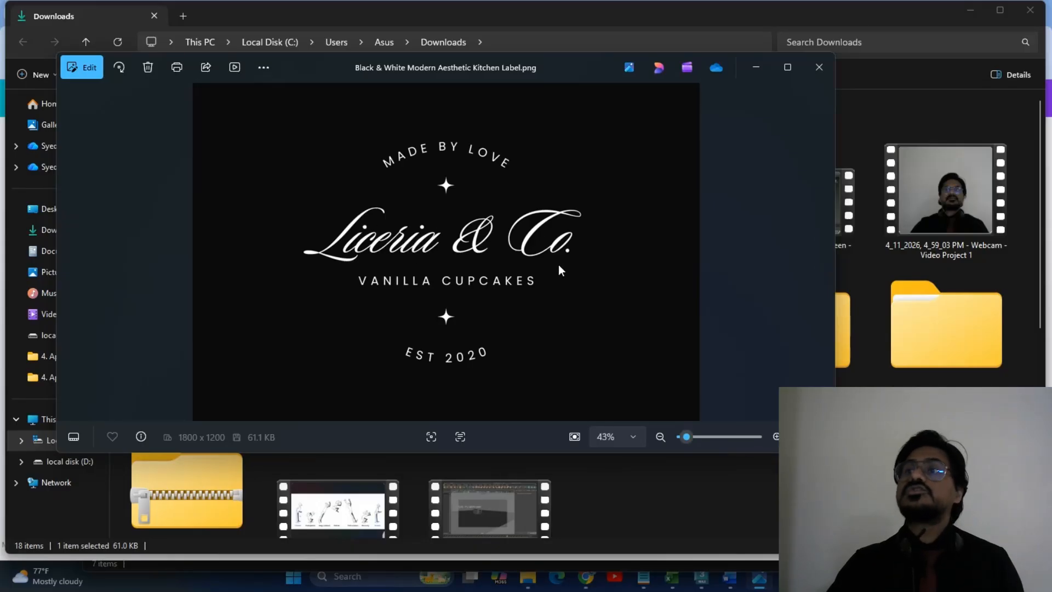
pyautogui.press('Escape')
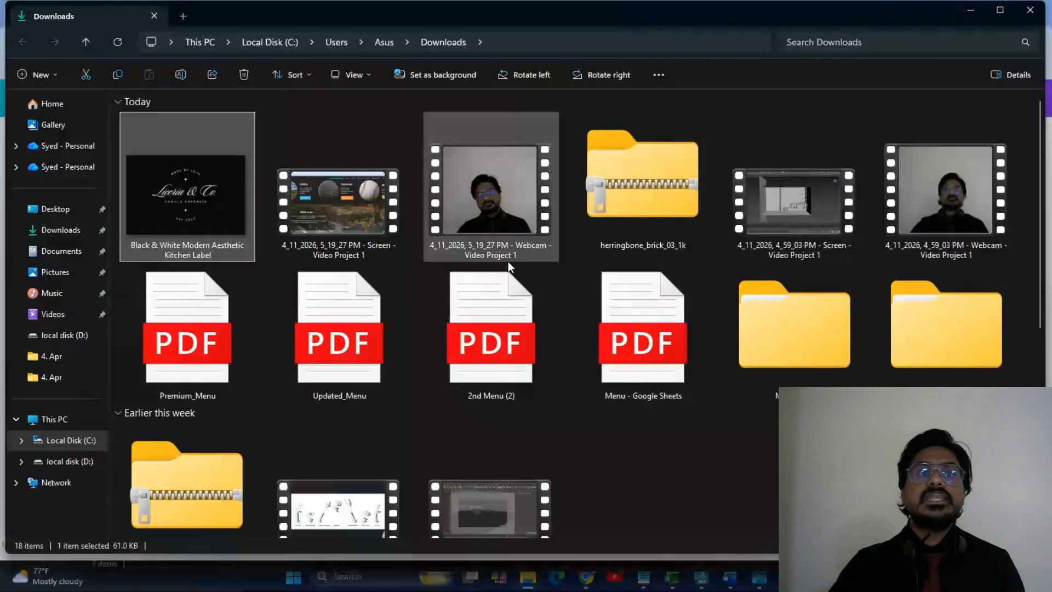
pyautogui.hotkey('alt', 'Tab')
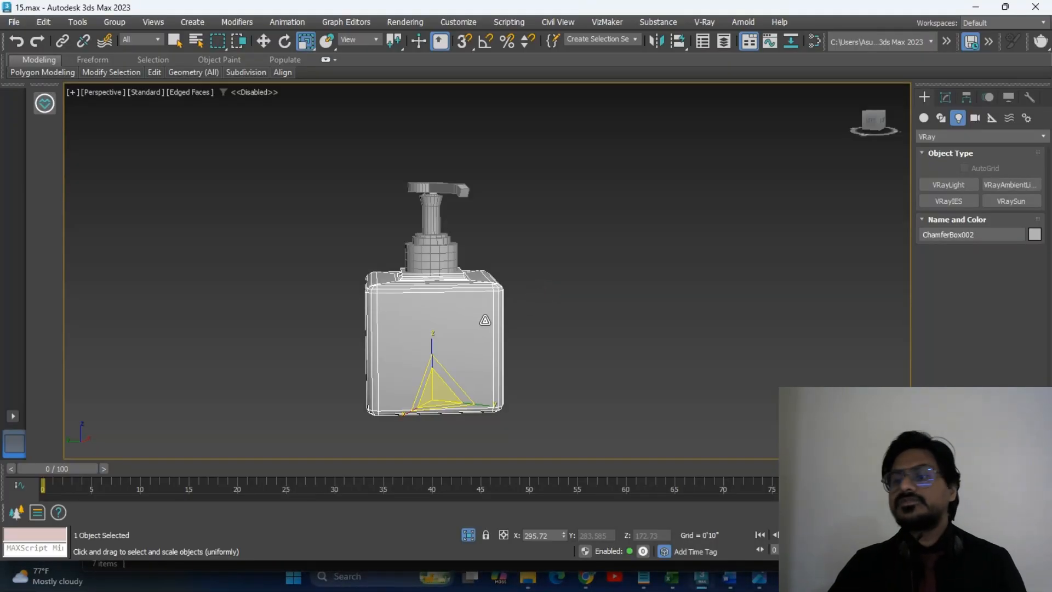
# Open the Slate Material Editor full-screen and tidy the existing material node layout.
pyautogui.rightClick(483, 317)
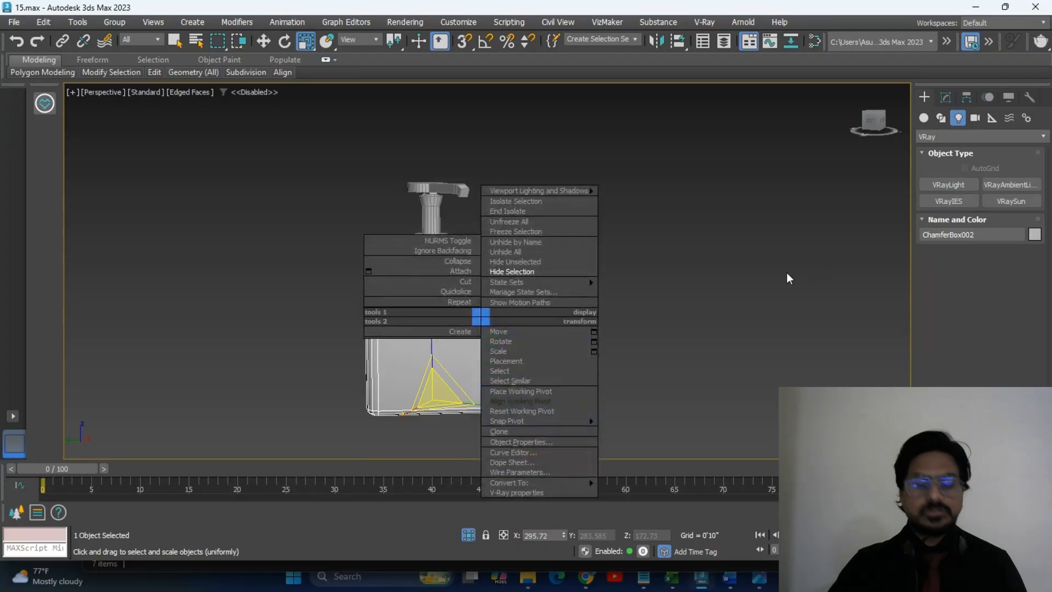
pyautogui.press('m')
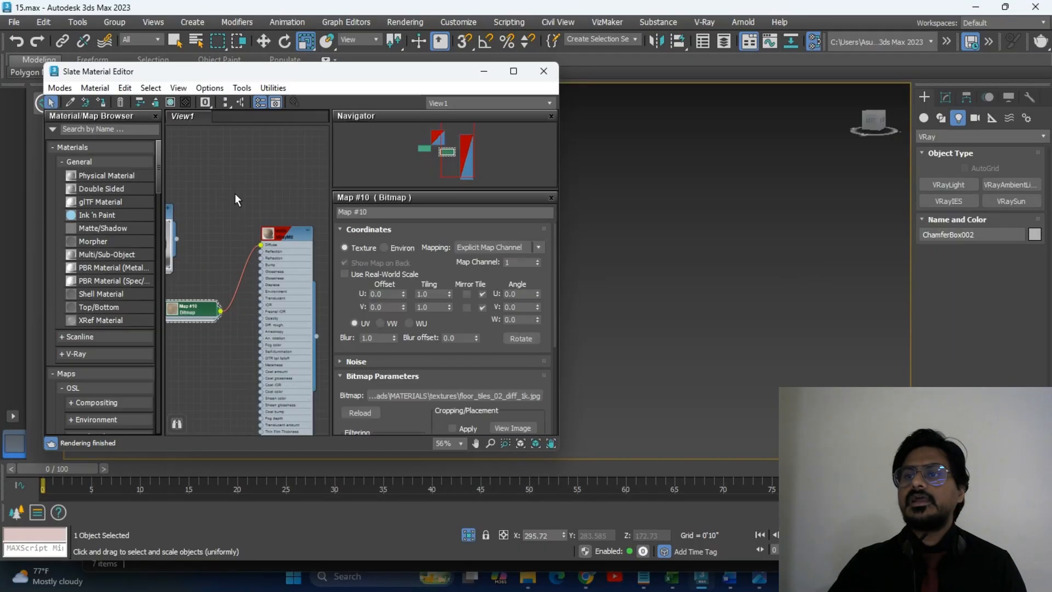
pyautogui.click(514, 71)
pyautogui.scroll(4, 379, 274)
pyautogui.moveTo(205, 176); pyautogui.dragTo(452, 438)
pyautogui.moveTo(453, 206); pyautogui.dragTo(452, 241)
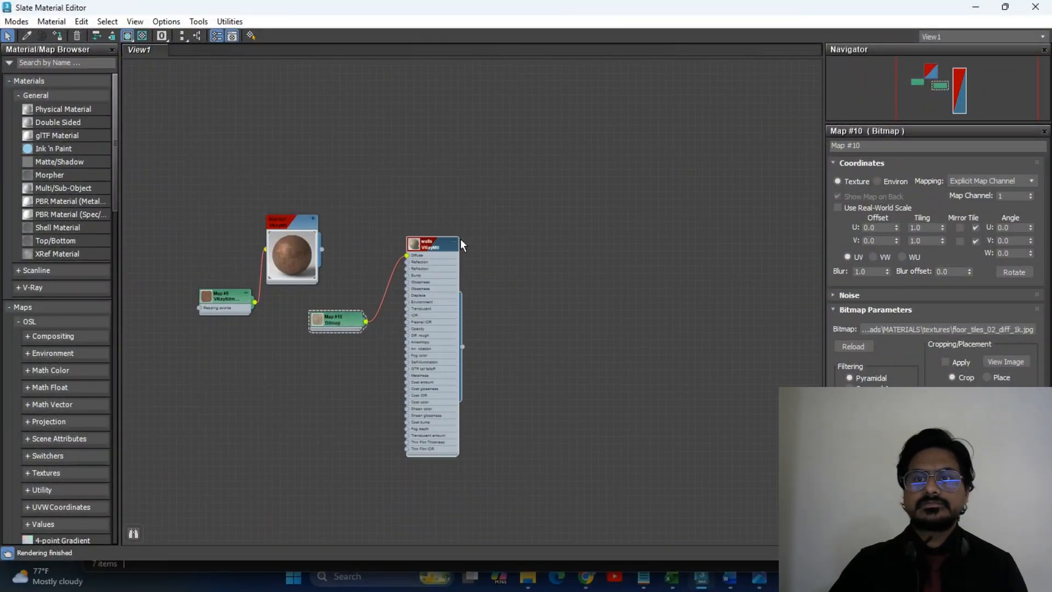
pyautogui.moveTo(573, 260); pyautogui.dragTo(534, 236, button='middle')
pyautogui.moveTo(170, 158); pyautogui.dragTo(189, 143)
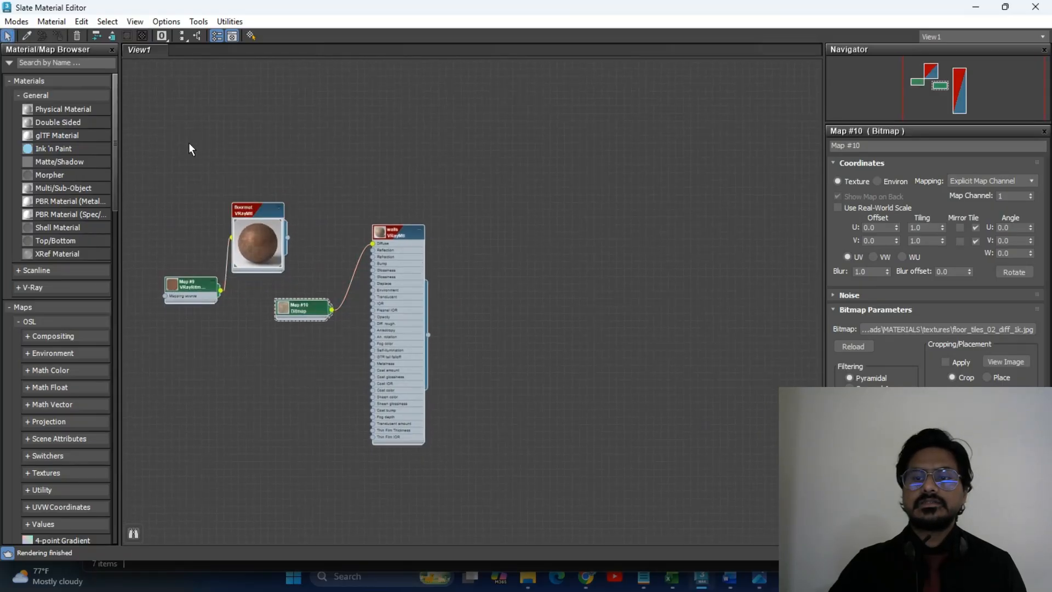
pyautogui.click(198, 40)
pyautogui.click(179, 36)
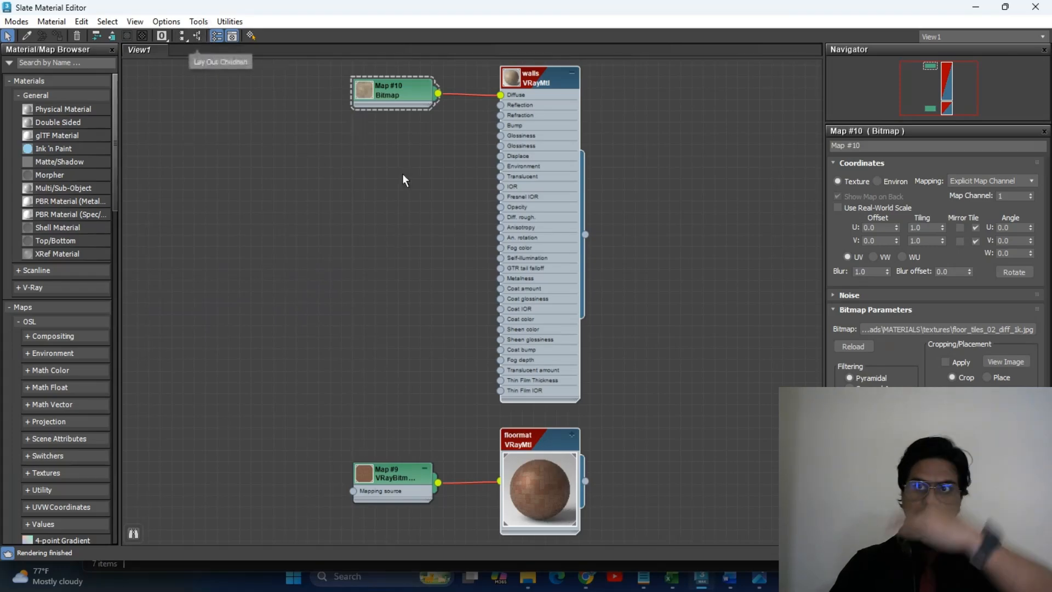
pyautogui.moveTo(694, 265); pyautogui.dragTo(525, 317, button='middle')
# Add a new VRayMtl node and apply the Plastic preset.
pyautogui.rightClick(529, 186)
pyautogui.moveTo(570, 193)
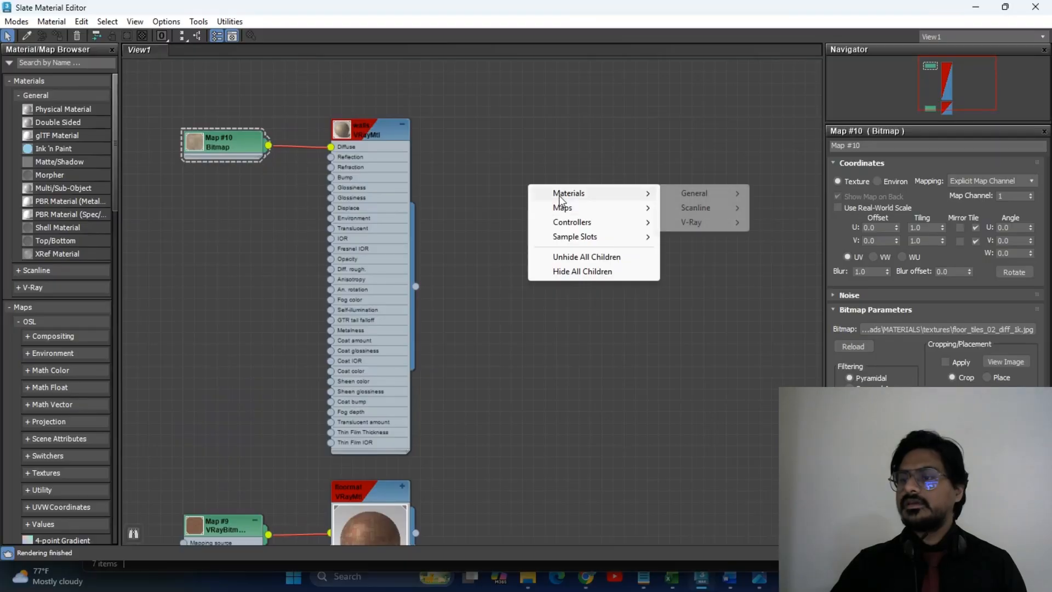
pyautogui.moveTo(700, 234)
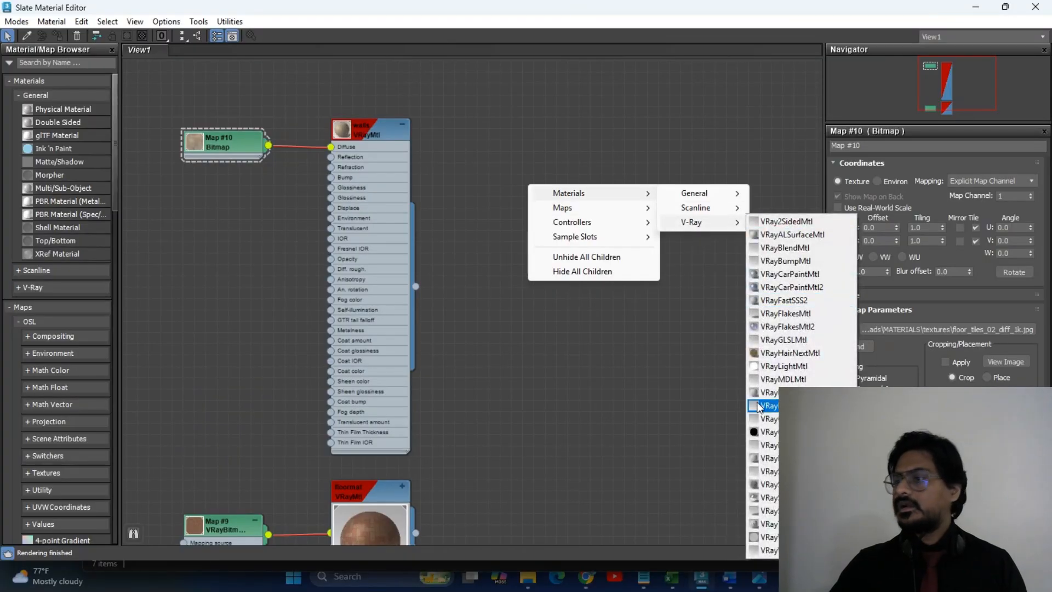
pyautogui.click(766, 397)
pyautogui.click(989, 176)
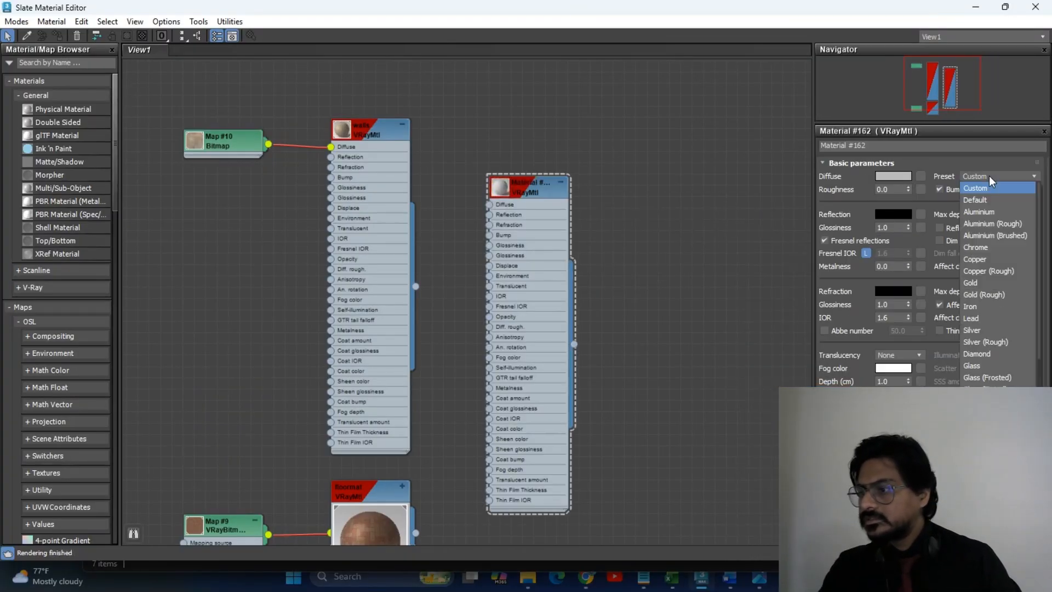
pyautogui.scroll(-1, 971, 375)
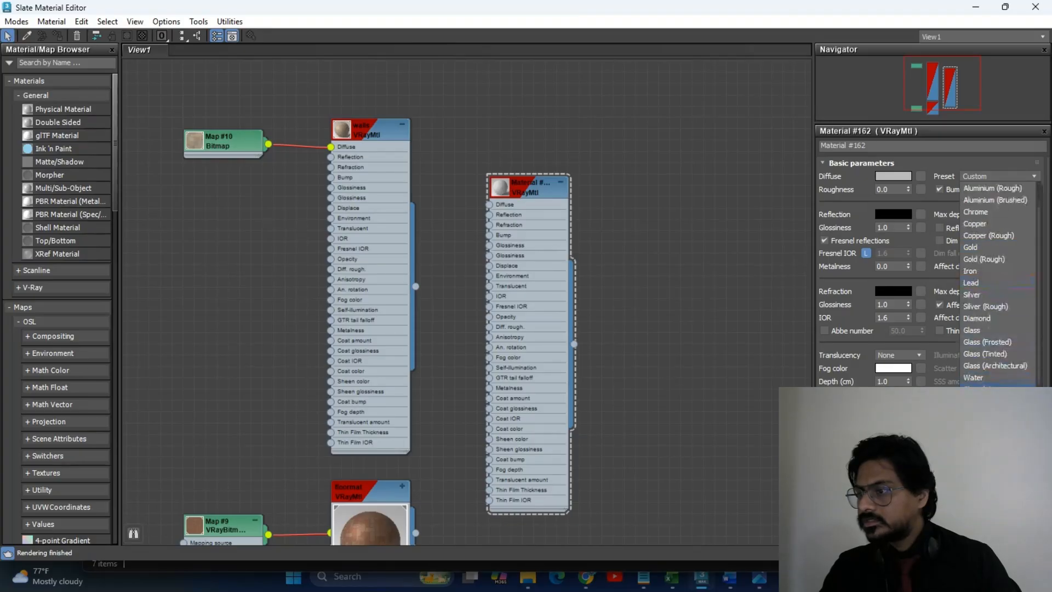
pyautogui.scroll(-2, 998, 342)
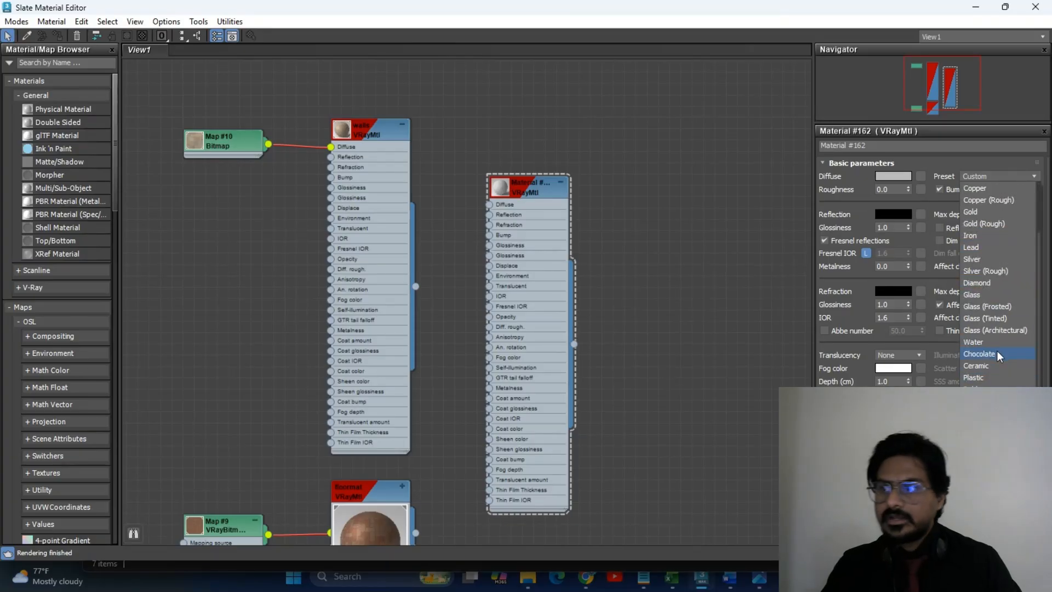
pyautogui.click(990, 378)
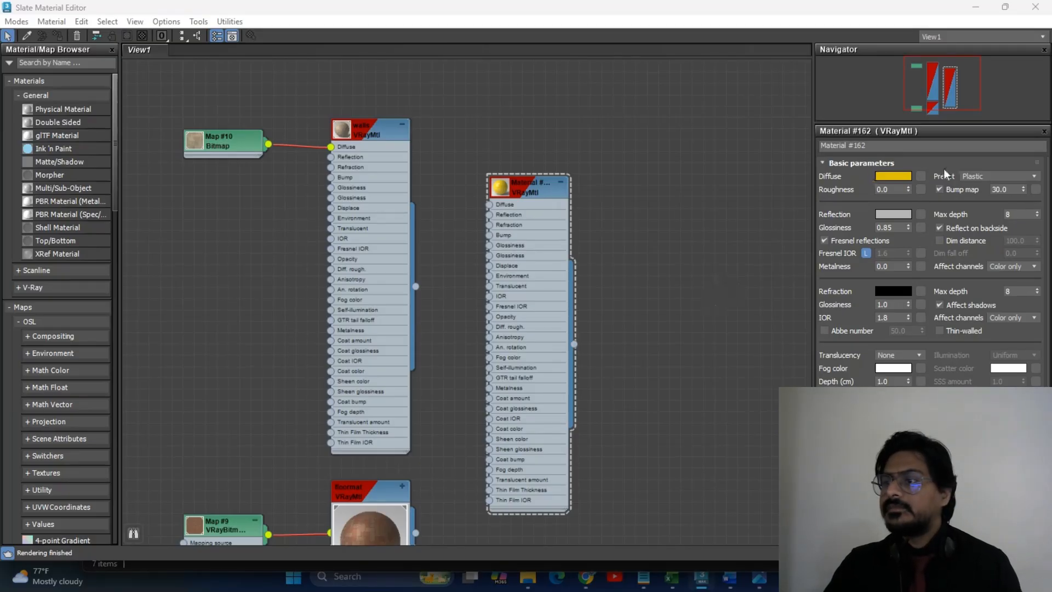
# Set the material's diffuse colour to dark blue and name it bottletex.
pyautogui.click(893, 176)
pyautogui.moveTo(678, 82); pyautogui.dragTo(673, 126)
pyautogui.click(821, 153)
pyautogui.scroll(5, 498, 180)
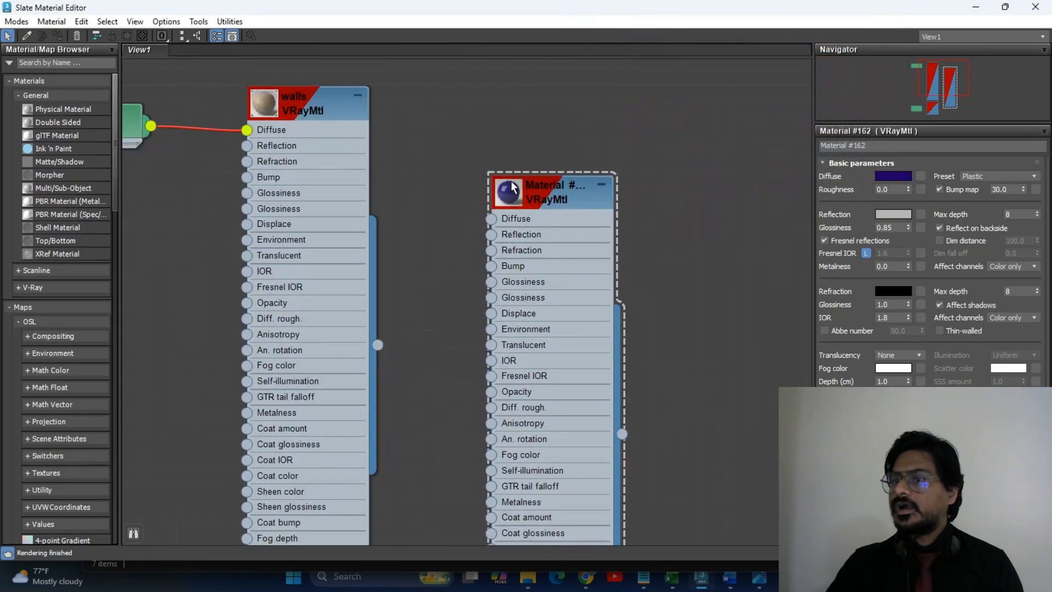
pyautogui.click(572, 192)
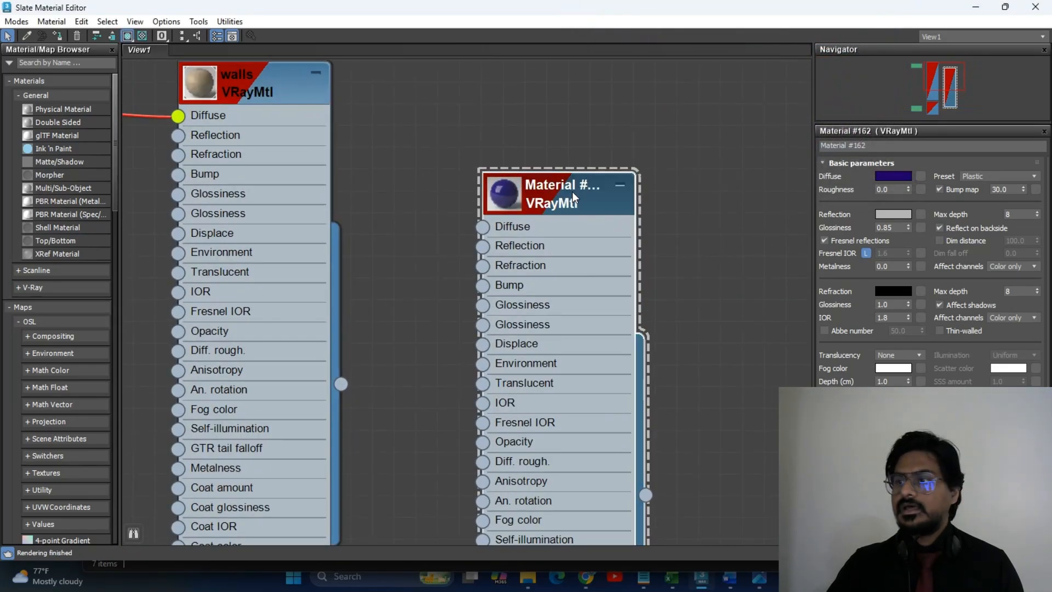
pyautogui.click(866, 145)
pyautogui.write('bottletex')
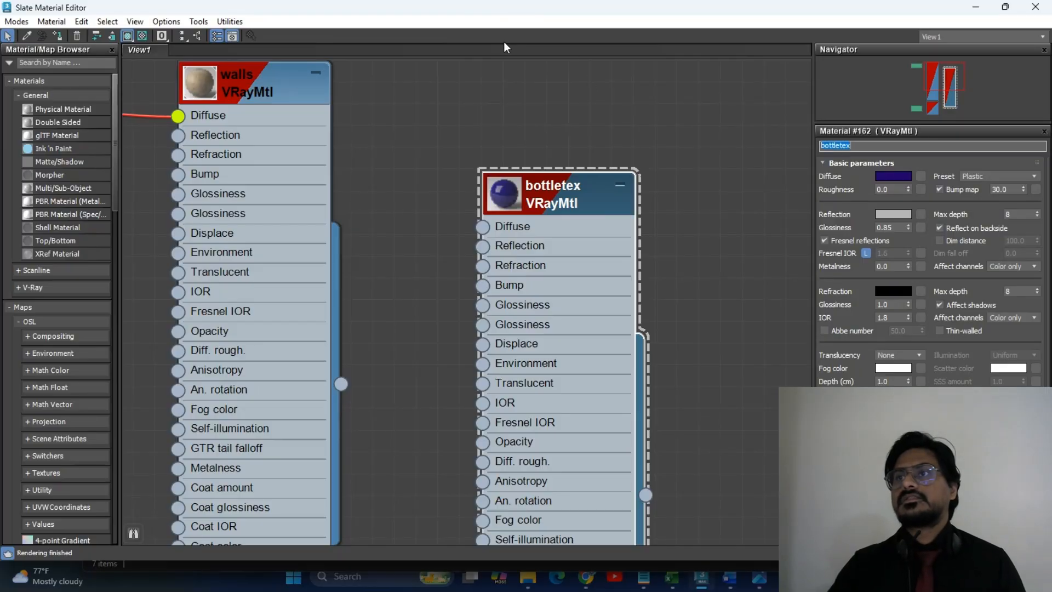
pyautogui.click(575, 137)
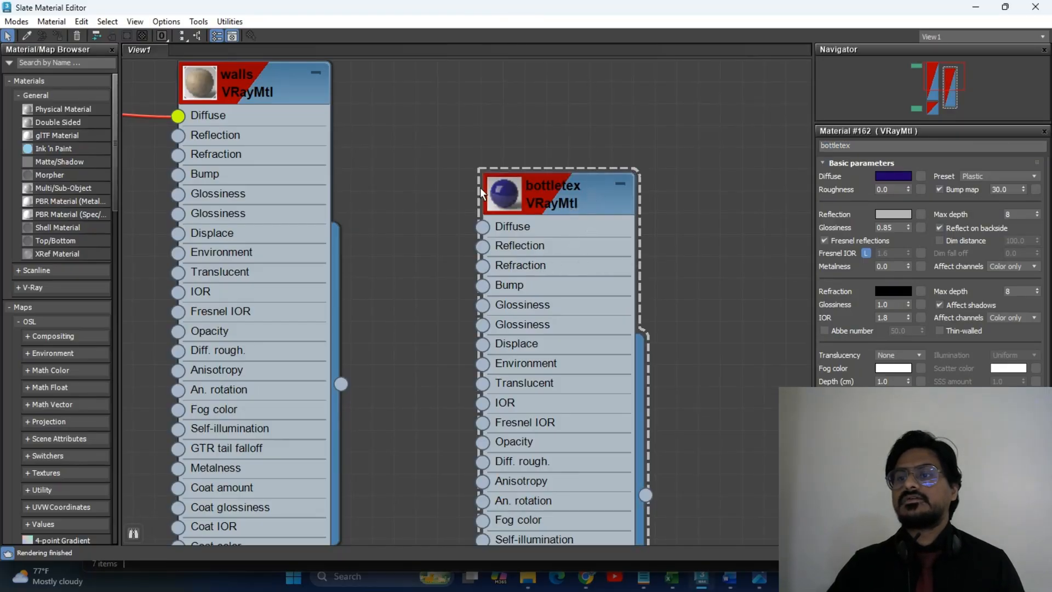
# Preview bottletex, move its node right, and shrink the editor to reveal the bottle.
pyautogui.doubleClick(513, 197)
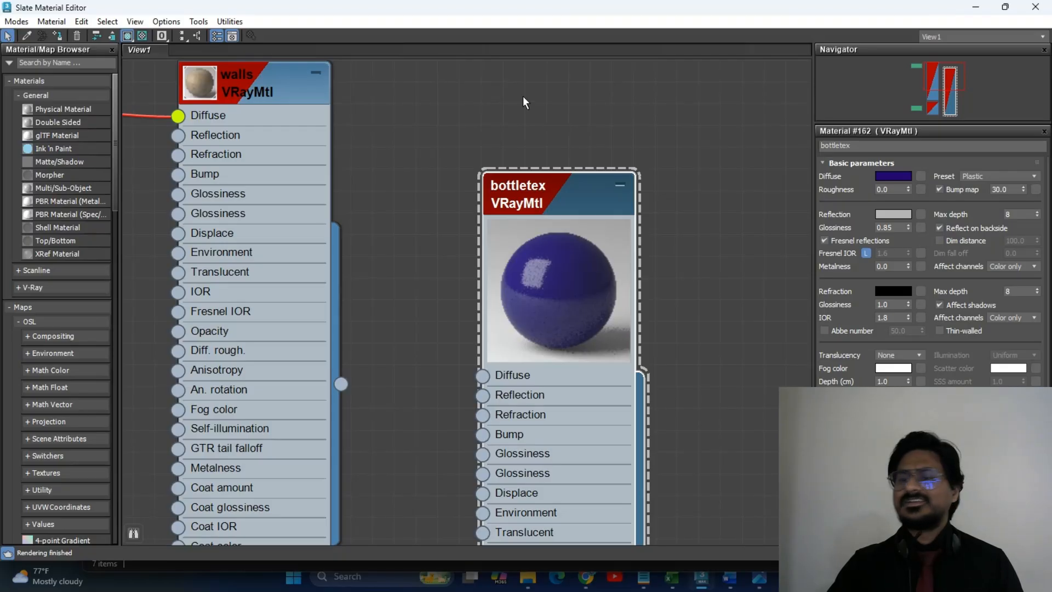
pyautogui.scroll(-4, 715, 311)
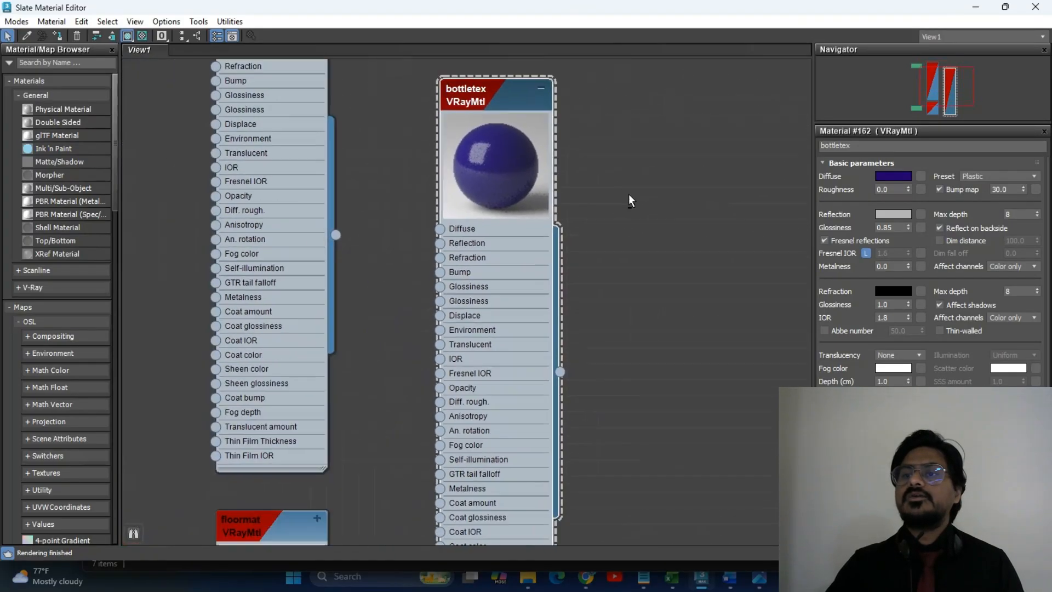
pyautogui.scroll(-1, 629, 200)
pyautogui.moveTo(660, 282); pyautogui.dragTo(634, 272, button='middle')
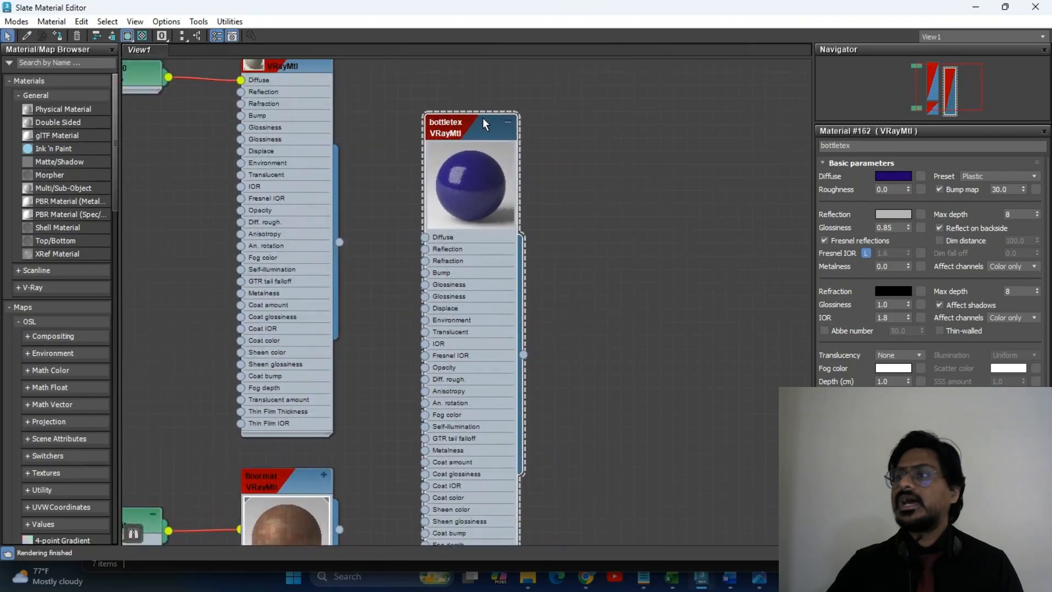
pyautogui.moveTo(485, 116); pyautogui.dragTo(633, 107)
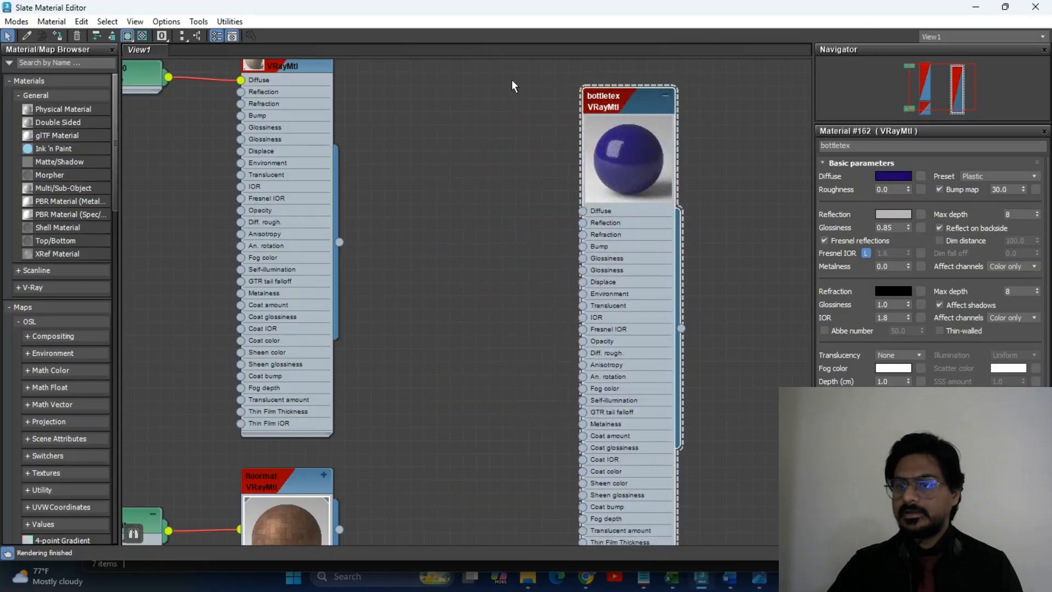
pyautogui.moveTo(750, 17); pyautogui.dragTo(244, 122)
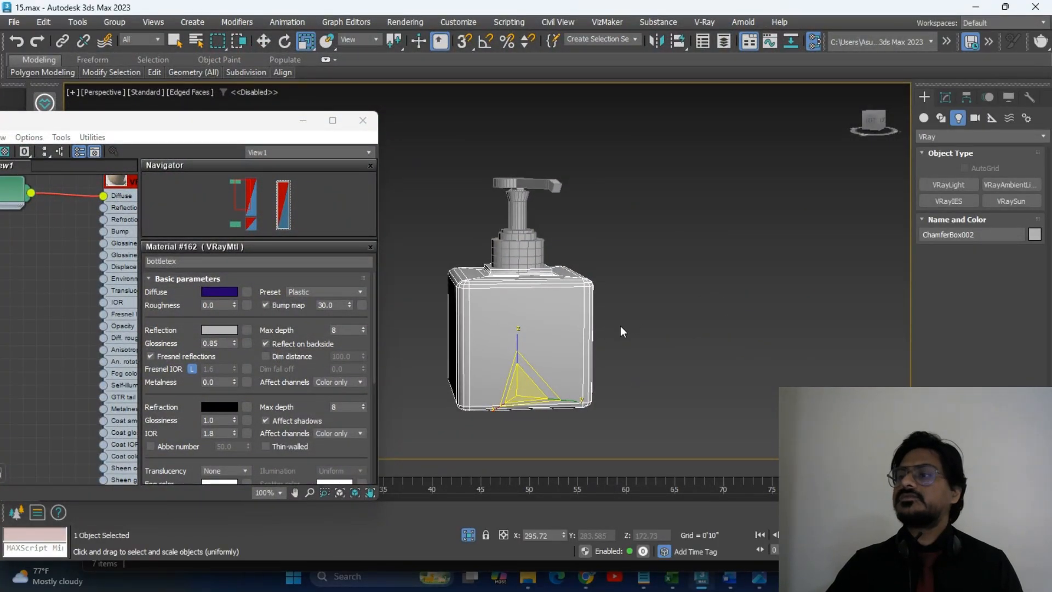
# Select a vertical edge ring on the bottle and connect it with two spread-apart edge loops.
pyautogui.moveTo(622, 329); pyautogui.dragTo(663, 312, button='middle')
pyautogui.click(946, 97)
pyautogui.click(963, 289)
pyautogui.scroll(5, 516, 363)
pyautogui.click(573, 238)
pyautogui.click(951, 375)
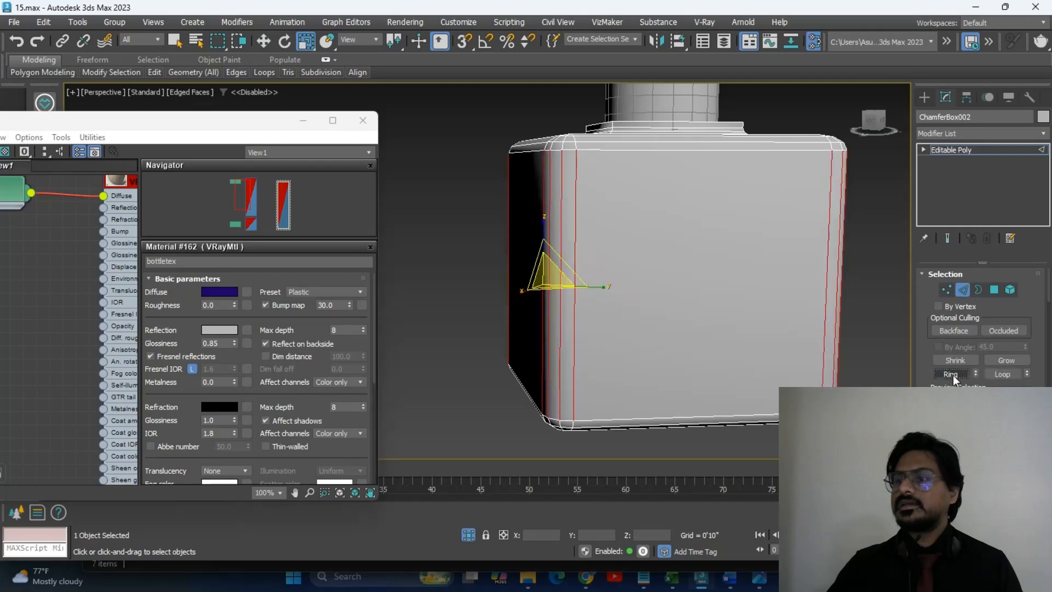
pyautogui.rightClick(786, 269)
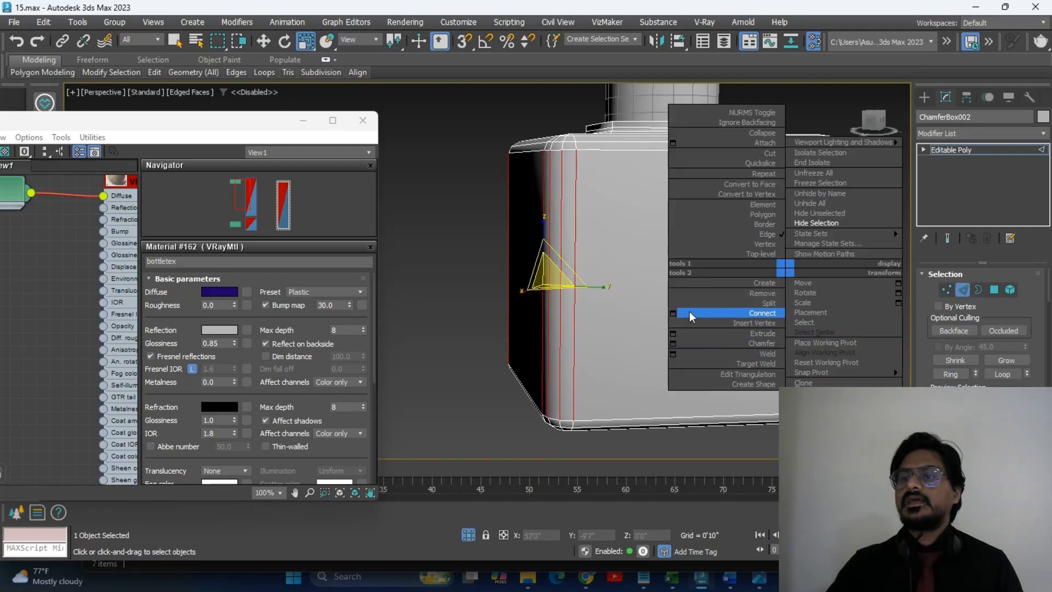
pyautogui.click(674, 313)
pyautogui.click(497, 279)
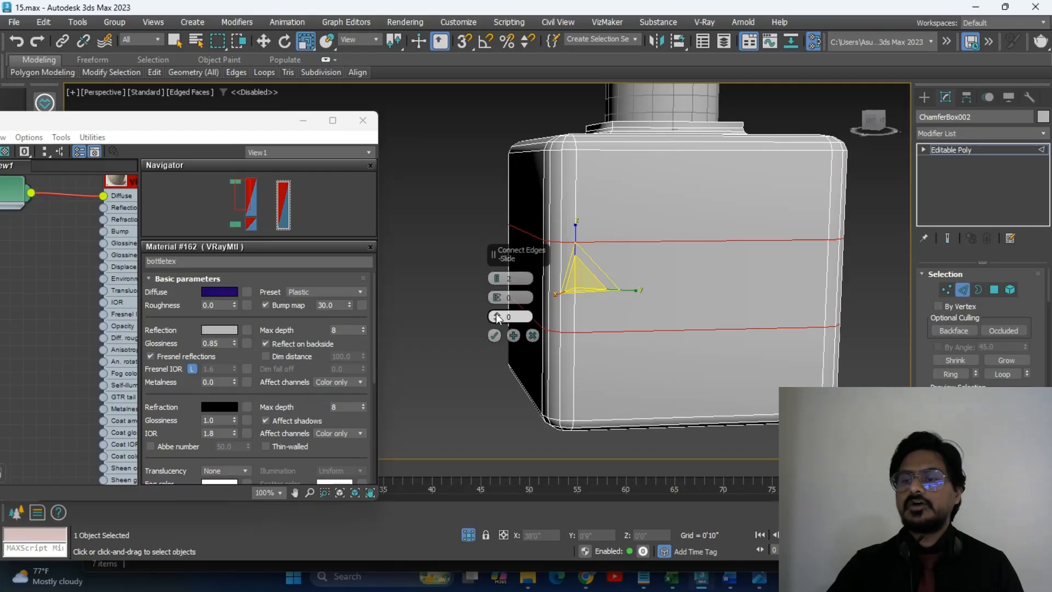
pyautogui.moveTo(494, 299); pyautogui.dragTo(495, 260)
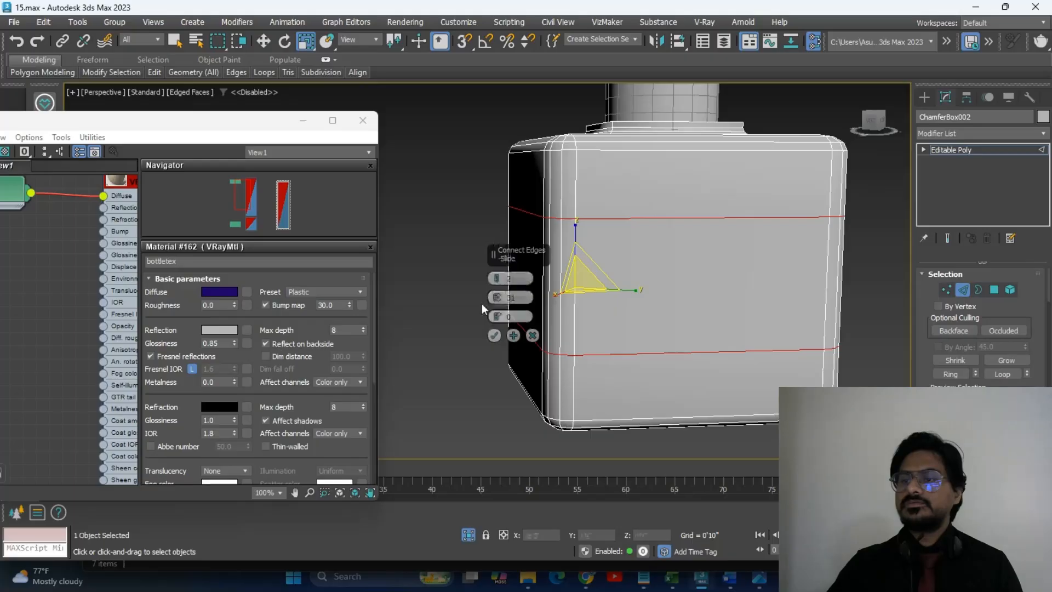
pyautogui.click(494, 335)
# Select the bottle's front middle polygon and bring up the label image for reference.
pyautogui.keyDown('alt'); pyautogui.moveTo(575, 334); pyautogui.dragTo(691, 340, button='middle'); pyautogui.keyUp('alt')
pyautogui.click(1001, 288)
pyautogui.click(615, 277)
pyautogui.keyDown('alt'); pyautogui.moveTo(734, 305); pyautogui.dragTo(740, 311, button='middle'); pyautogui.keyUp('alt')
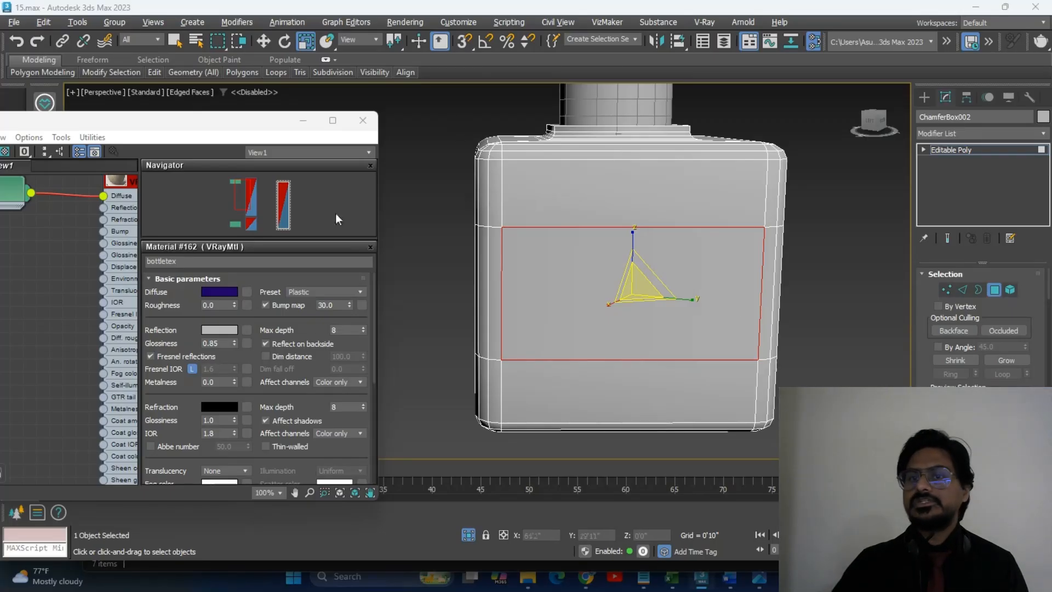
pyautogui.hotkey('alt', 'Tab')
# Close the image viewer and drag the Kitchen Label PNG from Downloads into the material editor.
pyautogui.click(820, 67)
pyautogui.press('super+e')
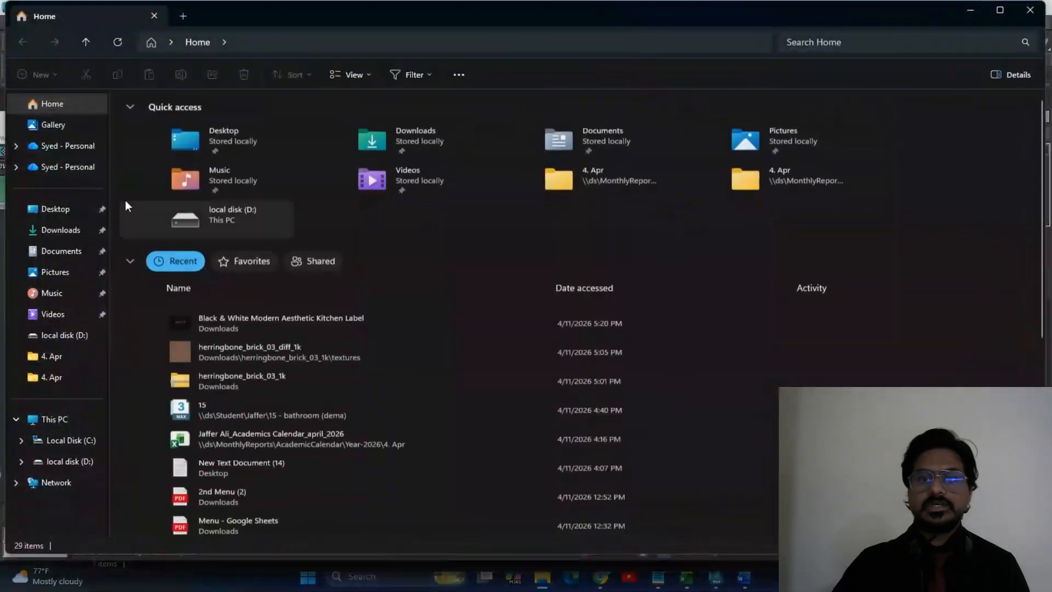
pyautogui.click(66, 231)
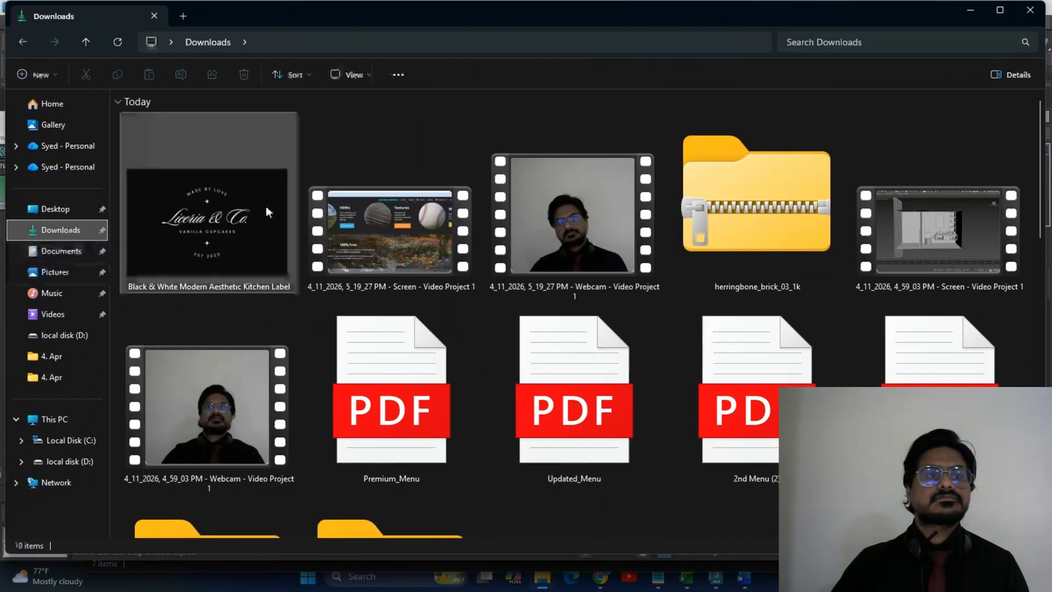
pyautogui.moveTo(341, 24); pyautogui.dragTo(40, 305)
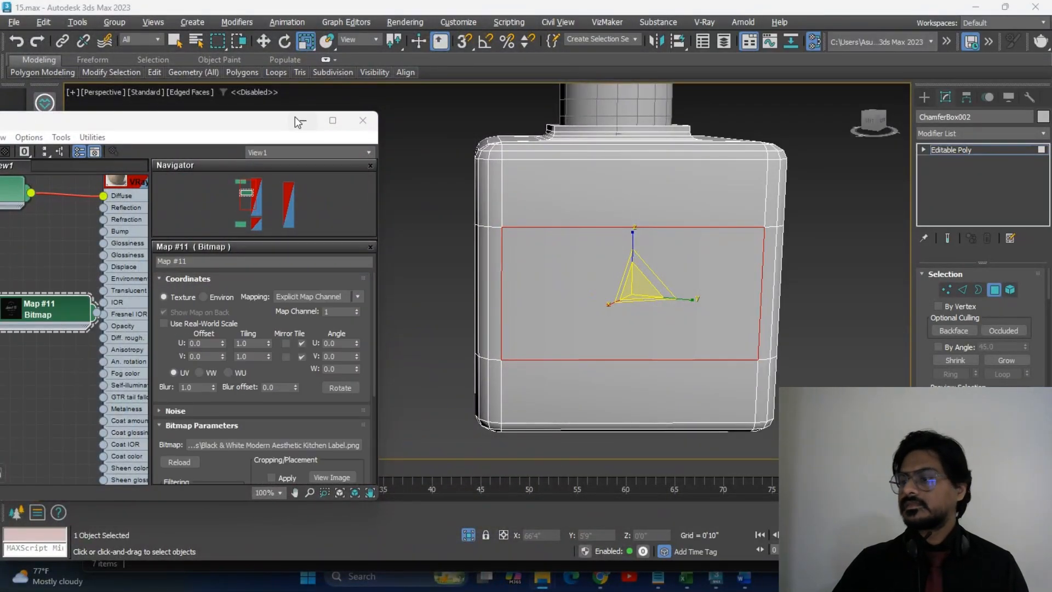
# Wire the Map #11 label bitmap into bottletex's Diffuse input.
pyautogui.click(332, 122)
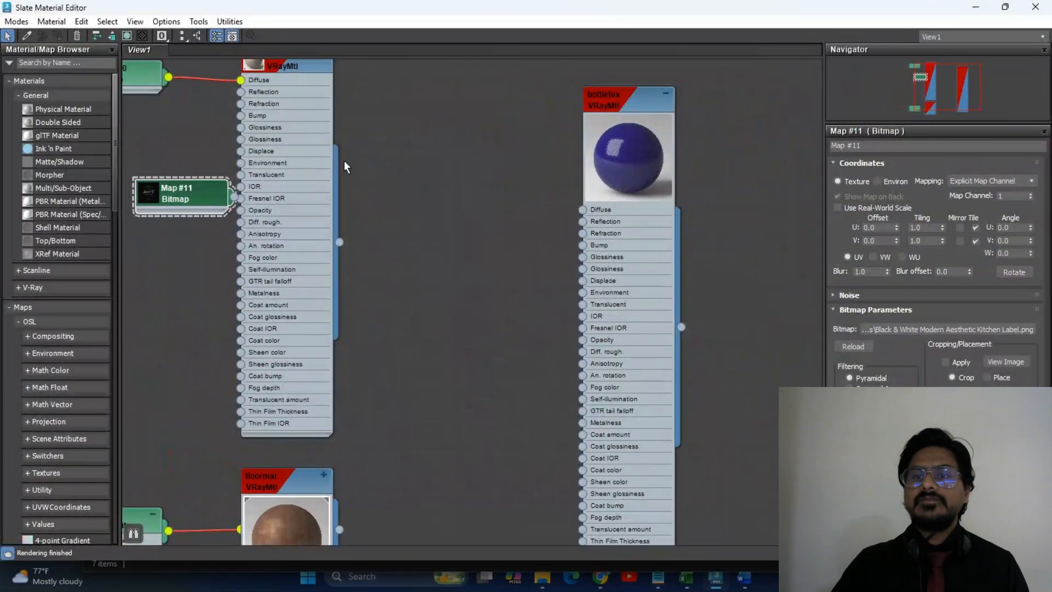
pyautogui.scroll(-4, 347, 241)
pyautogui.scroll(3, 347, 242)
pyautogui.moveTo(248, 206); pyautogui.dragTo(479, 205)
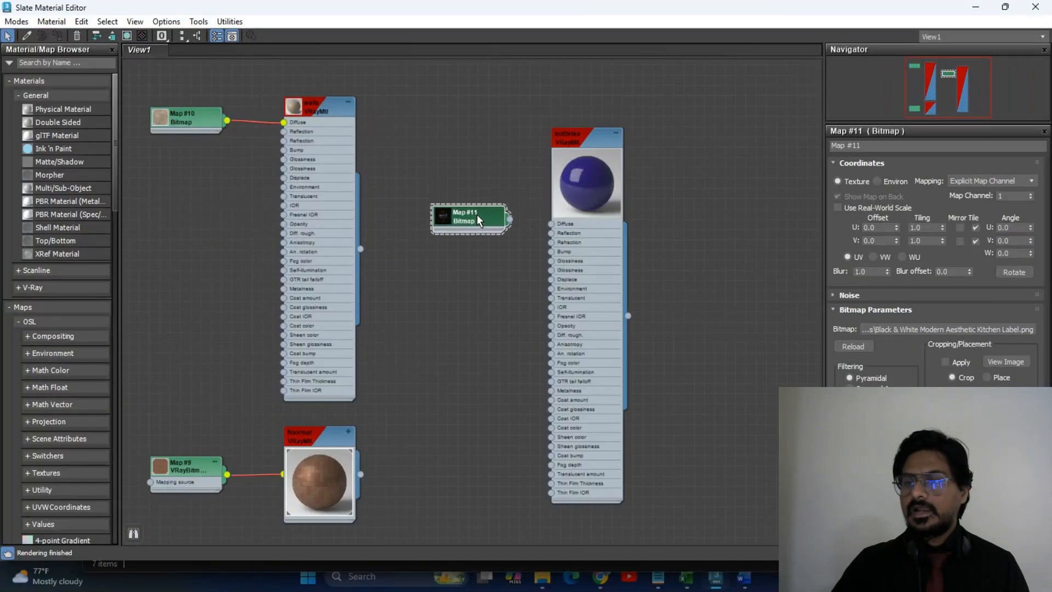
pyautogui.scroll(3, 517, 238)
pyautogui.moveTo(517, 238); pyautogui.dragTo(461, 284, button='middle')
pyautogui.moveTo(461, 285); pyautogui.dragTo(519, 267)
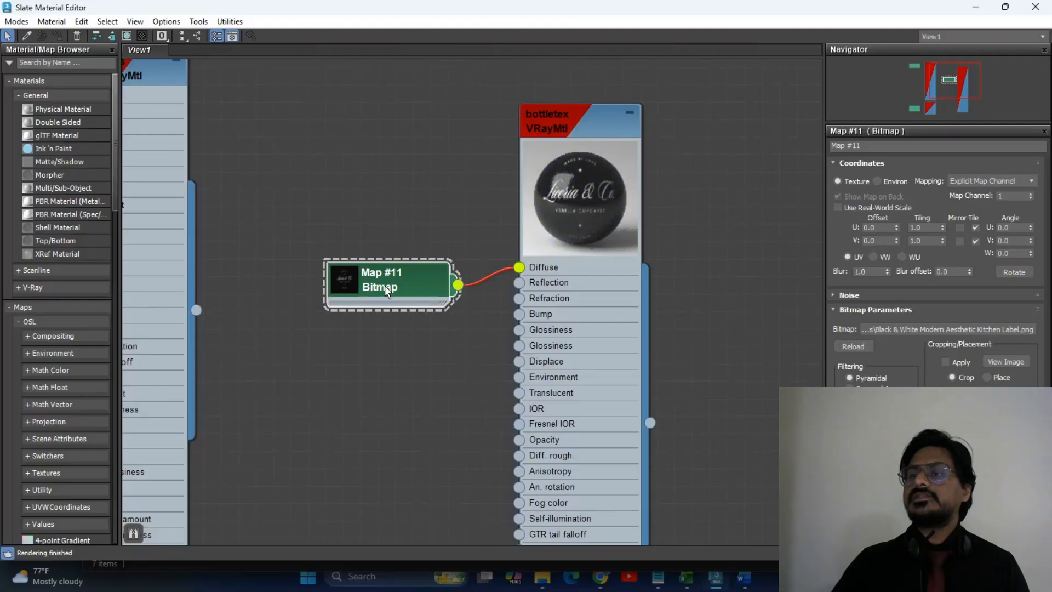
# Assign bottletex to the selected front label faces and shrink the editor beside the viewport.
pyautogui.moveTo(661, 7); pyautogui.dragTo(367, 76)
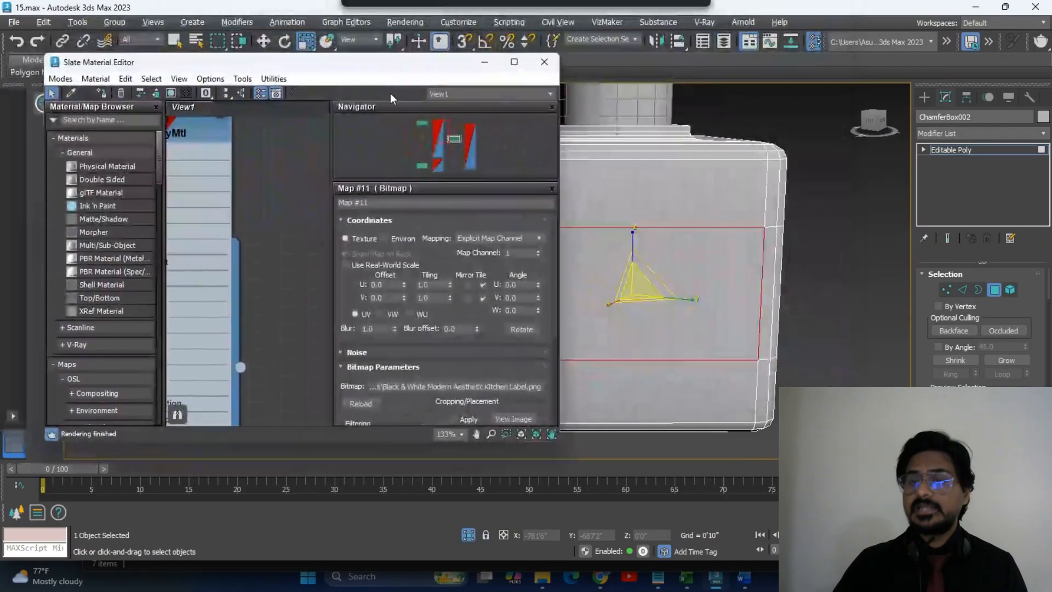
pyautogui.click(514, 62)
pyautogui.rightClick(561, 122)
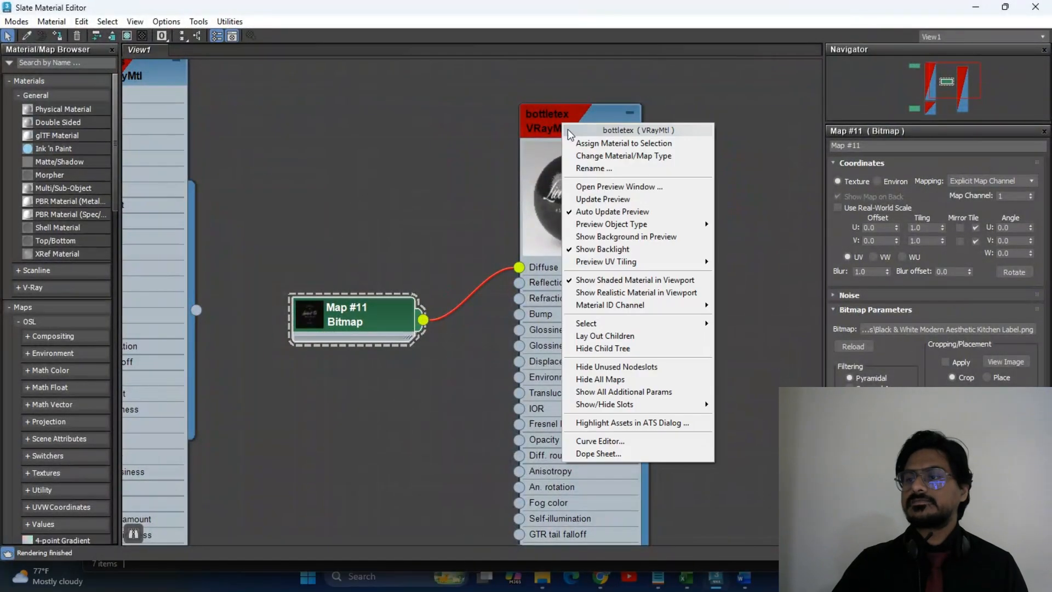
pyautogui.click(622, 143)
pyautogui.moveTo(880, 6); pyautogui.dragTo(240, 141)
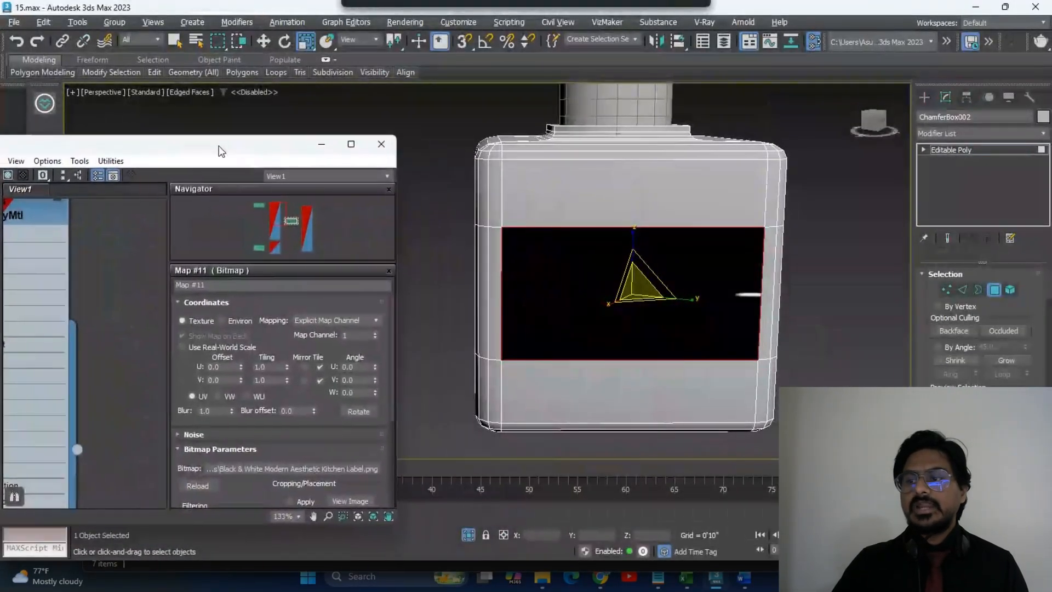
# Add a UVW Map modifier to ChamferBox002 with Box mapping and select its Gizmo.
pyautogui.scroll(-3, 653, 263)
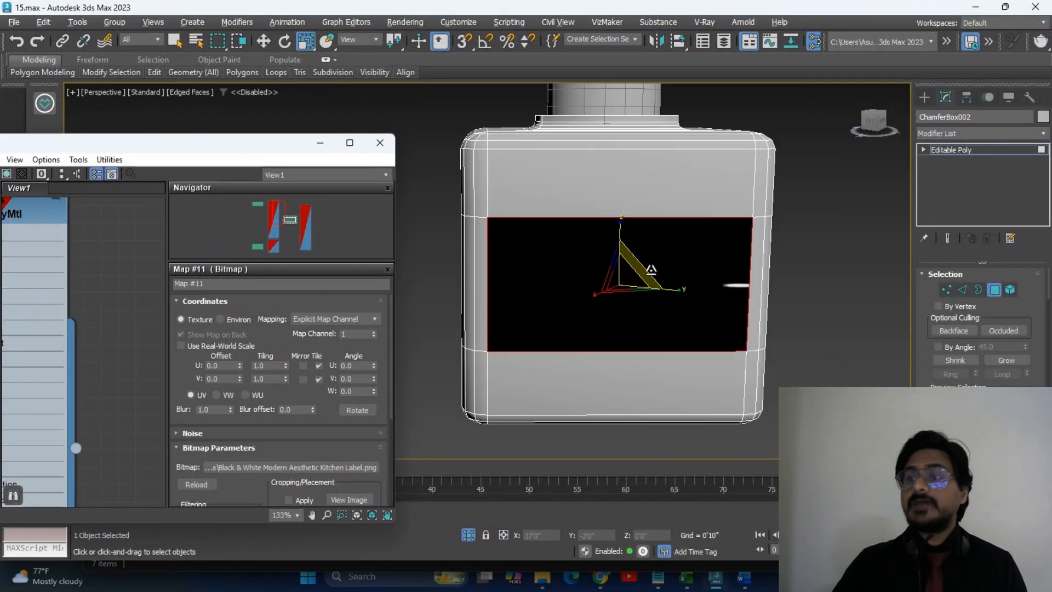
pyautogui.moveTo(676, 271); pyautogui.dragTo(701, 275, button='middle')
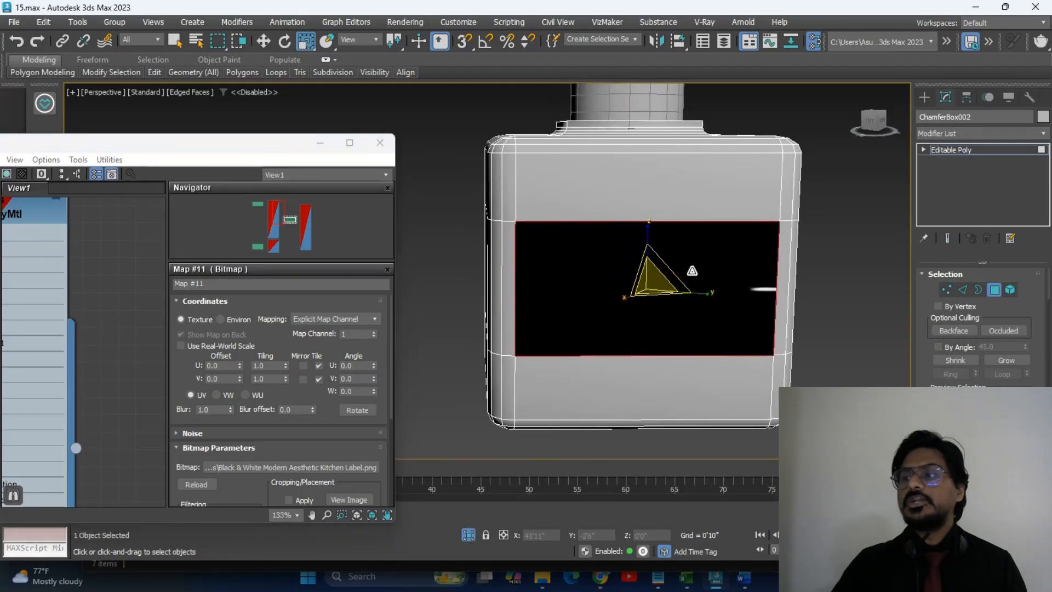
pyautogui.click(985, 134)
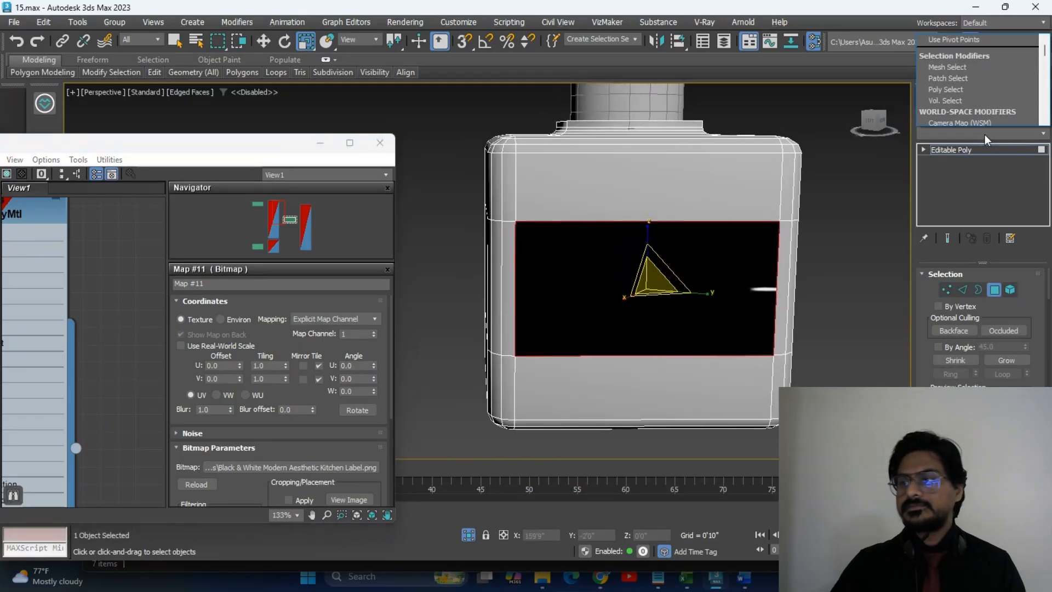
pyautogui.click(972, 193)
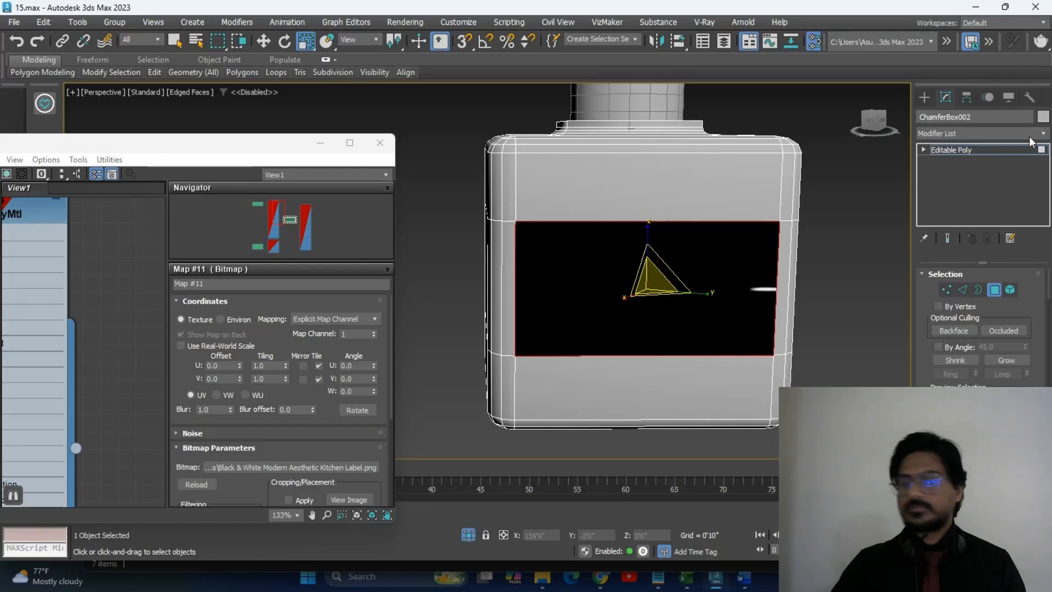
pyautogui.click(1043, 133)
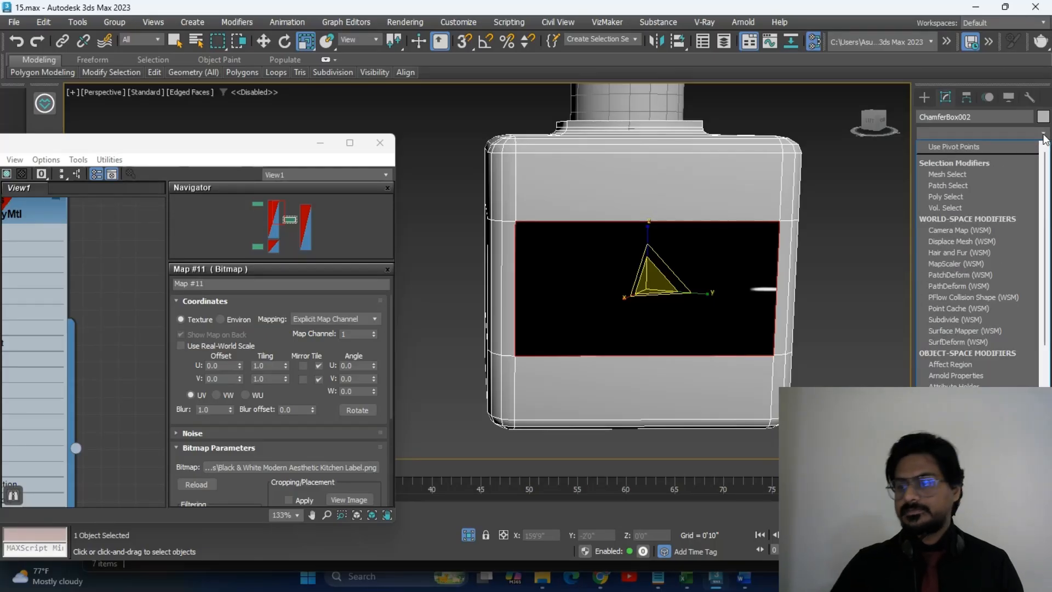
pyautogui.write('uvw')
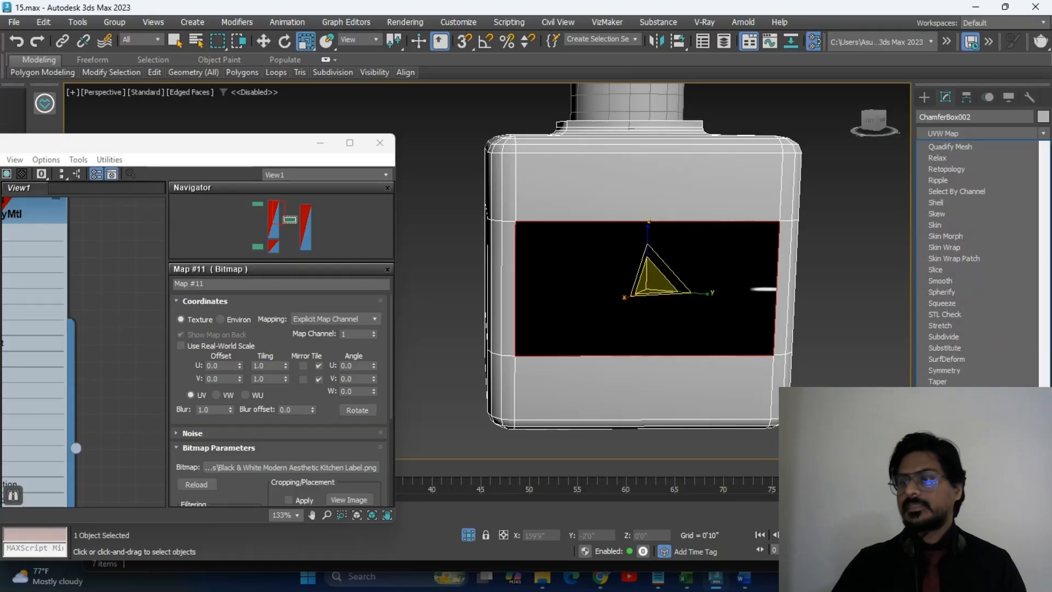
pyautogui.press('Return')
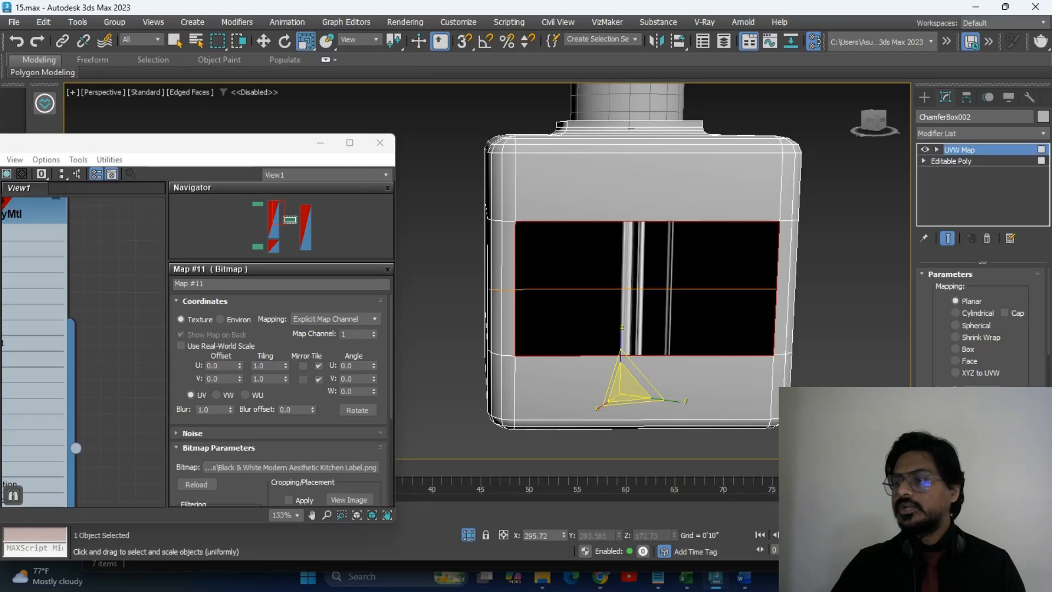
pyautogui.click(970, 351)
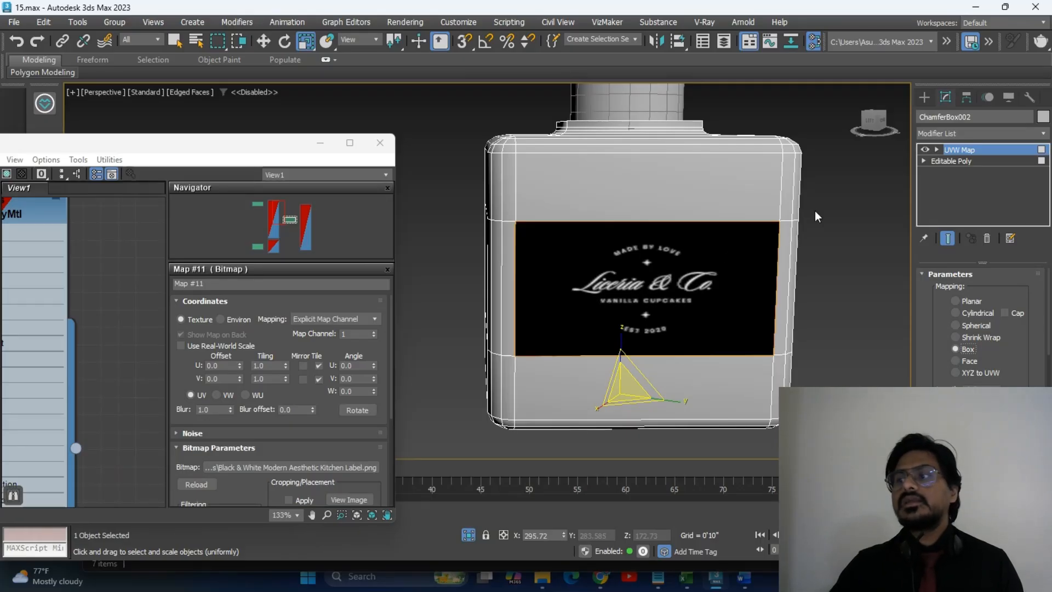
pyautogui.click(937, 149)
pyautogui.click(962, 161)
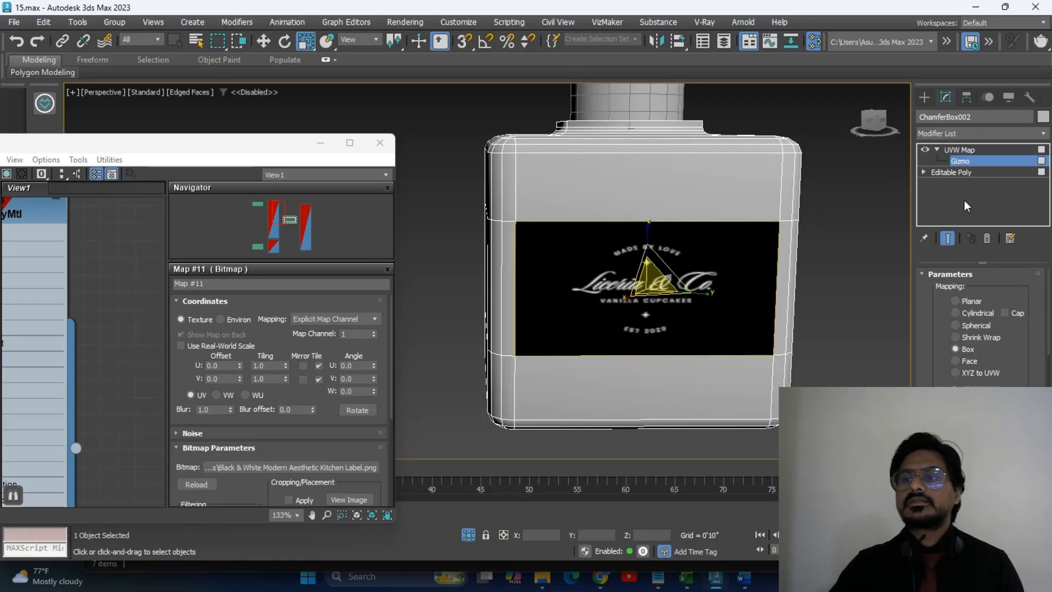
# Scale the UVW Map gizmo to 135% along Z so the label fits the bottle front.
pyautogui.moveTo(649, 236); pyautogui.dragTo(651, 212)
pyautogui.press('w')
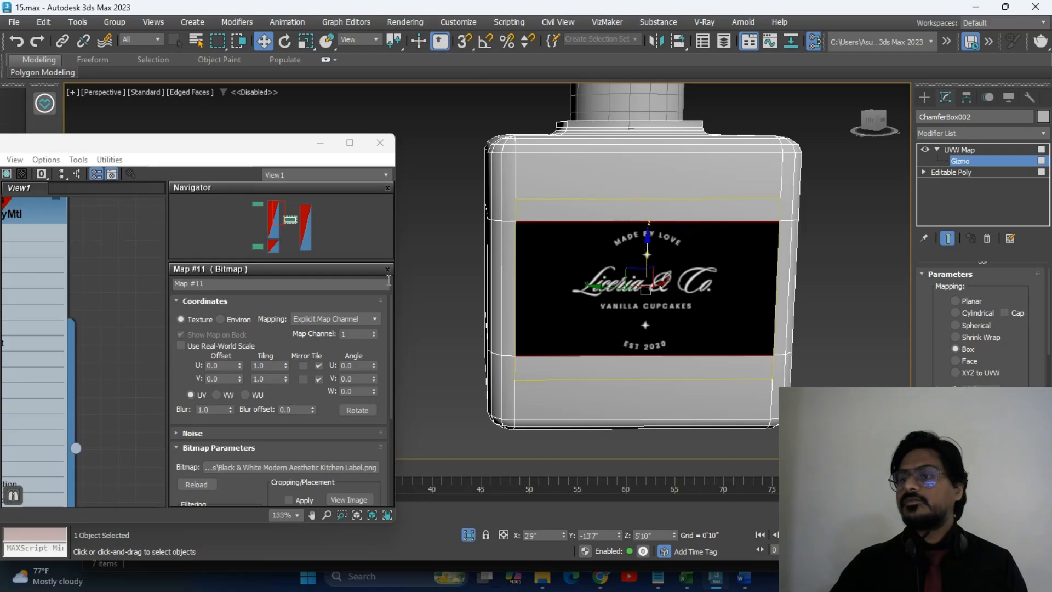
pyautogui.scroll(-2, 560, 212)
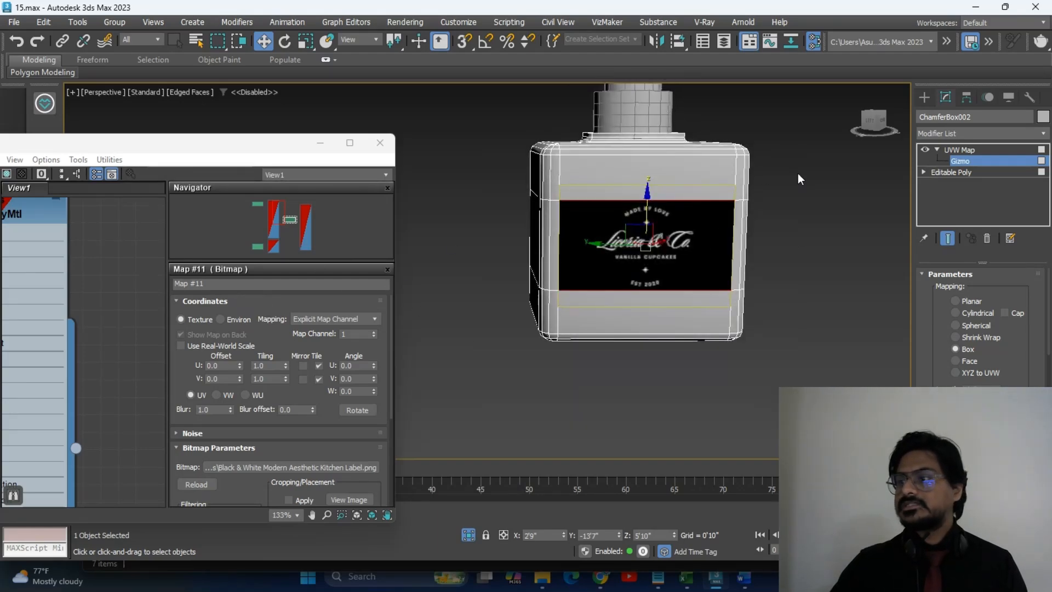
# Show the V-Ray light types in the Create panel and bring the bottletex node into view.
pyautogui.click(925, 97)
pyautogui.click(860, 282)
pyautogui.moveTo(744, 356); pyautogui.dragTo(778, 374, button='middle')
pyautogui.scroll(-5, 131, 328)
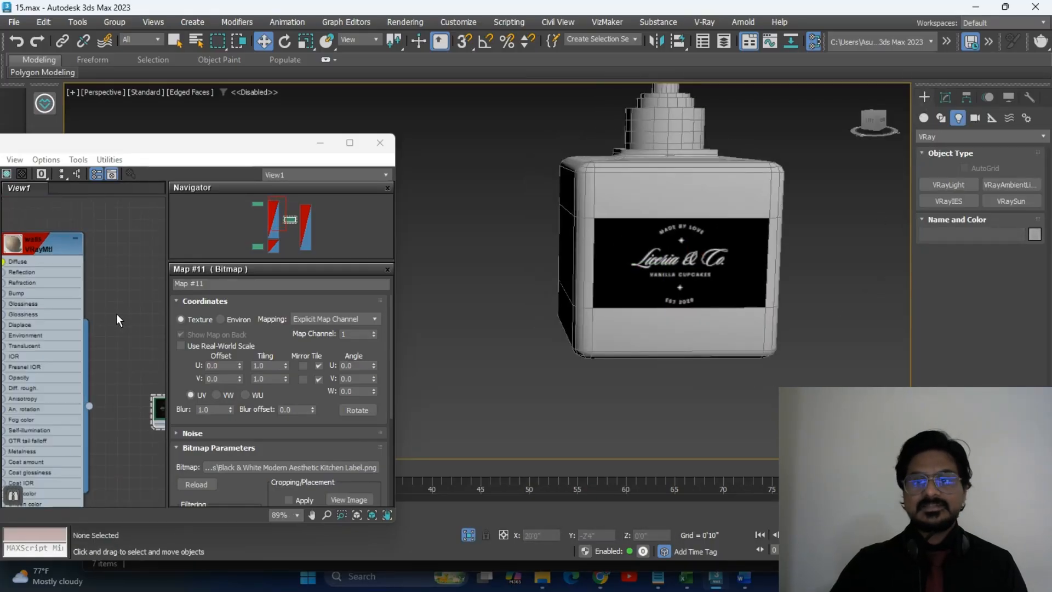
pyautogui.scroll(-4, 116, 330)
pyautogui.moveTo(116, 330); pyautogui.dragTo(57, 258, button='middle')
pyautogui.scroll(5, 127, 311)
pyautogui.moveTo(127, 311); pyautogui.dragTo(6, 370, button='middle')
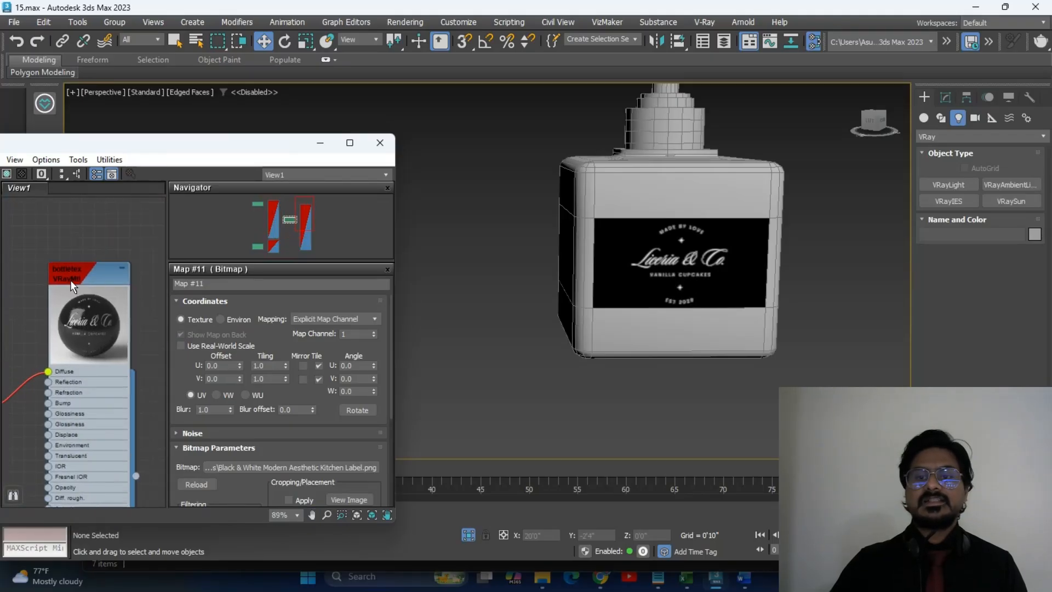
pyautogui.moveTo(87, 317); pyautogui.dragTo(135, 271, button='middle')
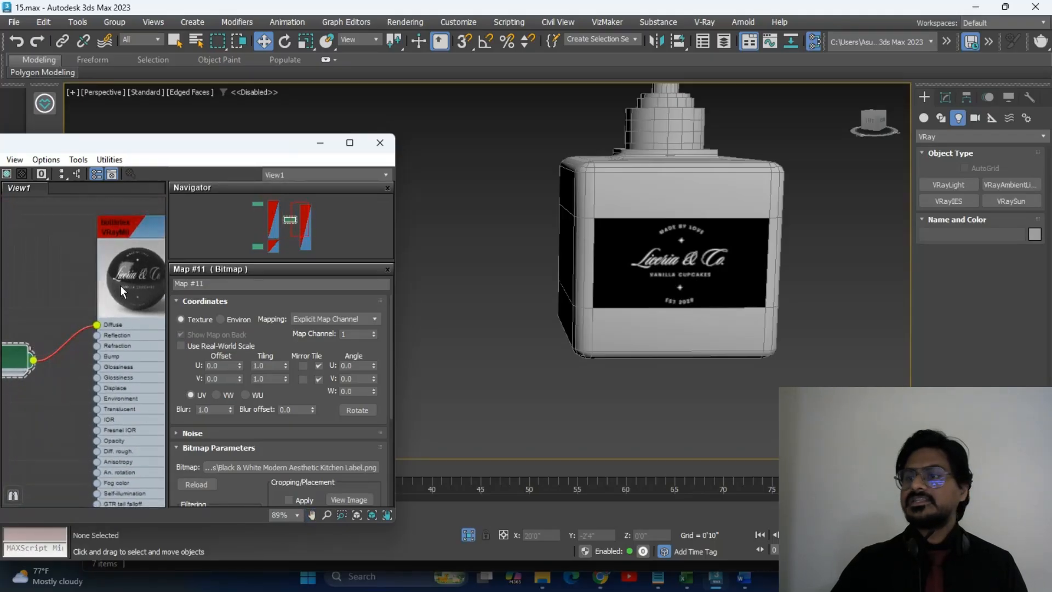
# Assign bottletex to the bottle body, orbit to check it's black with the label, and maximize the Slate editor.
pyautogui.click(638, 174)
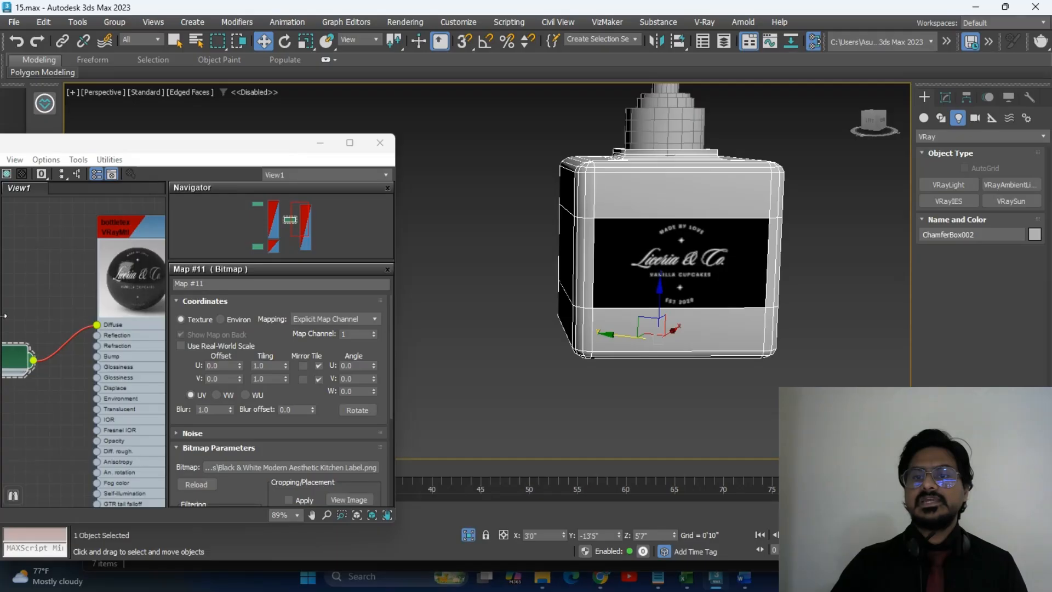
pyautogui.rightClick(140, 207)
pyautogui.click(182, 242)
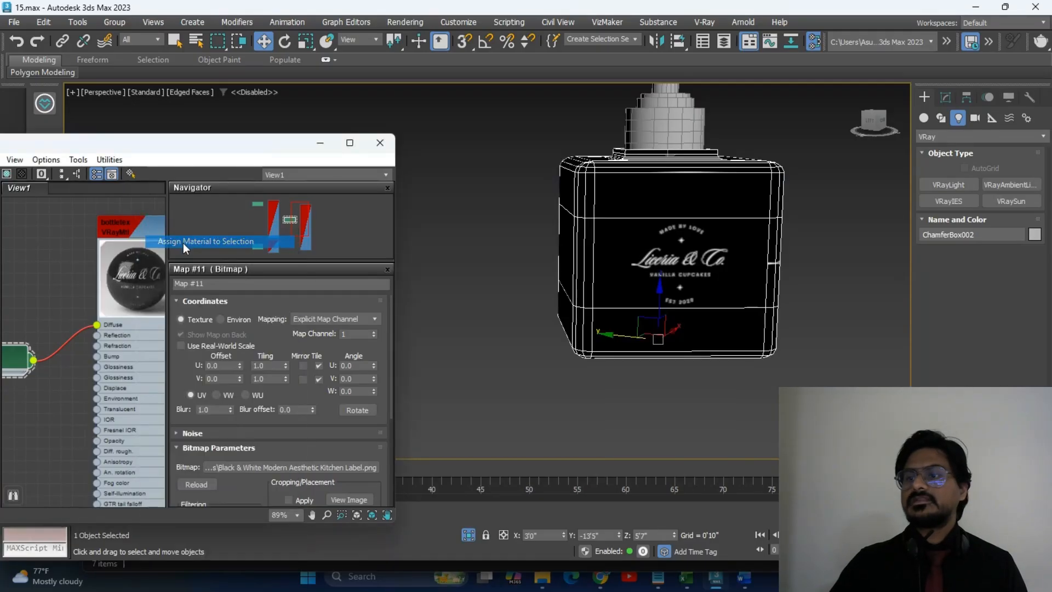
pyautogui.keyDown('alt'); pyautogui.moveTo(795, 268); pyautogui.dragTo(809, 323, button='middle'); pyautogui.keyUp('alt')
pyautogui.click(810, 296)
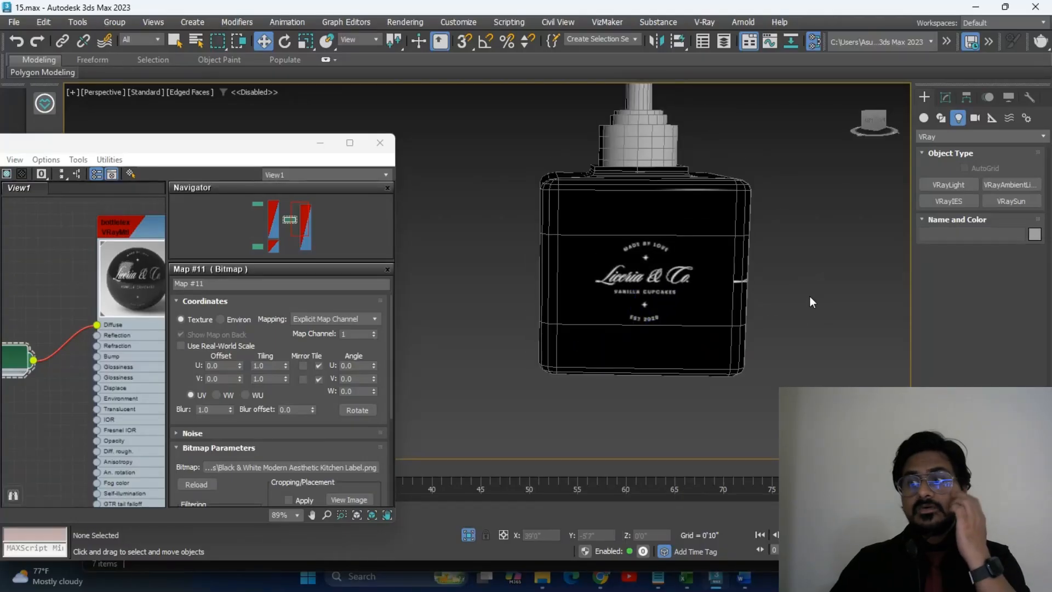
pyautogui.keyDown('alt'); pyautogui.moveTo(817, 259); pyautogui.dragTo(819, 284, button='middle'); pyautogui.keyUp('alt')
pyautogui.click(629, 162)
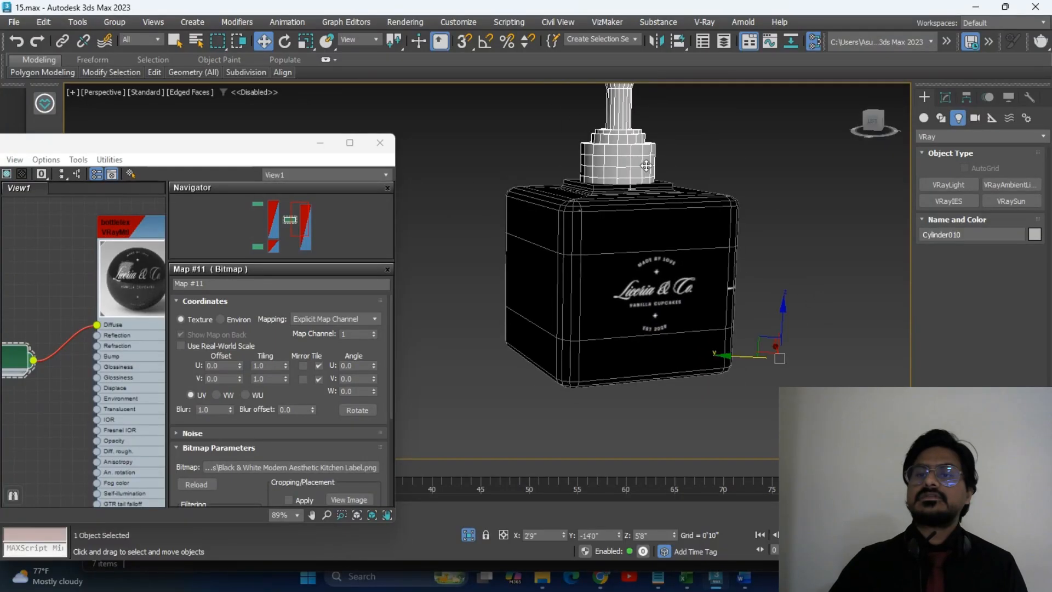
pyautogui.click(349, 143)
# Clone the bottletex material node in the Slate Material Editor.
pyautogui.doubleClick(280, 176)
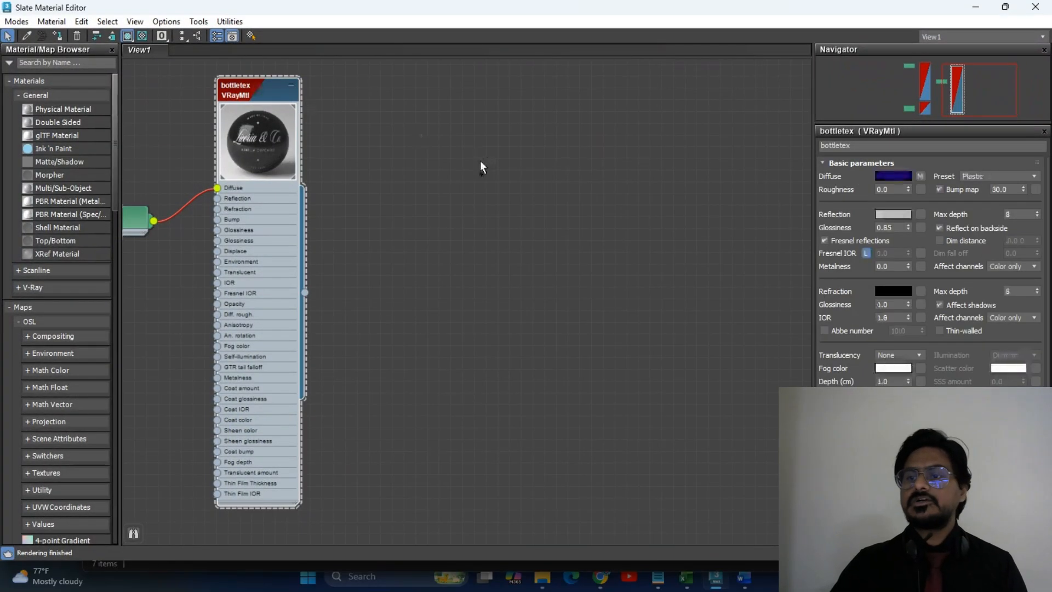
pyautogui.hotkey('ctrl', 'v')
pyautogui.click(490, 335)
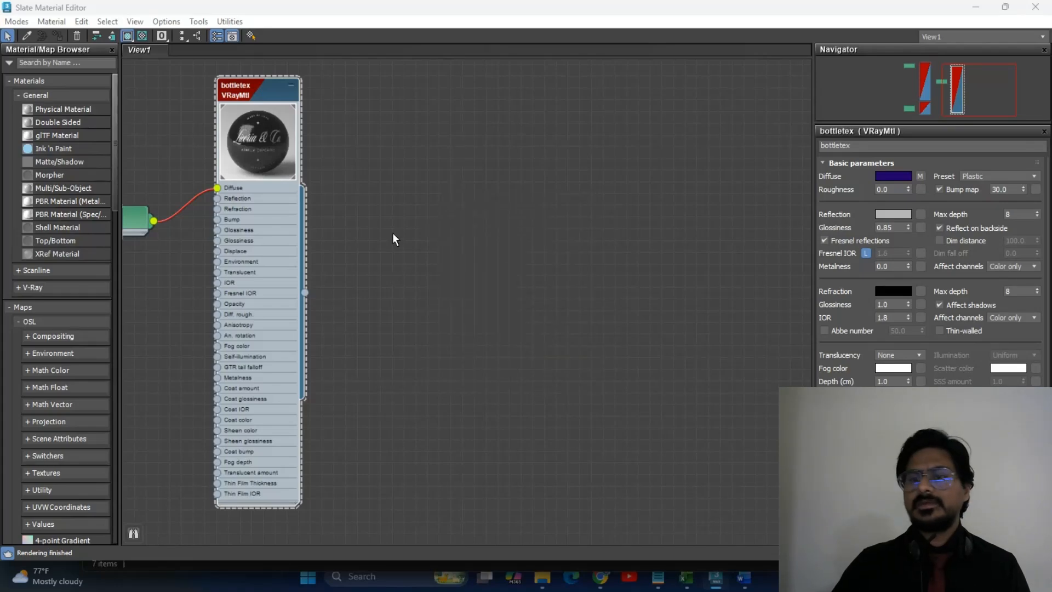
pyautogui.scroll(-3, 435, 208)
pyautogui.scroll(-2, 441, 210)
pyautogui.scroll(3, 441, 208)
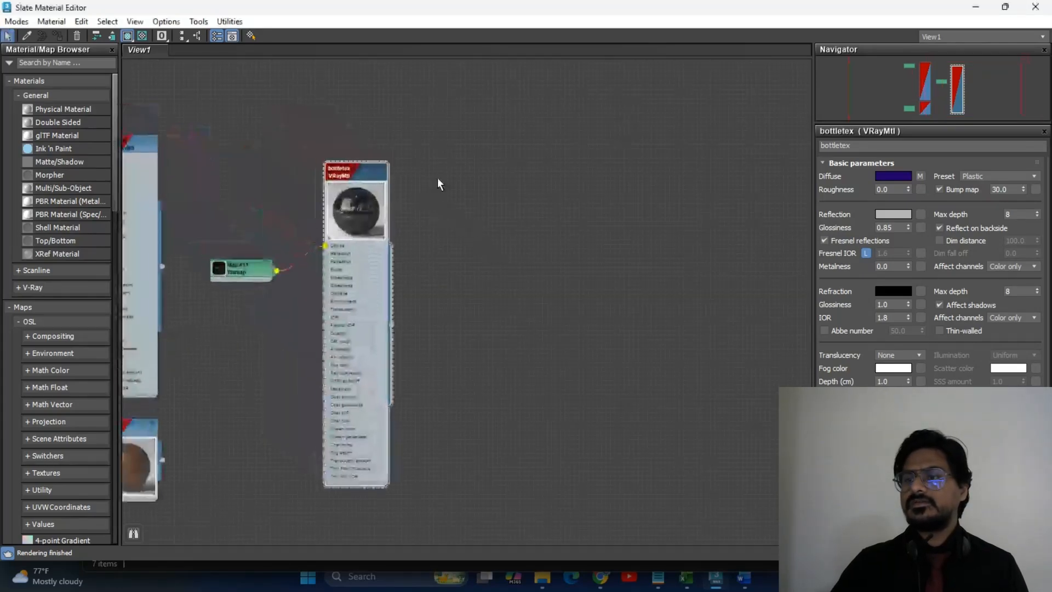
# Add a new VRayMtl node, Material #174, and move it up beside the others.
pyautogui.rightClick(444, 204)
pyautogui.moveTo(493, 180)
pyautogui.moveTo(633, 208)
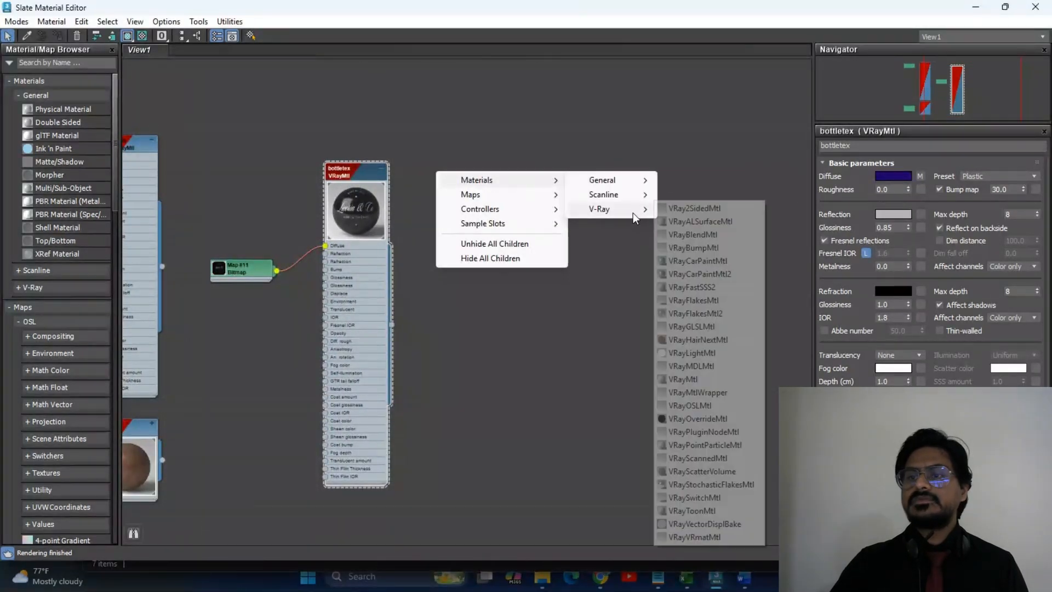
pyautogui.click(693, 383)
pyautogui.moveTo(465, 166); pyautogui.dragTo(494, 150)
pyautogui.scroll(3, 466, 153)
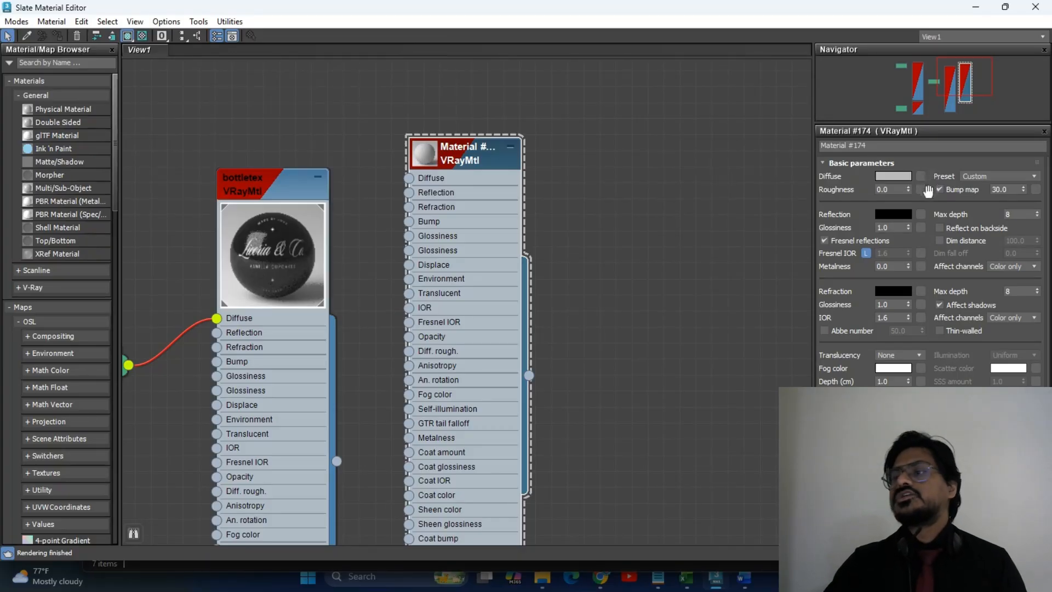
# Apply the Plastic preset to Material #174.
pyautogui.click(994, 176)
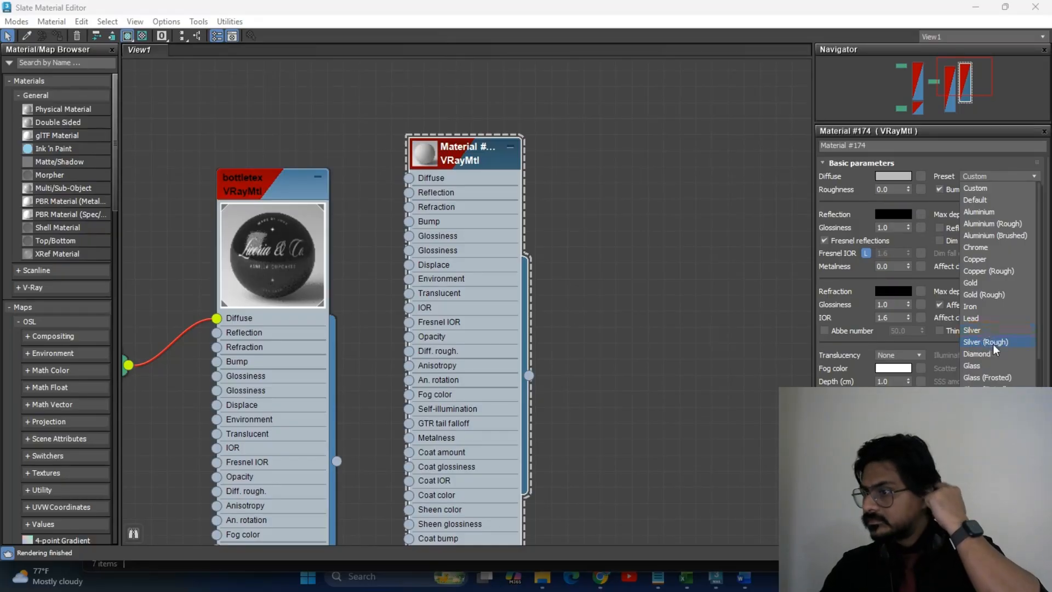
pyautogui.scroll(-2, 993, 344)
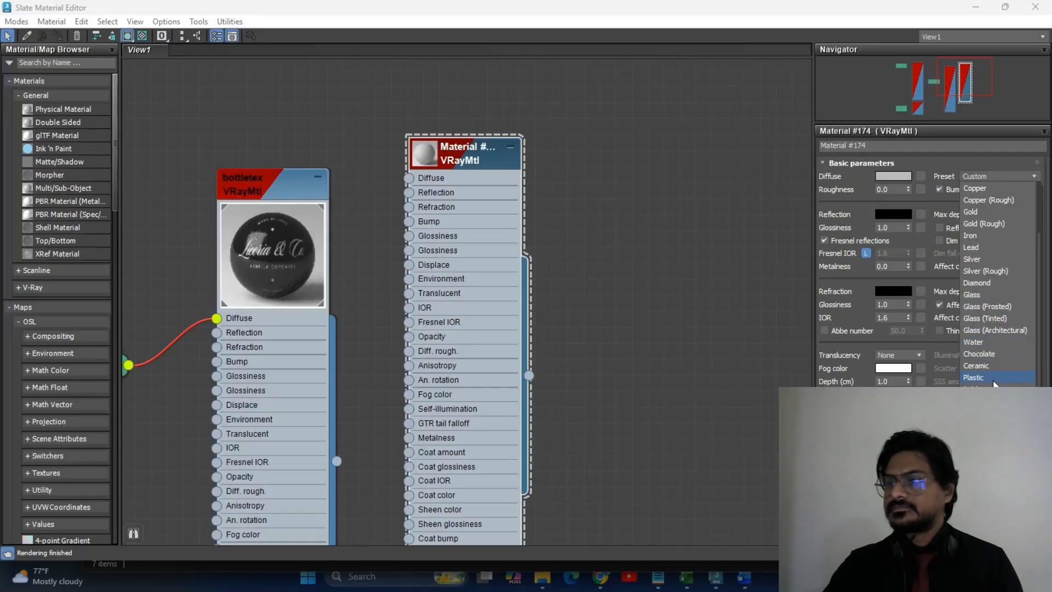
pyautogui.click(975, 378)
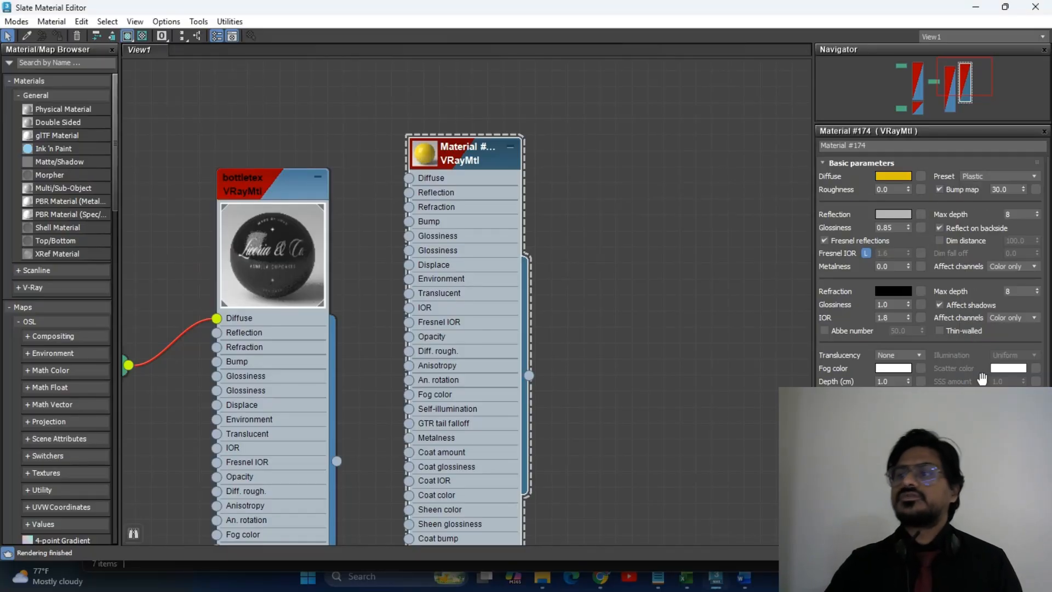
# Set the diffuse colour to a deeper gold (RGB 165/125/17) and shrink the editor.
pyautogui.click(893, 176)
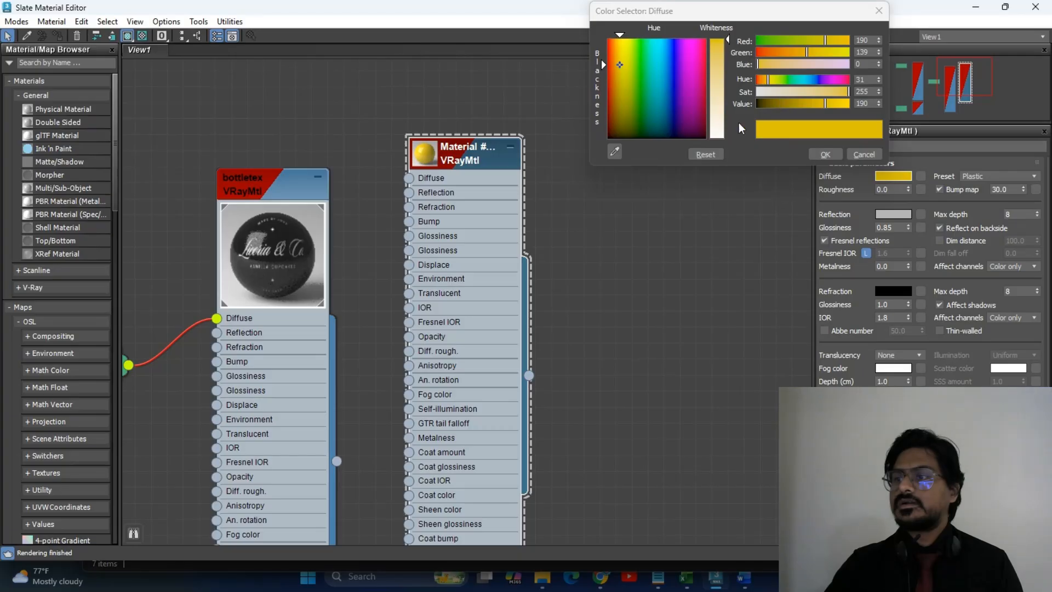
pyautogui.moveTo(729, 46); pyautogui.dragTo(728, 47)
pyautogui.moveTo(794, 103); pyautogui.dragTo(817, 103)
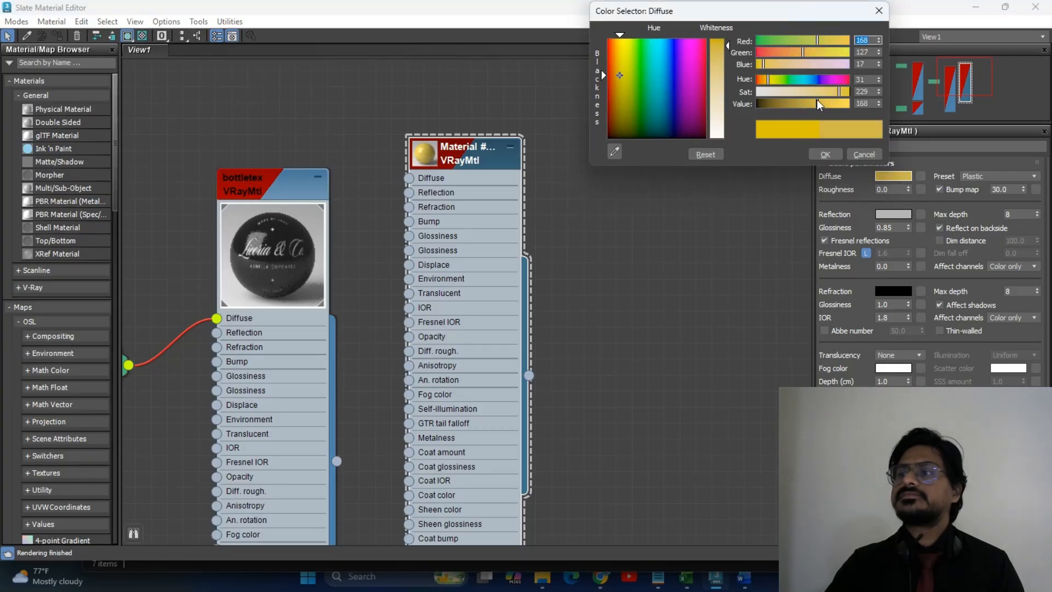
pyautogui.click(812, 154)
pyautogui.press('super+Down')
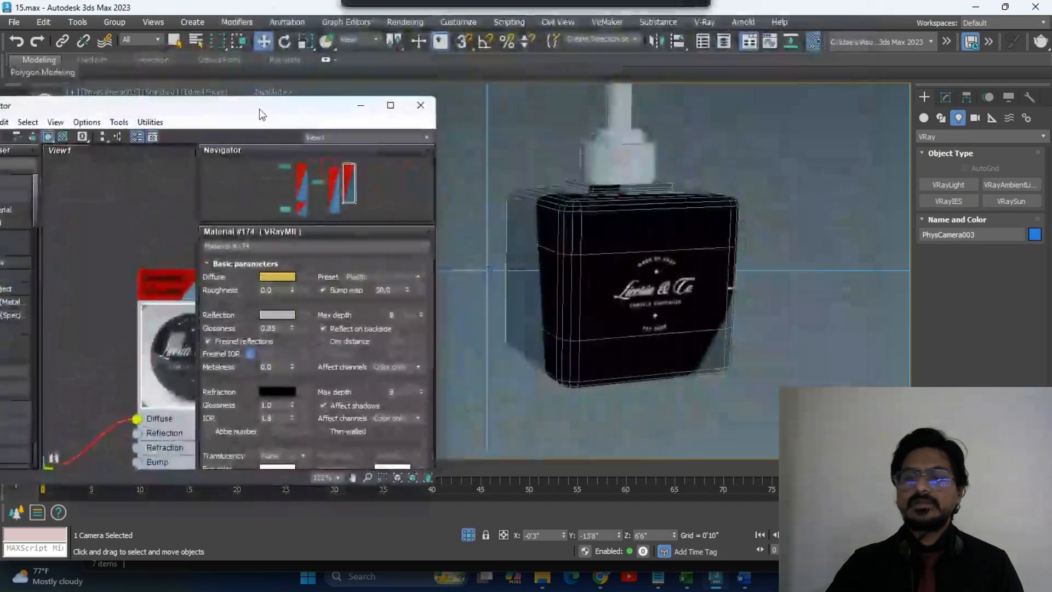
# Assign gold Material #174 to the pump cap, orbit to check it, then minimize the editor.
pyautogui.click(605, 153)
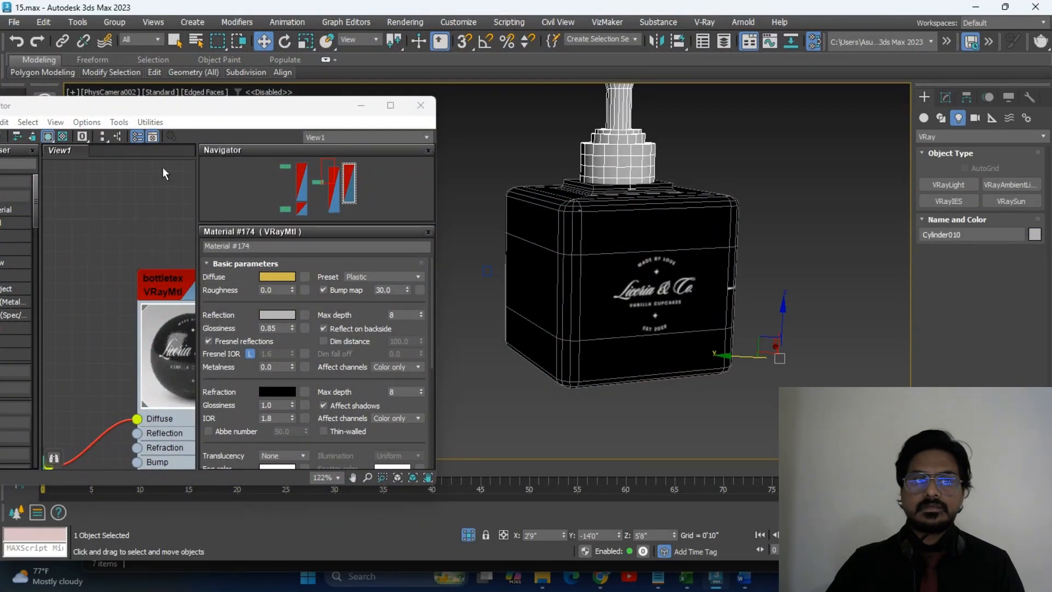
pyautogui.scroll(-3, 136, 274)
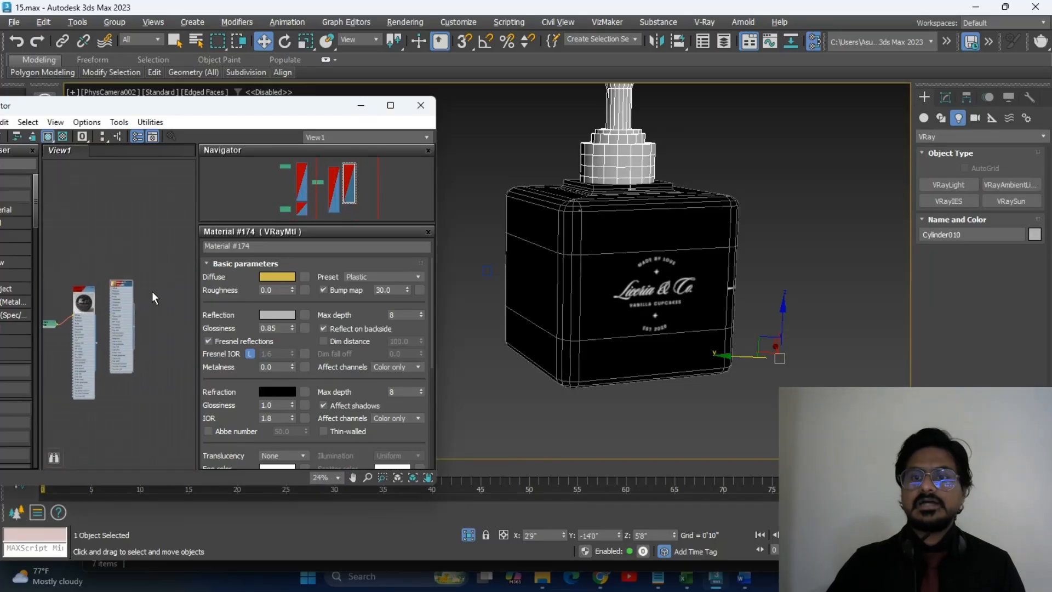
pyautogui.rightClick(118, 282)
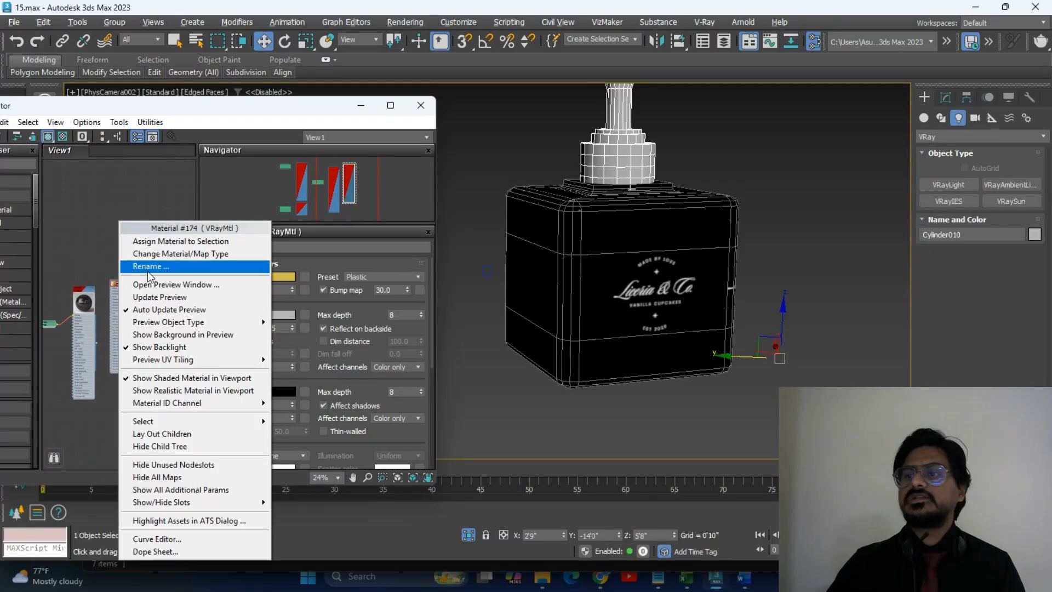
pyautogui.click(189, 239)
pyautogui.keyDown('alt'); pyautogui.moveTo(685, 247); pyautogui.dragTo(718, 208, button='middle'); pyautogui.keyUp('alt')
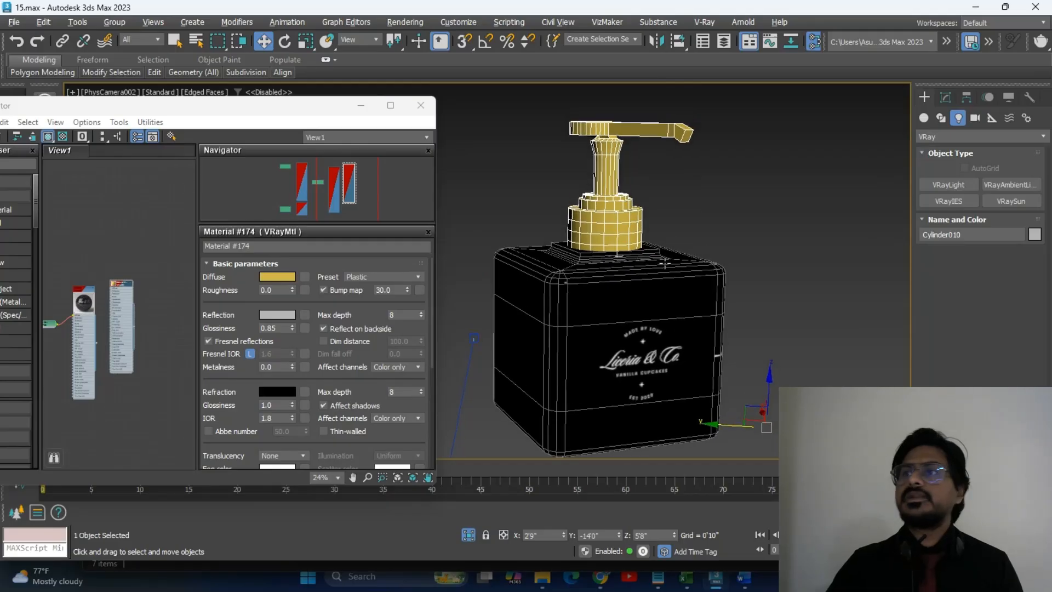
pyautogui.click(722, 205)
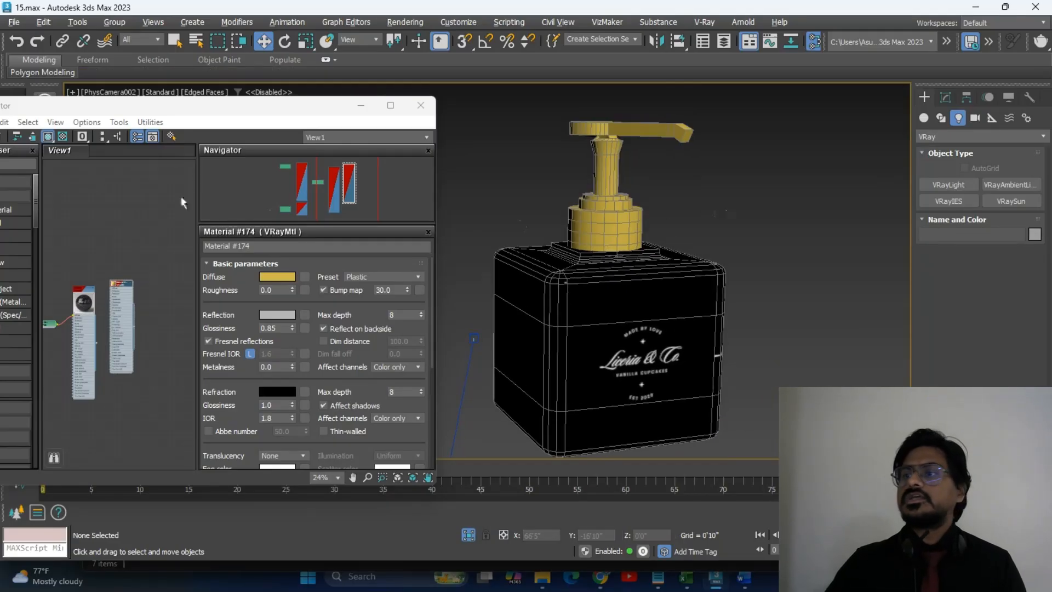
pyautogui.click(390, 105)
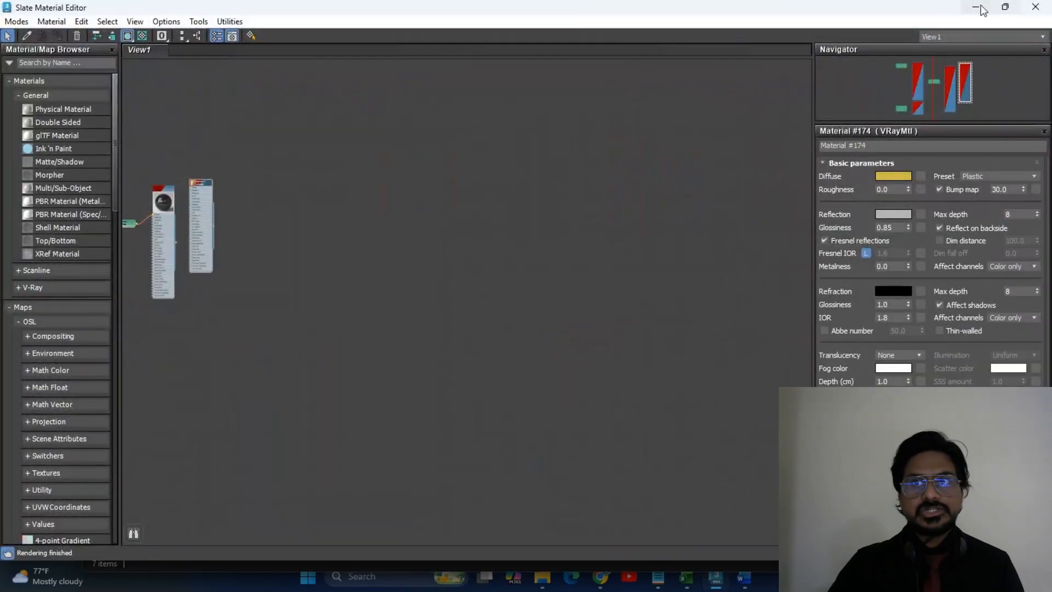
pyautogui.click(983, 7)
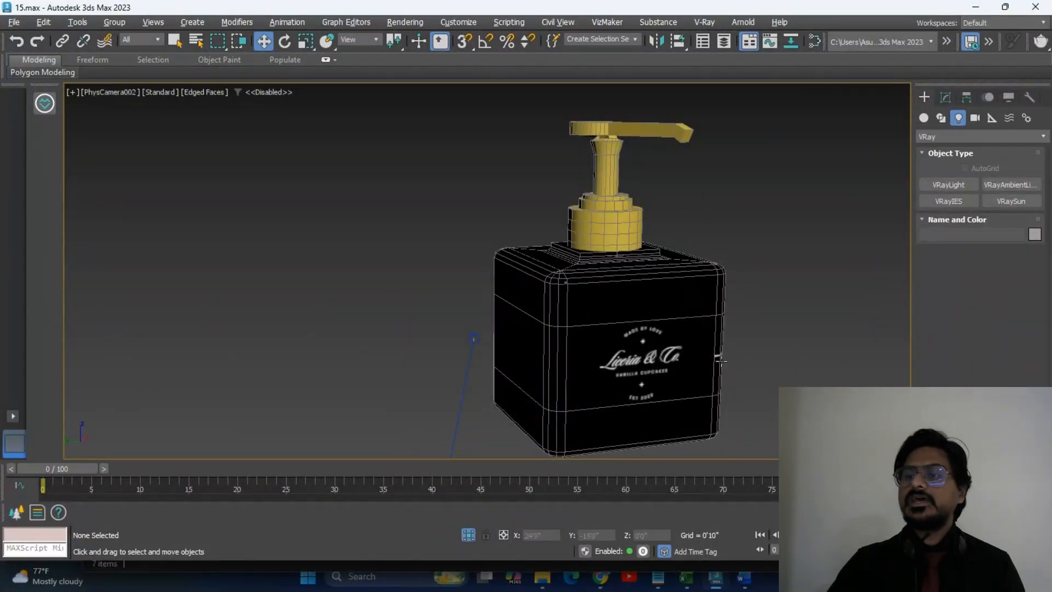
# Exit Isolate Selection so the whole bathroom scene shows again in shaded view.
pyautogui.click(471, 340)
pyautogui.click(486, 346)
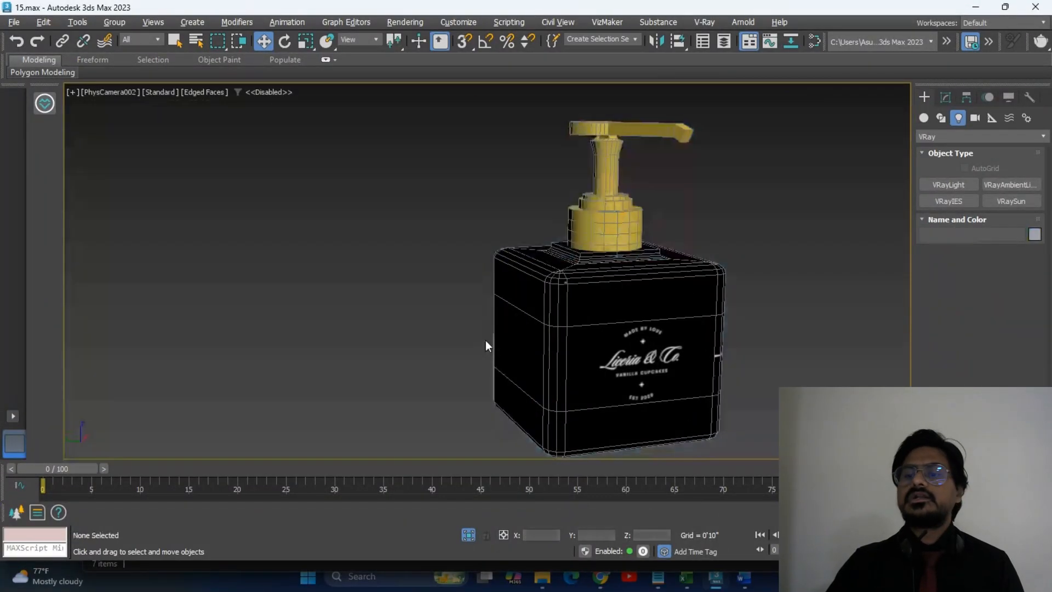
pyautogui.click(469, 534)
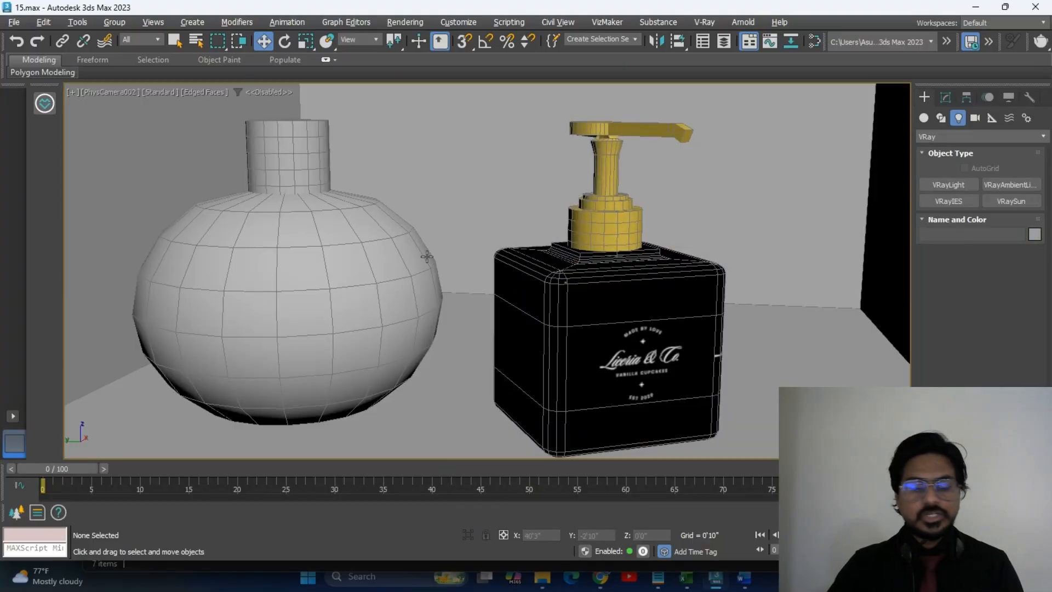
pyautogui.press('F3')
pyautogui.press('F3')
pyautogui.press('F4')
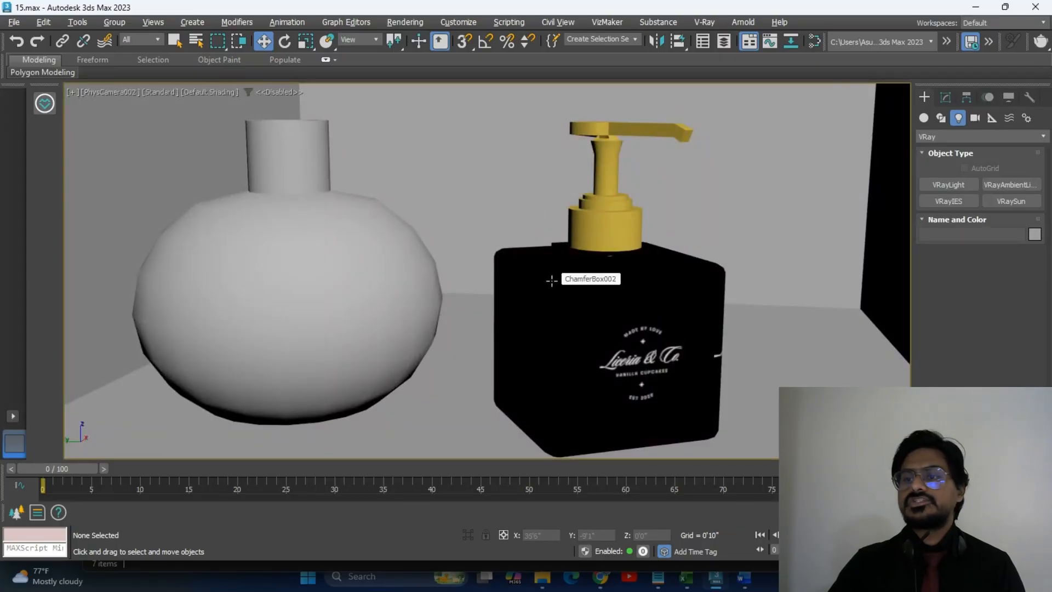
# In the Perspective view, delete the stray light beside the dispenser with its target.
pyautogui.click(485, 255)
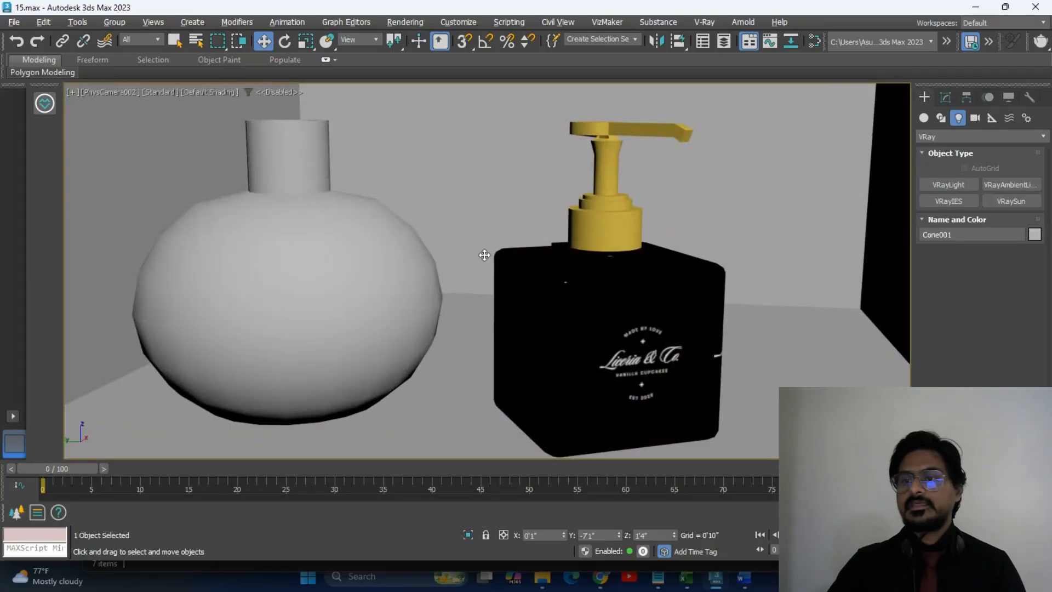
pyautogui.press('p')
pyautogui.scroll(-5, 485, 255)
pyautogui.scroll(-4, 474, 287)
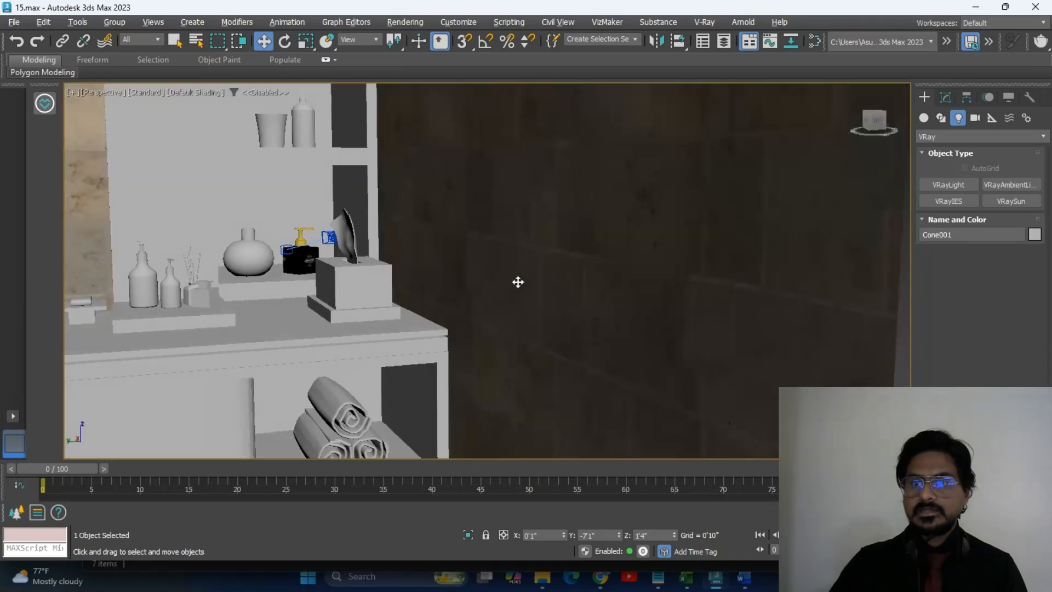
pyautogui.scroll(5, 469, 233)
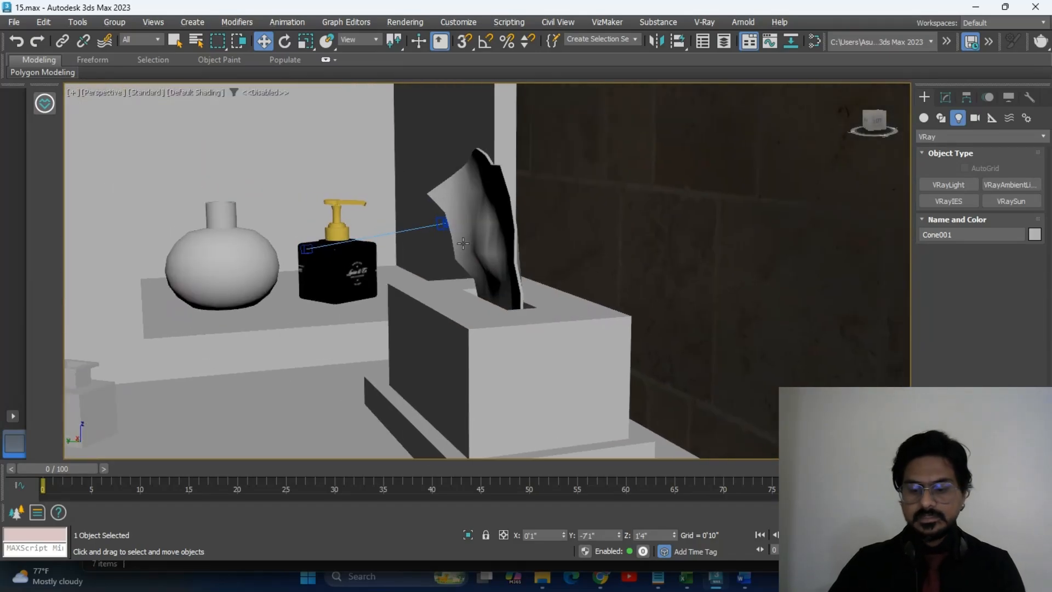
pyautogui.click(437, 223)
pyautogui.press('Delete')
# Frame the toilet and vanity, then render the scene with V-Ray via Shift+Q.
pyautogui.scroll(-8, 444, 247)
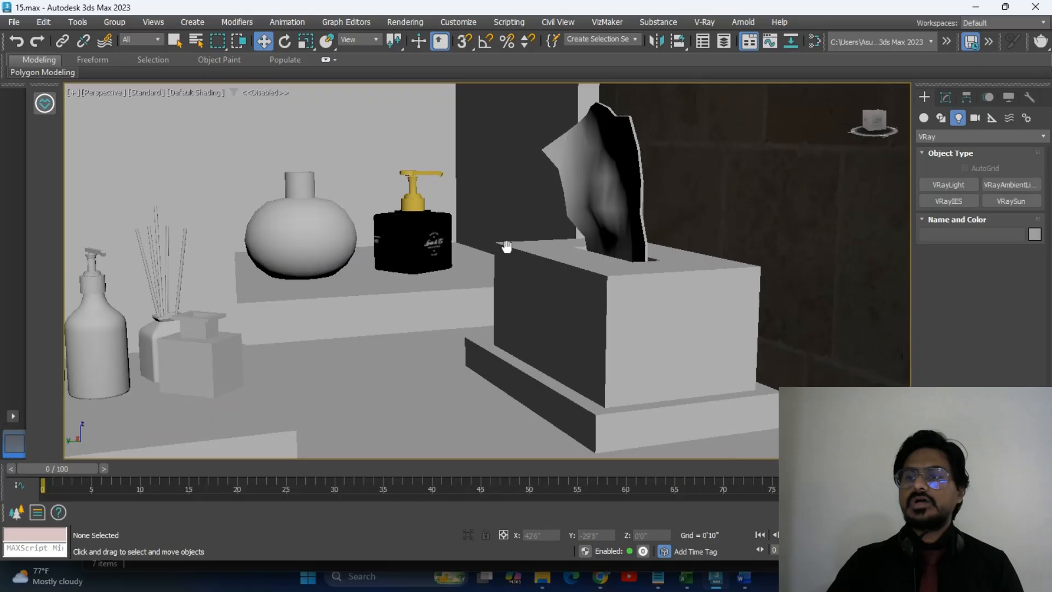
pyautogui.scroll(-8, 631, 229)
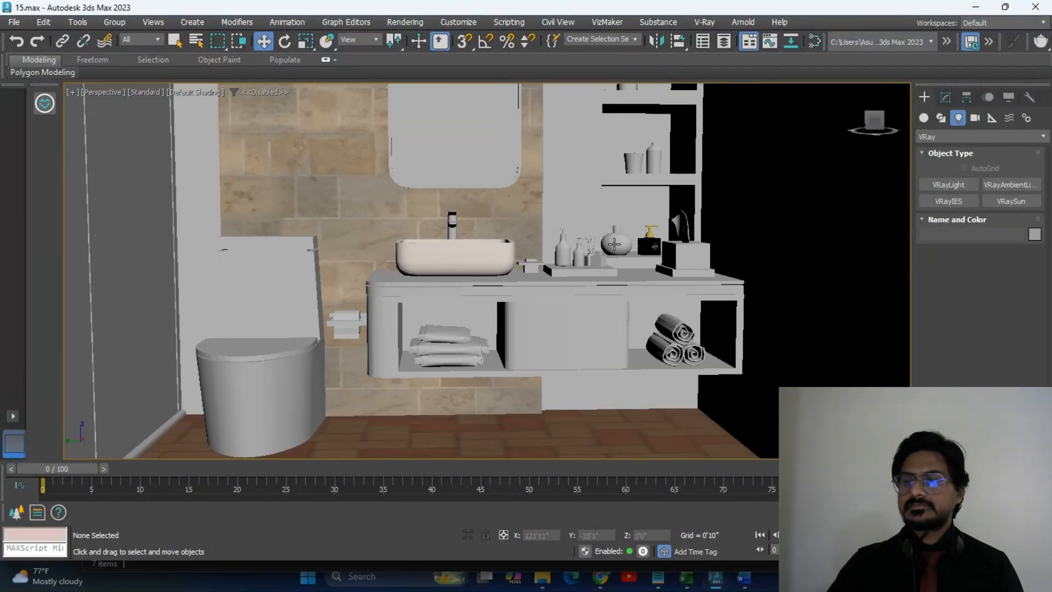
pyautogui.moveTo(635, 236); pyautogui.dragTo(668, 252, button='middle')
pyautogui.scroll(-3, 655, 262)
pyautogui.scroll(2, 675, 249)
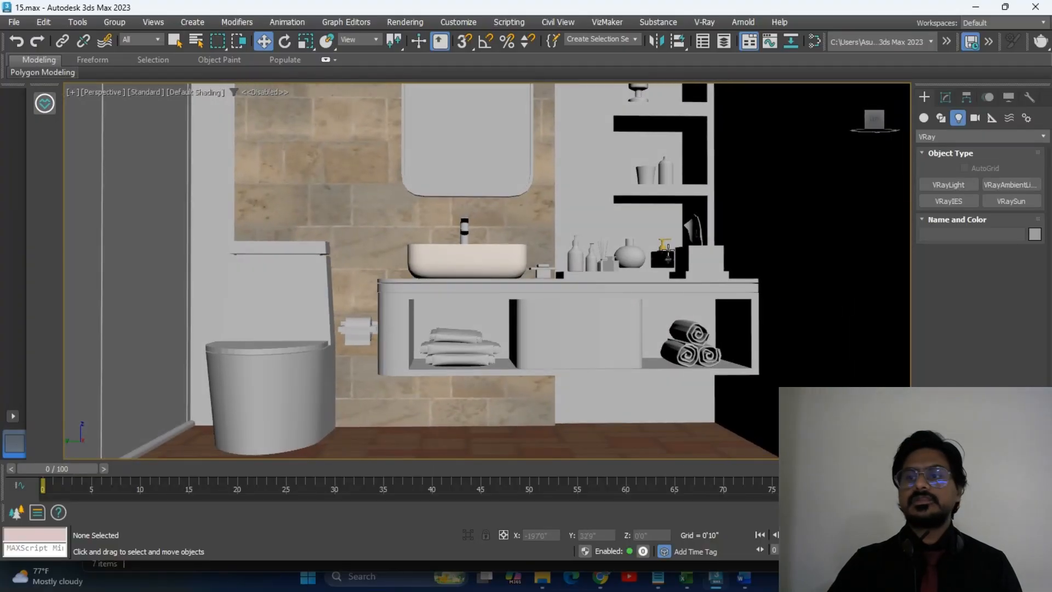
pyautogui.hotkey('shift', 'q')
pyautogui.scroll(-4, 533, 280)
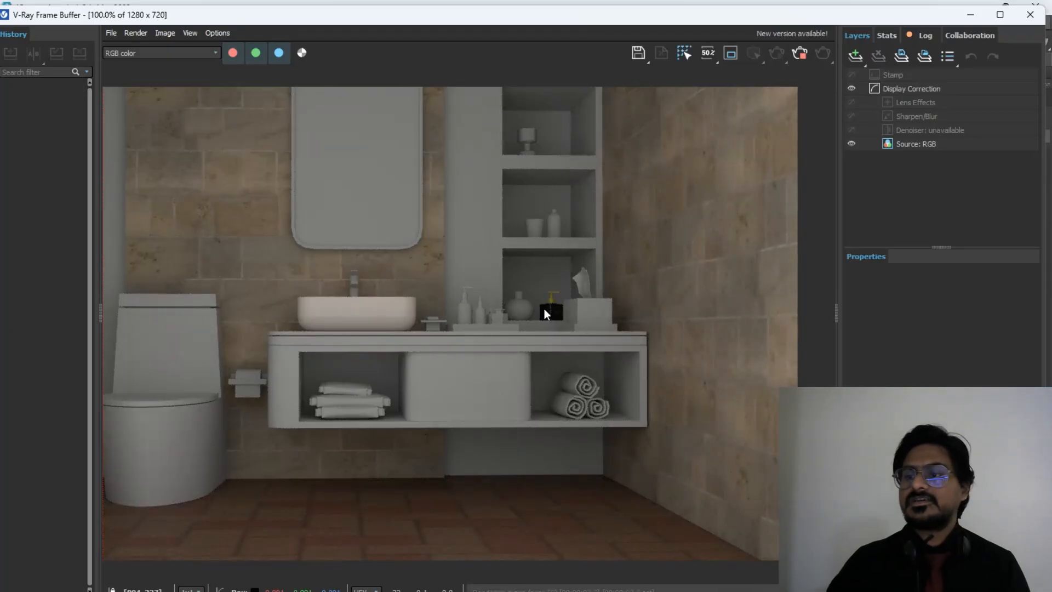
pyautogui.scroll(3, 550, 312)
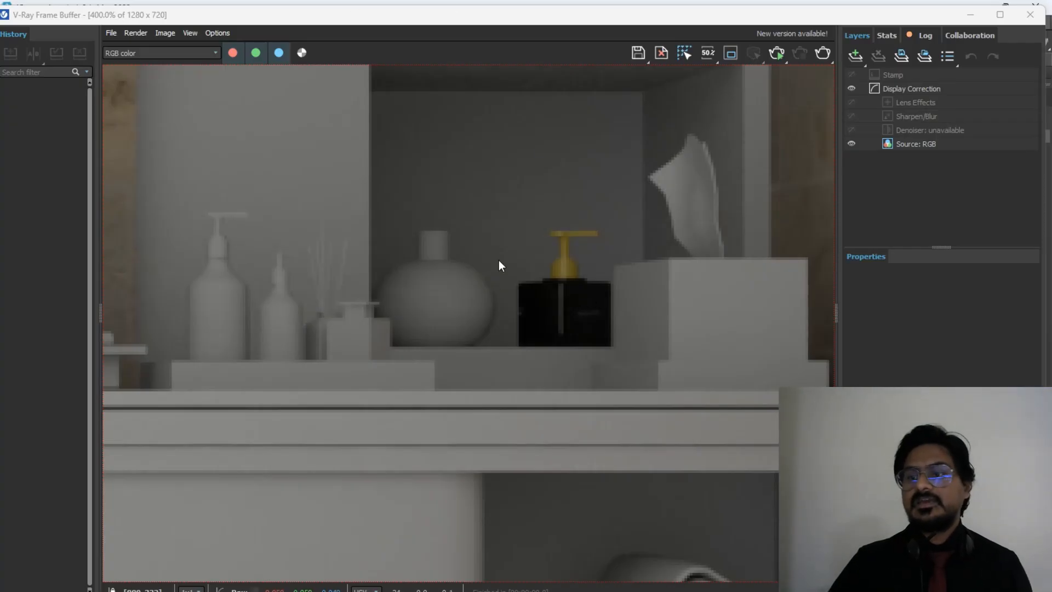
pyautogui.scroll(-5, 536, 301)
pyautogui.scroll(1, 535, 300)
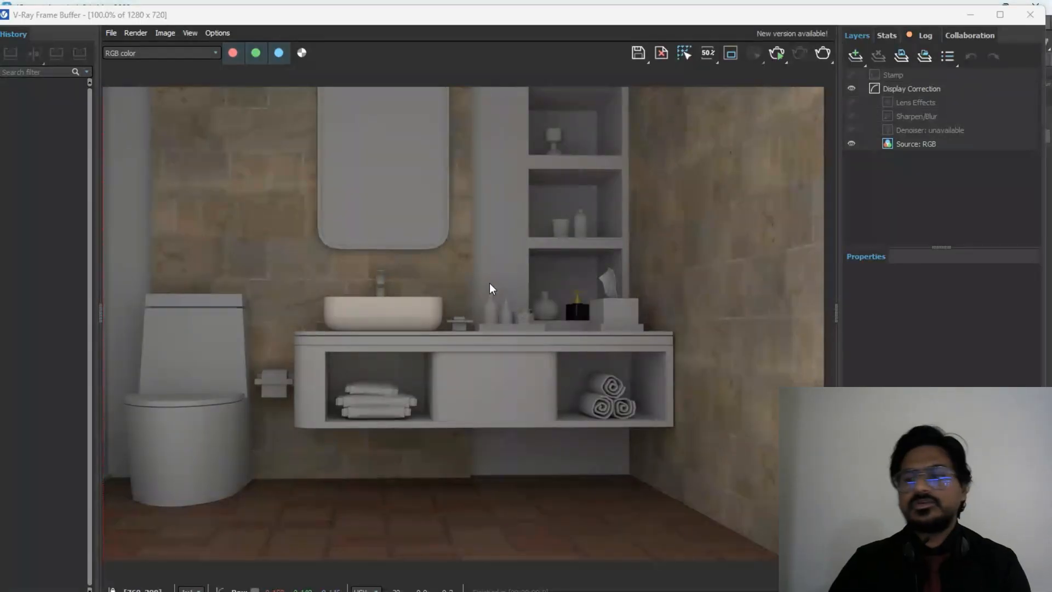
pyautogui.moveTo(496, 291); pyautogui.dragTo(550, 310, button='middle')
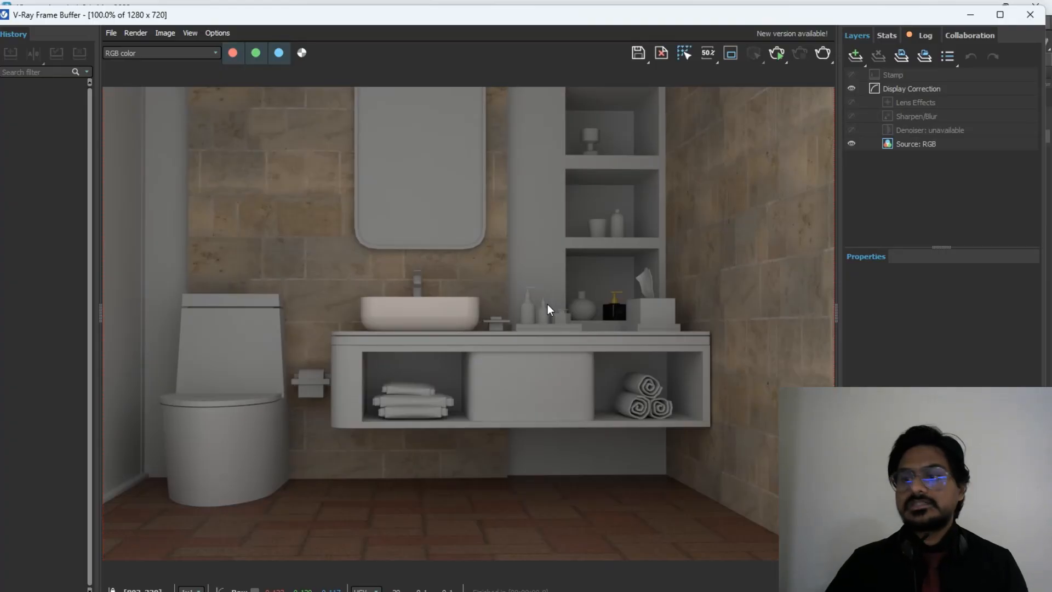
pyautogui.scroll(2, 668, 320)
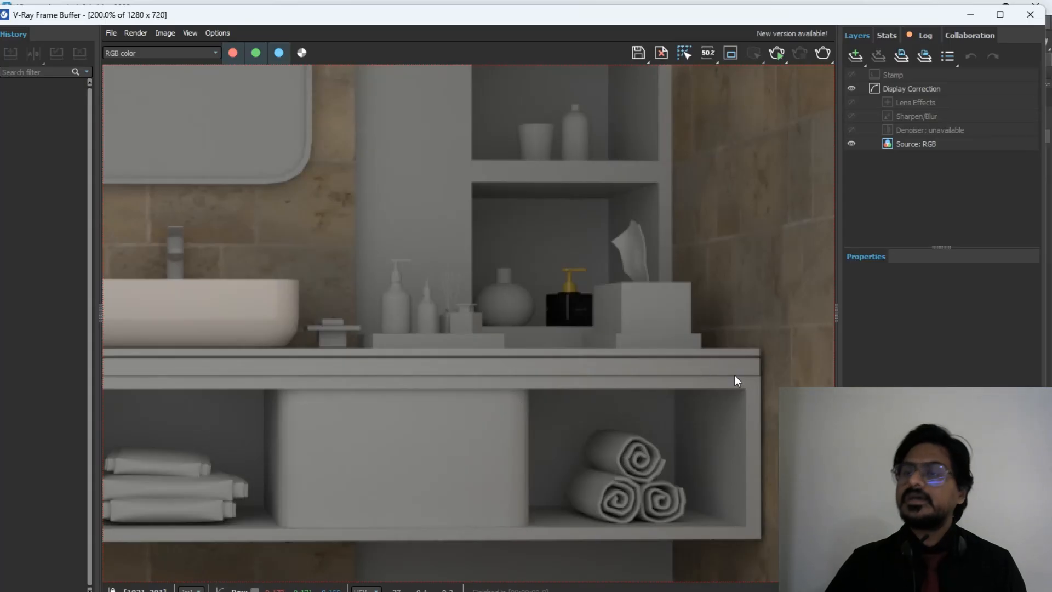
pyautogui.scroll(-2, 737, 374)
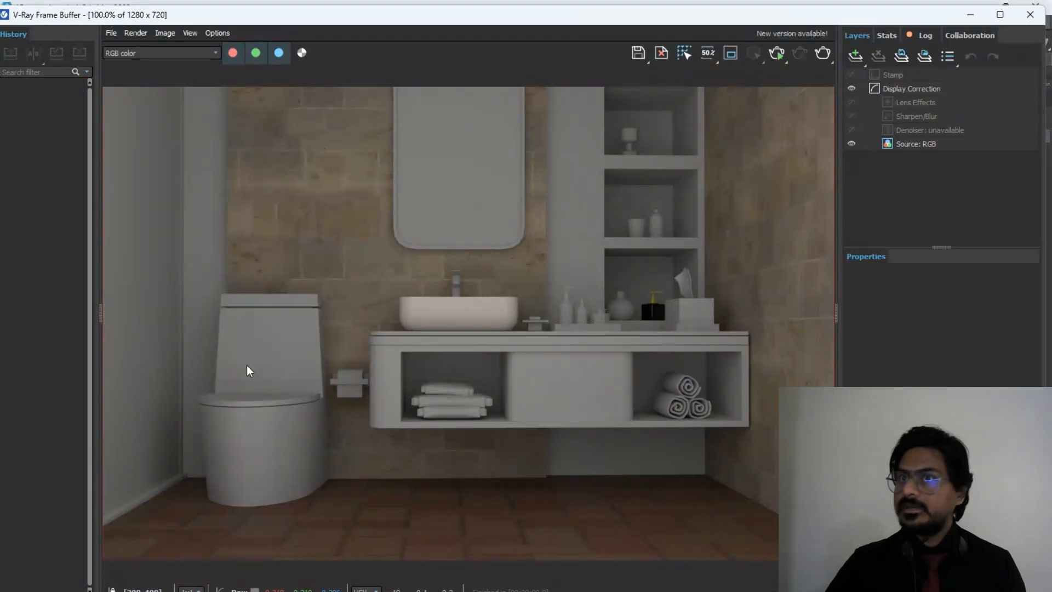
pyautogui.moveTo(313, 433); pyautogui.dragTo(395, 433, button='middle')
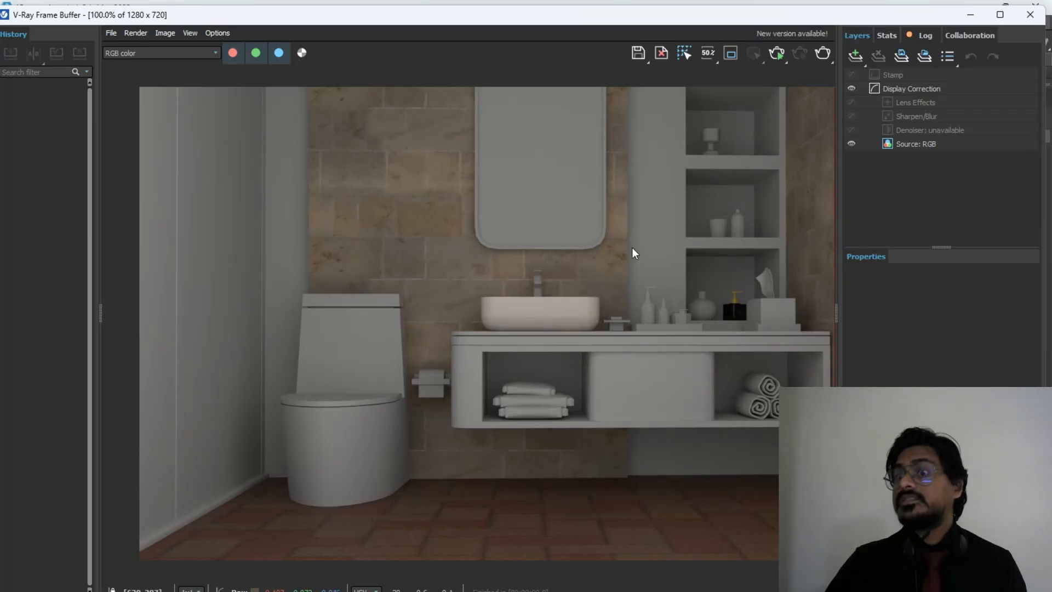
pyautogui.moveTo(531, 296)
pyautogui.mouseDown(button='middle')
pyautogui.moveTo(543, 294)
pyautogui.moveTo(520, 312)
pyautogui.mouseUp(button='middle')
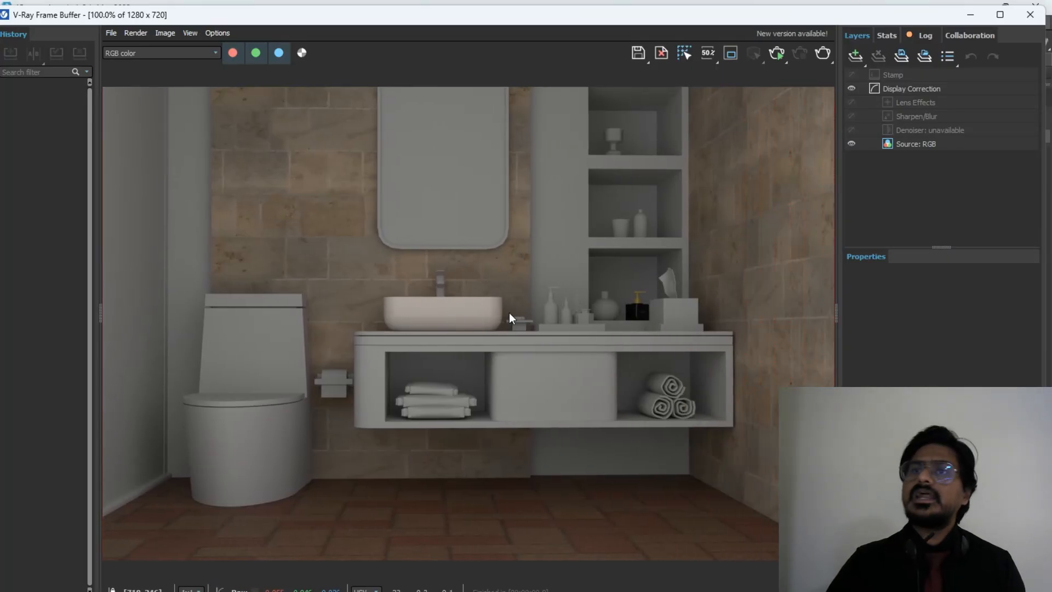